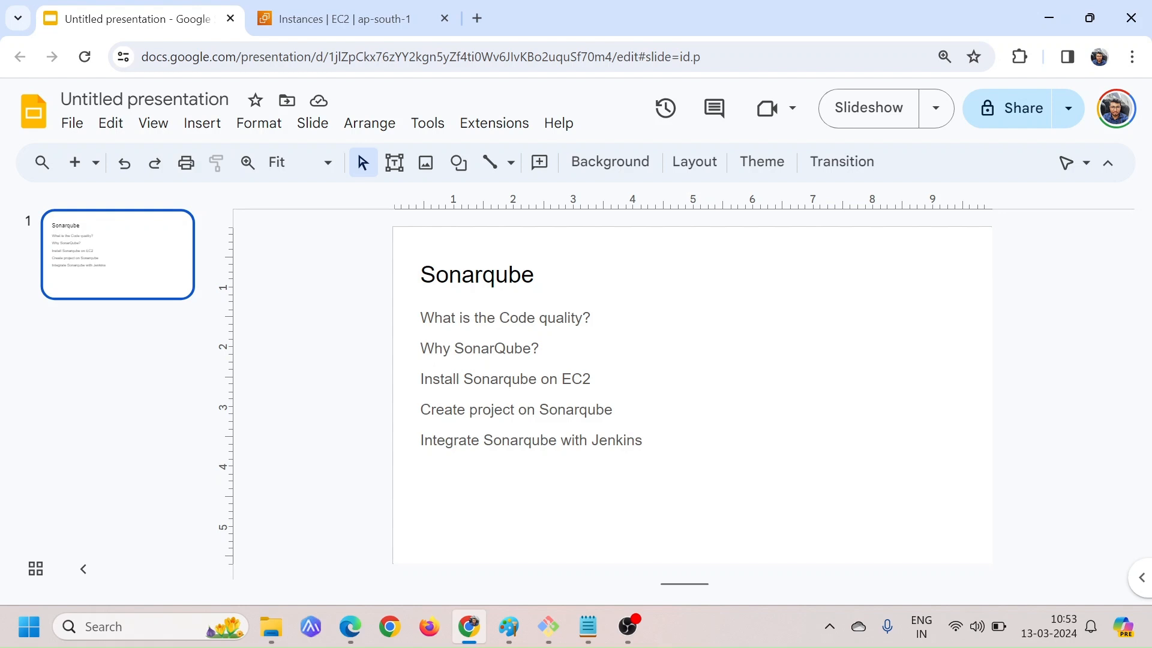
Switch to Paint and sketch a stick figure labelled "Dev" connected by a line to a computer
click(509, 626)
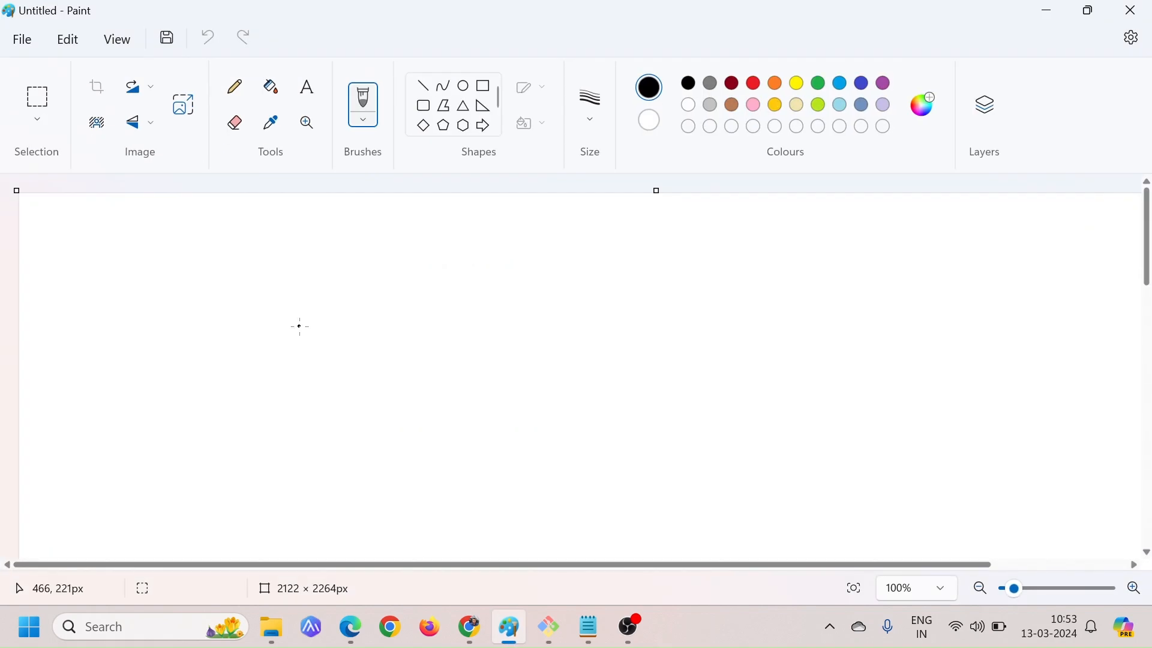
drag(120, 300, 126, 354)
mouse_move(133, 343)
mouse_down()
mouse_move(134, 399)
mouse_move(166, 405)
mouse_move(171, 395)
mouse_up()
mouse_move(169, 326)
mouse_down()
mouse_move(224, 327)
mouse_move(240, 307)
mouse_move(244, 348)
mouse_move(264, 360)
mouse_up()
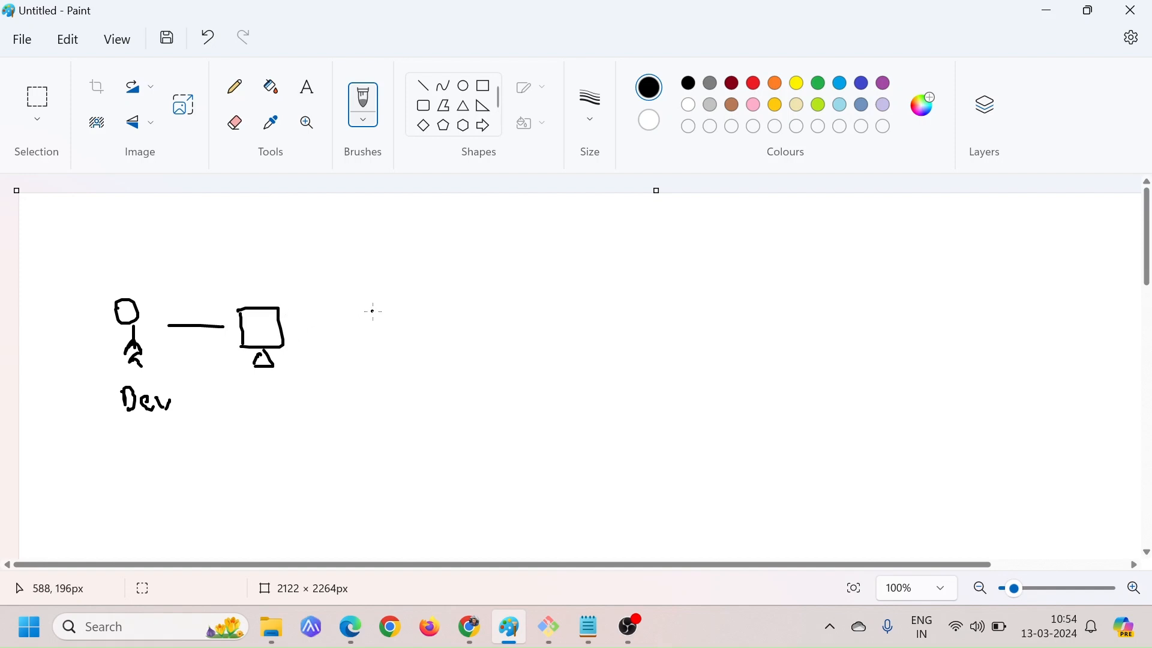
Handwrite the heading "Code Review" on the canvas, above and beyond the computer sketch
drag(412, 253, 411, 274)
drag(420, 264, 421, 265)
drag(441, 249, 440, 276)
drag(450, 264, 464, 279)
drag(490, 258, 491, 278)
mouse_move(491, 255)
mouse_down()
mouse_move(506, 271)
mouse_move(542, 276)
mouse_up()
drag(545, 253, 550, 256)
drag(549, 267, 588, 272)
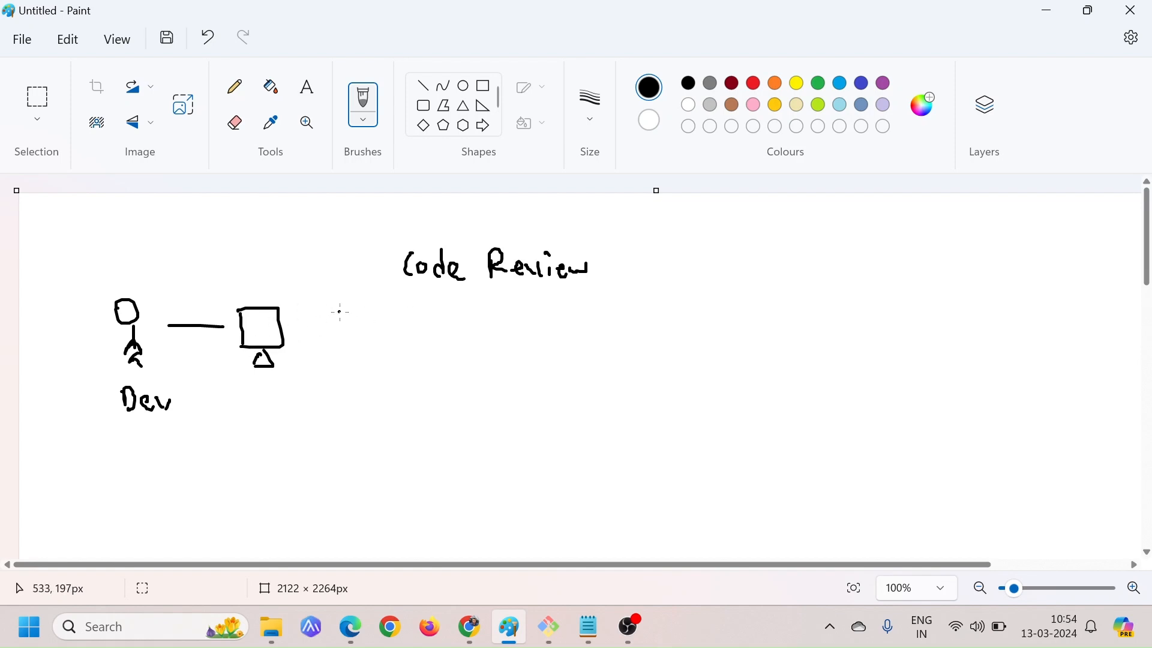
Sketch a document with text lines beside the computer and handwrite "bug free" next to it
mouse_move(329, 321)
mouse_down()
mouse_move(330, 387)
mouse_move(381, 340)
mouse_move(327, 384)
mouse_move(357, 334)
mouse_move(360, 343)
mouse_up()
mouse_move(341, 354)
mouse_down()
mouse_move(358, 354)
mouse_move(360, 366)
mouse_up()
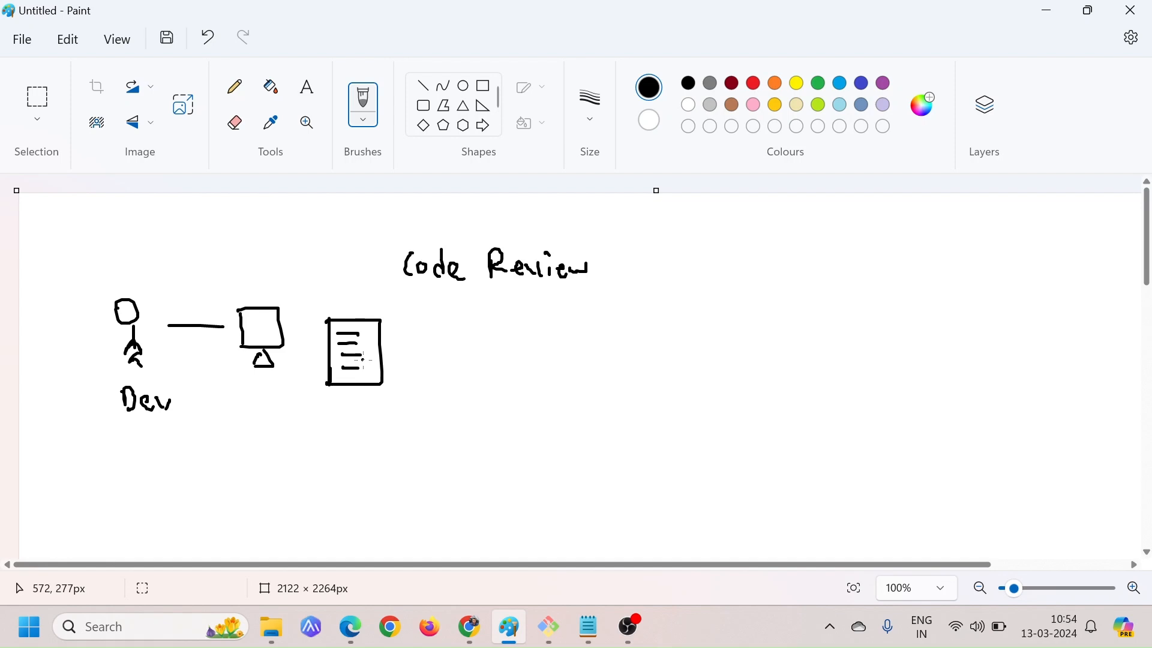
drag(483, 329, 485, 366)
drag(502, 353, 518, 363)
drag(528, 358, 530, 375)
drag(573, 329, 568, 372)
mouse_move(577, 365)
mouse_down()
mouse_move(592, 351)
mouse_move(625, 366)
mouse_up()
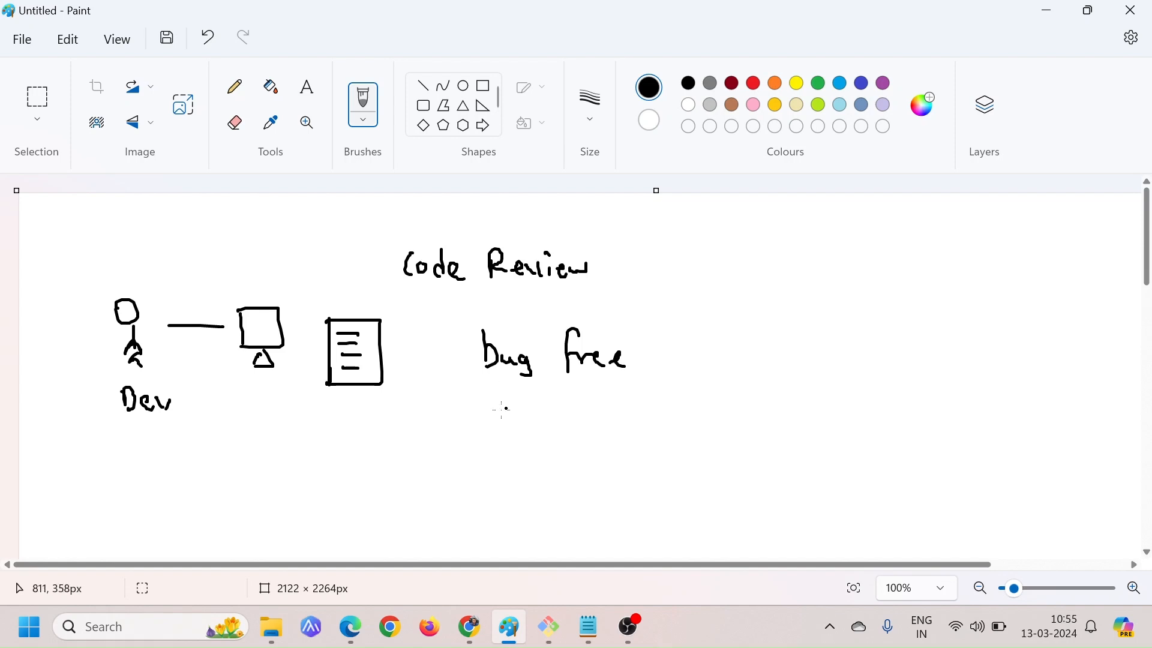
Handwrite "secure" below "bug free", undoing and redrawing the misspelled last letters
mouse_move(503, 410)
mouse_down()
mouse_move(495, 420)
mouse_move(577, 411)
mouse_up()
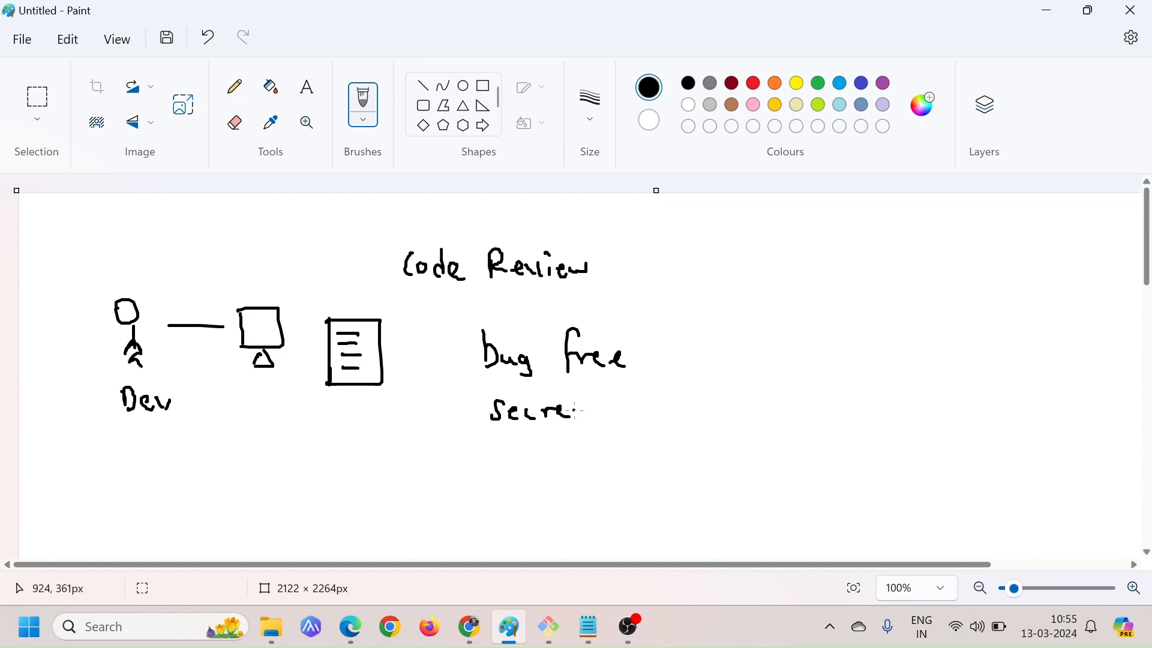
key(ctrl+z)
key(ctrl+z)
mouse_move(538, 408)
mouse_down()
mouse_move(539, 420)
mouse_move(595, 413)
mouse_up()
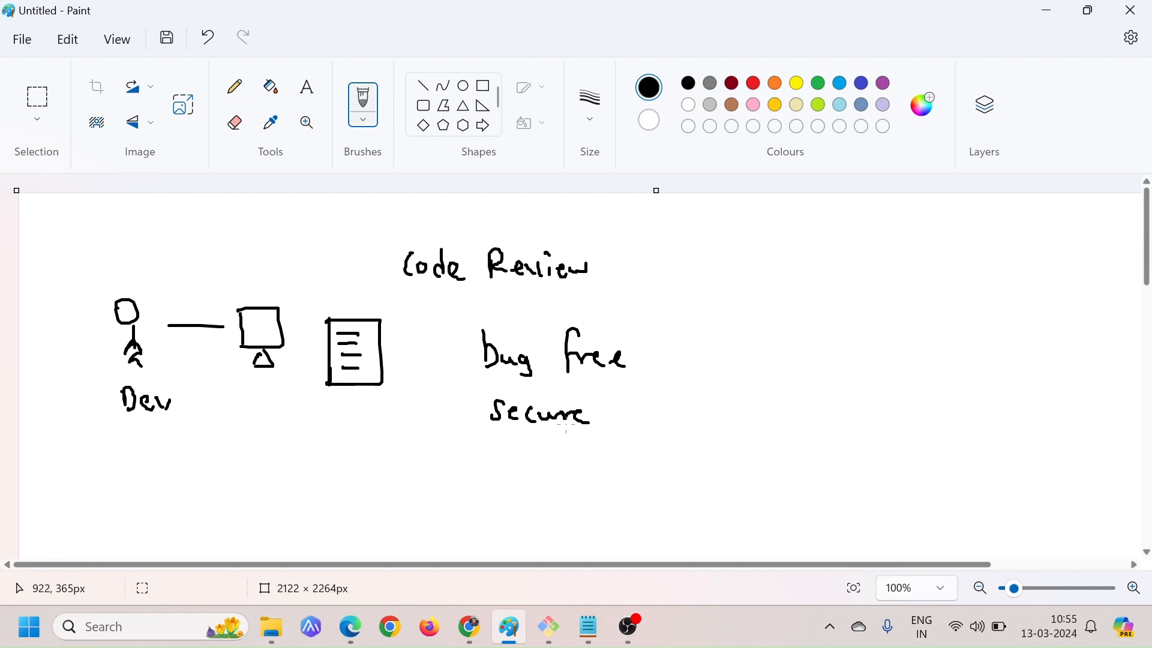
Handwrite "Duplication avoid" below "secure" in the code review list
drag(506, 440, 506, 471)
mouse_move(506, 439)
mouse_down()
mouse_move(523, 457)
mouse_move(510, 472)
mouse_up()
mouse_move(534, 449)
mouse_down()
mouse_move(554, 460)
mouse_move(577, 444)
mouse_move(582, 461)
mouse_up()
mouse_move(589, 449)
mouse_down()
mouse_move(590, 460)
mouse_move(606, 460)
mouse_up()
drag(627, 447, 640, 456)
drag(638, 427, 654, 459)
mouse_move(663, 439)
mouse_down()
mouse_move(699, 459)
mouse_move(795, 456)
mouse_up()
mouse_move(810, 444)
mouse_down()
mouse_move(812, 457)
mouse_move(813, 429)
mouse_up()
drag(837, 421, 840, 456)
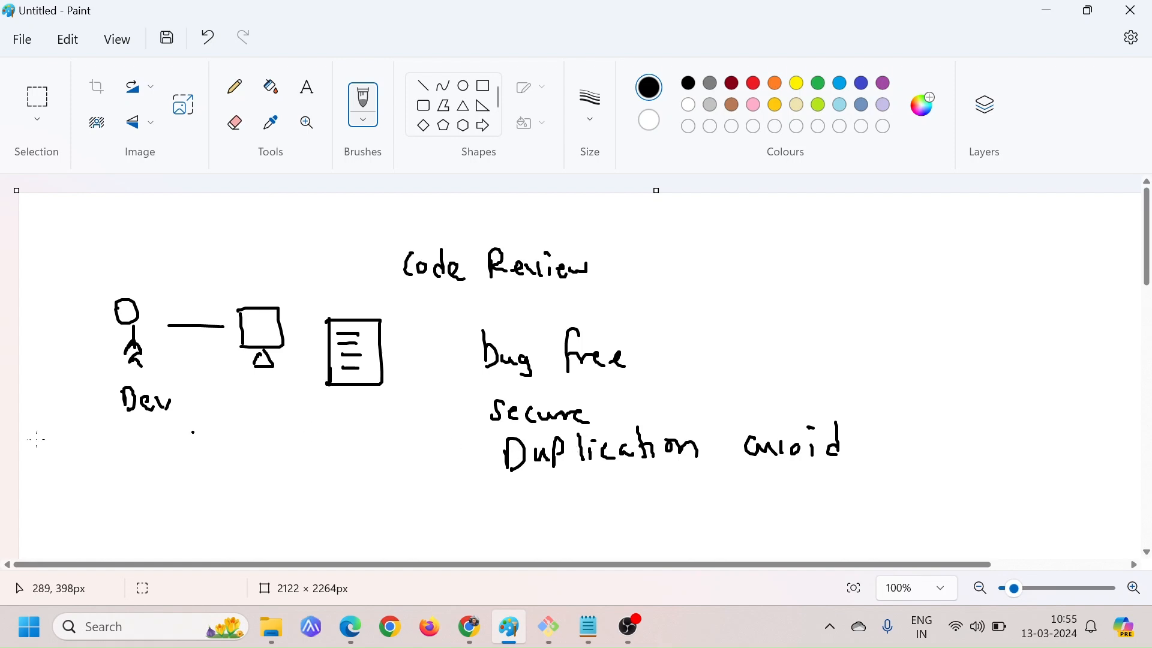
Underline "Dev" and "Code Review", and handwrite "complex" below "Duplication avoid"
drag(120, 420, 158, 427)
drag(413, 294, 591, 282)
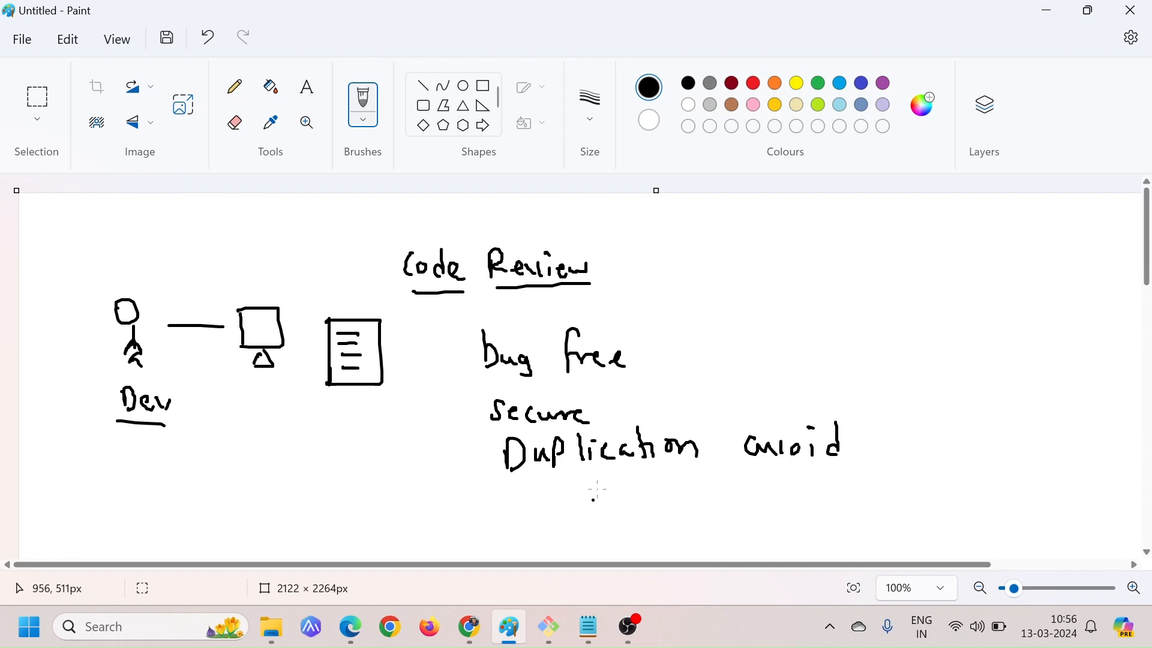
drag(517, 499, 510, 526)
drag(528, 516, 583, 511)
mouse_move(592, 486)
mouse_down()
mouse_move(593, 514)
mouse_move(613, 512)
mouse_up()
mouse_move(620, 497)
mouse_down()
mouse_move(634, 510)
mouse_move(624, 515)
mouse_up()
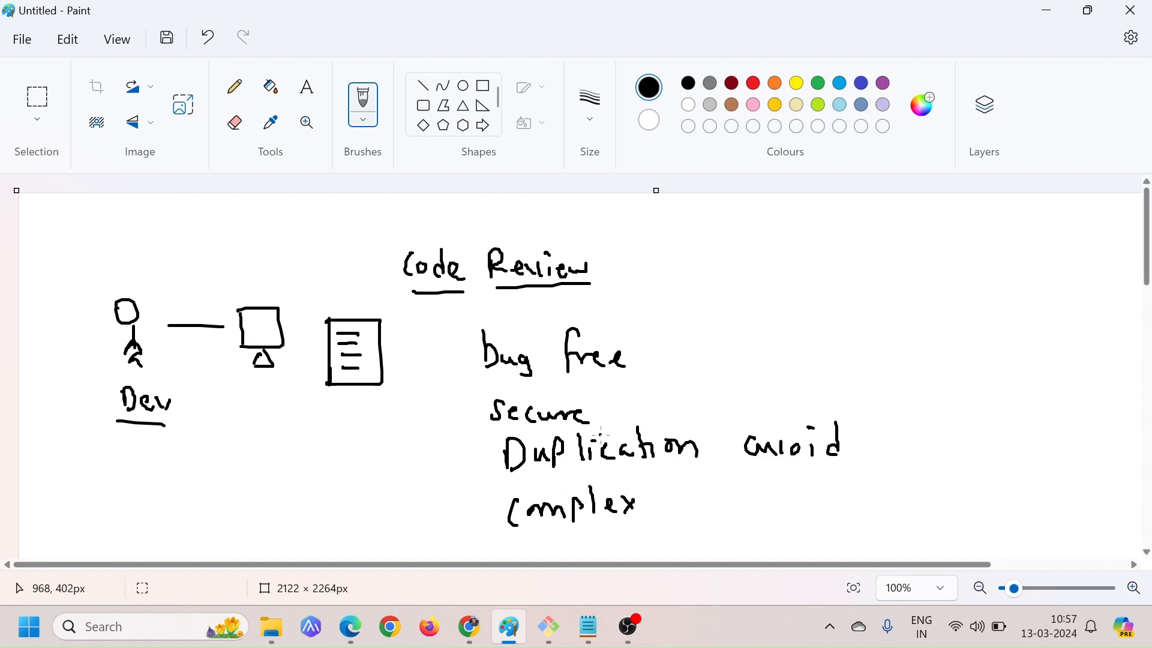
Switch to the Google Slides presentation and point out the "Why SonarQube?" agenda line
key(alt+Tab)
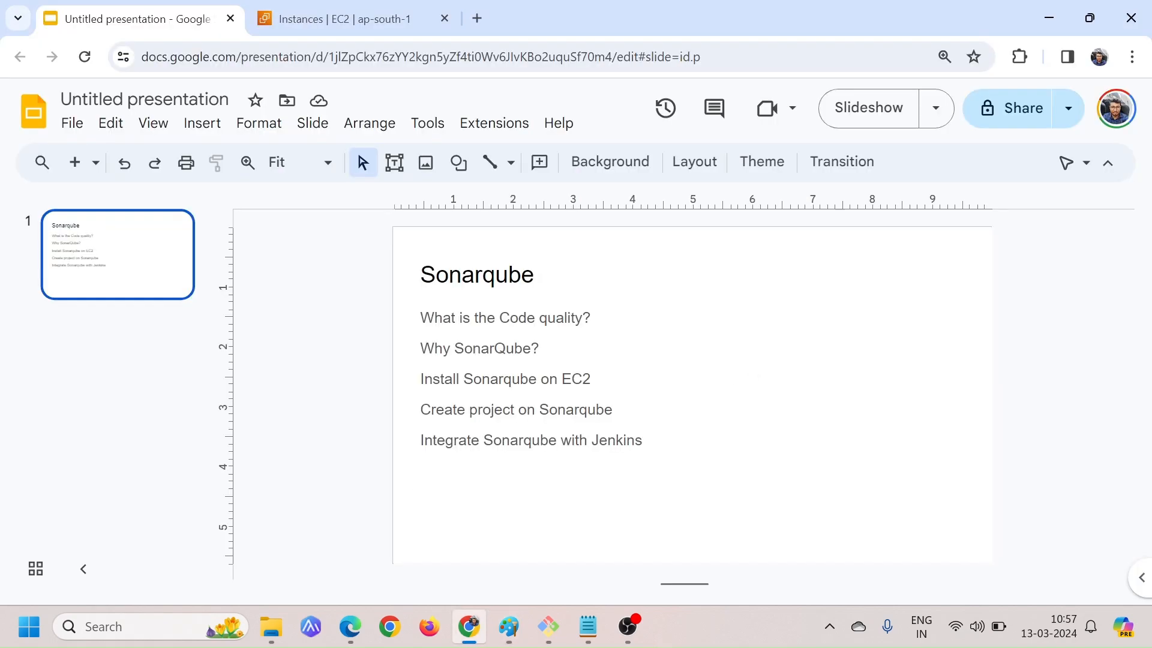
click(465, 348)
drag(465, 348, 538, 349)
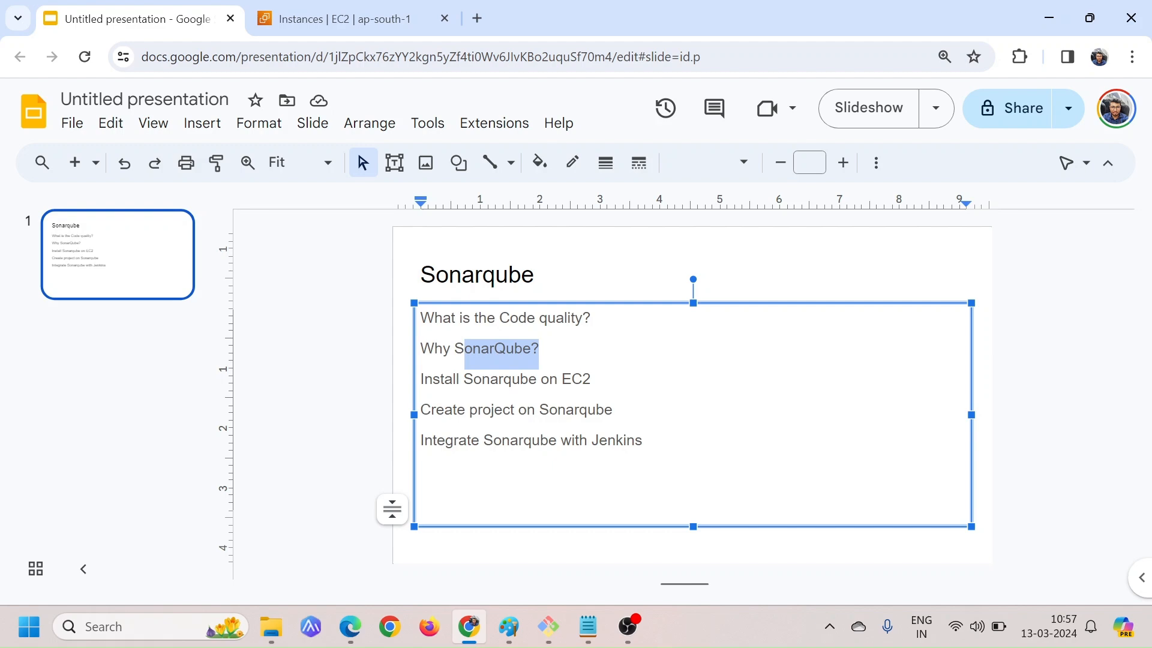
click(540, 348)
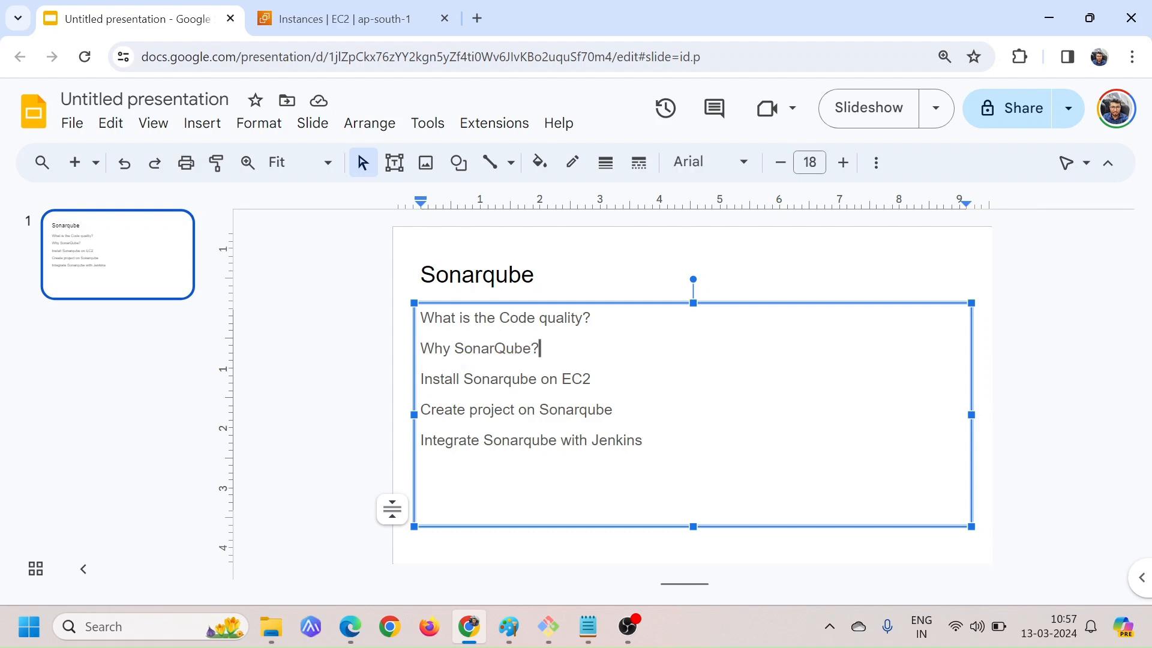
Switch back to Paint and handwrite an underlined "Sonarqube" below the Dev figure with an arrow to "Quality mgmt"
key(alt+Tab)
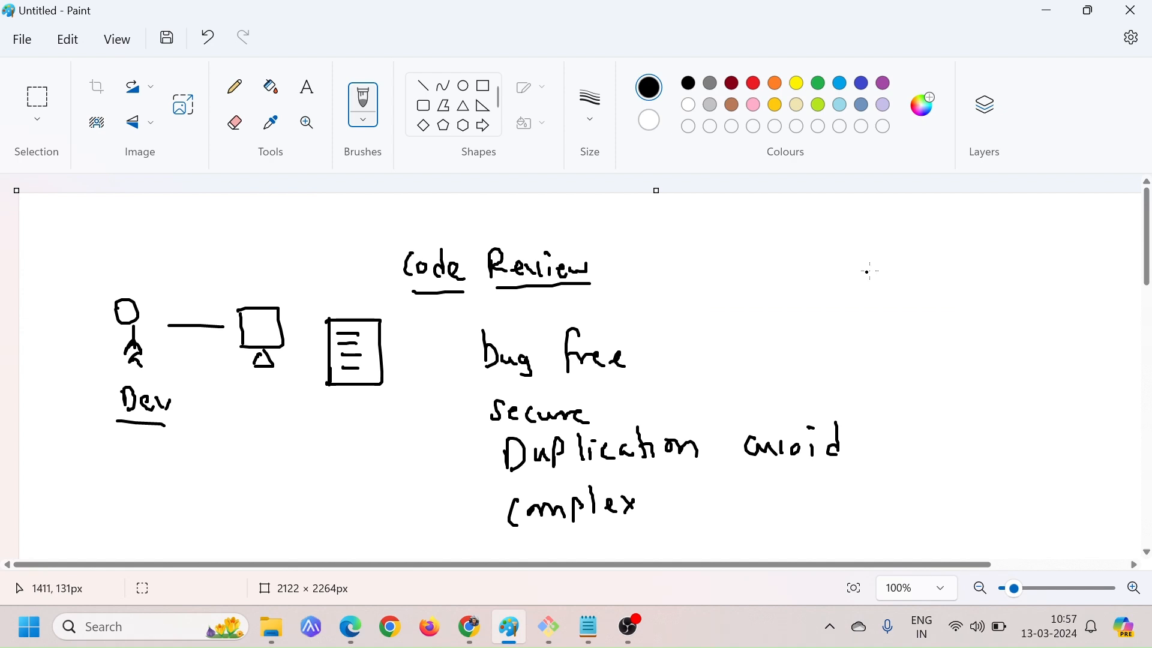
scroll(720, 285, down, 3)
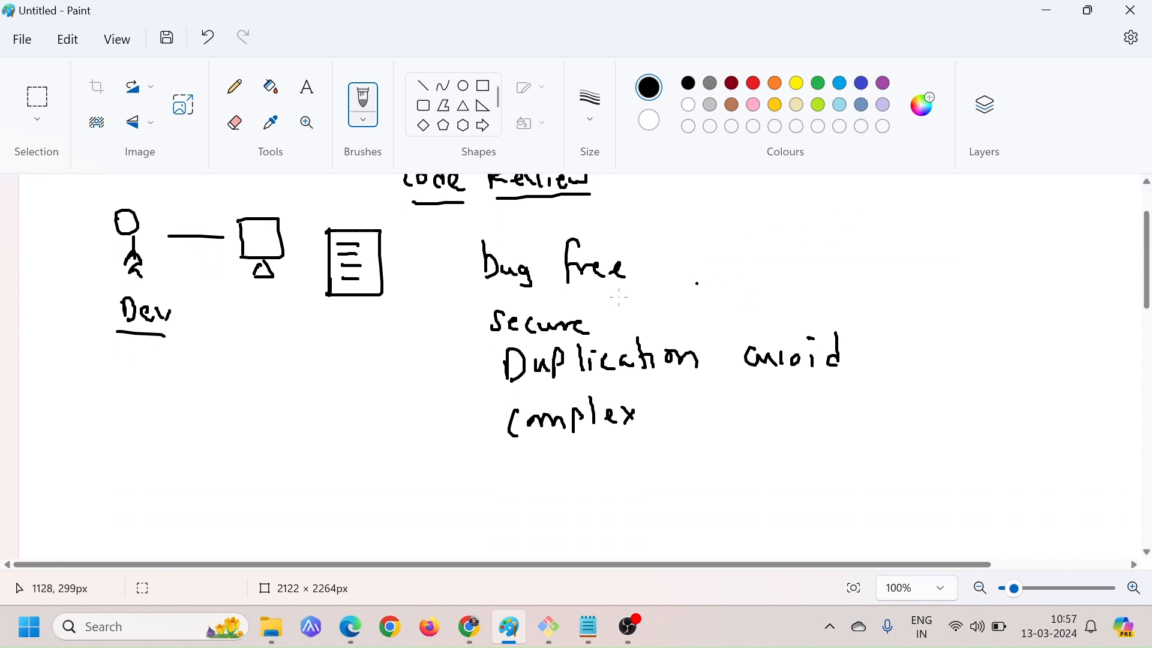
mouse_move(92, 415)
mouse_down()
mouse_move(77, 414)
mouse_move(128, 442)
mouse_move(159, 448)
mouse_move(184, 433)
mouse_move(250, 444)
mouse_move(258, 479)
mouse_up()
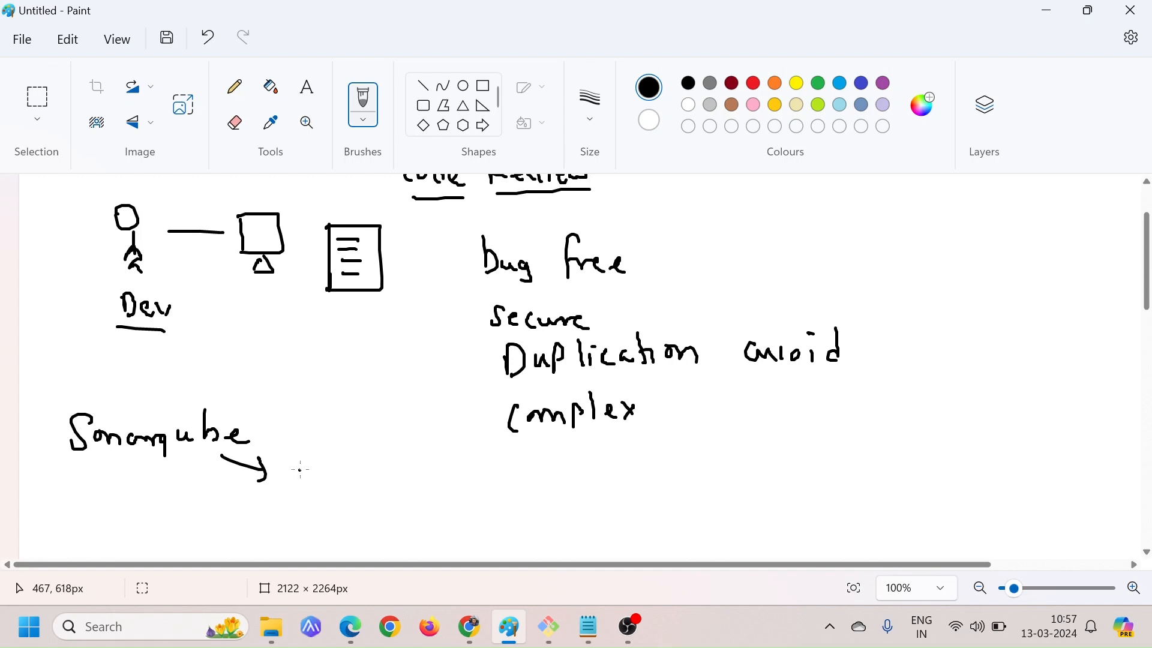
drag(313, 456, 340, 482)
mouse_move(349, 467)
mouse_down()
mouse_move(408, 484)
mouse_move(434, 474)
mouse_move(443, 495)
mouse_up()
mouse_move(497, 470)
mouse_down()
mouse_move(544, 485)
mouse_move(599, 468)
mouse_up()
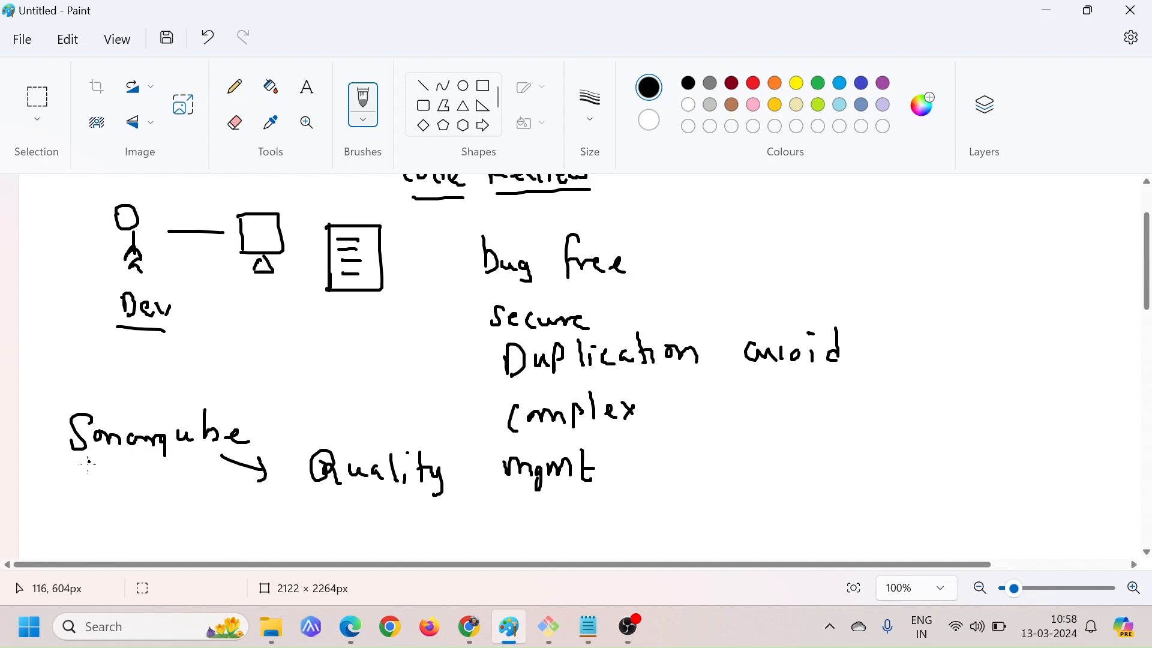
drag(85, 463, 189, 455)
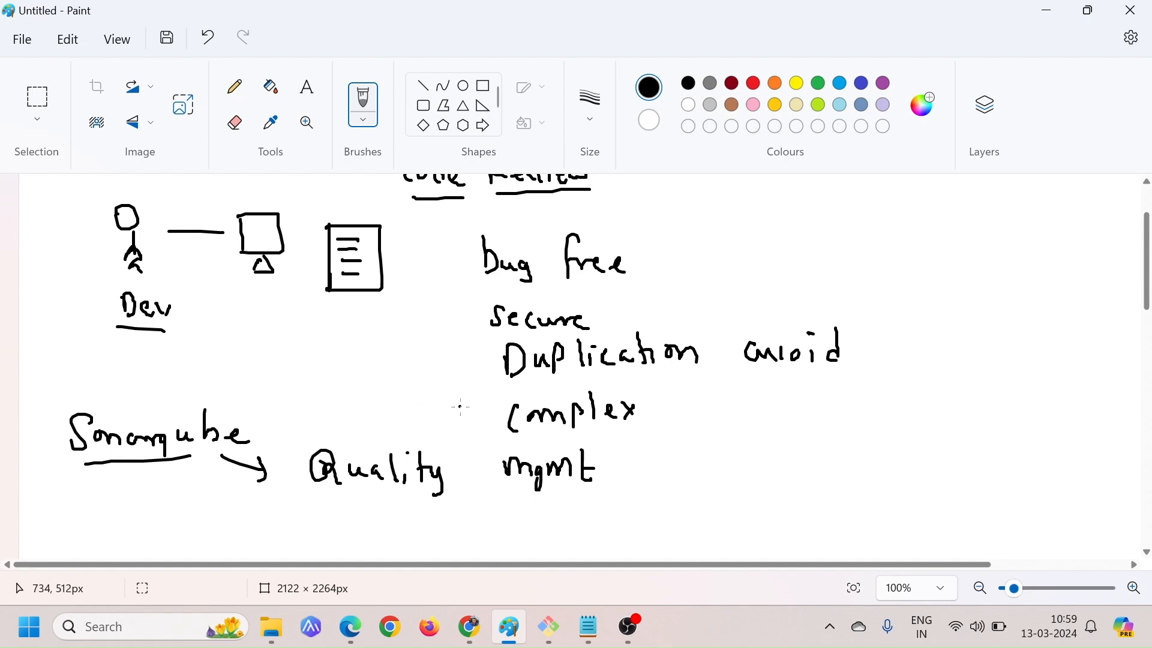
Draw a box in the blank area below the notes and label it "Sonarqube server"
scroll(427, 410, down, 5)
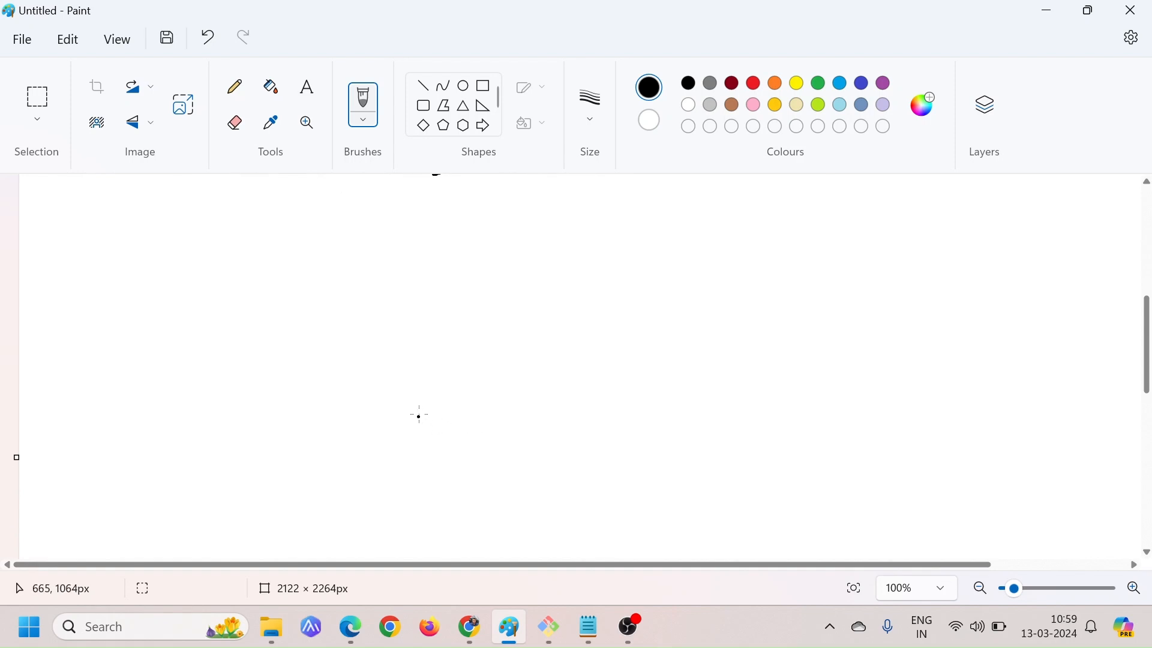
mouse_move(761, 243)
mouse_down()
mouse_move(772, 331)
mouse_move(828, 238)
mouse_move(758, 331)
mouse_move(778, 330)
mouse_move(772, 379)
mouse_up()
drag(802, 360, 955, 372)
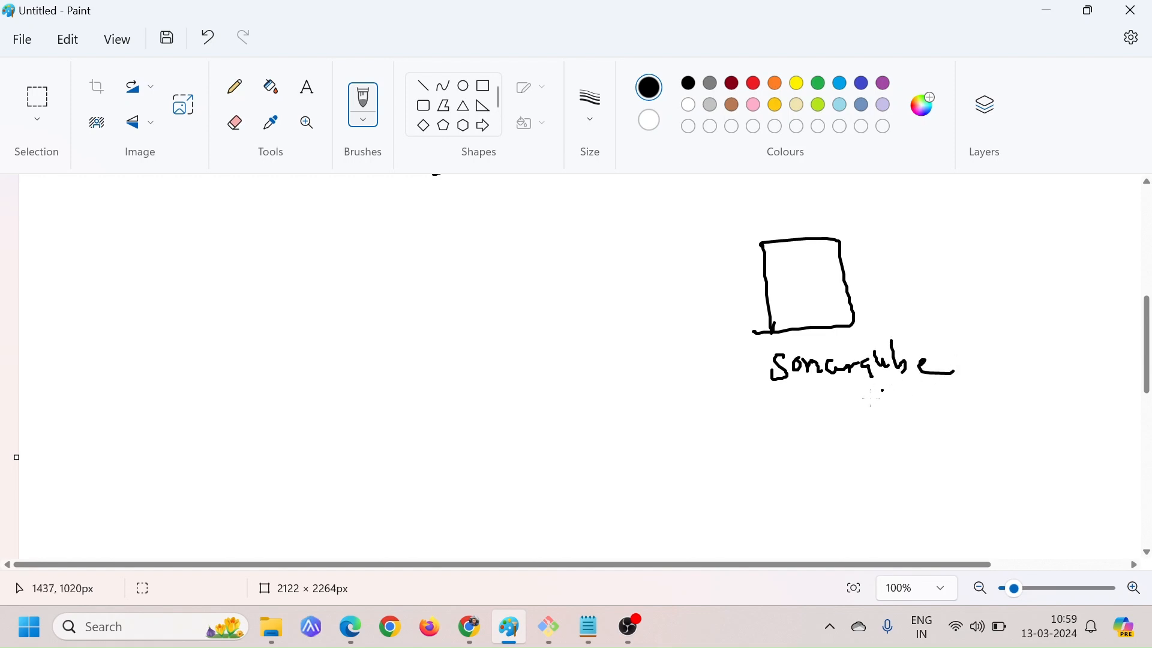
mouse_move(810, 399)
mouse_down()
mouse_move(805, 420)
mouse_move(835, 410)
mouse_move(907, 419)
mouse_up()
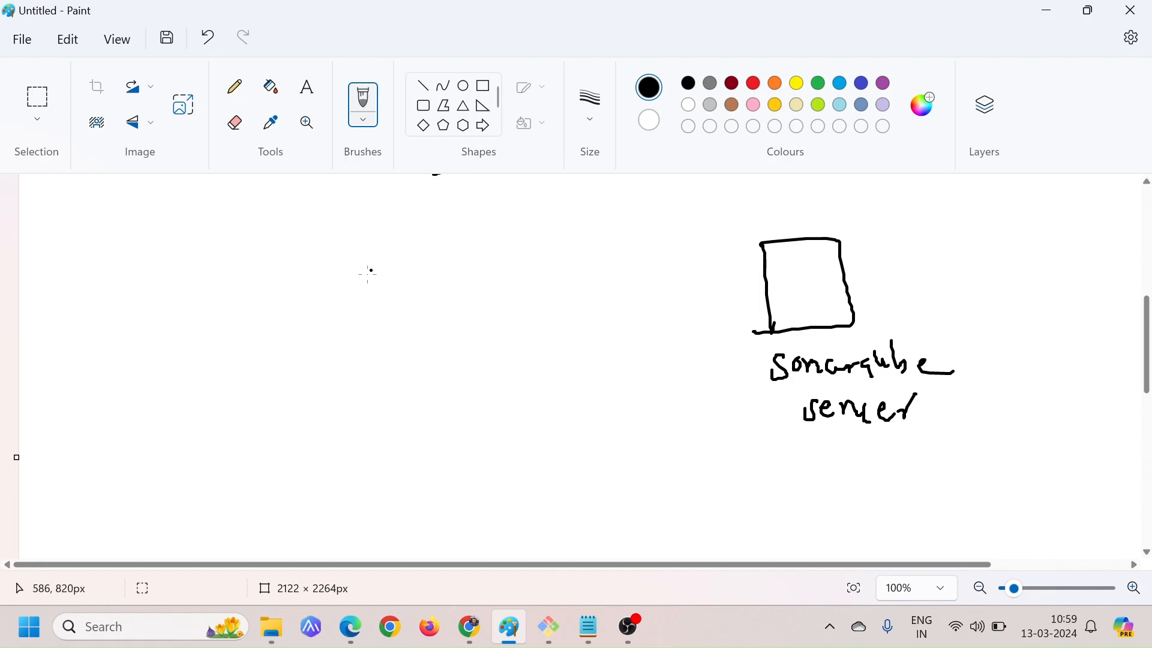
Draw a second box labelled "Code" and "Sonar scanner", and connect it to the Sonarqube server box with an arrow
mouse_move(368, 264)
mouse_down()
mouse_move(368, 332)
mouse_move(444, 267)
mouse_move(368, 339)
mouse_move(374, 391)
mouse_move(412, 374)
mouse_move(437, 393)
mouse_up()
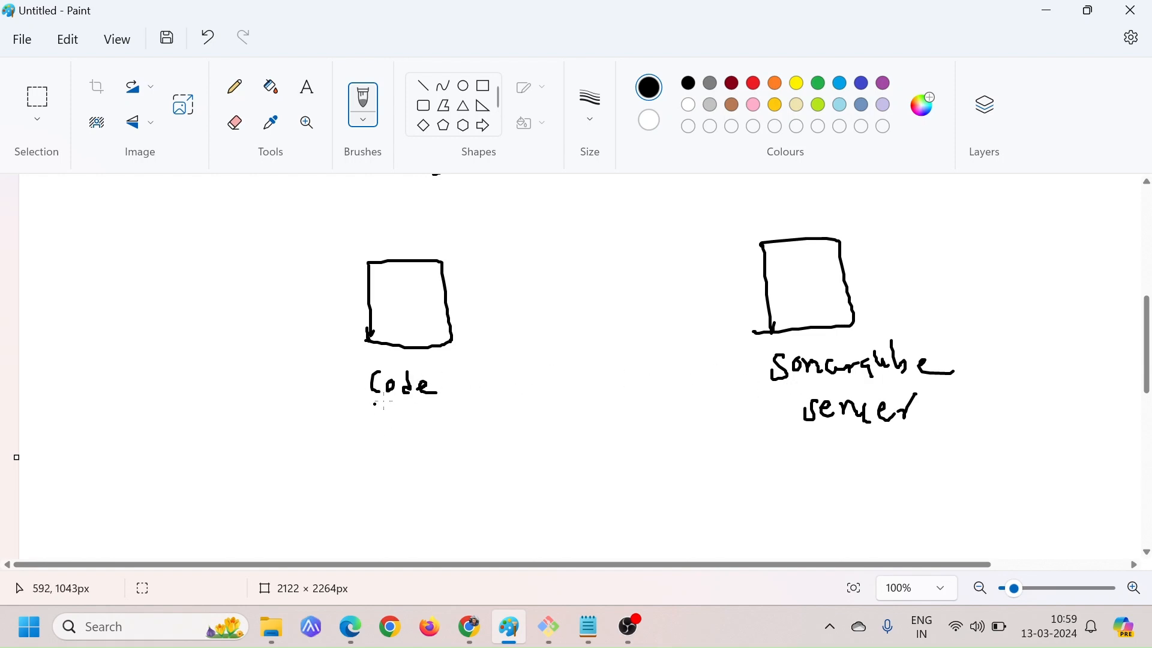
mouse_move(372, 415)
mouse_down()
mouse_move(397, 433)
mouse_move(427, 422)
mouse_up()
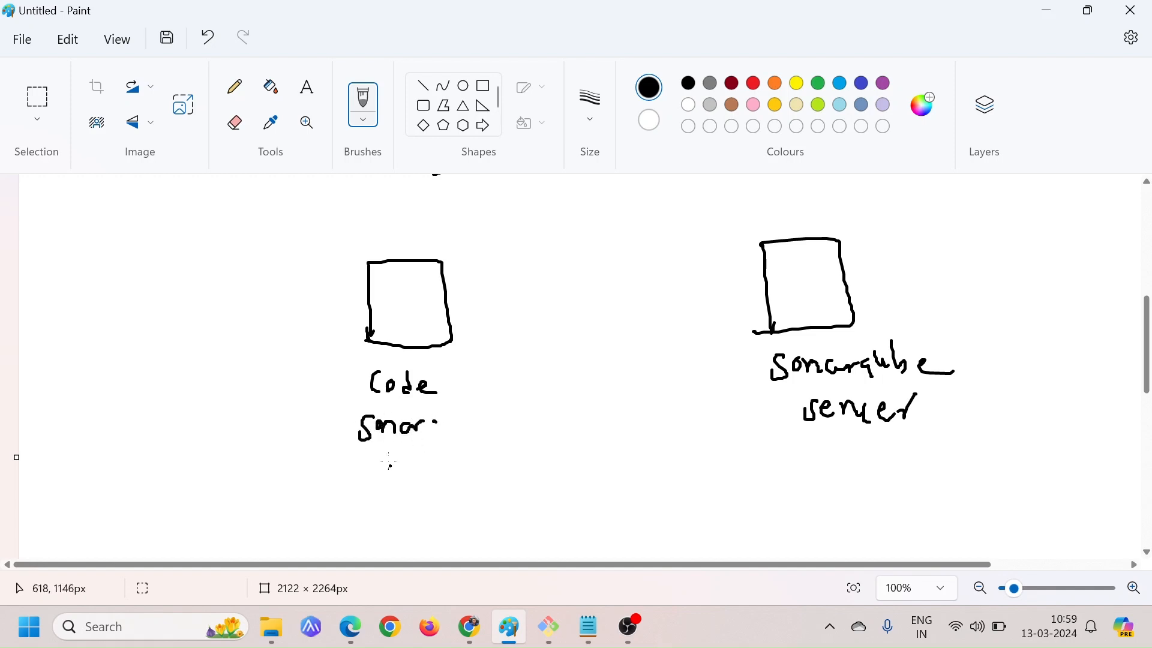
mouse_move(390, 465)
mouse_down()
mouse_move(418, 481)
mouse_move(500, 456)
mouse_up()
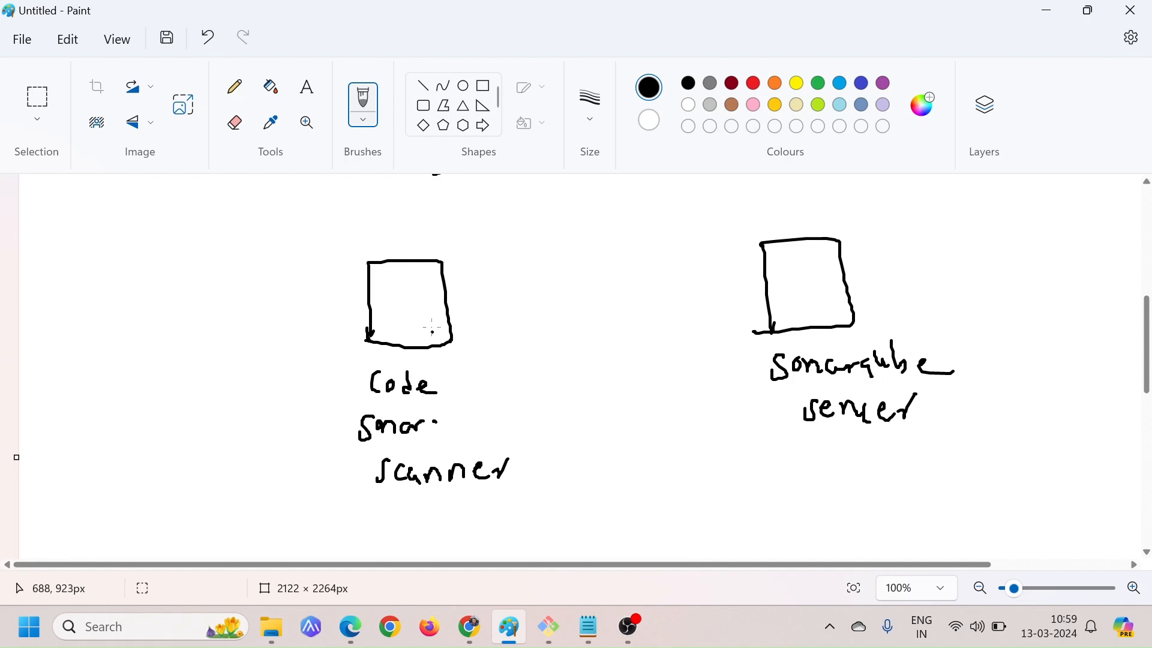
mouse_move(455, 303)
mouse_down()
mouse_move(694, 280)
mouse_move(751, 290)
mouse_move(743, 298)
mouse_up()
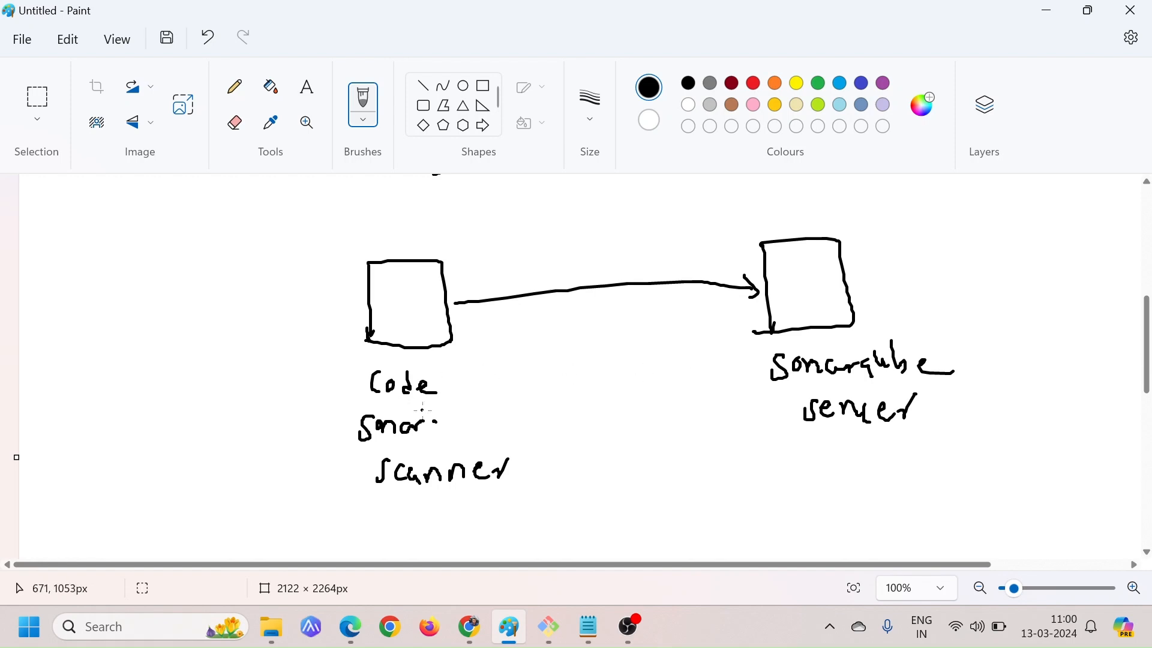
Underline "Sonar scanner" and draw a short arrow leading out of the Sonarqube server box
drag(360, 449, 423, 447)
drag(393, 497, 484, 493)
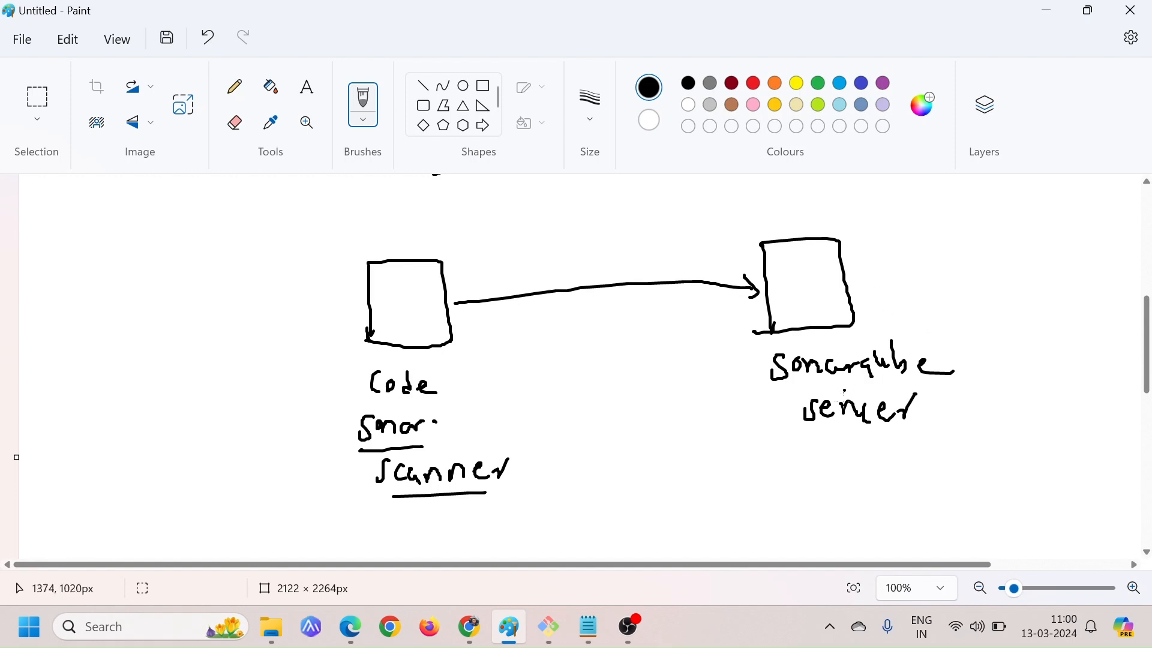
mouse_move(835, 290)
mouse_down()
mouse_move(885, 273)
mouse_move(889, 287)
mouse_up()
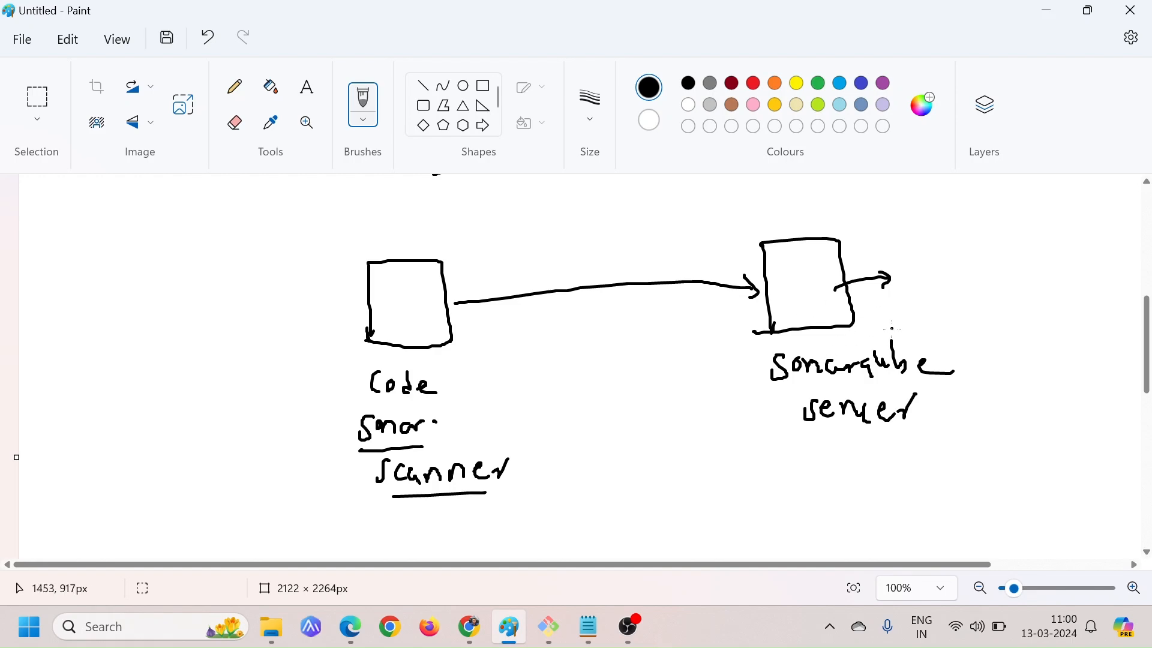
Switch to Chrome and open github.com in a new tab
key(alt+Tab)
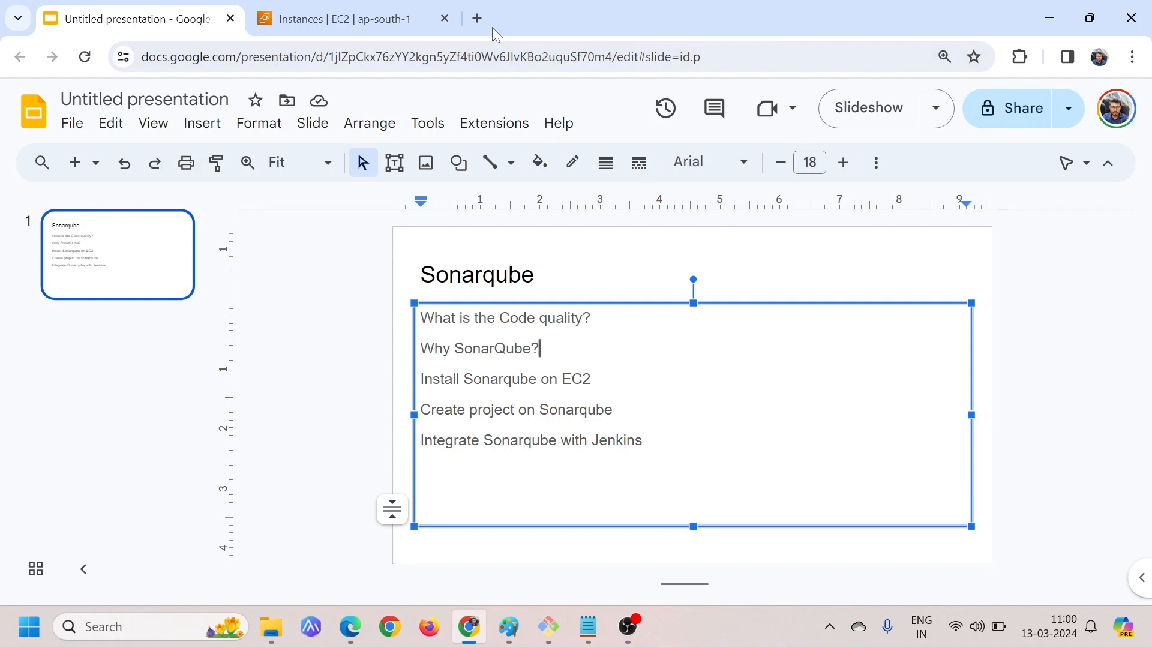
click(484, 24)
text(git)
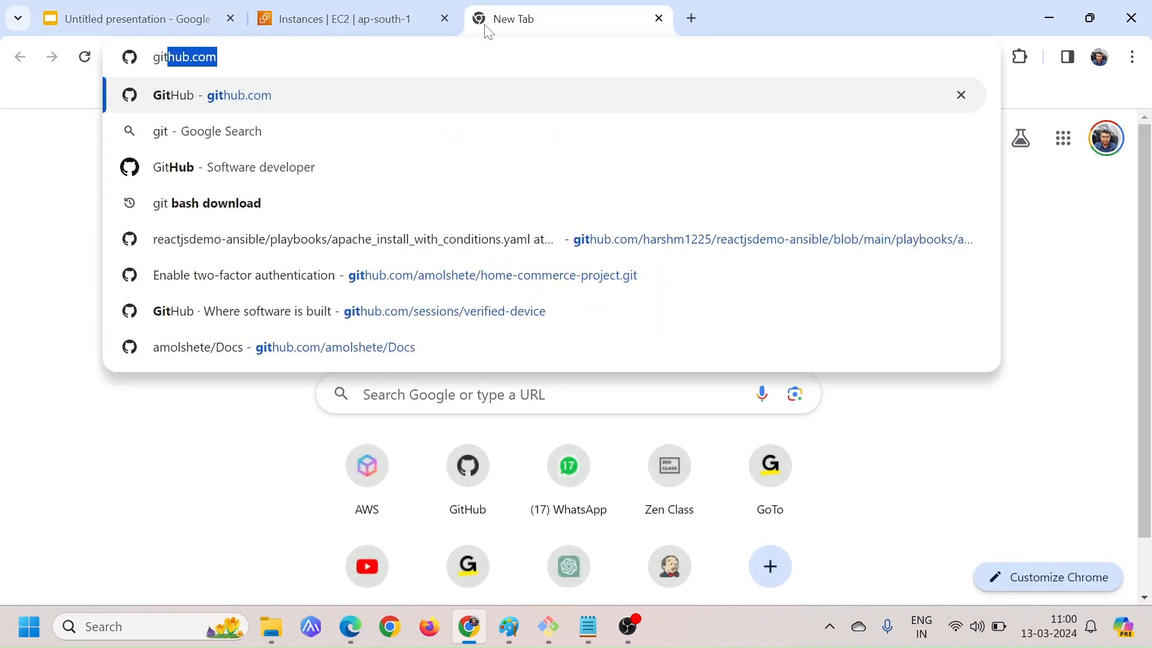
text(hub.com)
key(Return)
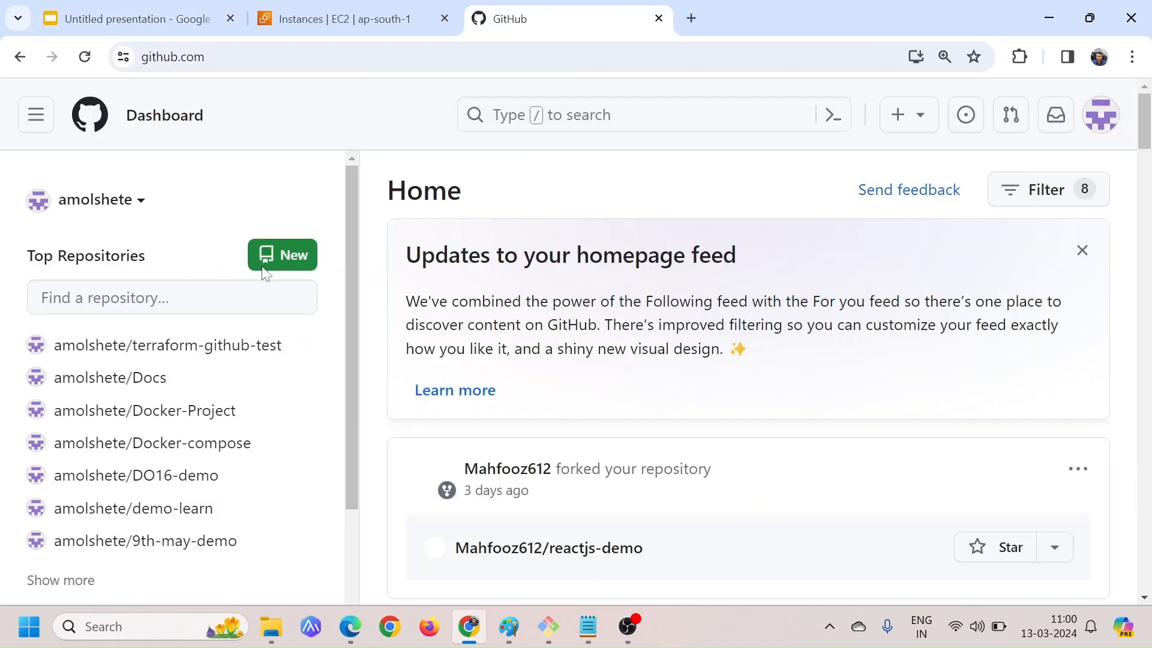
Filter the top repositories by "sonar", open the sonarqube repository and look over its files
click(264, 298)
text(sonar)
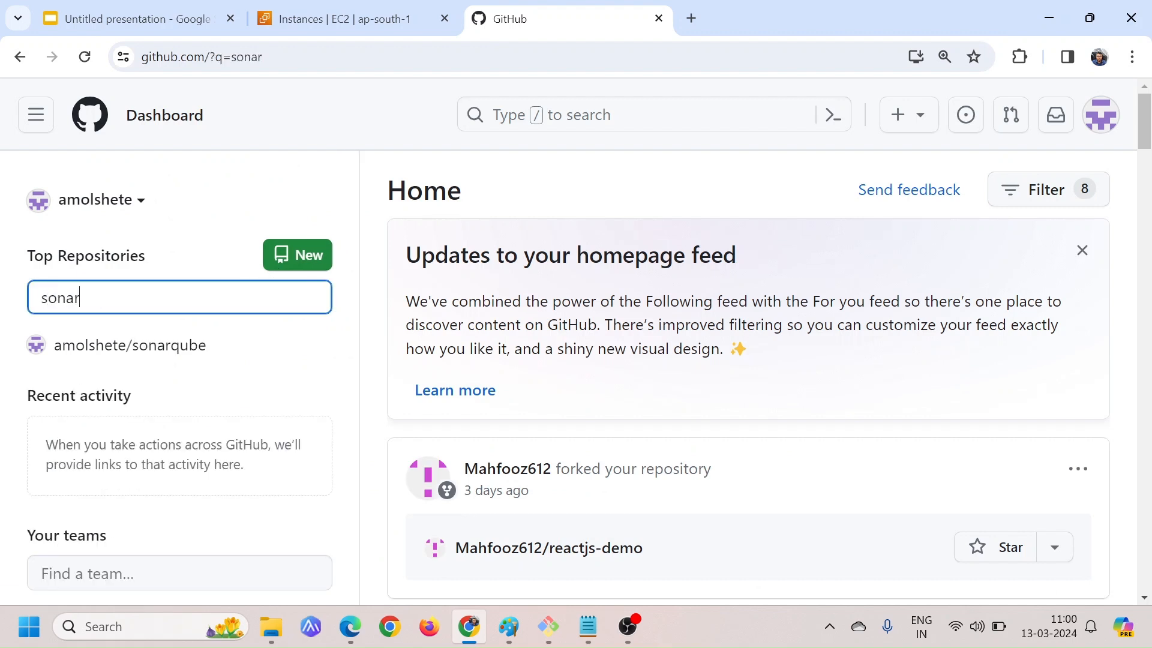
click(170, 352)
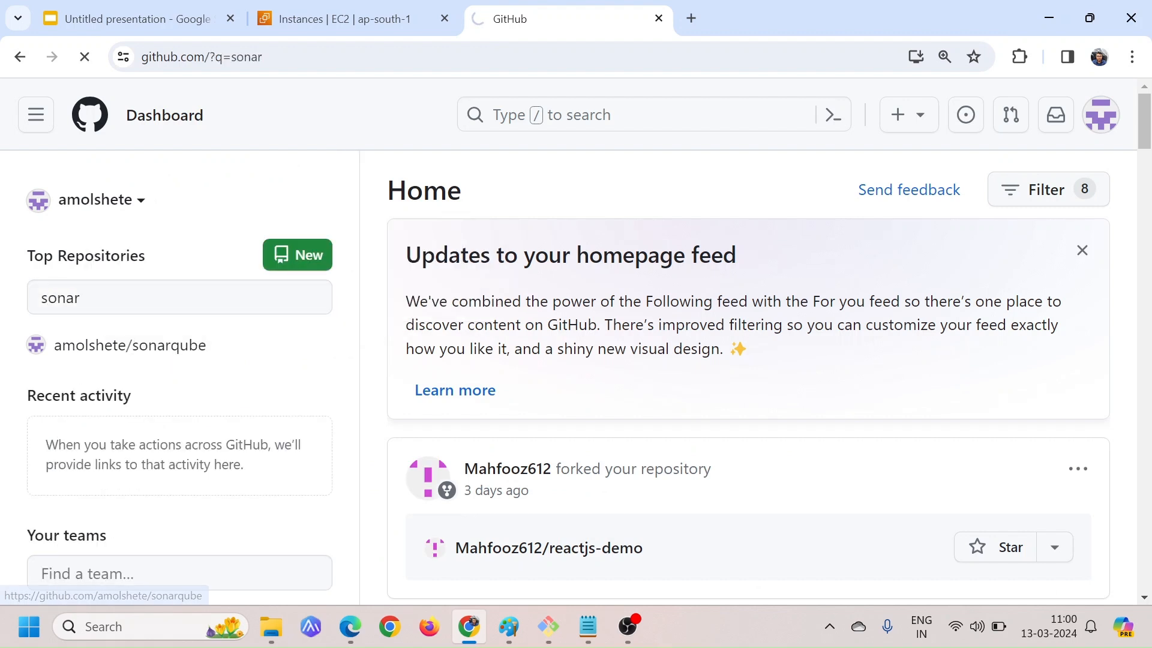
scroll(462, 402, down, 1)
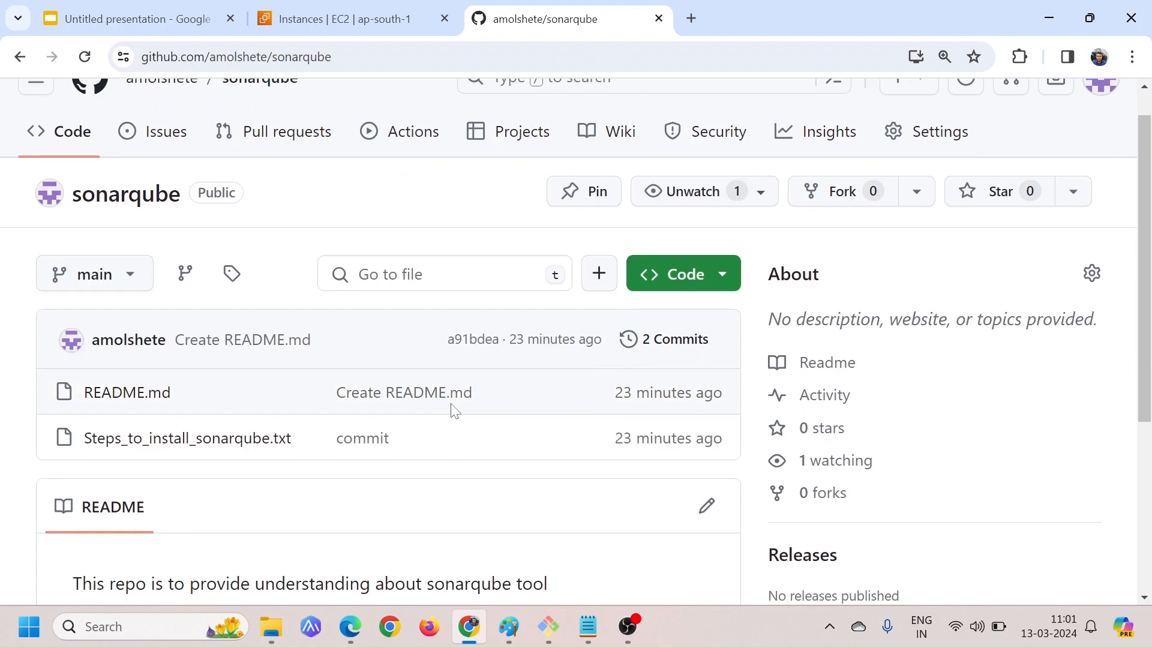
scroll(454, 411, up, 1)
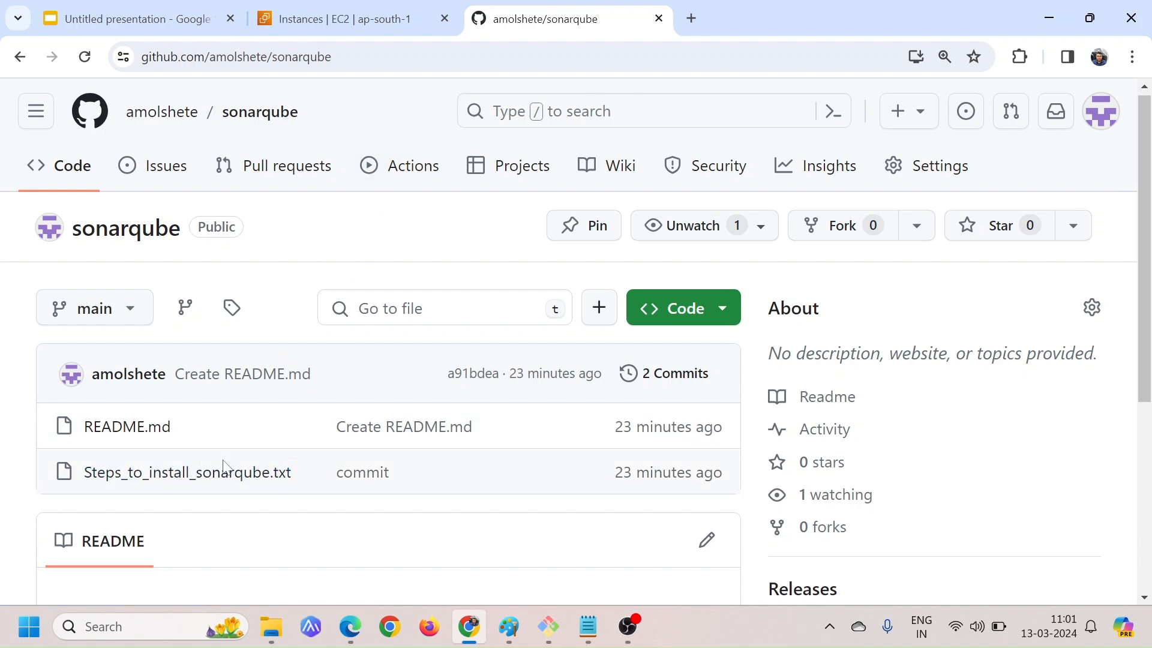
scroll(224, 471, down, 1)
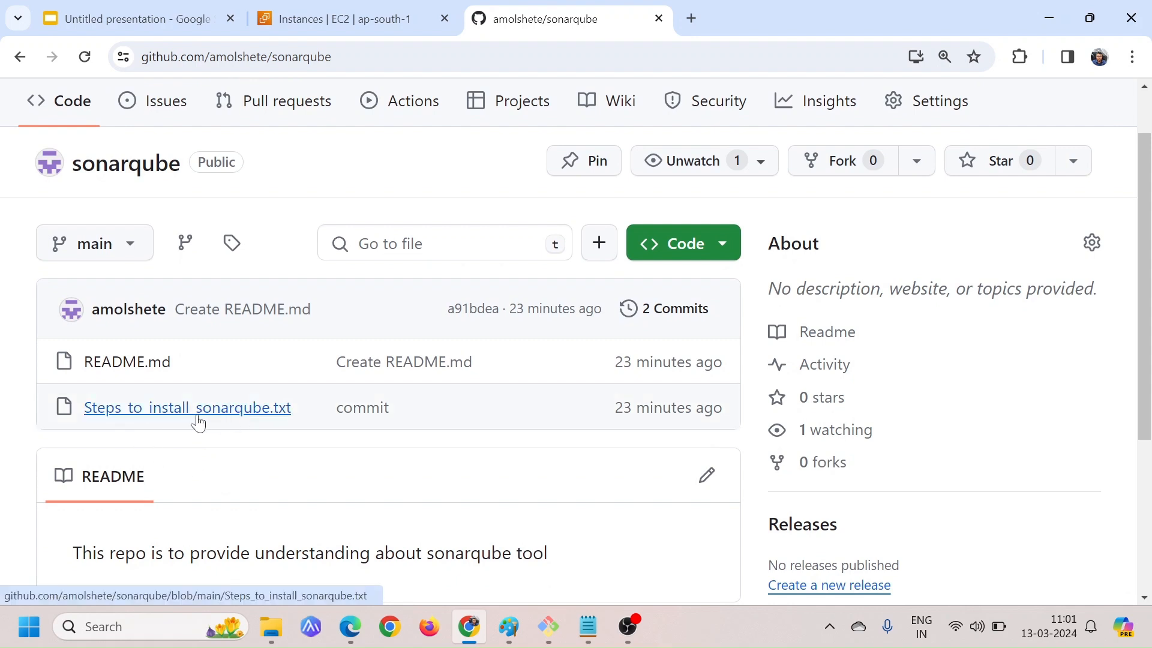
Open Steps_to_install_sonarqube.txt and read the operating system and RAM requirements for the server, highlighting them
click(198, 418)
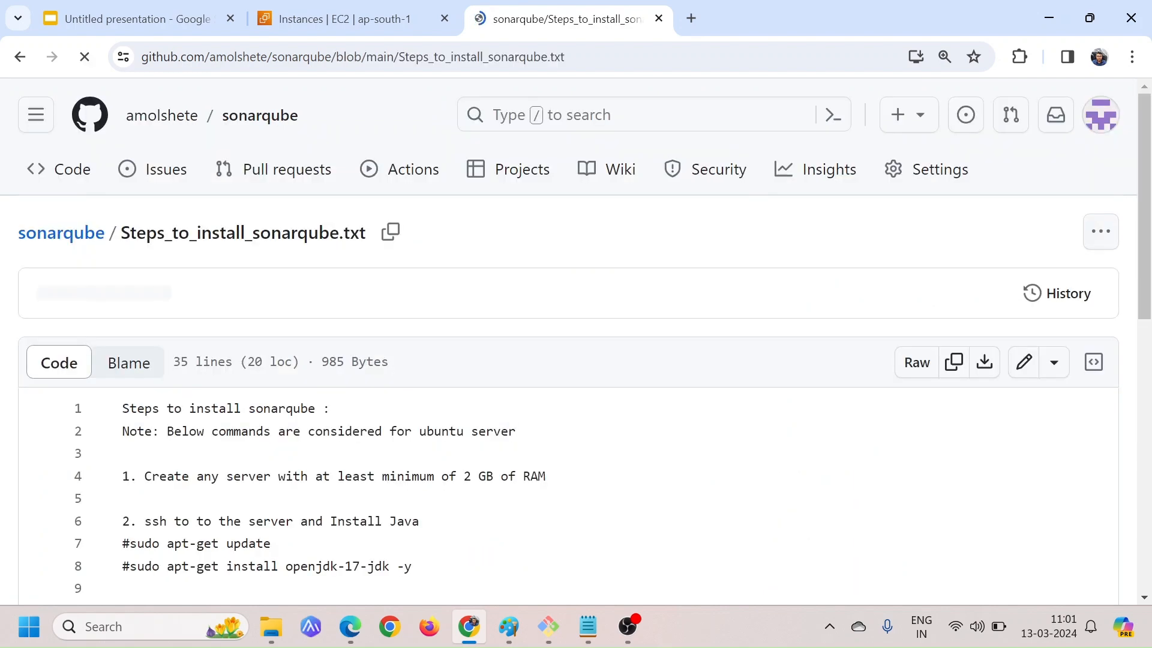
scroll(576, 336, down, 2)
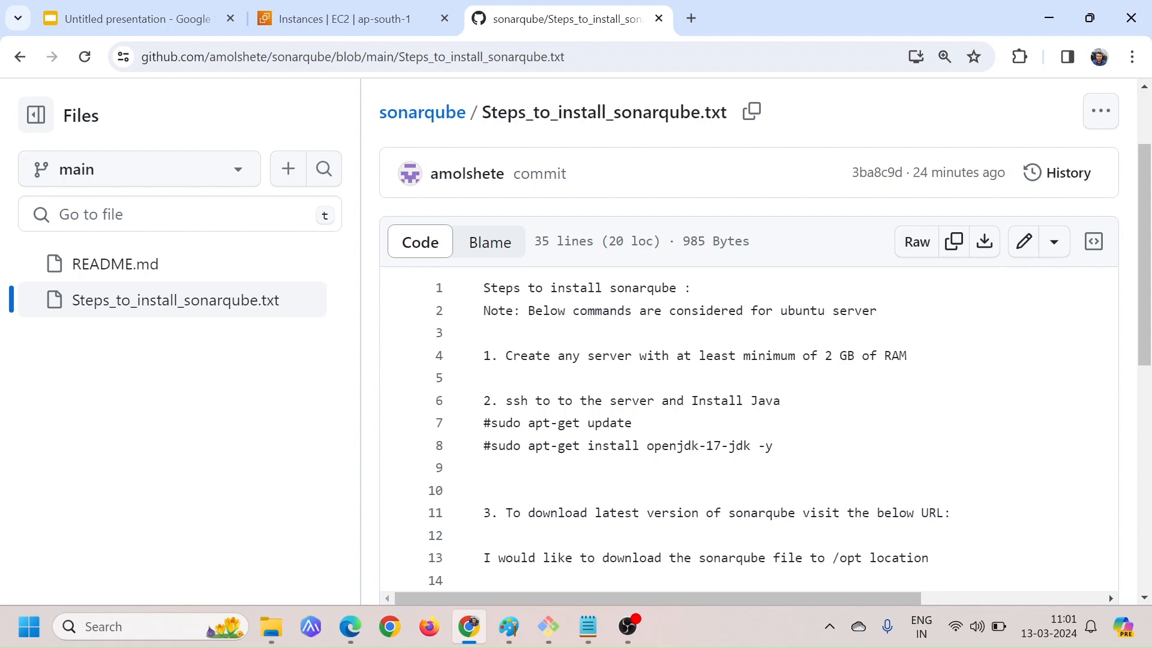
drag(779, 310, 877, 311)
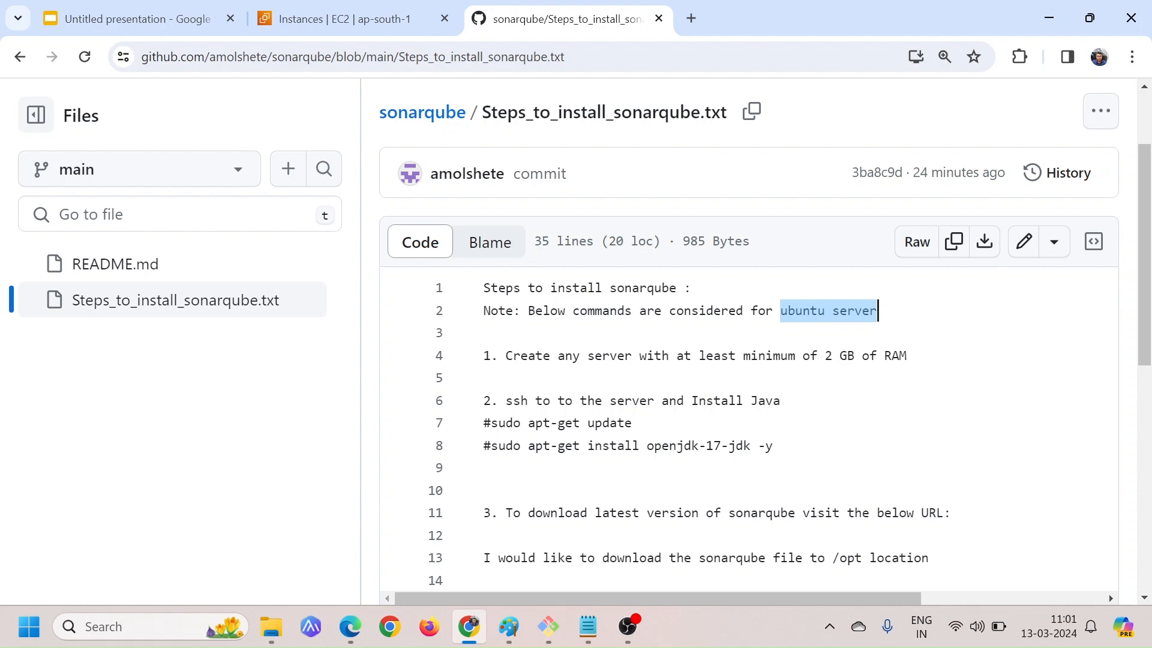
click(633, 423)
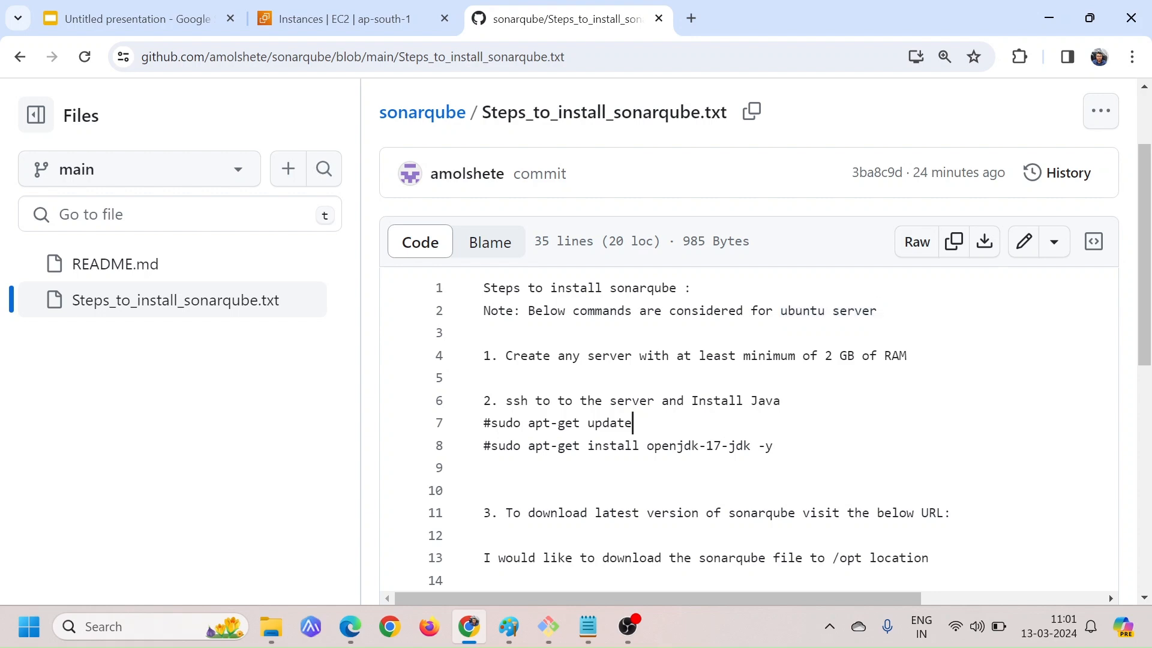
drag(505, 355, 662, 355)
click(663, 356)
drag(810, 355, 907, 355)
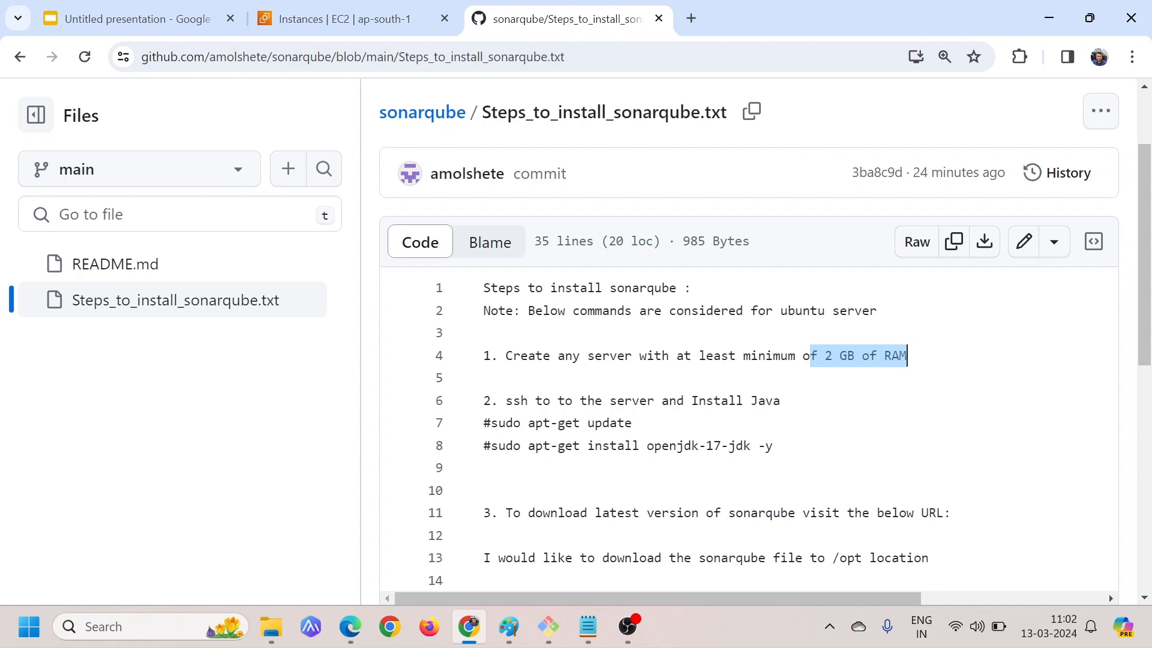
click(633, 423)
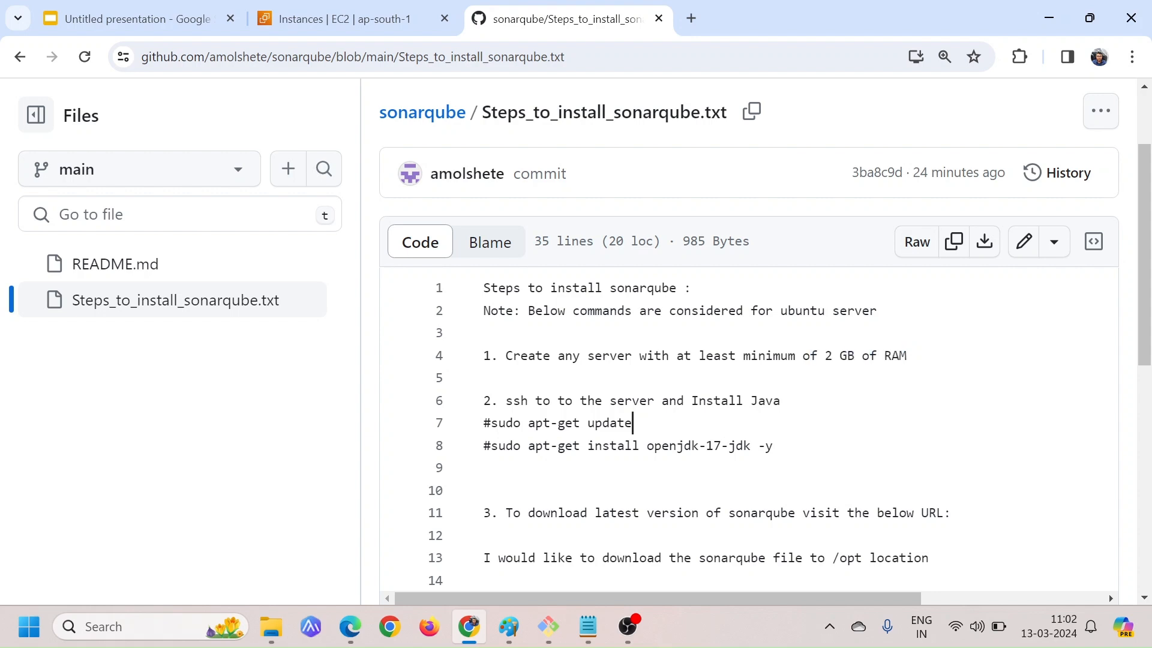
drag(817, 355, 899, 356)
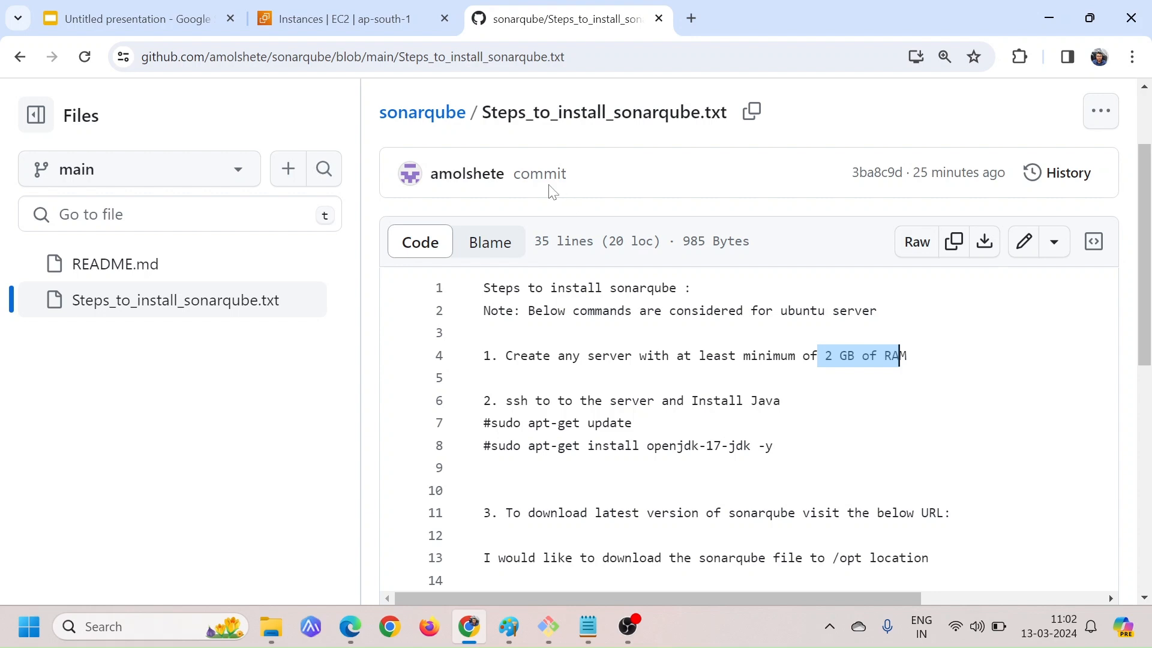
click(894, 378)
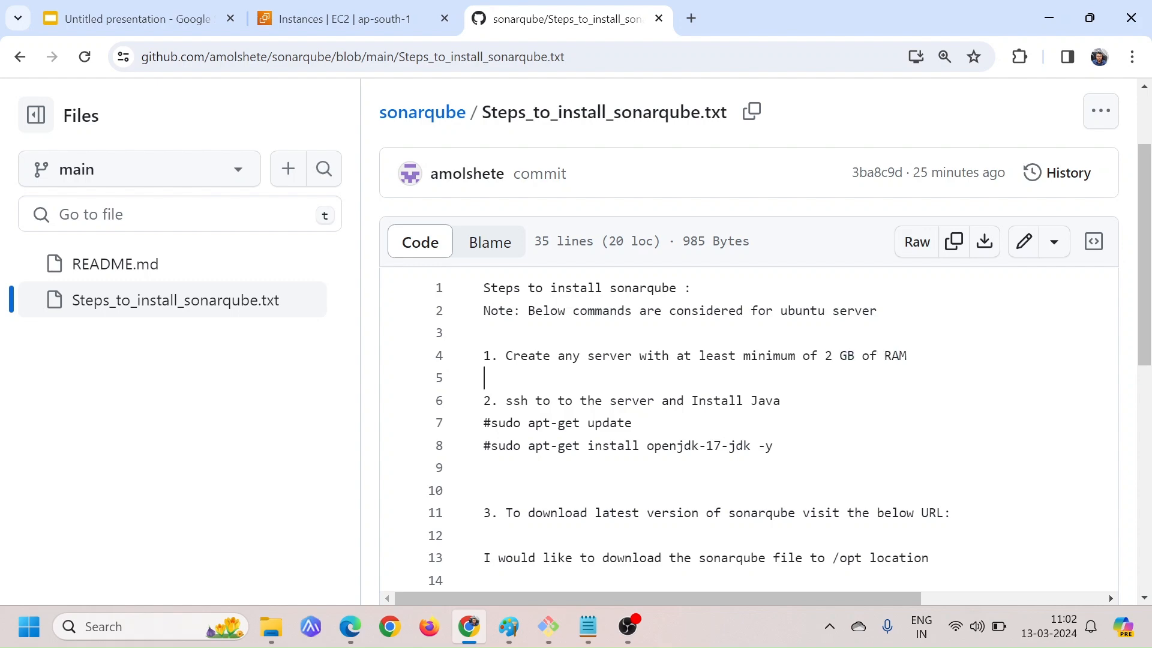
Start launching a new EC2 instance in the AWS console, named Sonarqube-server and based on the Ubuntu image
click(324, 19)
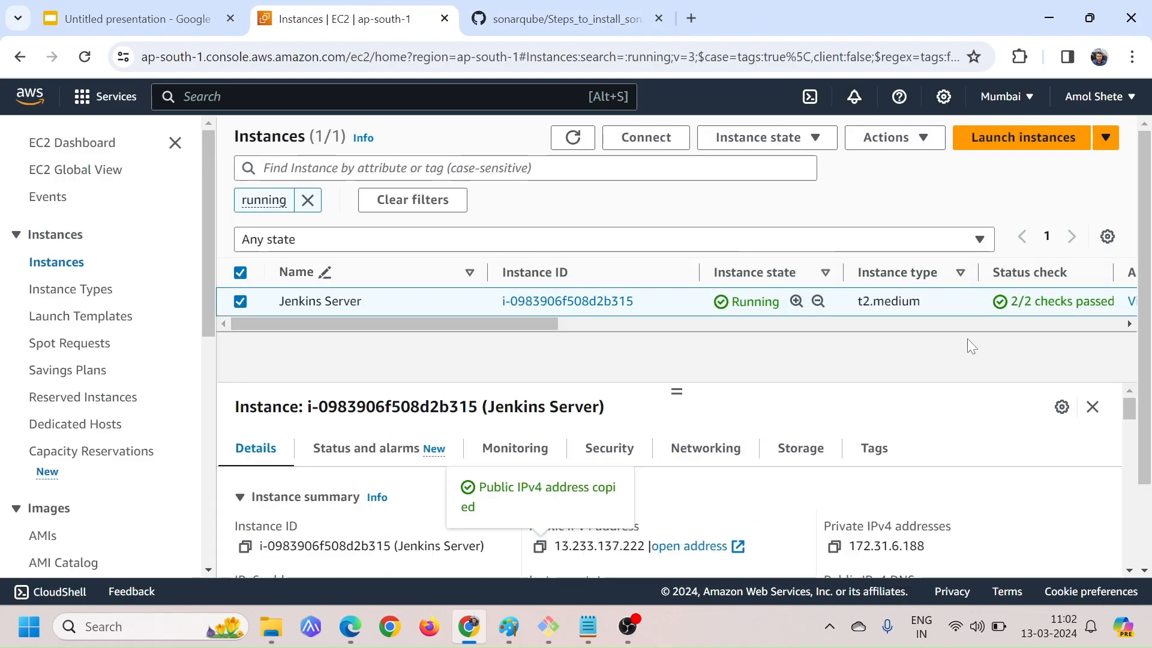
click(1012, 144)
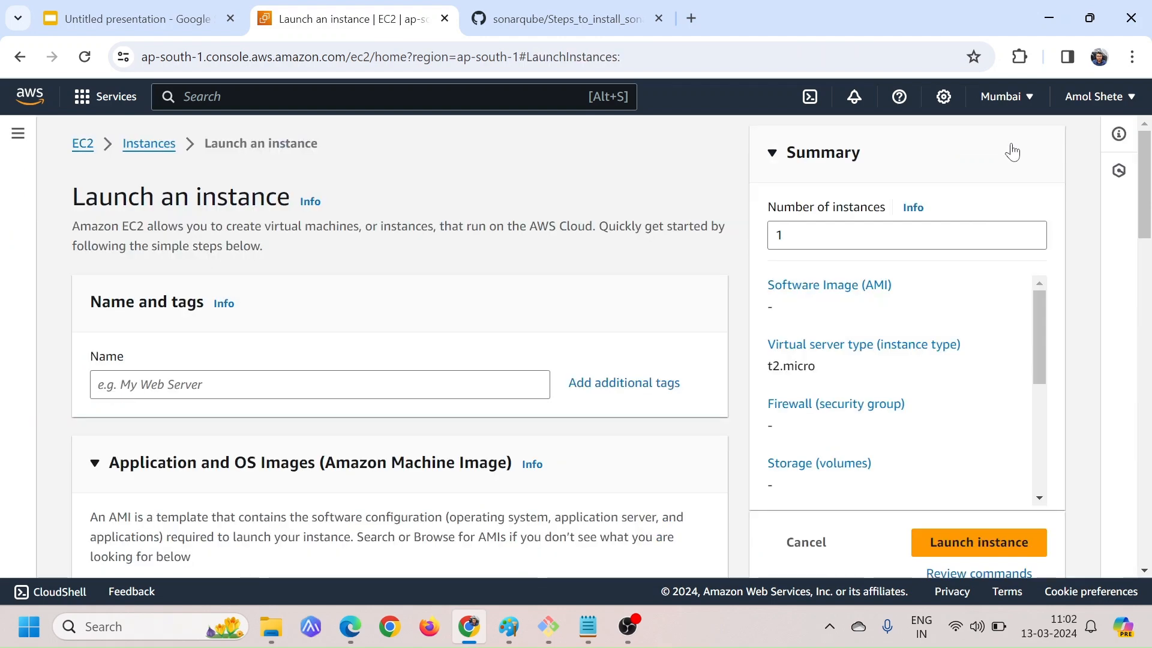
scroll(434, 322, down, 2)
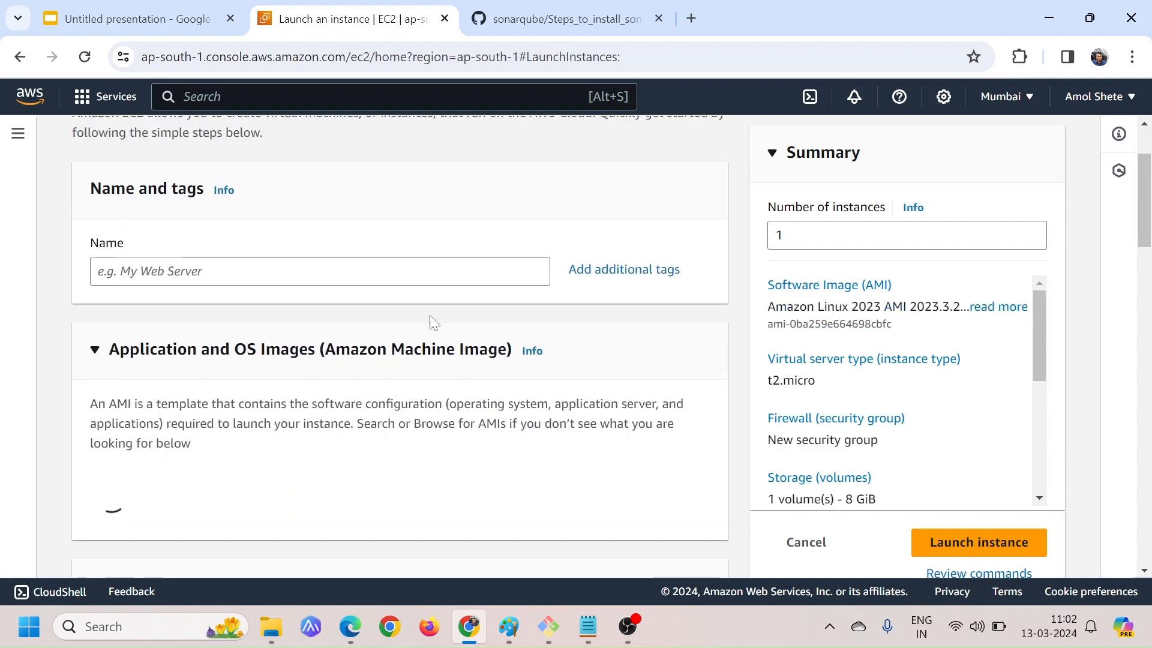
click(320, 271)
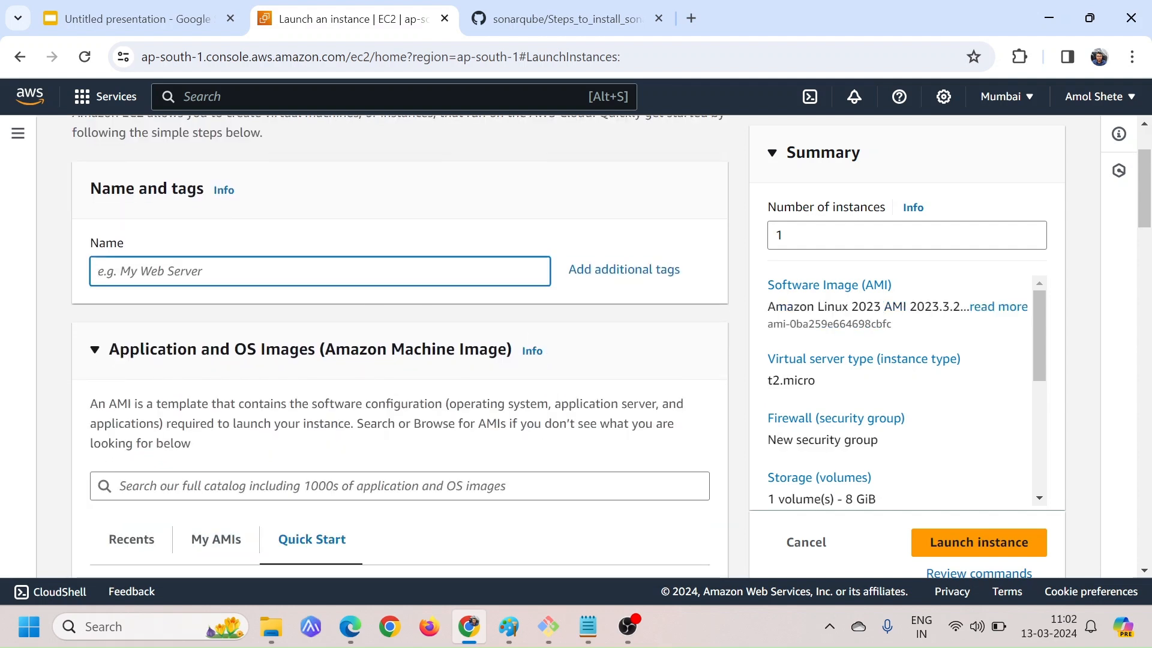
text(Sonarq)
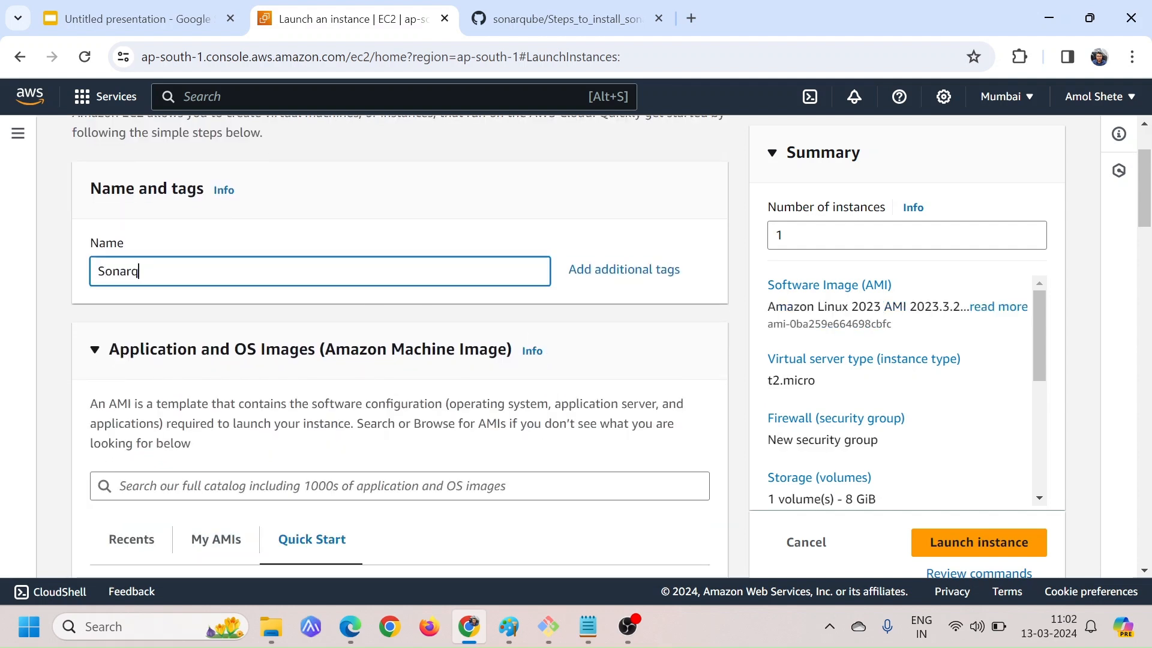
text(ube-server)
scroll(307, 336, down, 5)
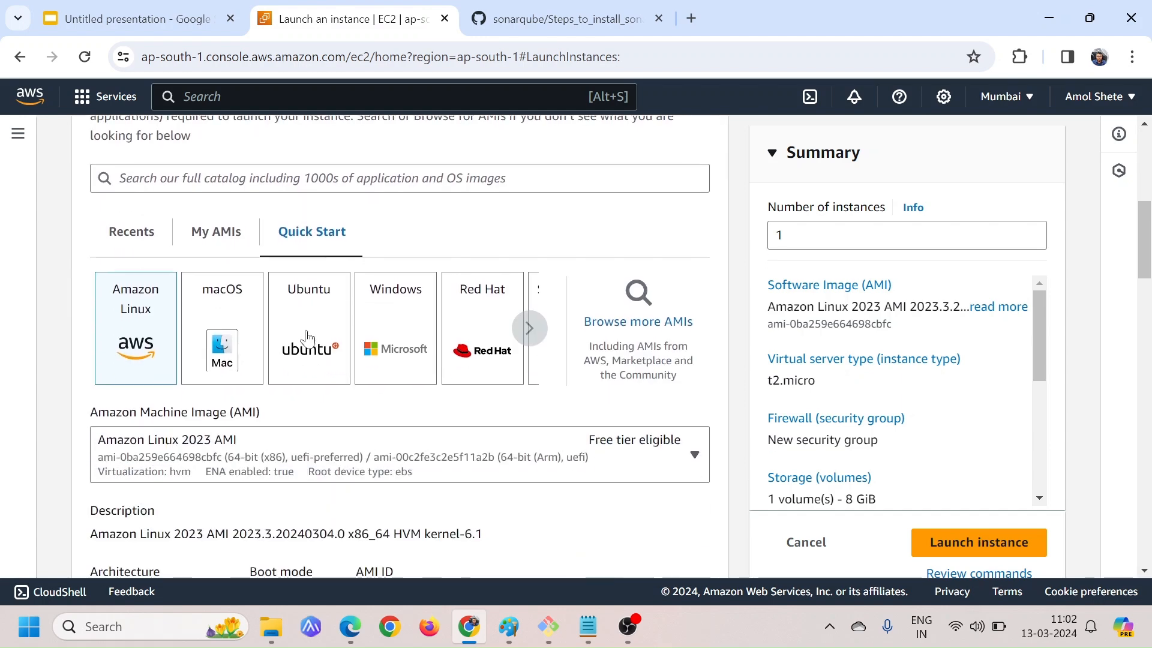
click(324, 317)
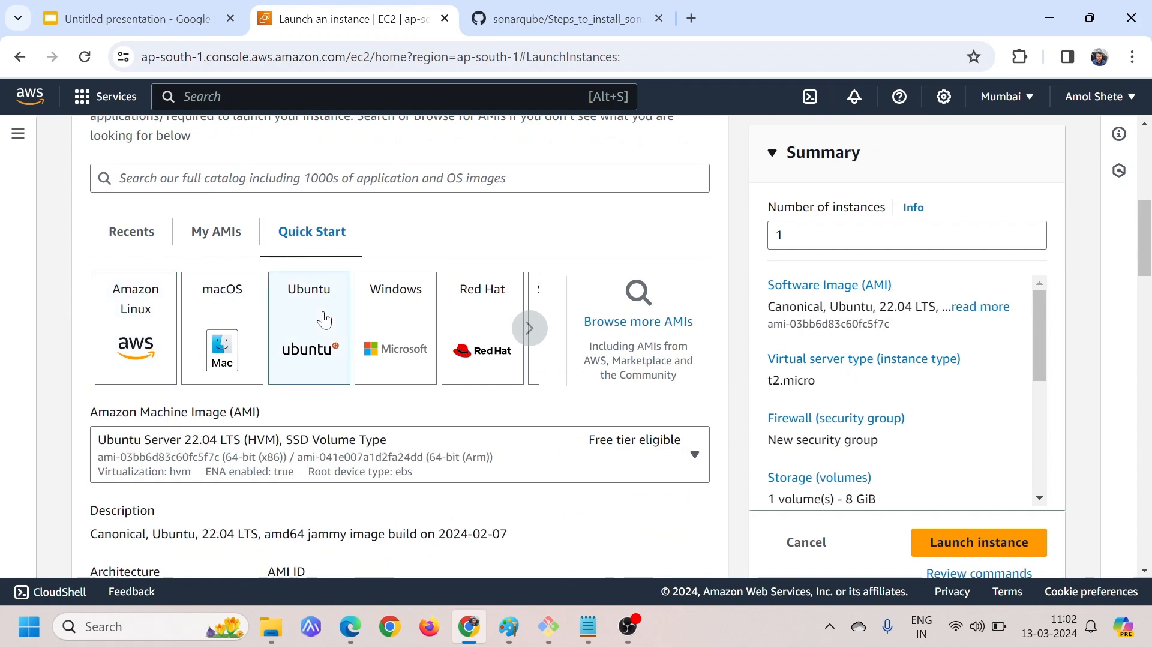
Compare the memory of the t2 instance types and set the instance type to t2.medium
scroll(324, 318, down, 3)
scroll(399, 432, down, 3)
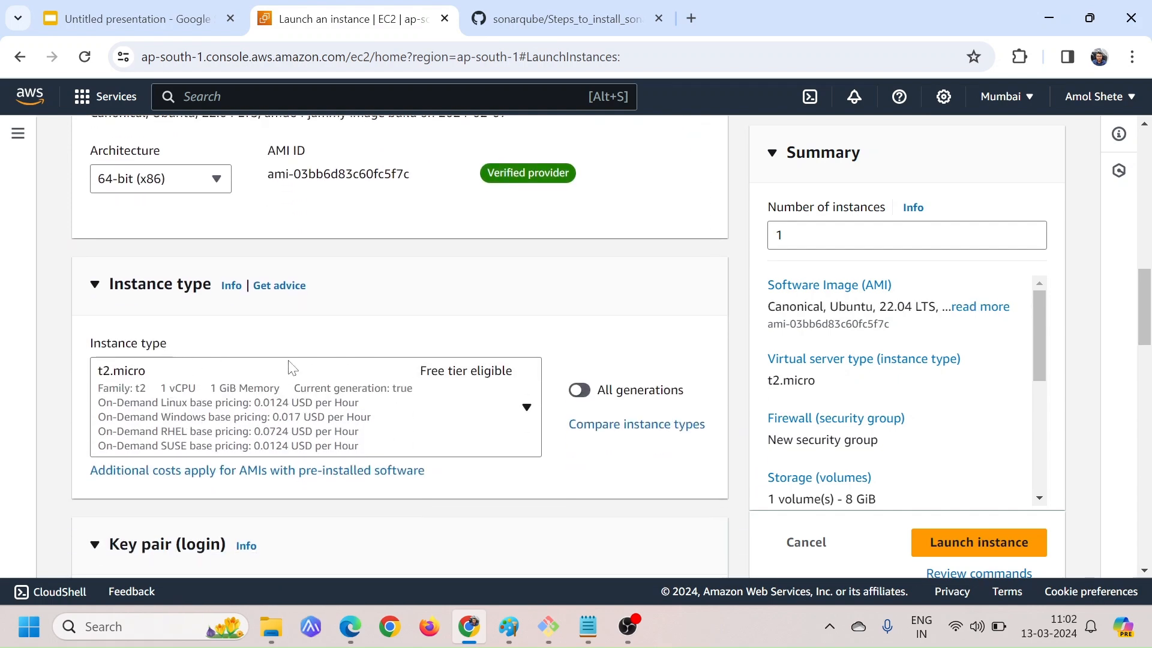
click(396, 400)
scroll(334, 295, down, 5)
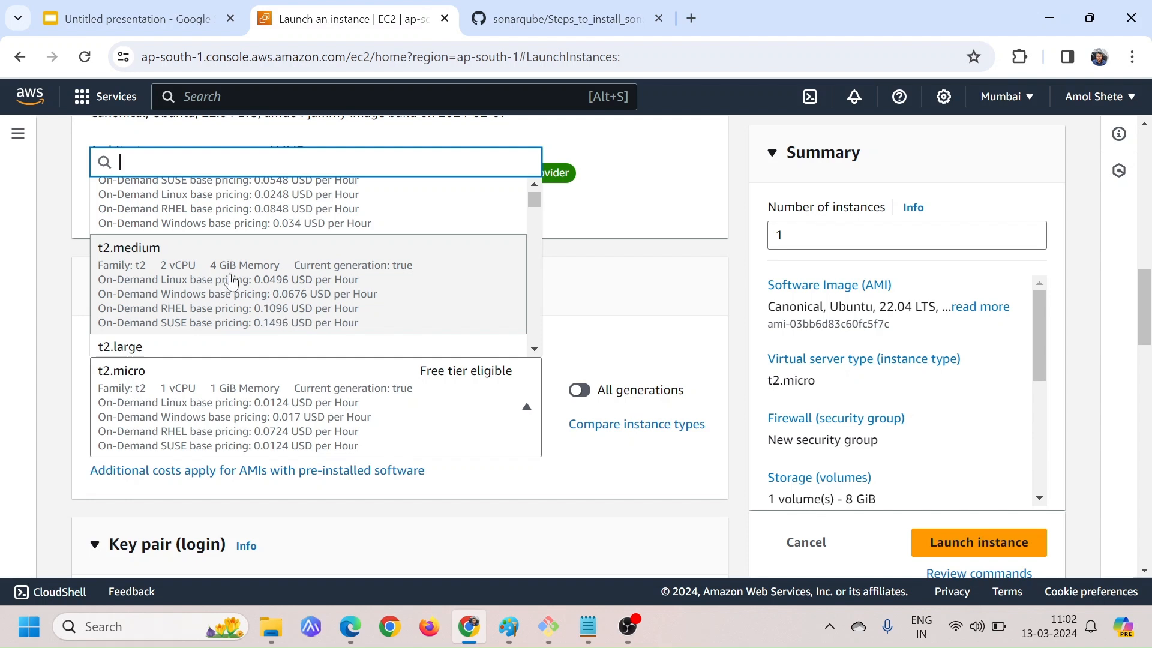
scroll(234, 279, up, 3)
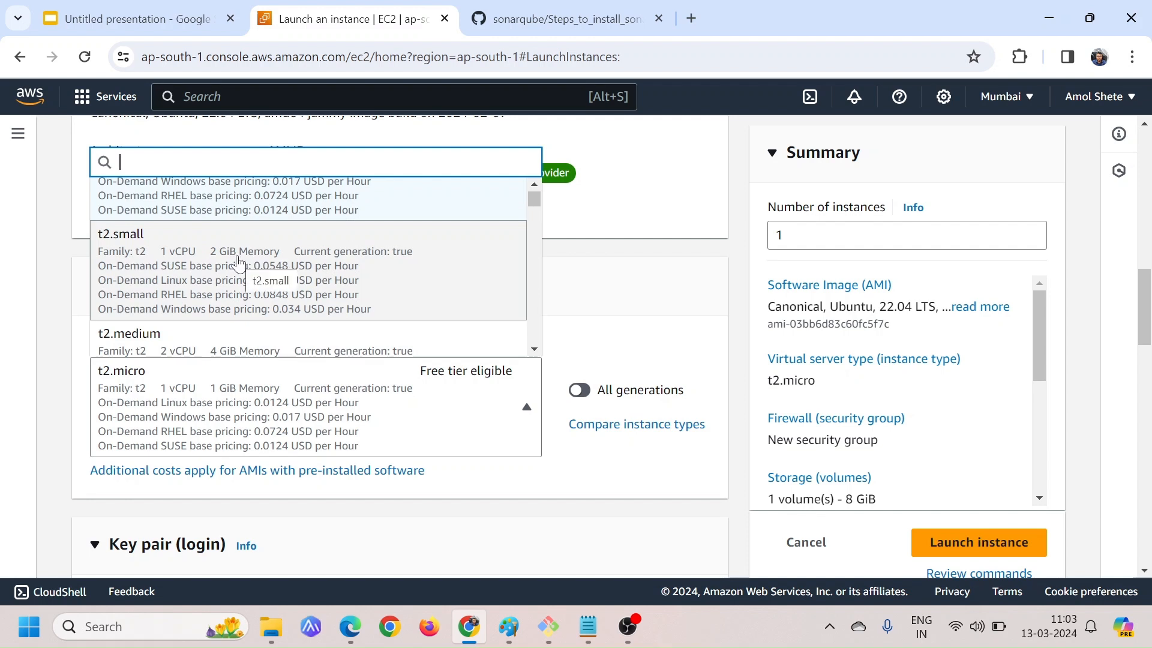
scroll(276, 266, up, 2)
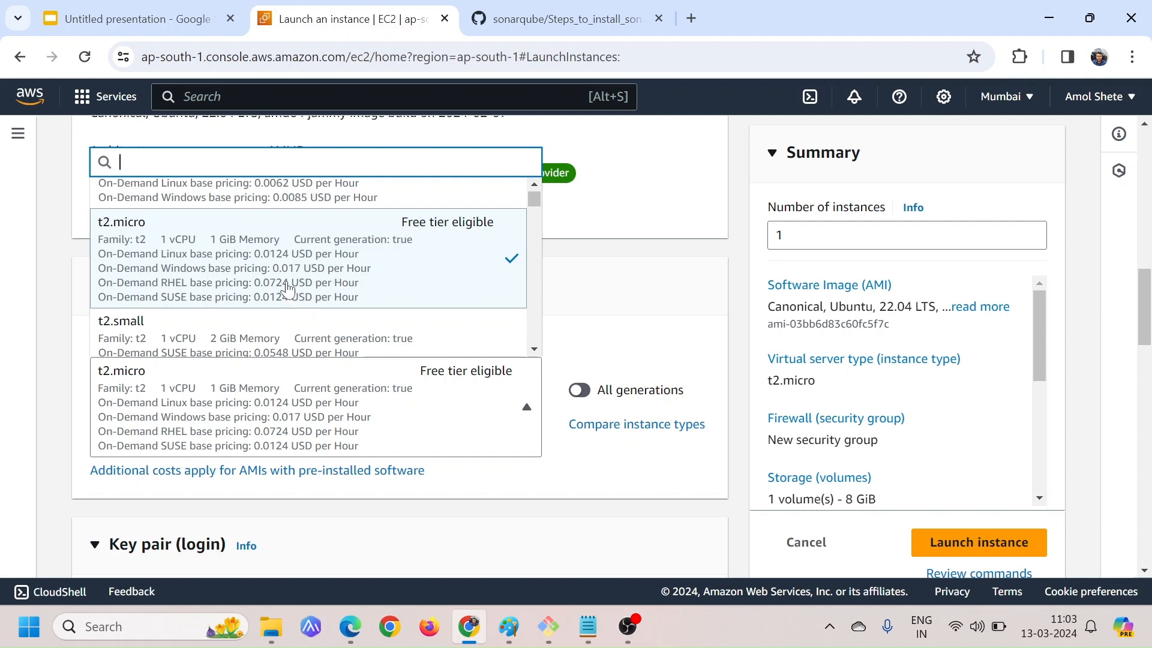
scroll(284, 294, down, 1)
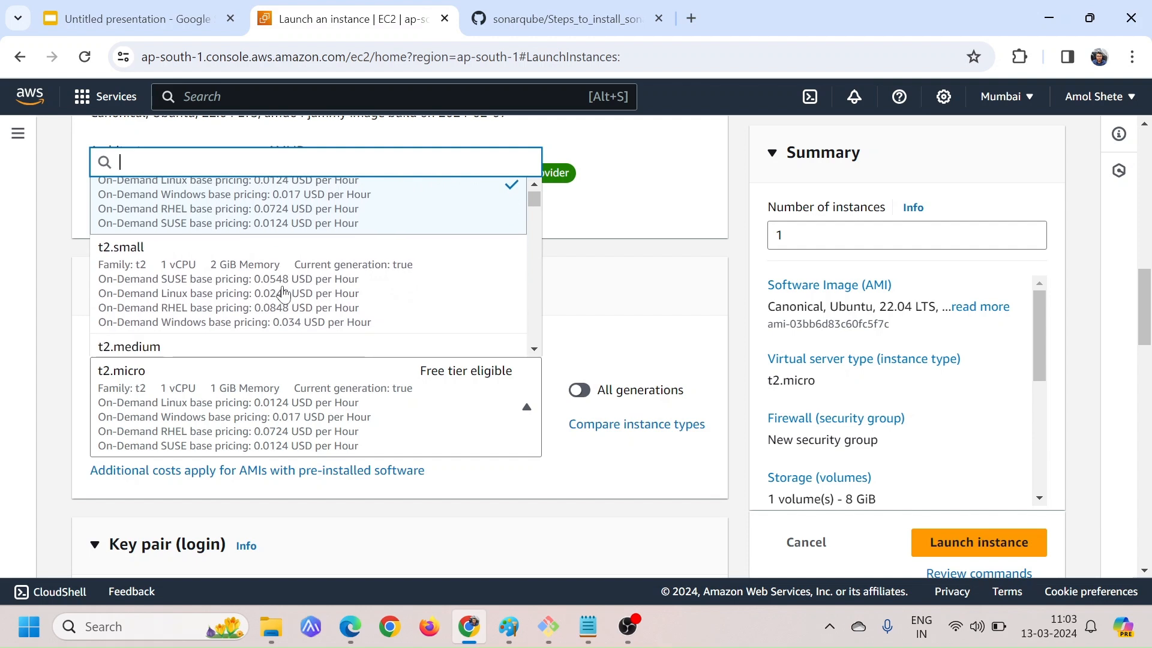
scroll(233, 289, up, 1)
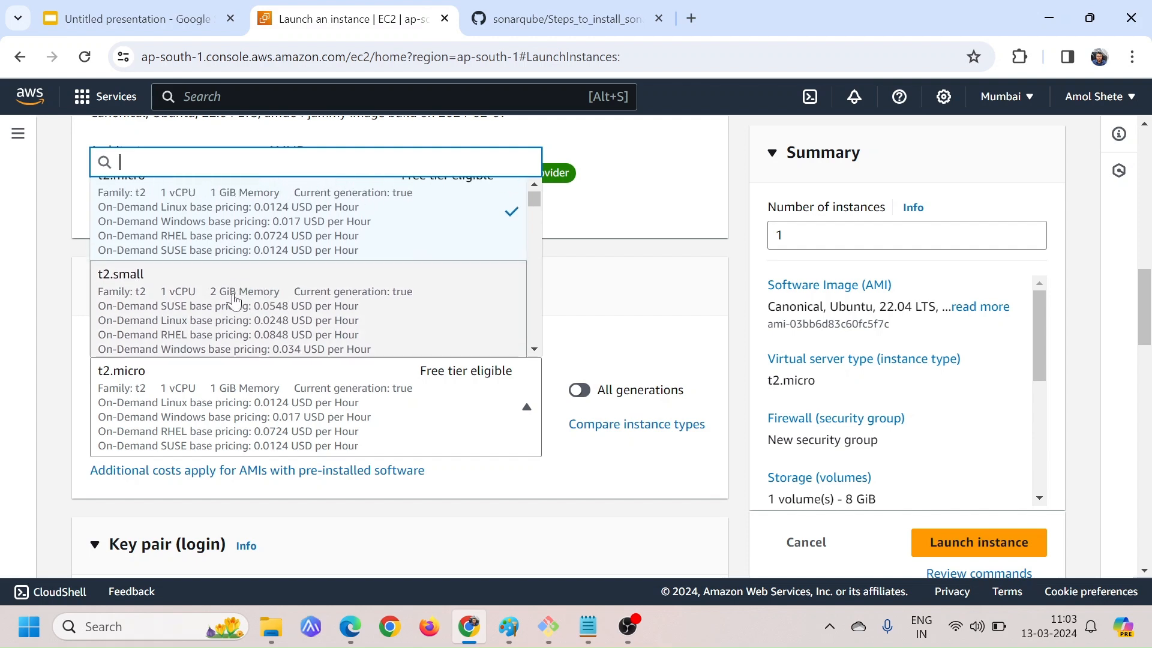
scroll(237, 301, down, 2)
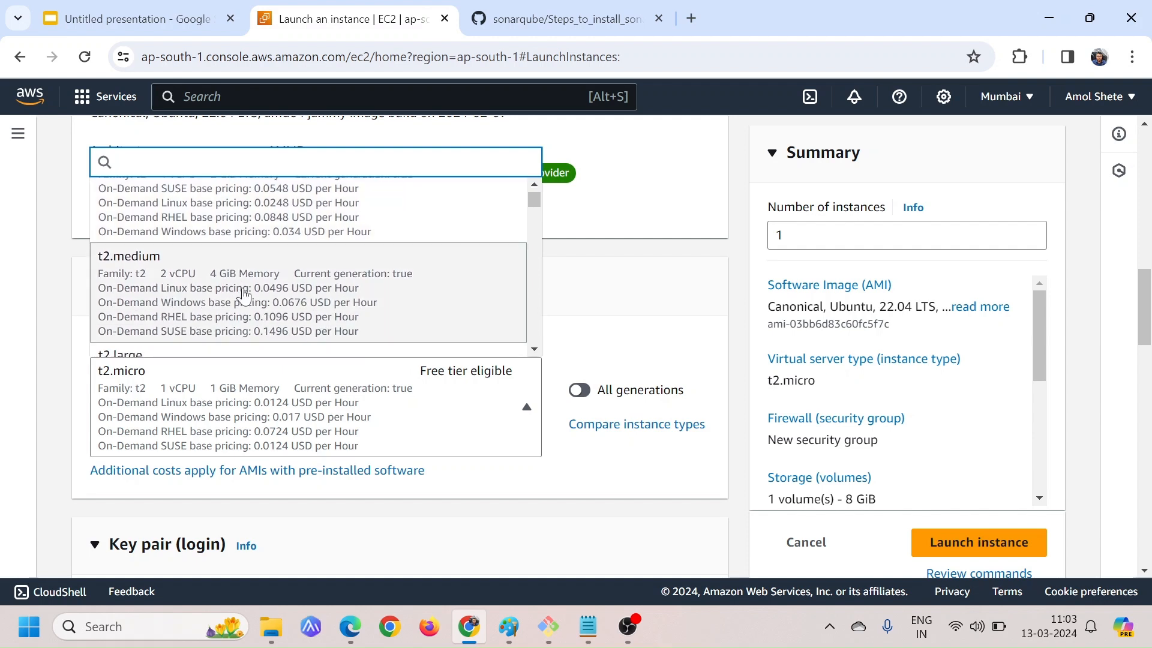
click(265, 292)
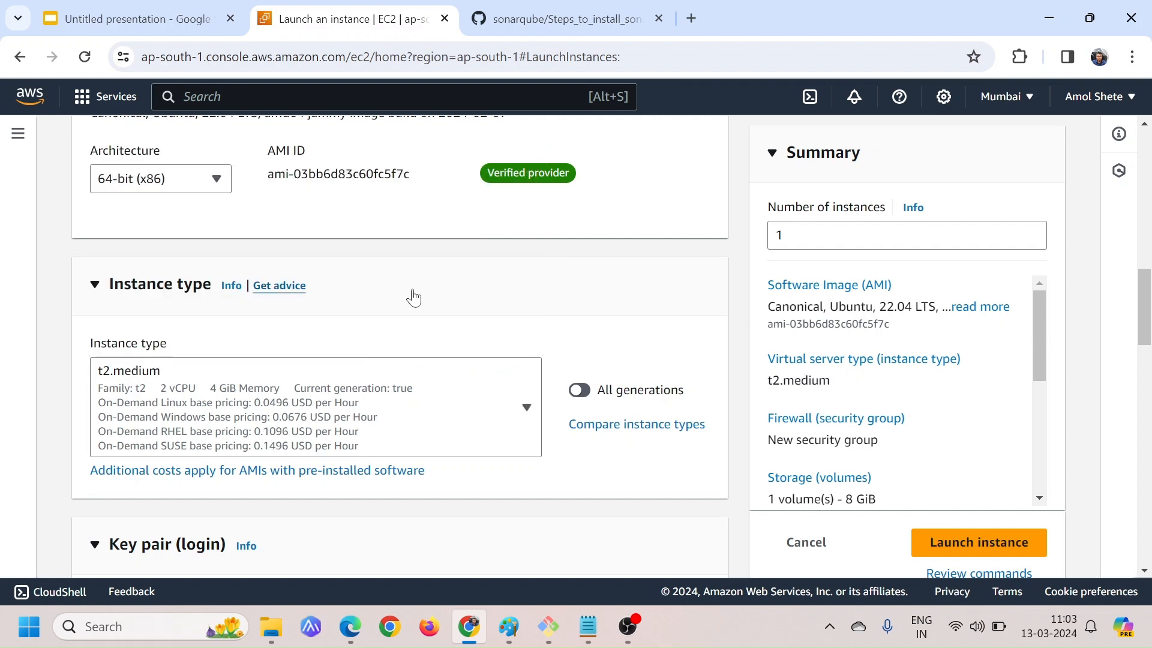
Select linux-demo-111 as the login key pair for the instance
scroll(425, 350, down, 1)
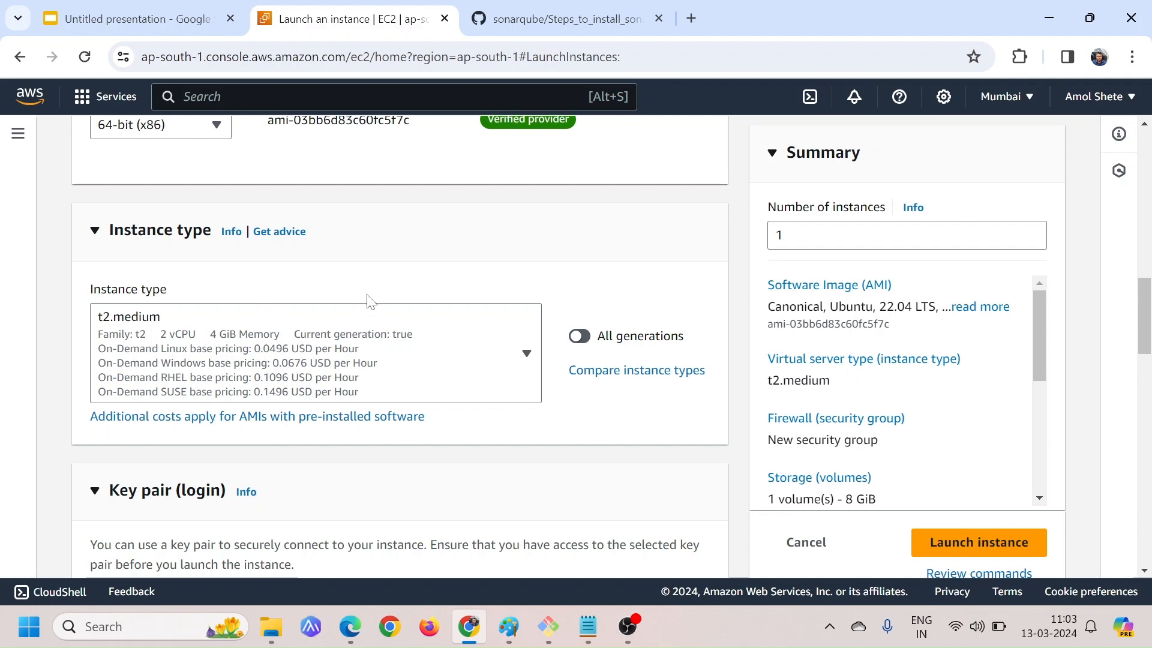
scroll(373, 321, down, 4)
scroll(372, 321, down, 1)
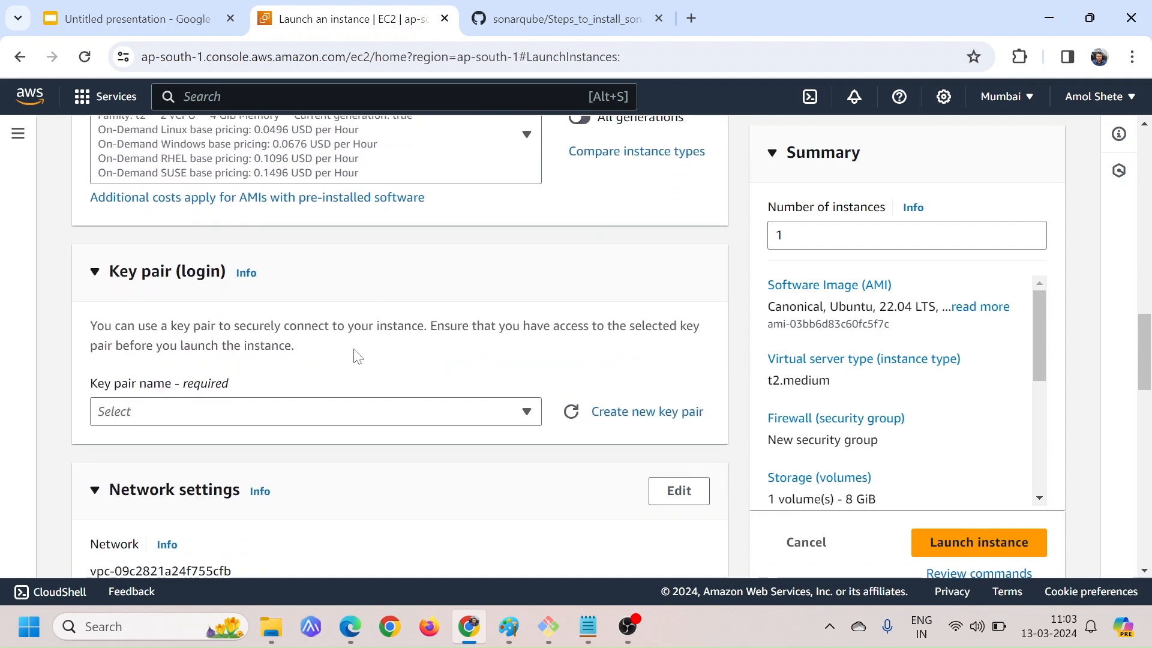
scroll(357, 355, down, 1)
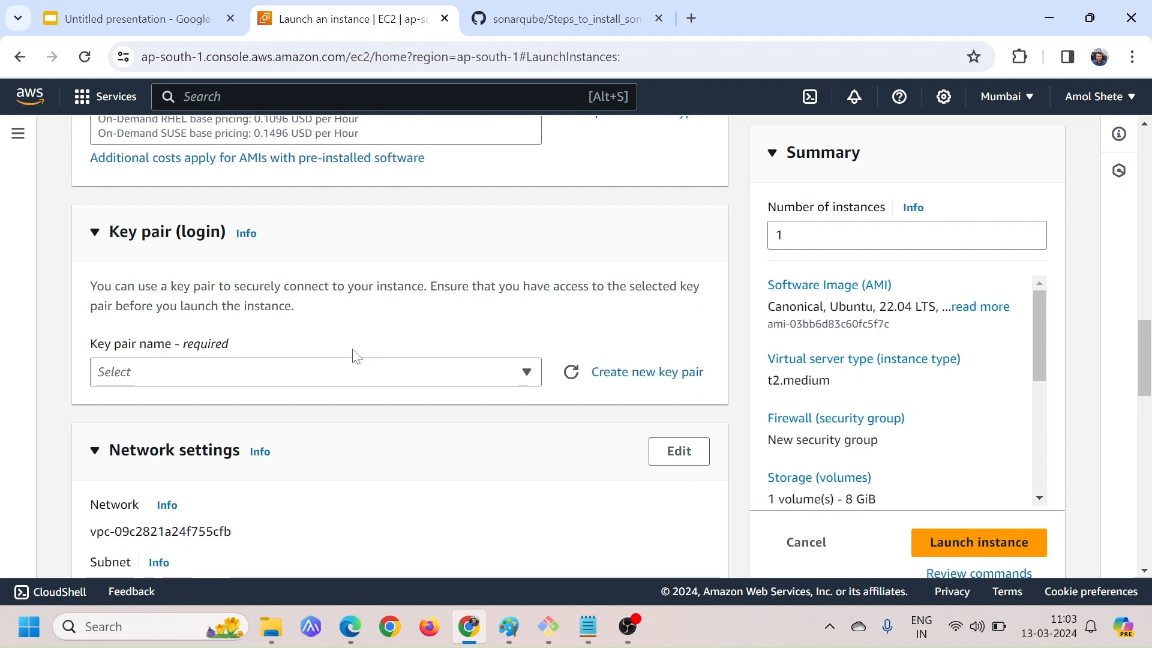
click(345, 377)
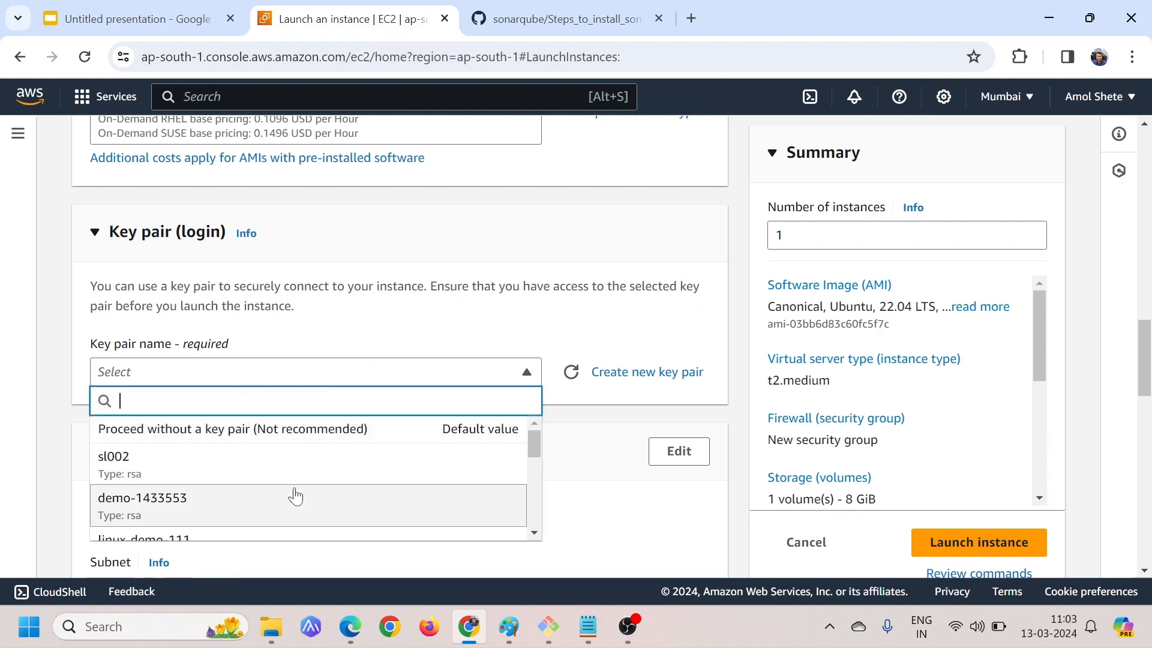
scroll(295, 496, down, 1)
click(218, 506)
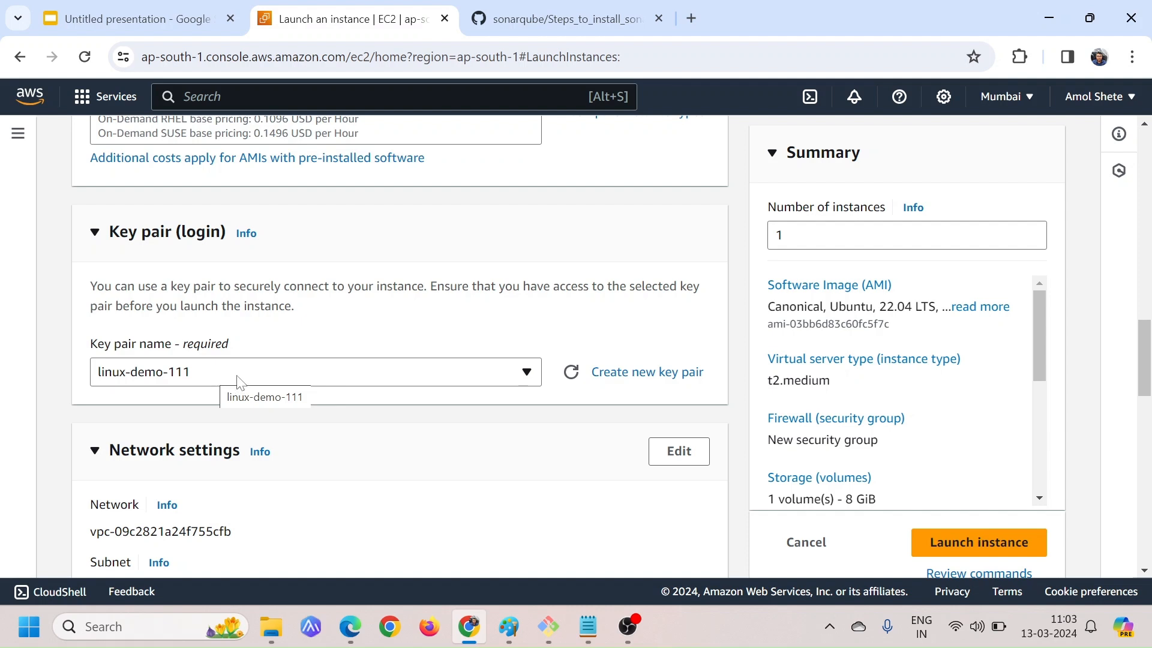
Review the default network and storage settings, launch the instance, and open the new instance in the instances list
scroll(345, 377, down, 3)
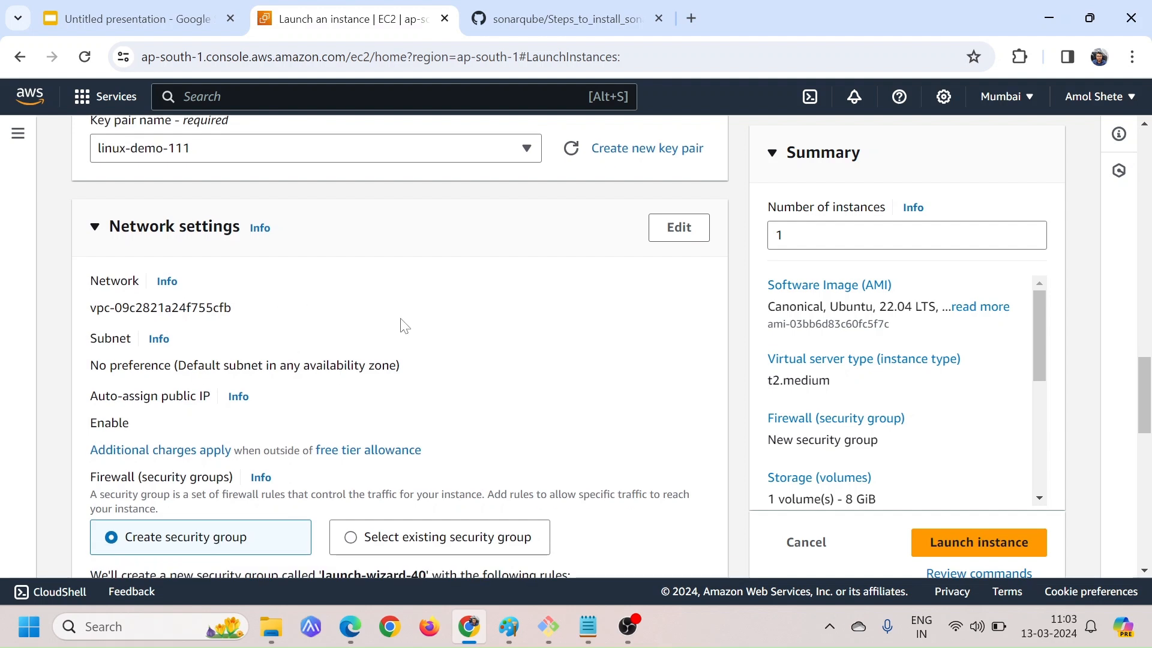
scroll(402, 327, down, 3)
scroll(402, 327, down, 2)
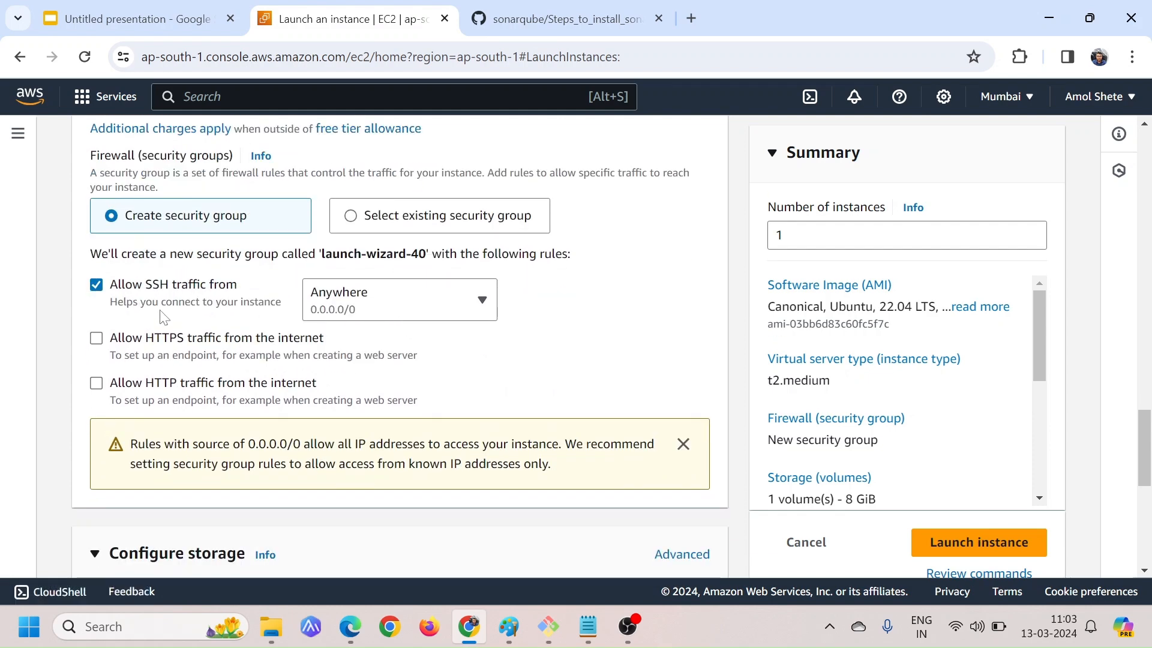
scroll(444, 346, down, 3)
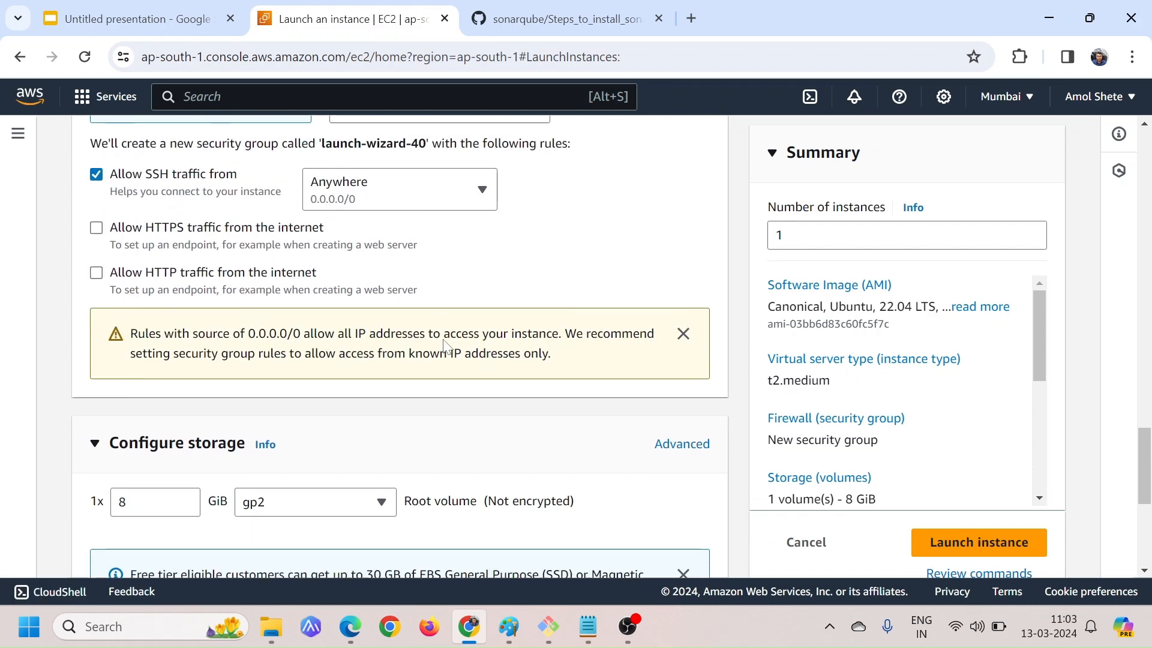
scroll(444, 345, down, 1)
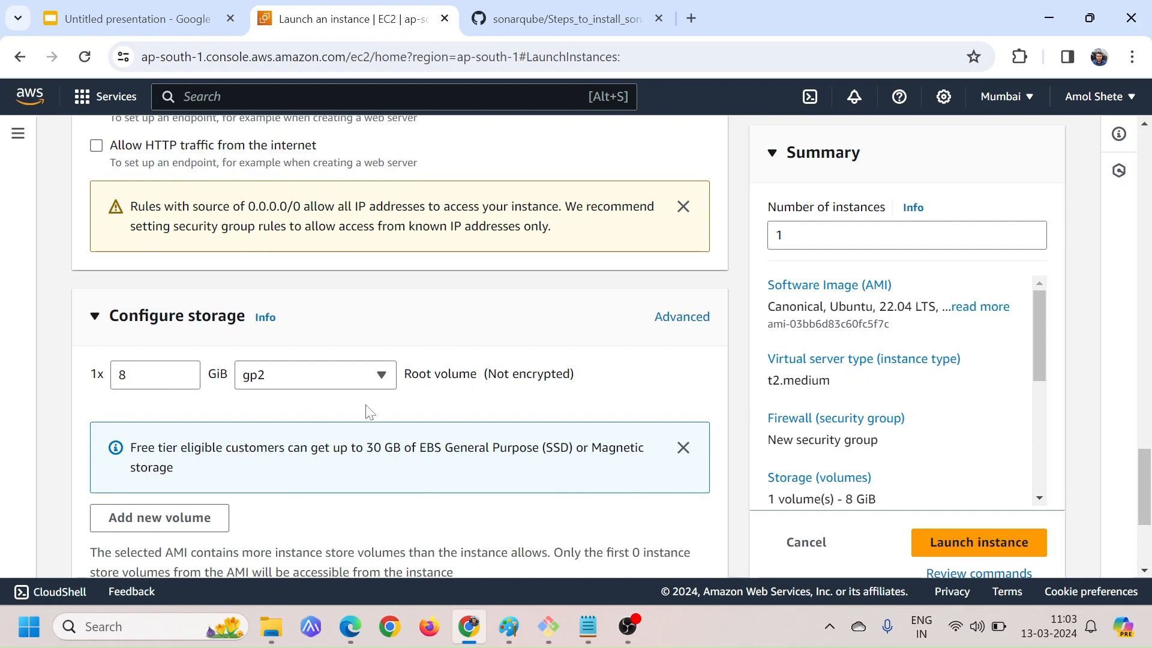
scroll(573, 423, down, 1)
scroll(573, 422, down, 3)
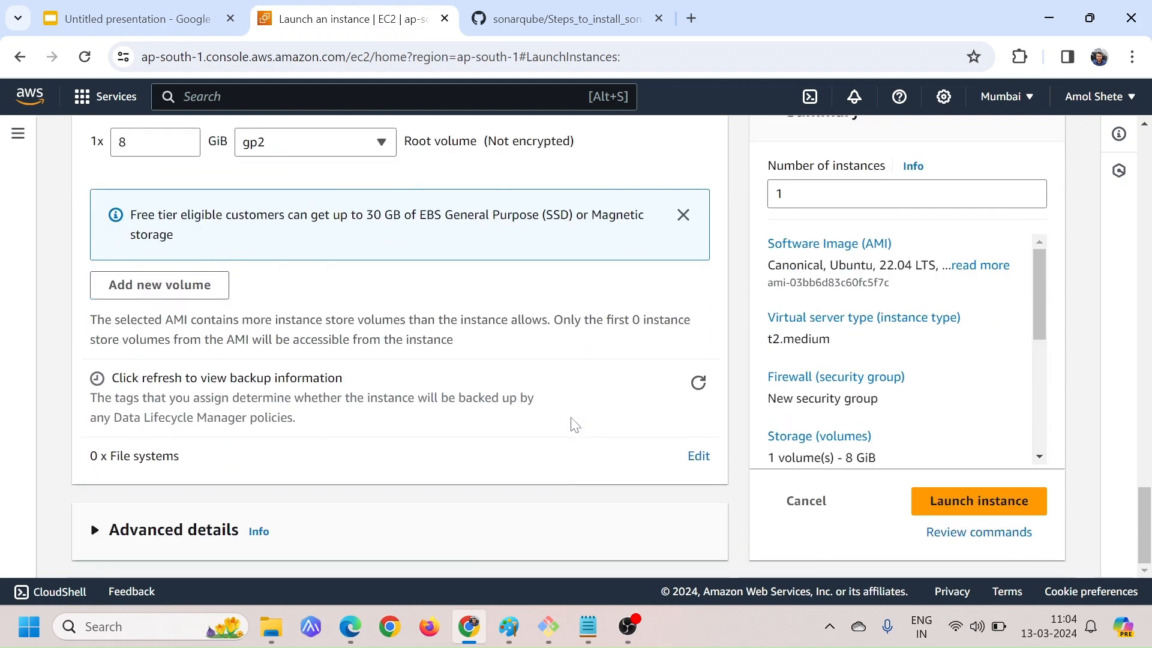
click(967, 501)
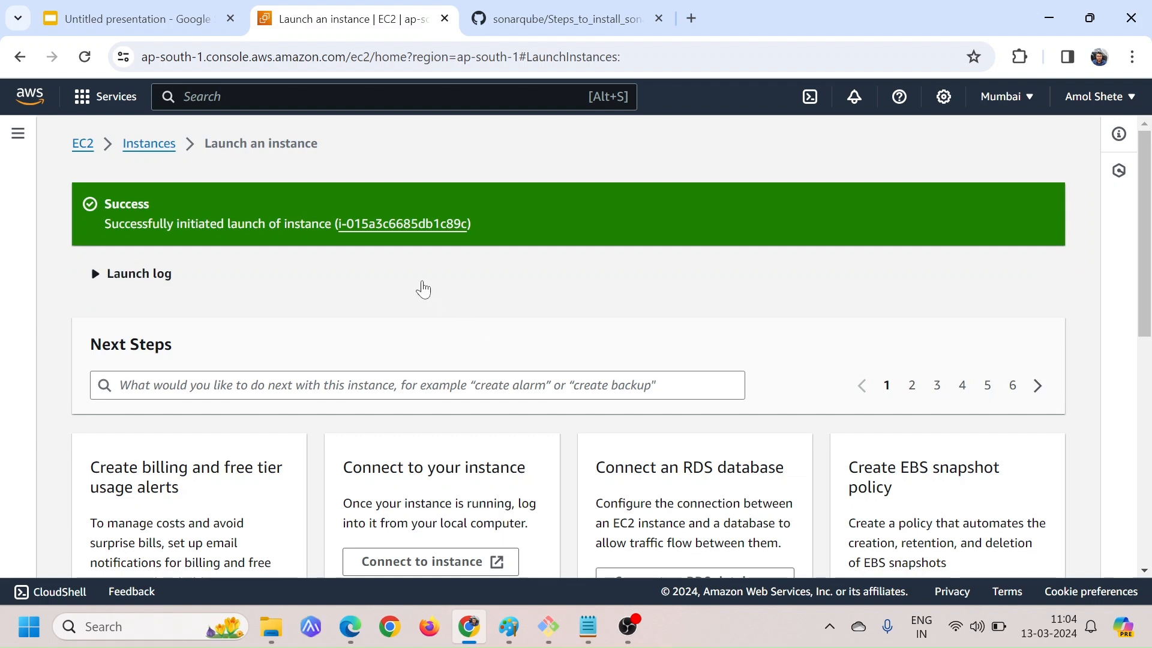
click(411, 225)
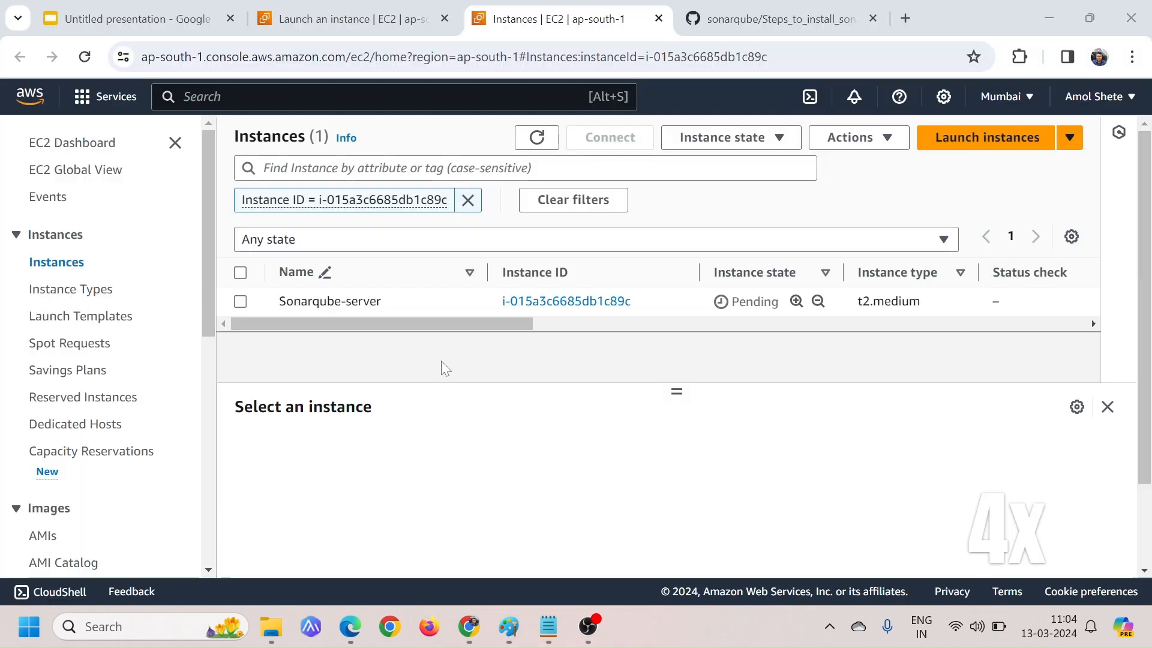
Refresh the instances list, select the Sonarqube-server instance and copy its public IPv4 address
click(537, 138)
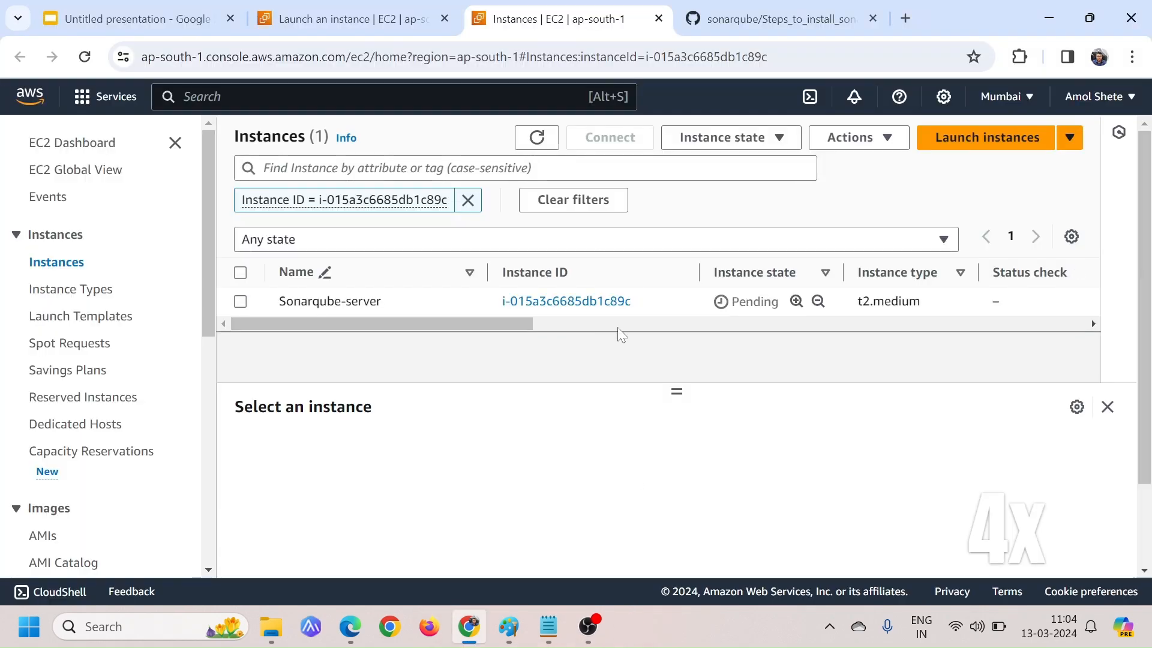
click(537, 146)
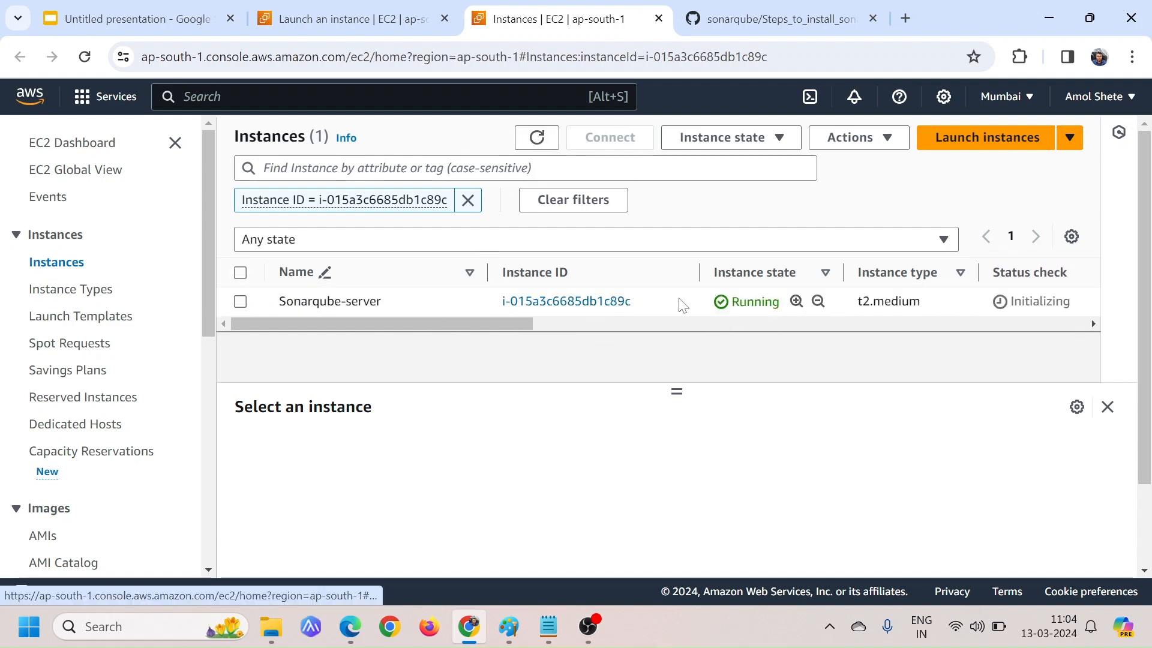
click(240, 302)
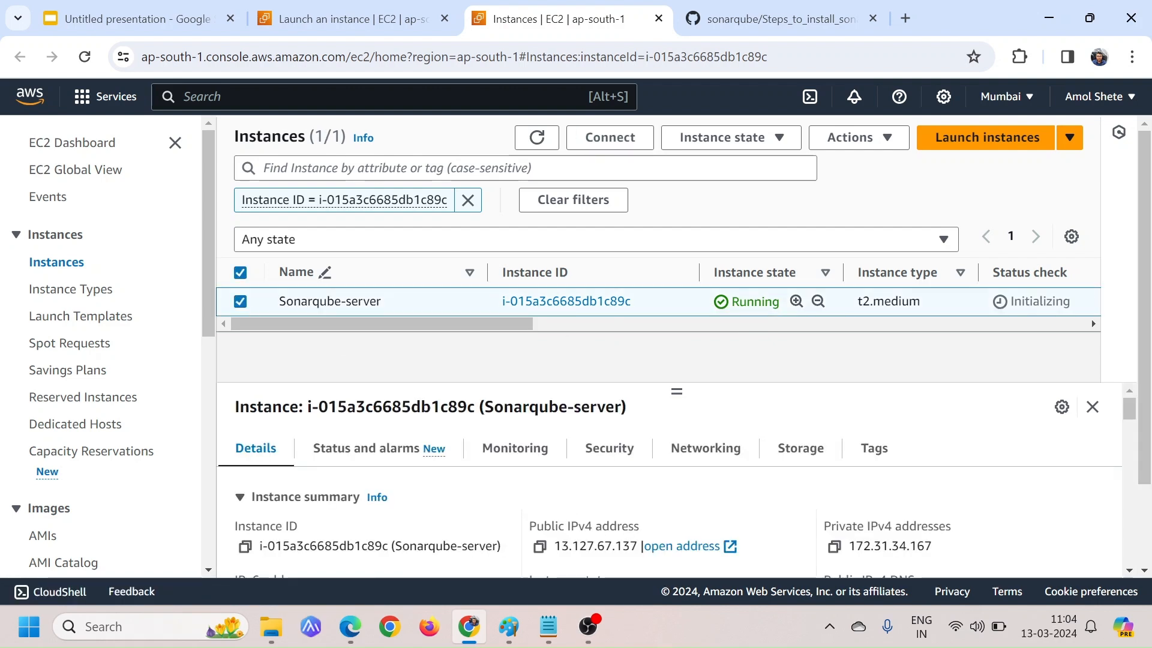
click(539, 547)
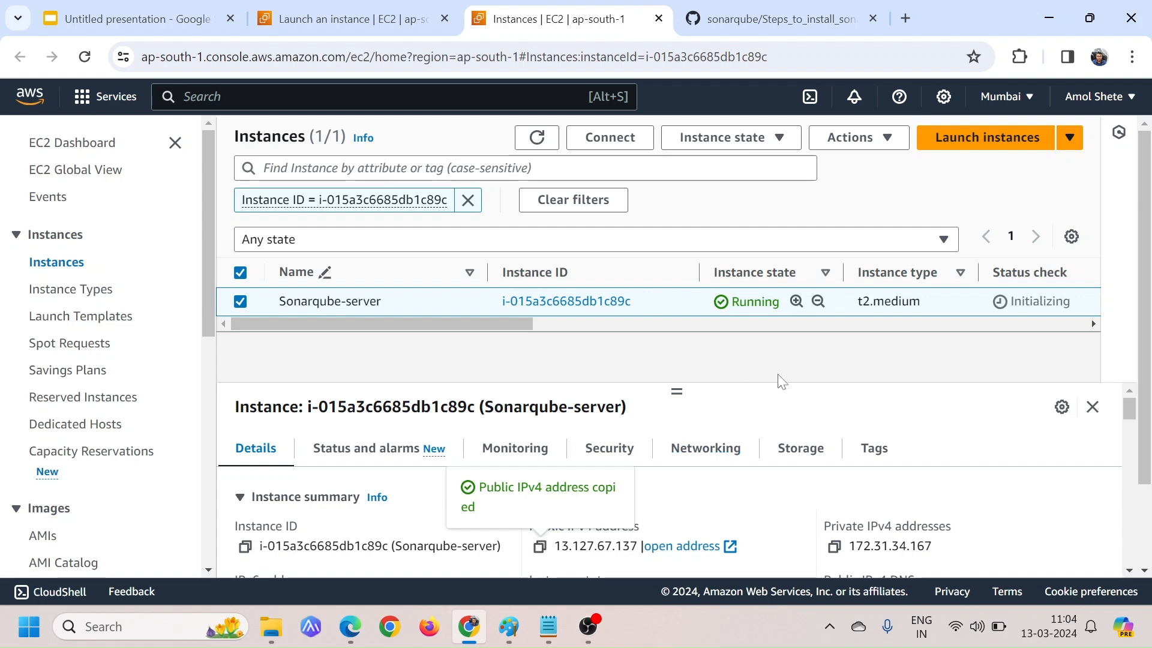
Open Git Bash in a maximized window and change to the Downloads folder
click(149, 624)
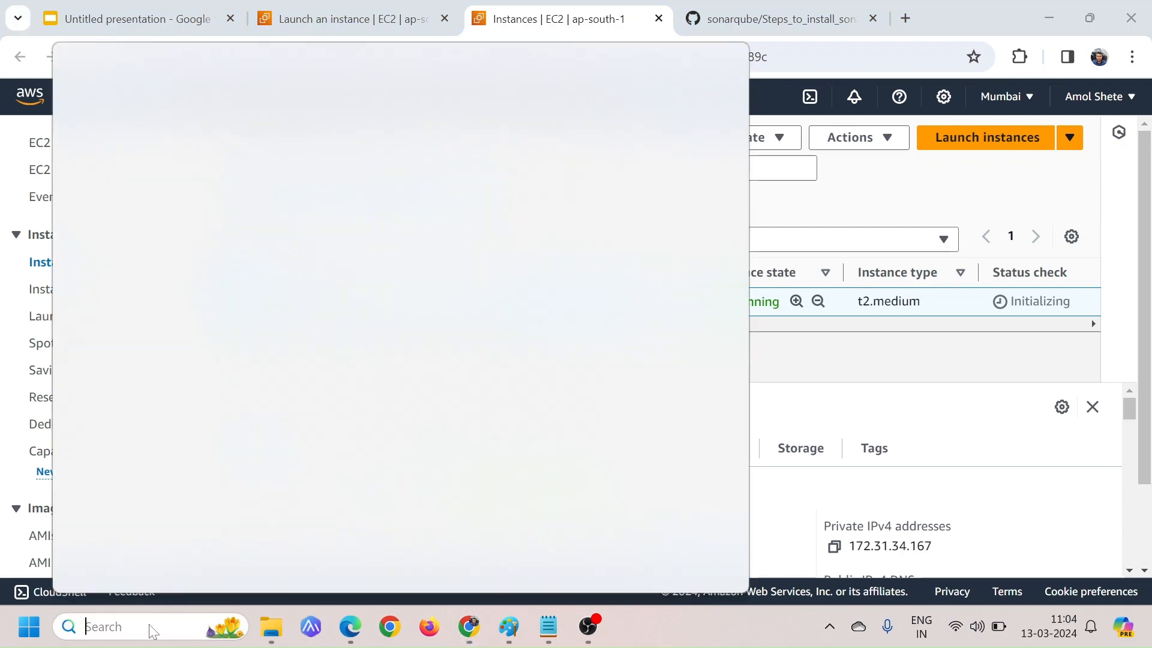
text(git)
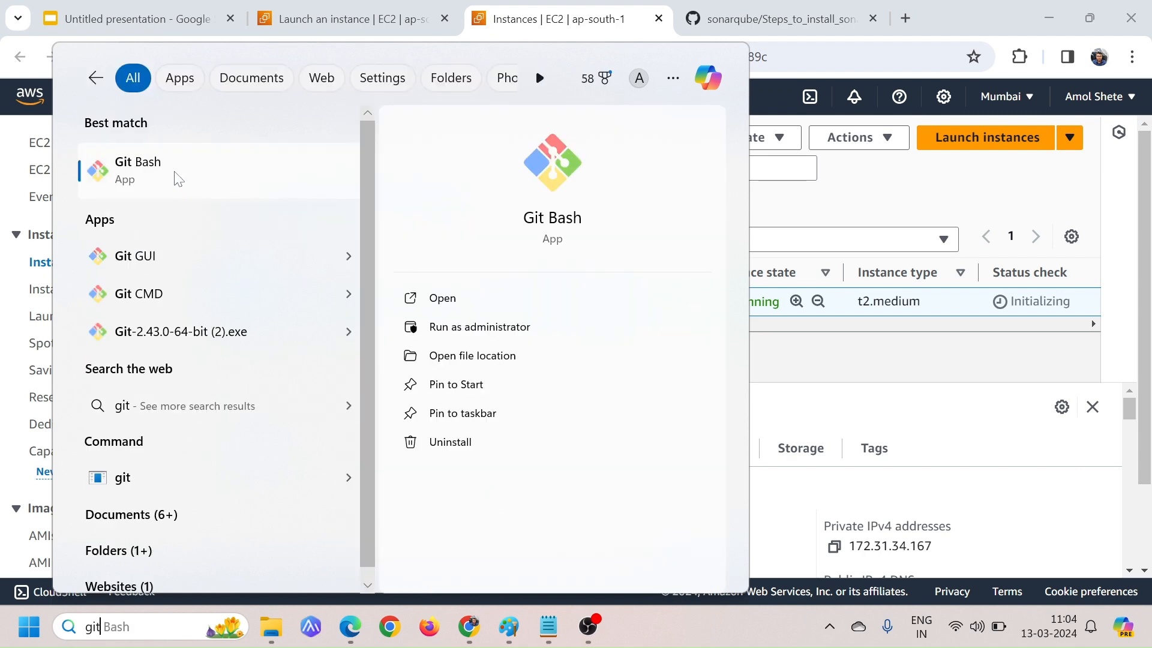
click(178, 179)
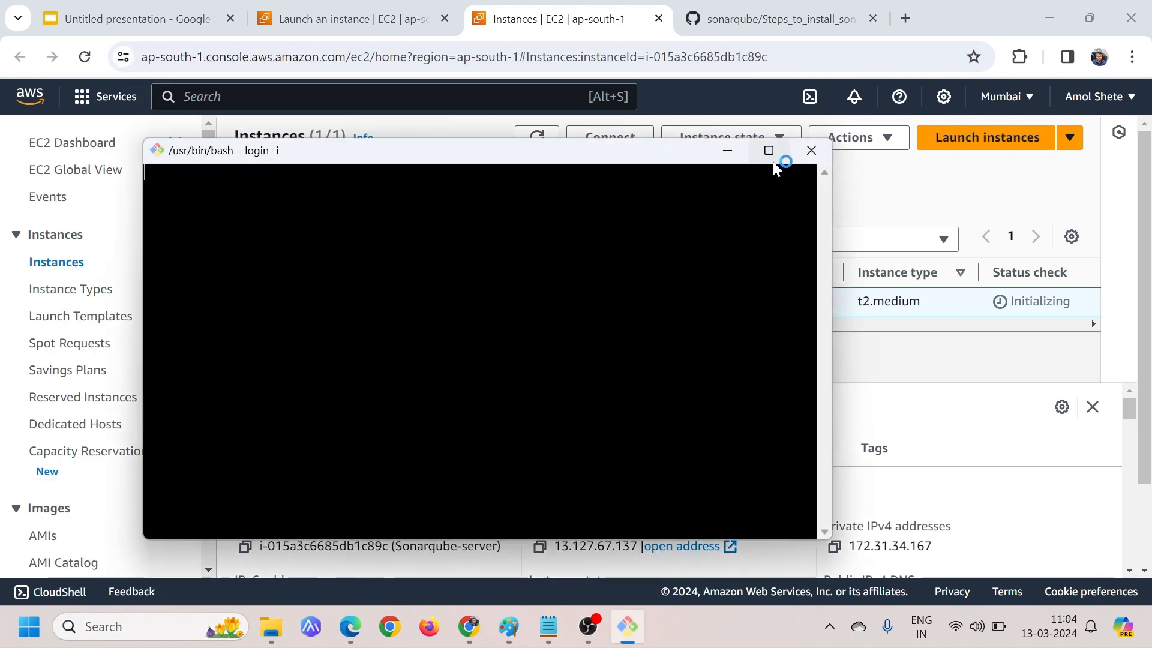
click(769, 151)
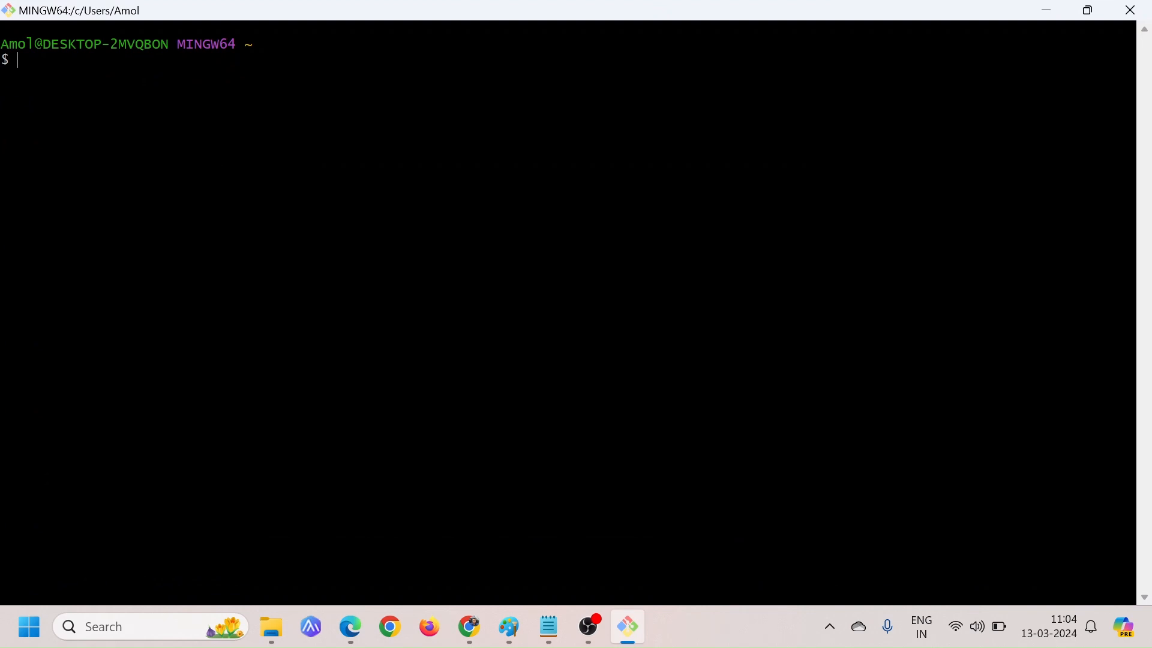
text(cd )
text(donw)
key(BackSpace)
key(BackSpace)
text(w)
key(Tab)
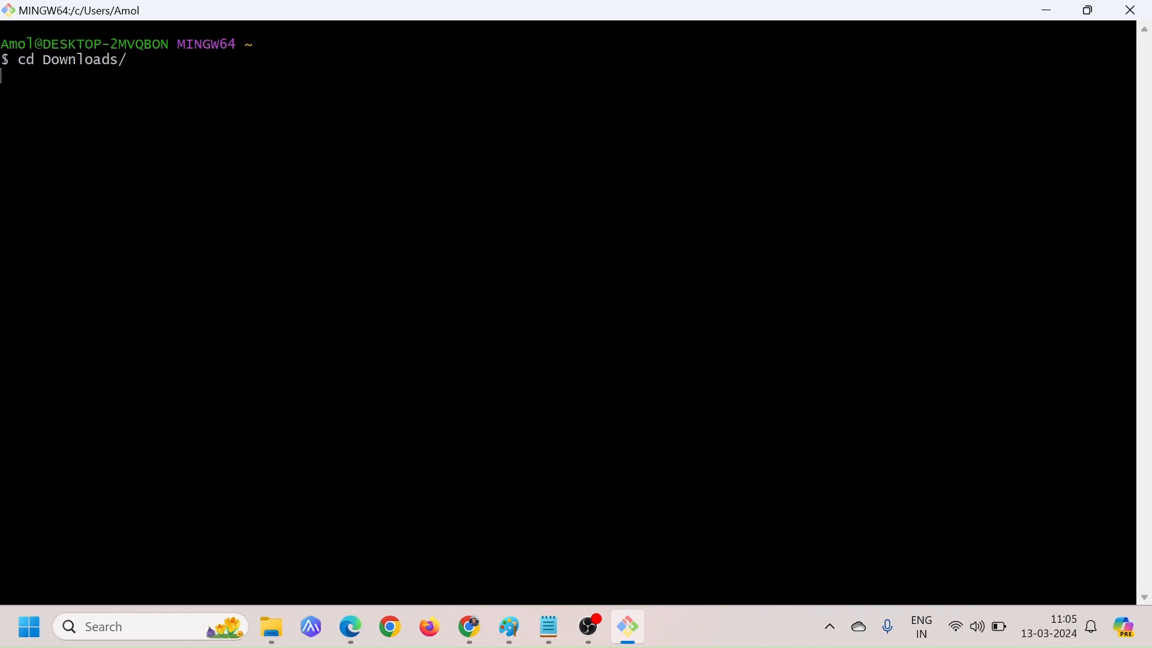
Connect over SSH as ubuntu to the copied address 13.127.67.137 using the linux-demo-111.pem key, accepting the host key
text(ssh -i)
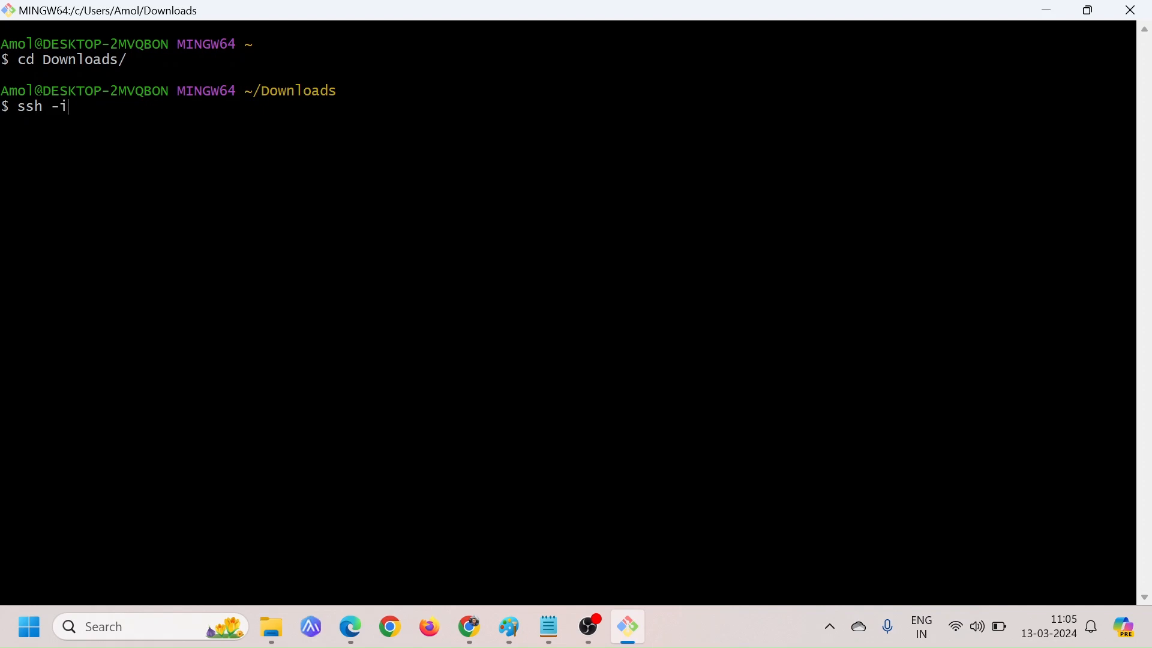
text( linux-demo-1)
key(Tab)
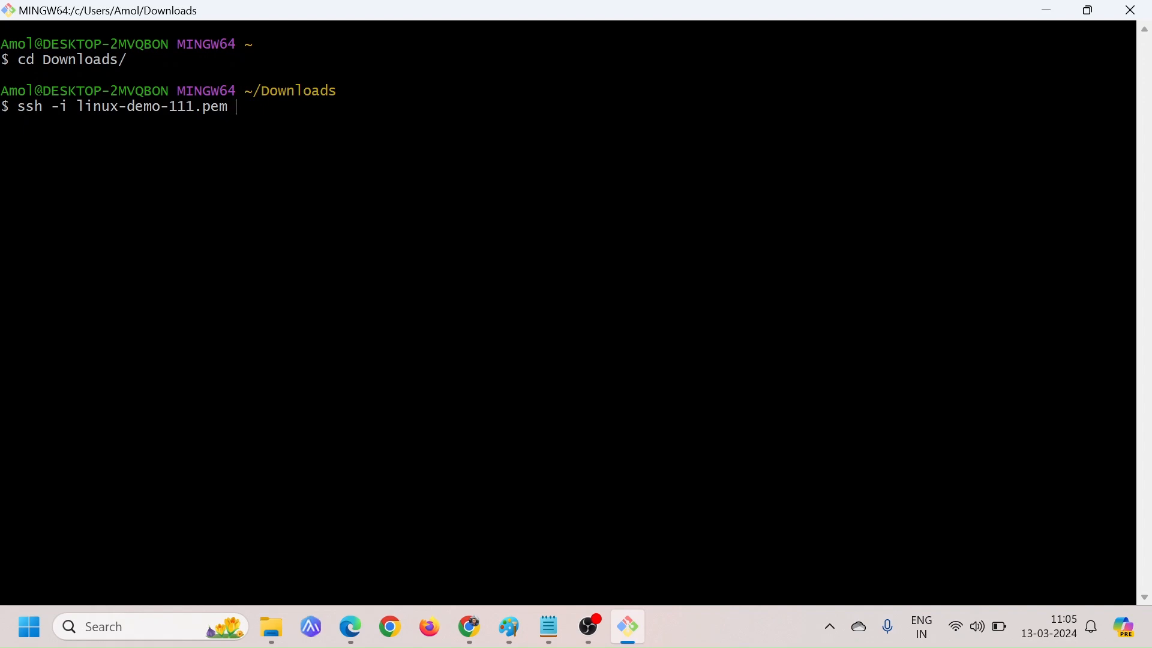
text(ubuntu@)
right_click(335, 130)
click(386, 190)
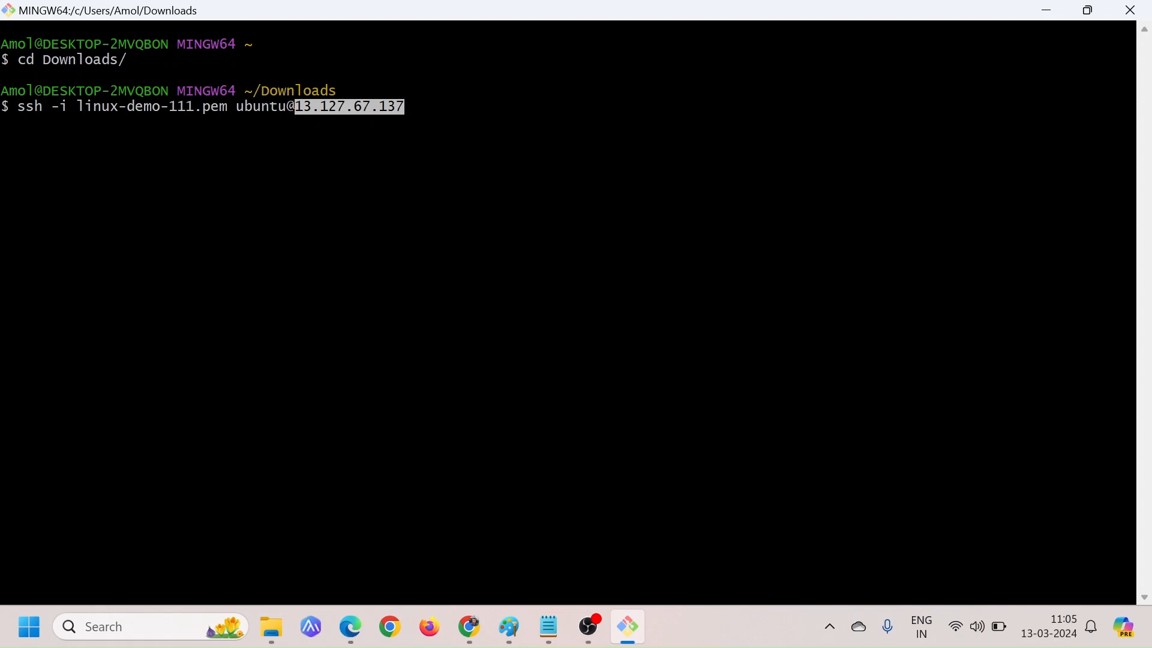
key(Return)
text(yes)
key(Return)
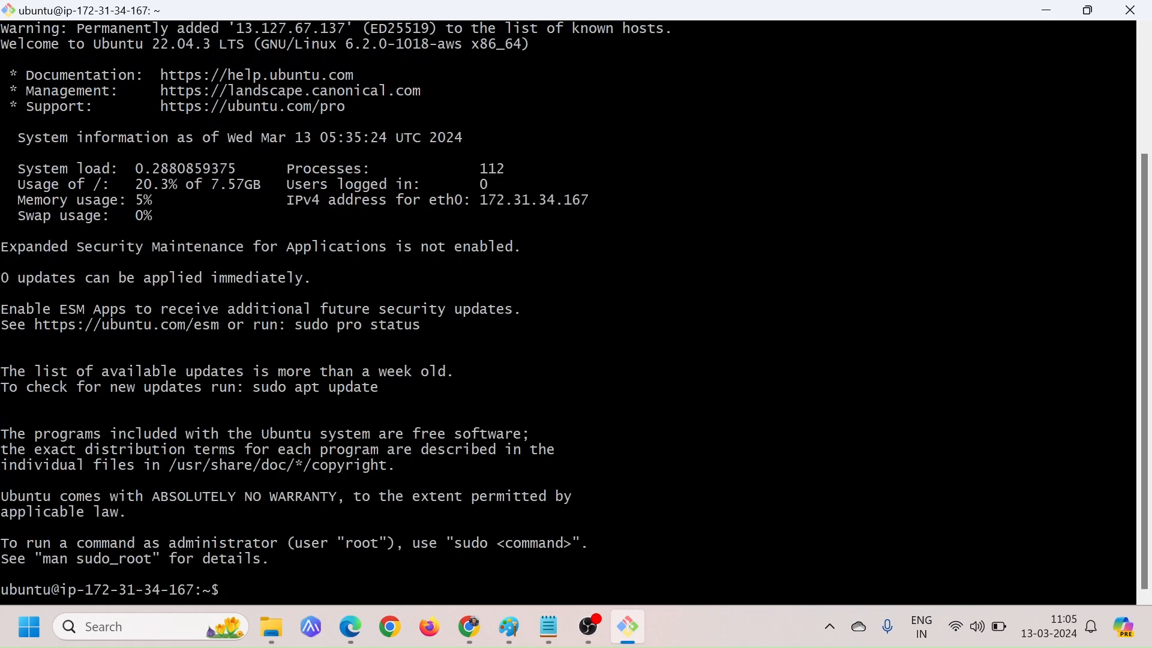
key(Return)
key(Return)
key(Return)
key(Return)
key(Return)
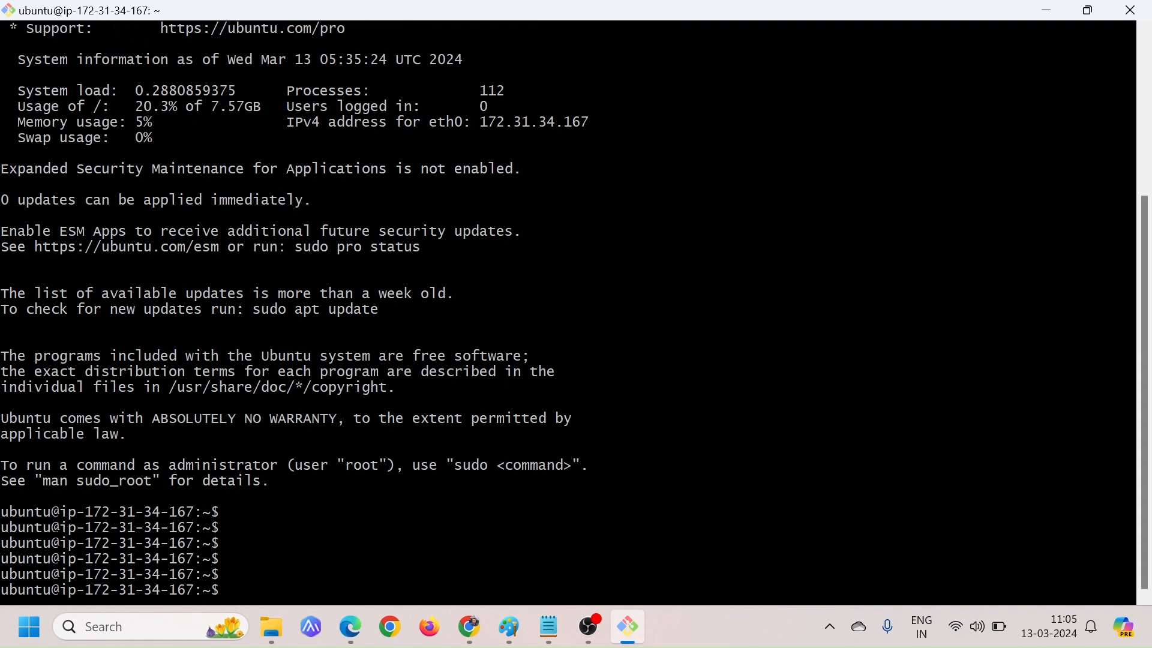
Switch to the GitHub file Steps_to_install_sonarqube.txt in Chrome and examine the Java installation step and its two commands
key(alt+Tab)
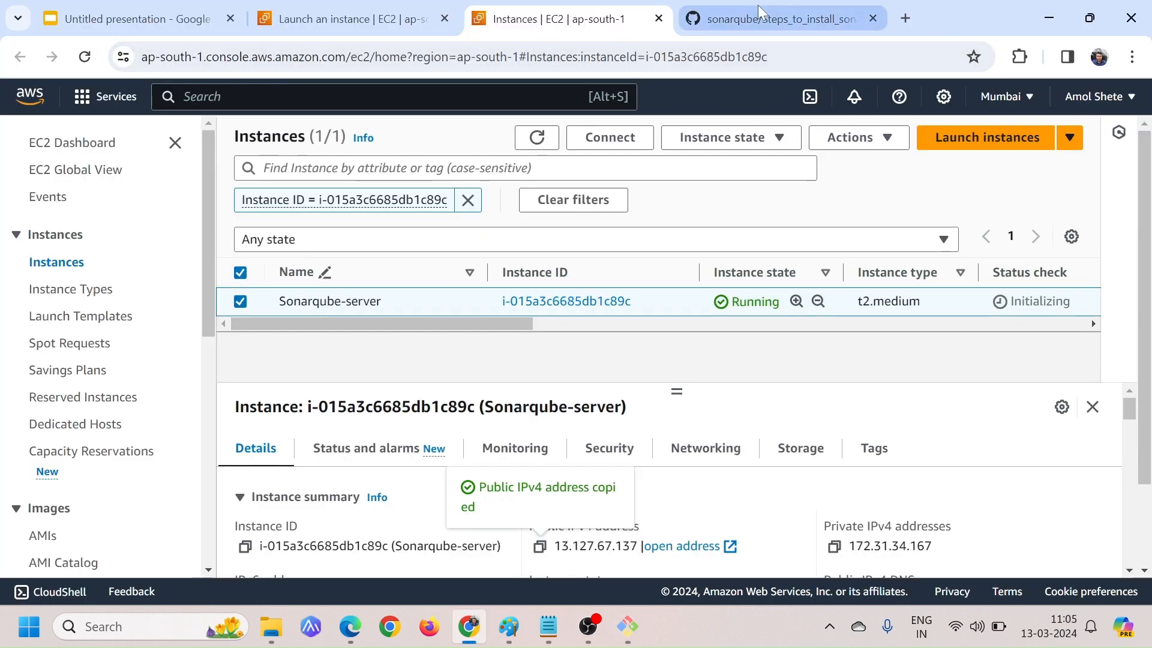
click(757, 12)
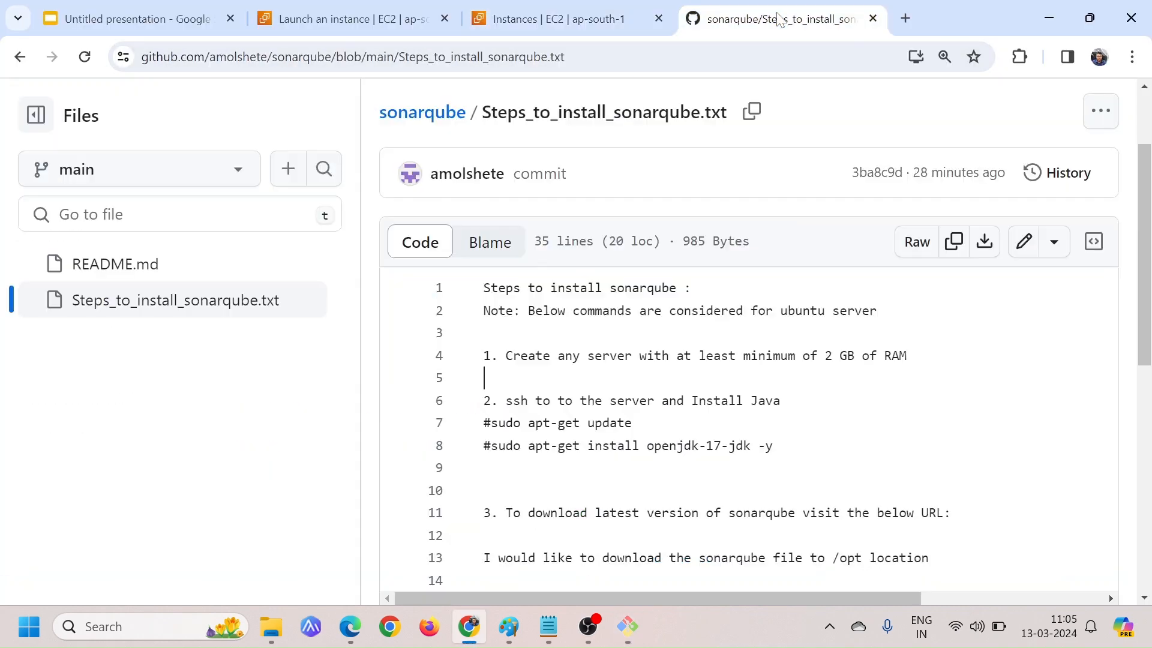
scroll(750, 336, down, 1)
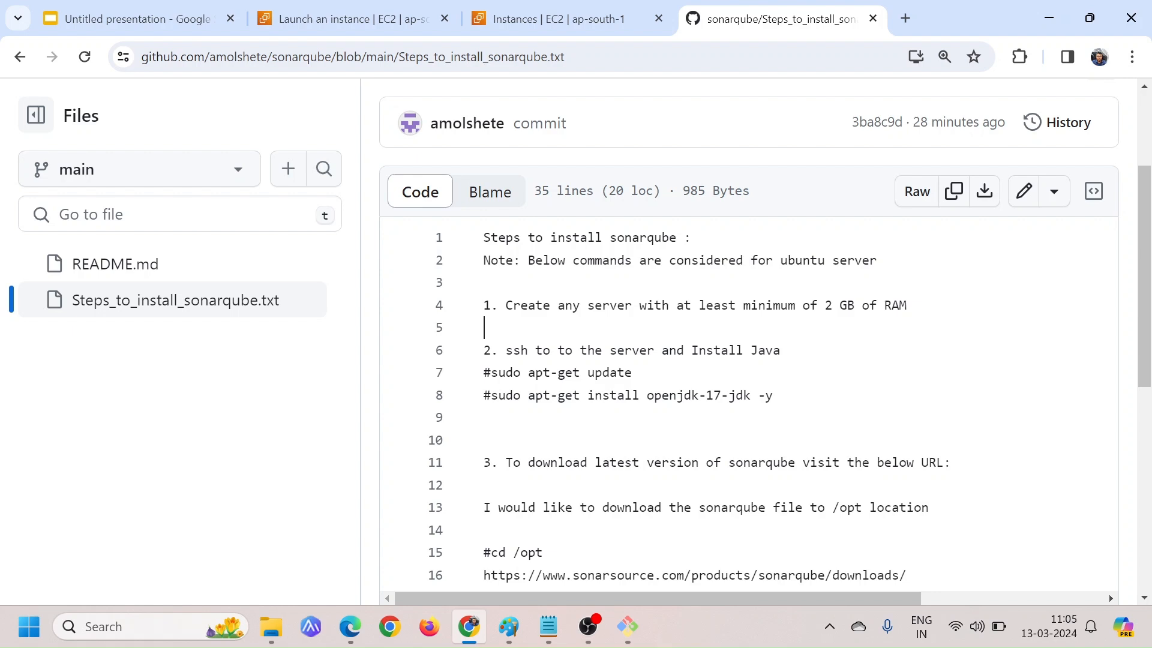
drag(692, 349, 774, 350)
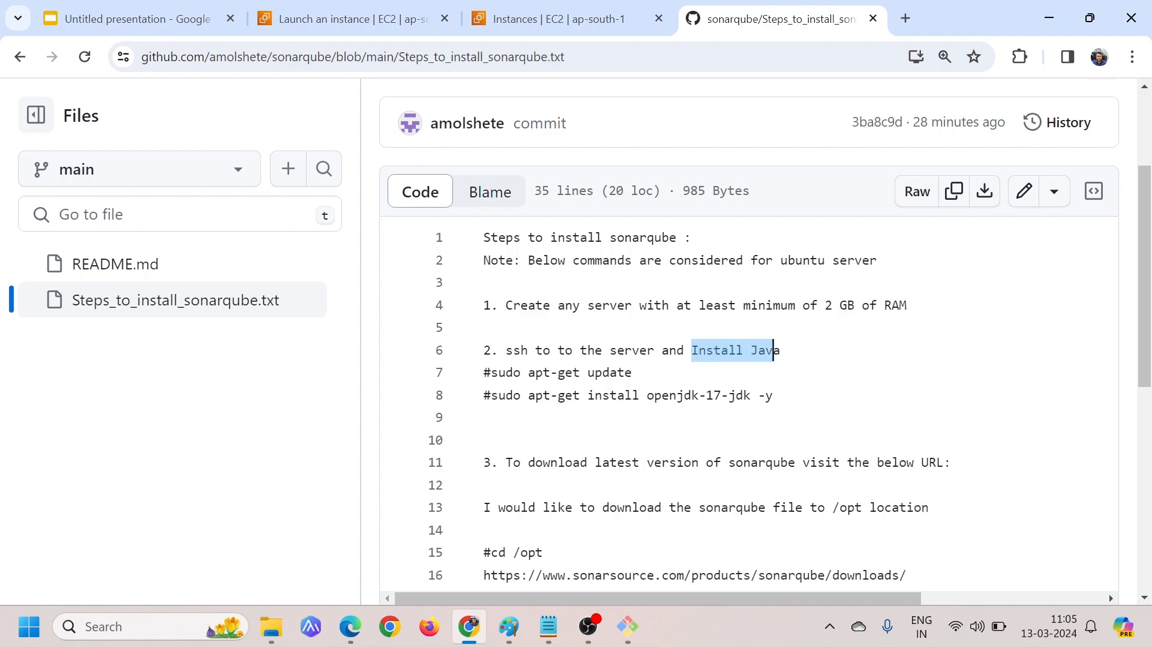
click(773, 350)
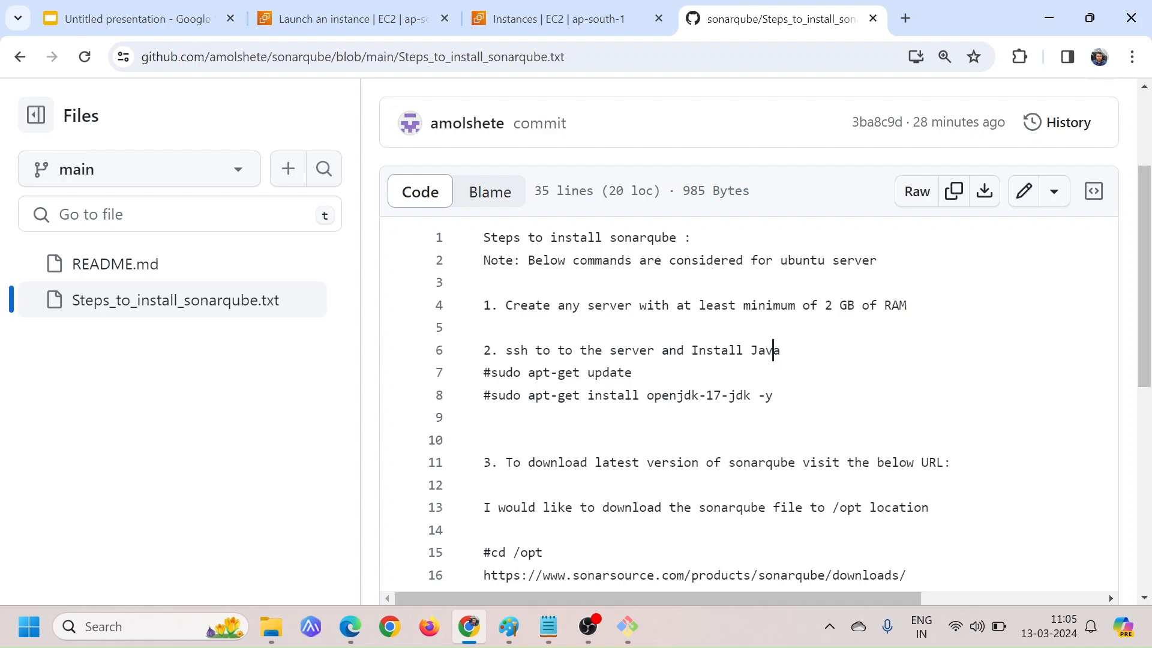
drag(707, 396, 728, 395)
click(729, 396)
drag(706, 395, 722, 395)
click(721, 395)
drag(513, 372, 624, 372)
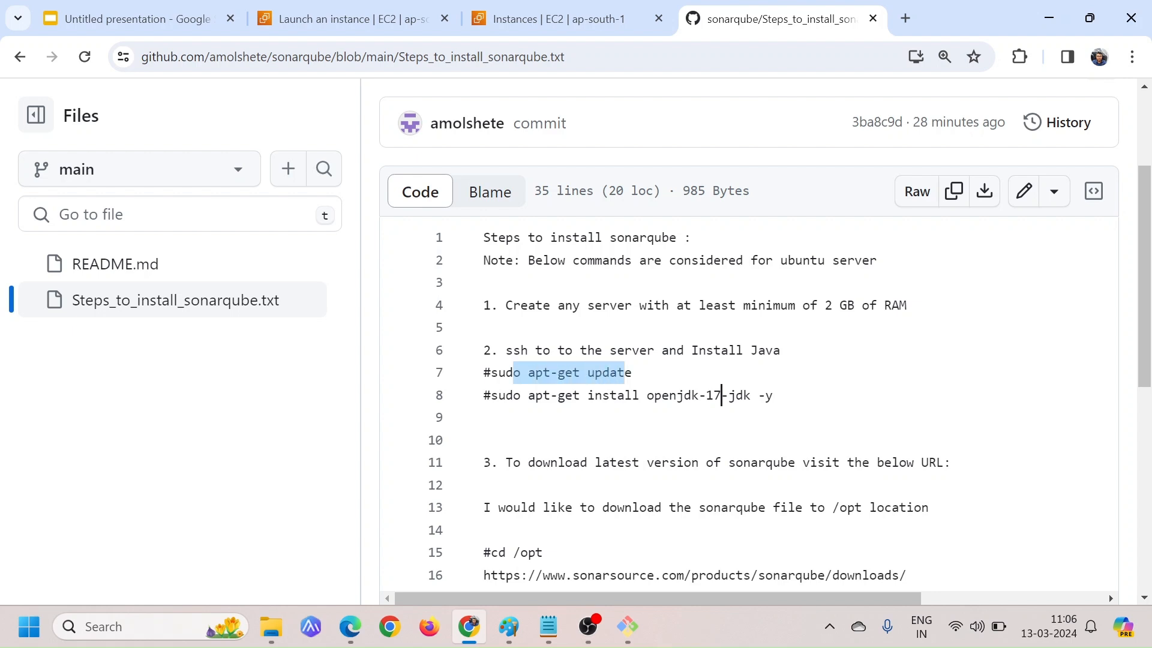
click(625, 372)
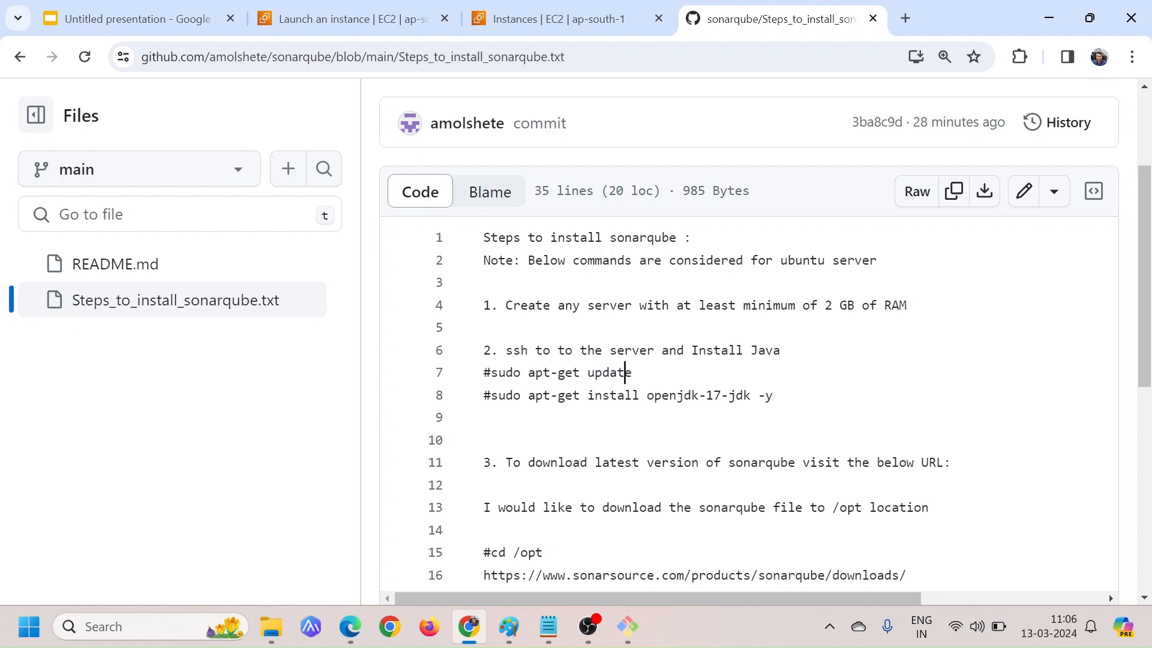
drag(646, 395, 715, 394)
click(714, 395)
Copy the sudo apt-get update command from the install steps and become root in the Git Bash session with sudo su -
drag(491, 372, 632, 372)
key(ctrl+c)
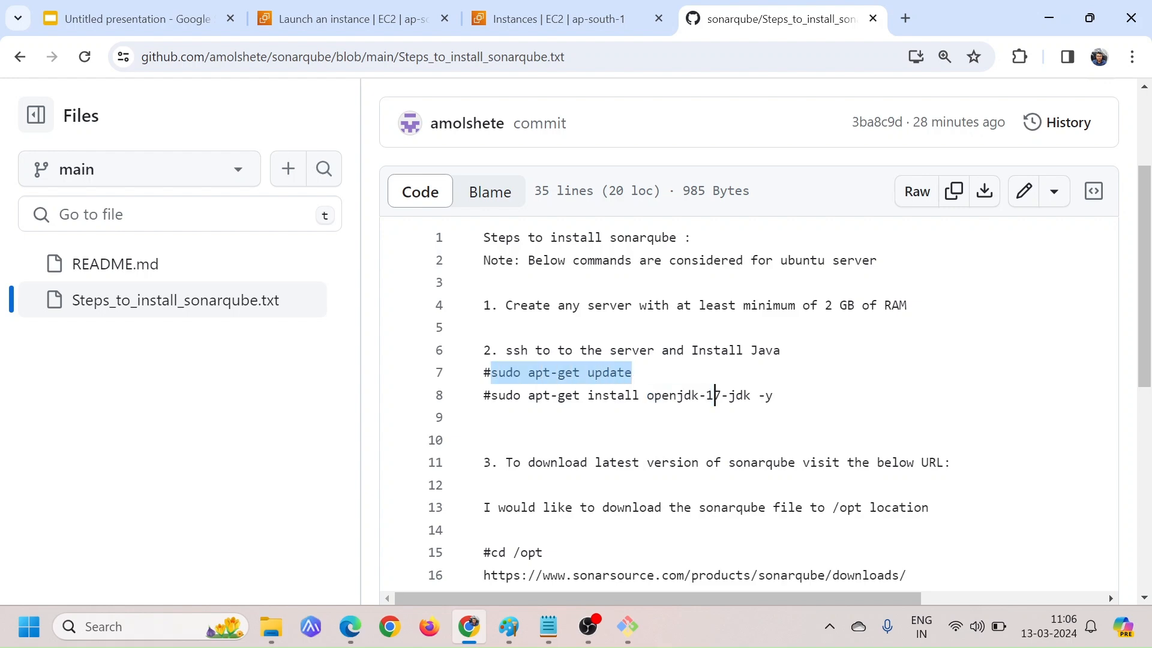
key(alt+Tab)
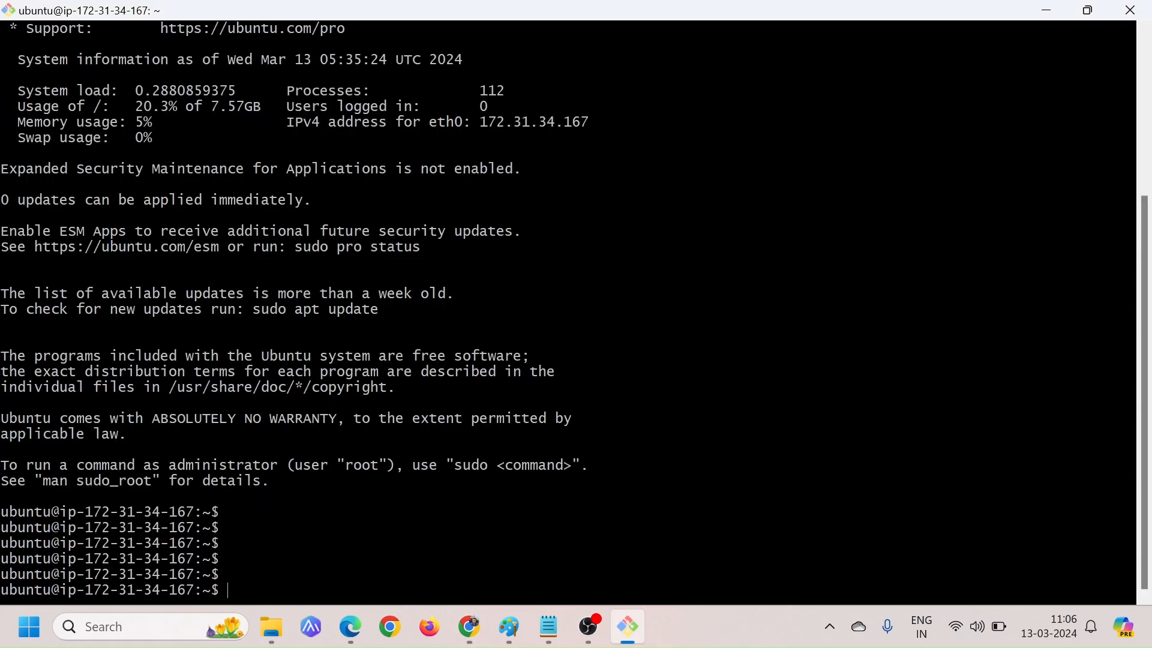
right_click(473, 337)
click(520, 119)
text(sudo su -)
key(Return)
Update the server's package lists by running the copied sudo apt-get update command
key(Return)
key(Return)
right_click(456, 418)
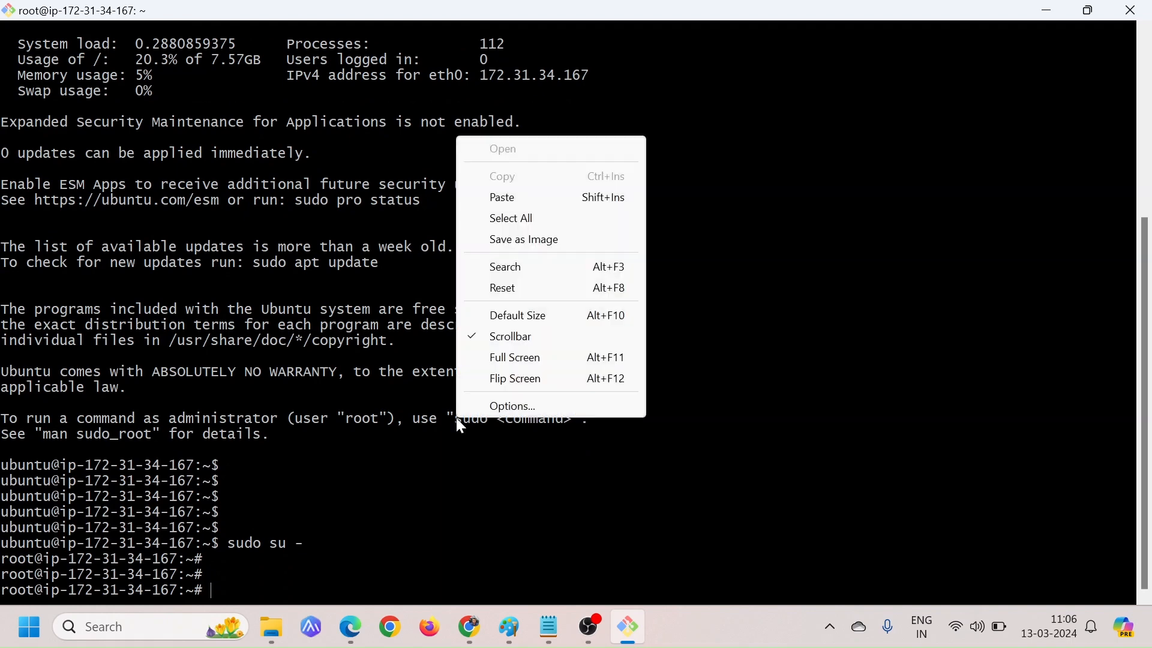
click(504, 197)
key(Return)
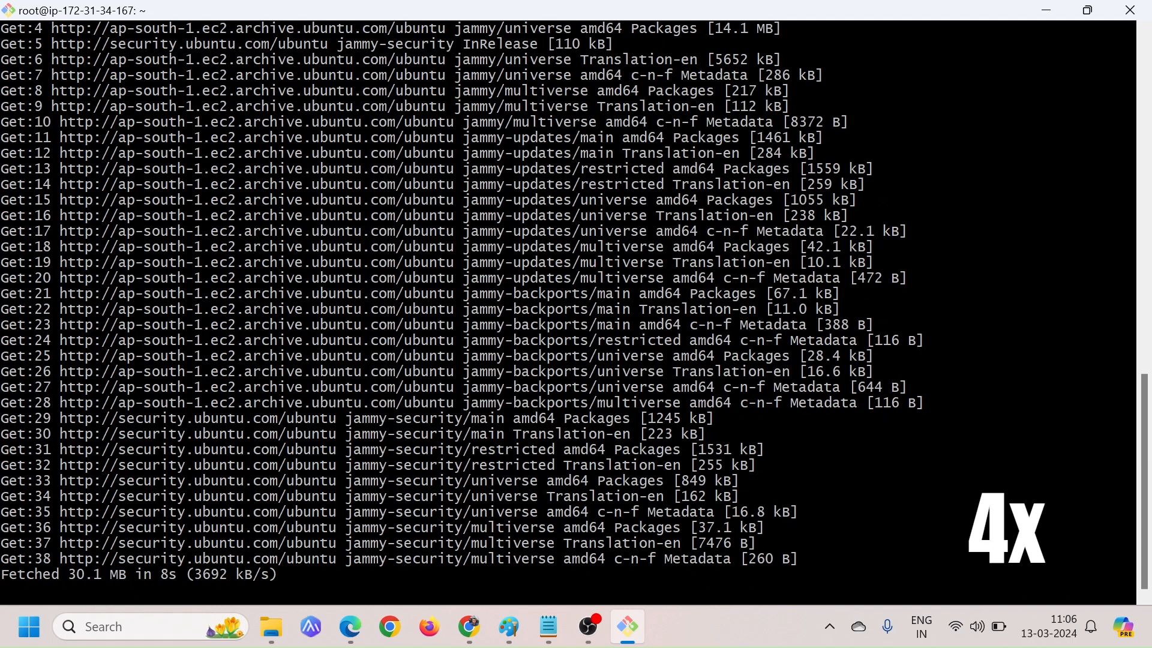
Copy sudo apt-get install openjdk-17-jdk -y from the GitHub install steps and run it in the Git Bash session
key(alt+Tab)
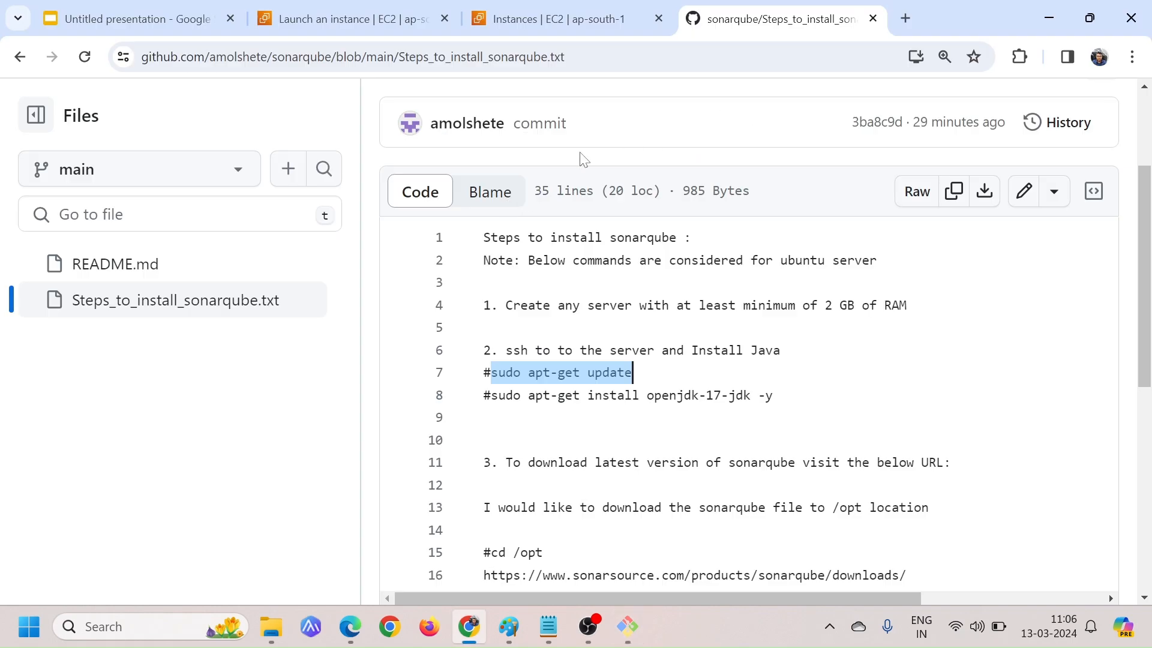
drag(491, 395, 773, 394)
key(ctrl+c)
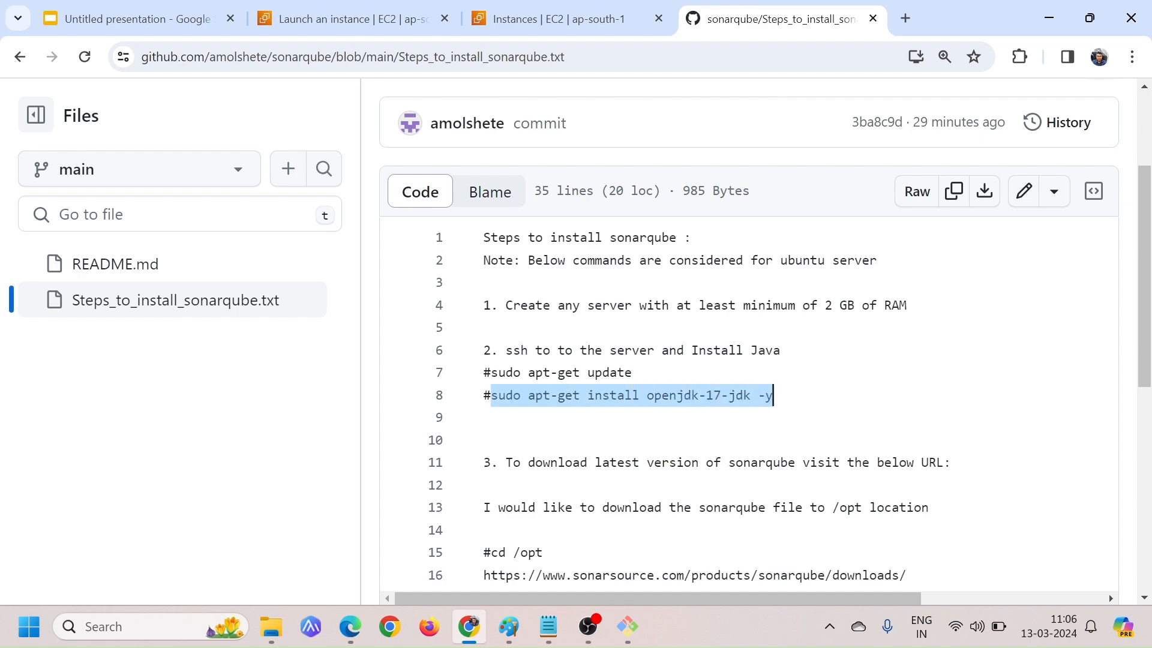
key(alt+Tab)
right_click(564, 151)
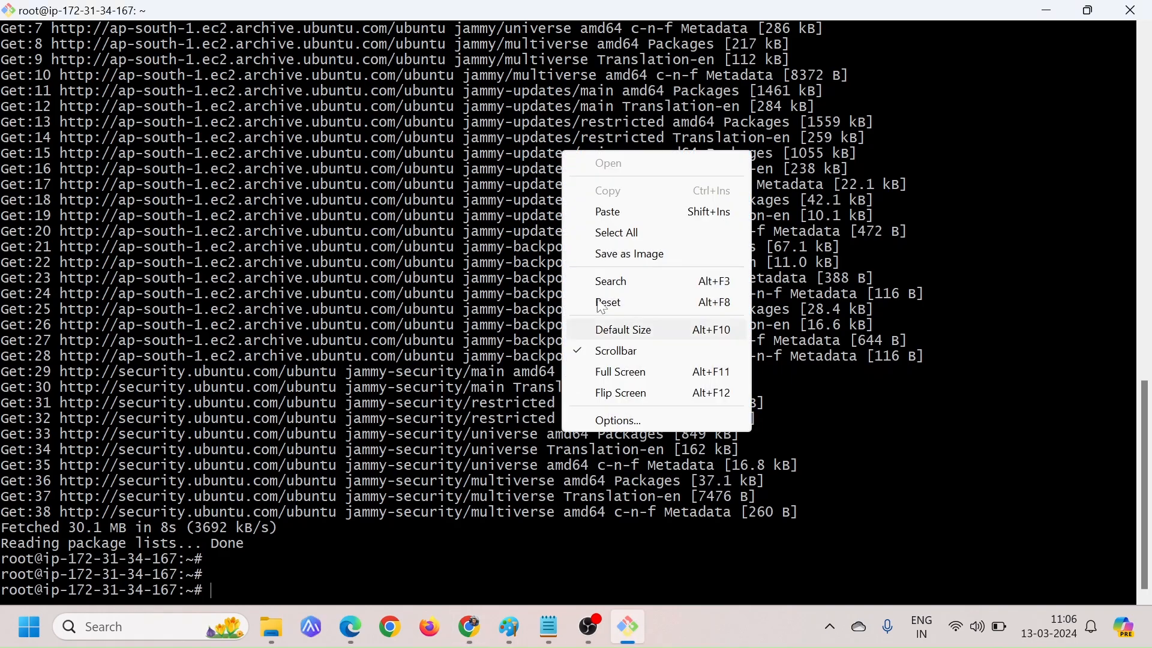
click(609, 212)
key(Return)
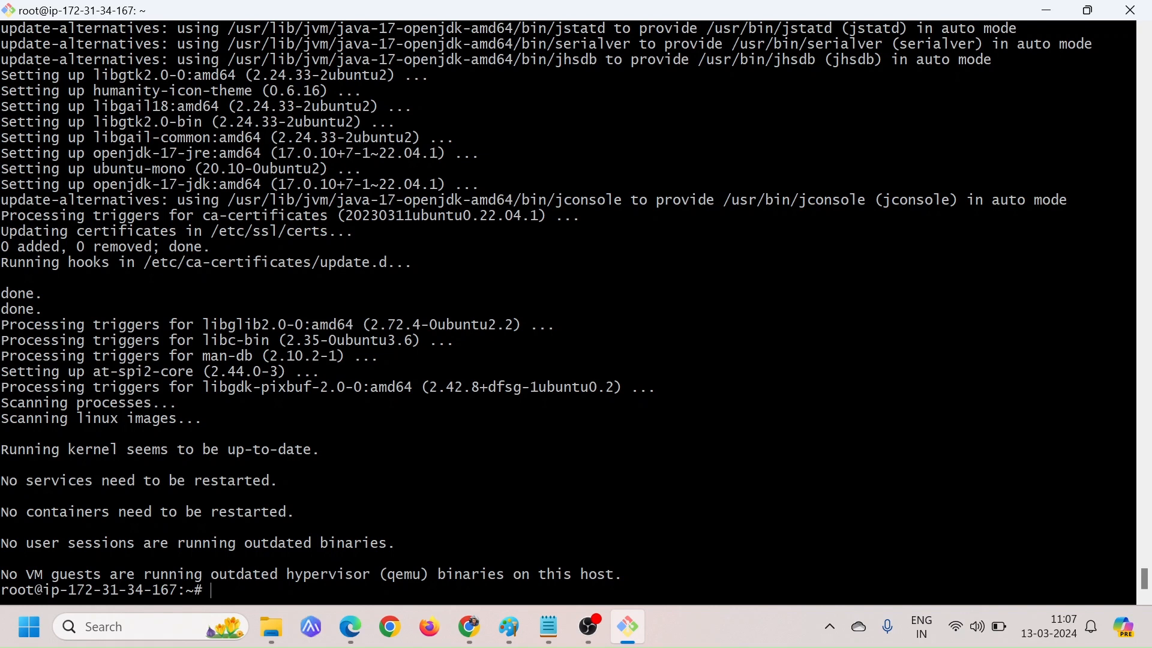
key(Return)
key(Return)
key(Return)
key(Return)
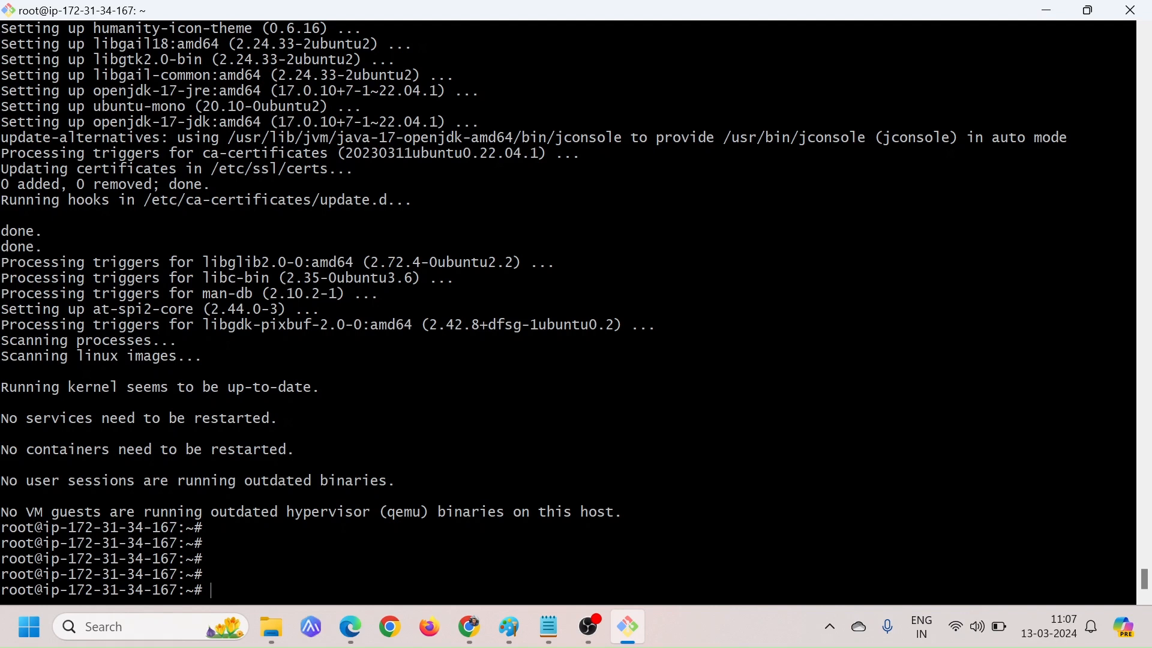
Check the installed Java version on the server with java -version
text(jave -version)
key(Return)
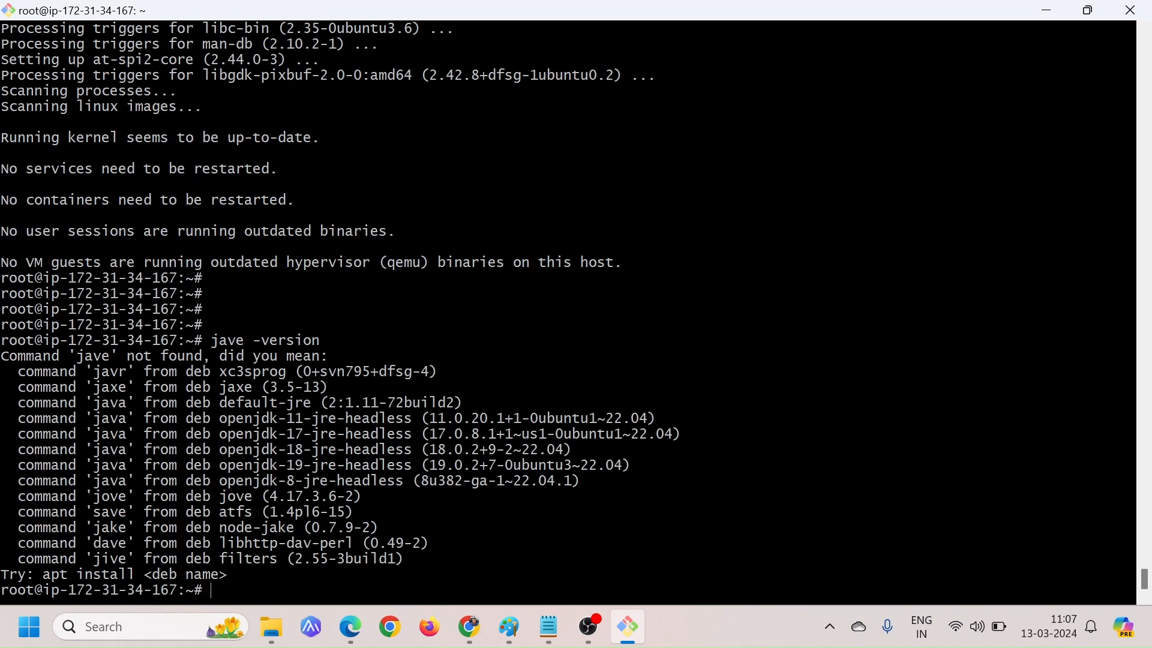
key(Up)
key(BackSpace)
text(ava -version)
key(Return)
key(Return)
key(Return)
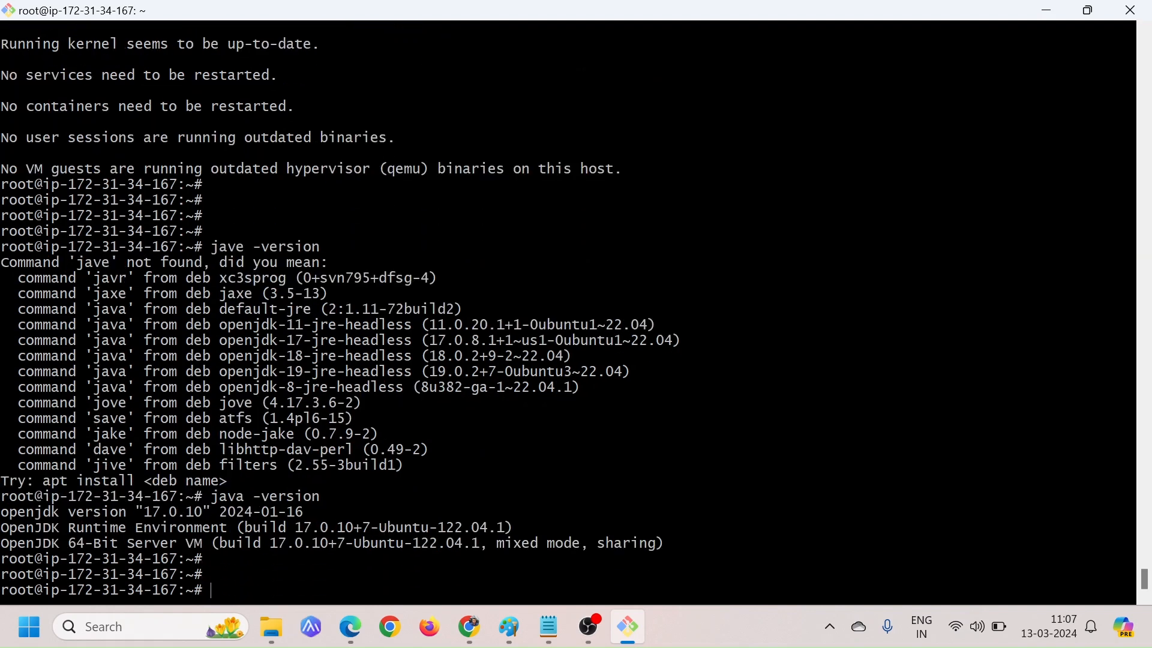
drag(143, 511, 211, 512)
click(211, 512)
key(Return)
key(Return)
In Chrome, search Google for sonarqube download in a new tab and open the official SonarQube download page
key(alt+Tab)
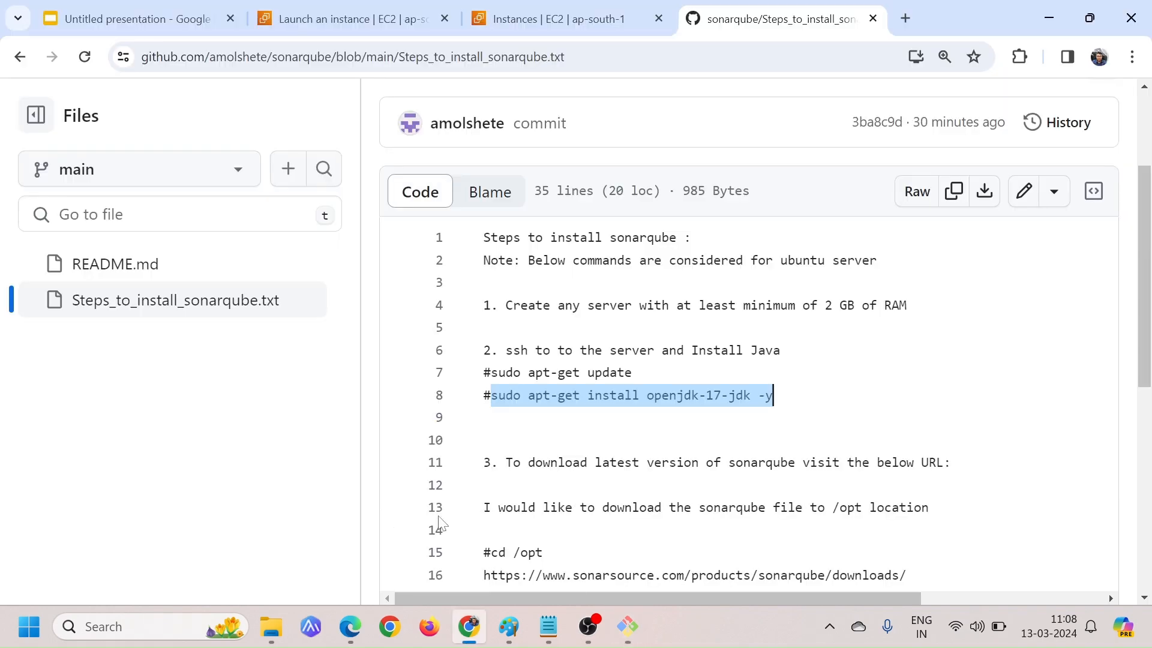
scroll(441, 523, down, 1)
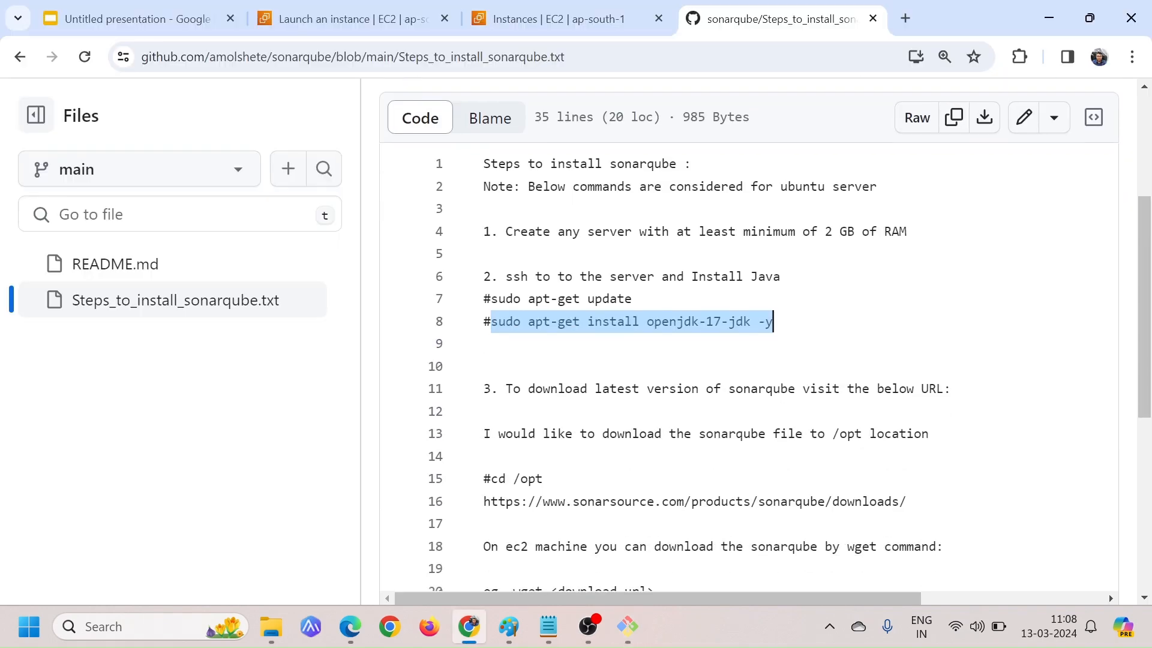
drag(520, 389, 699, 389)
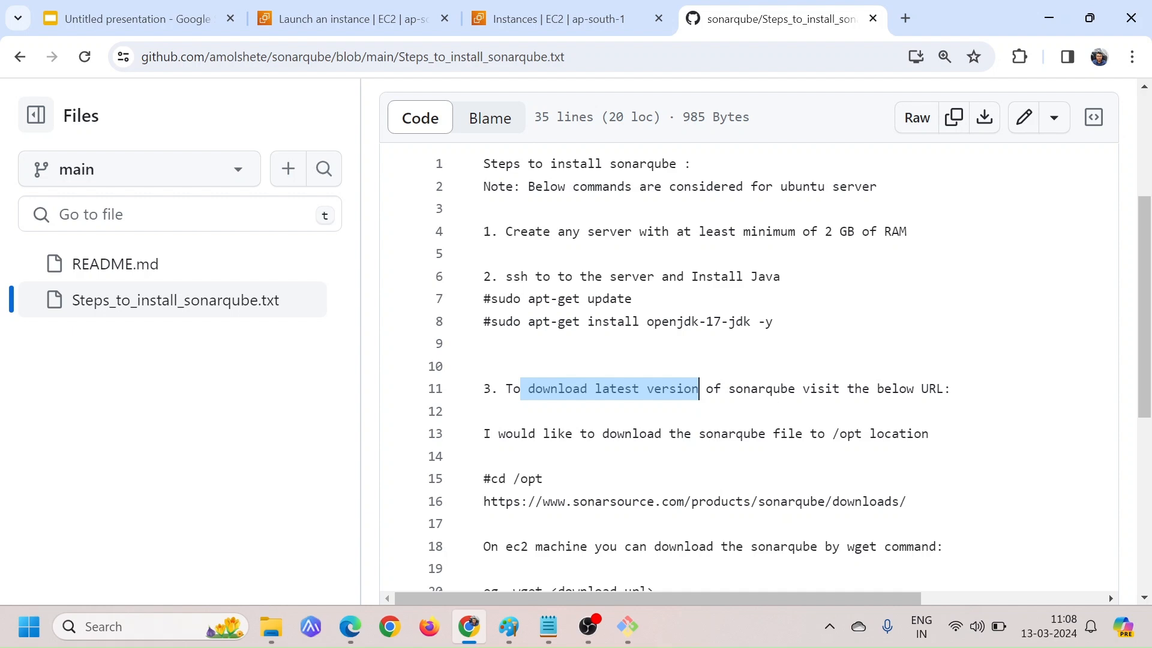
click(905, 18)
text(sona)
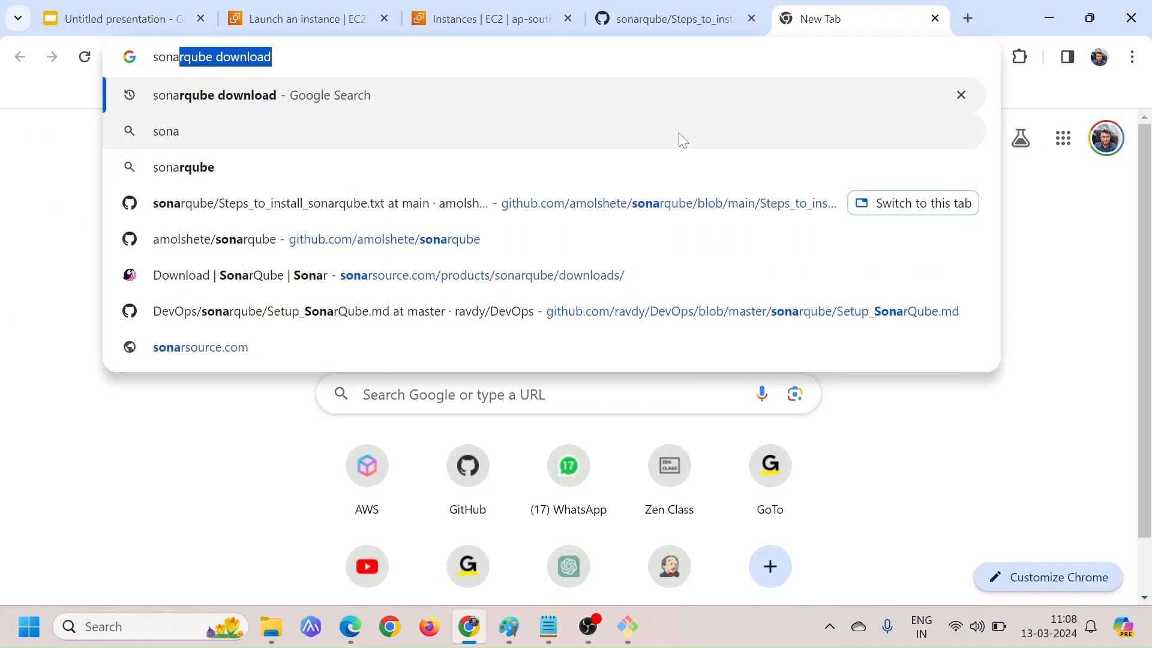
key(Right)
key(Return)
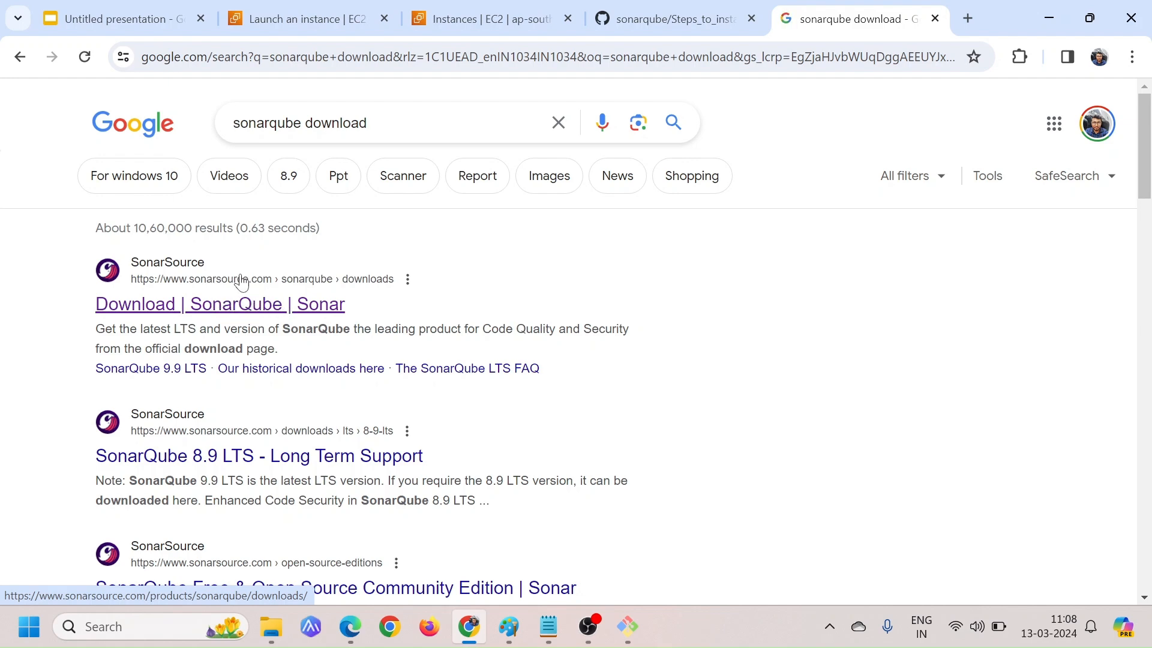
click(252, 307)
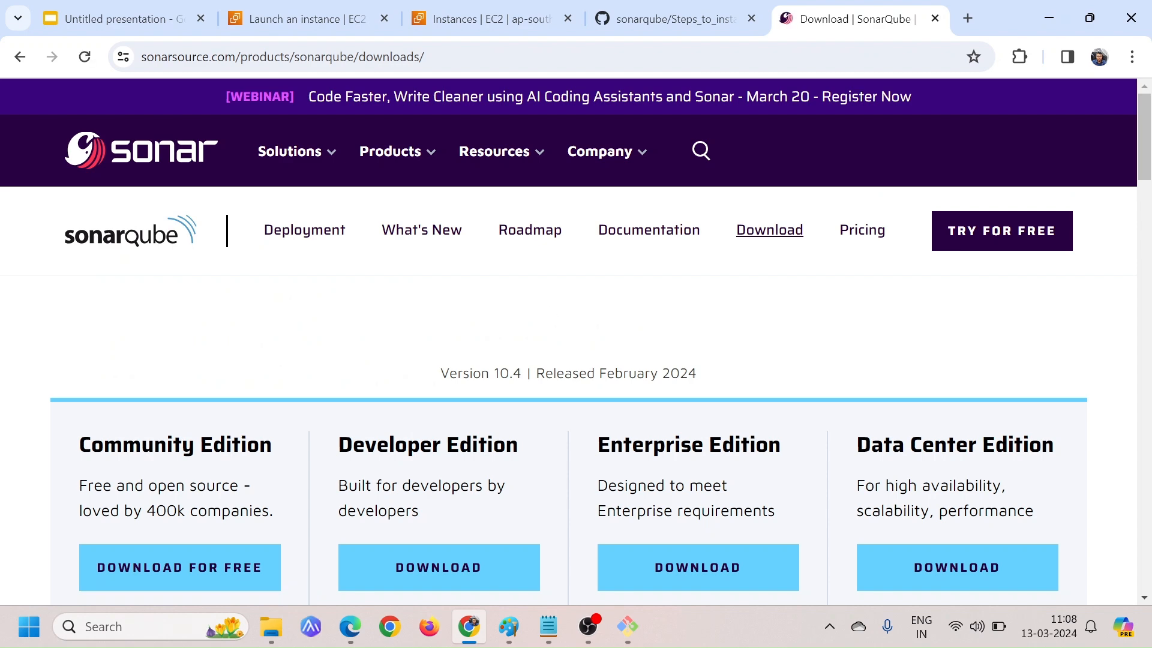
scroll(576, 340, down, 4)
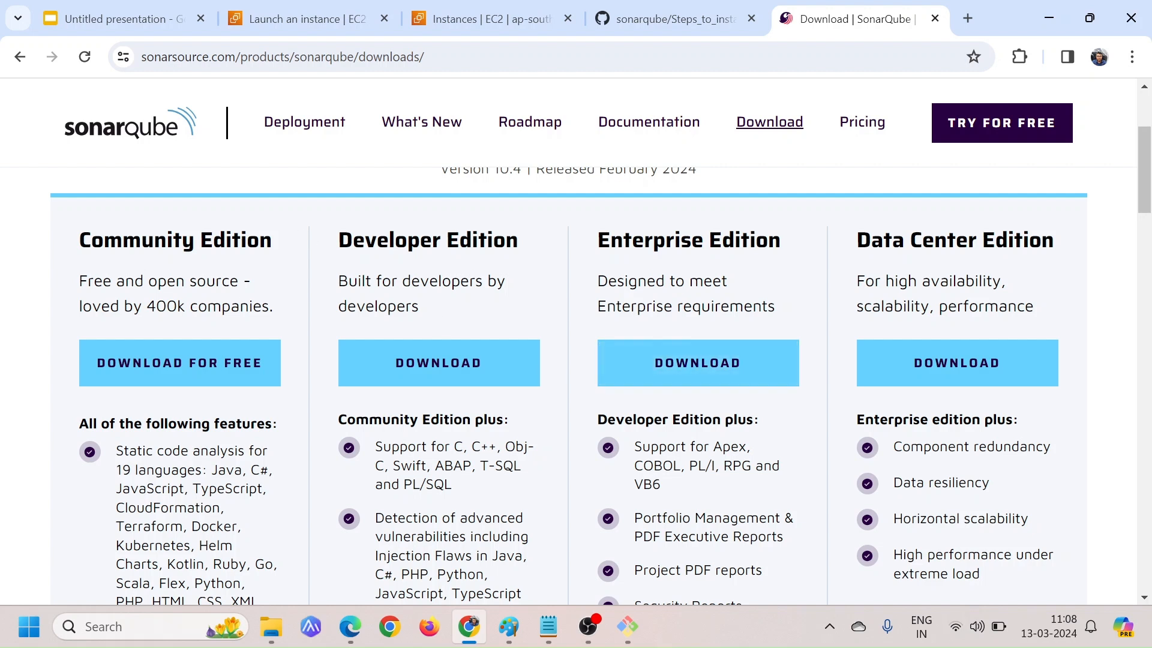
drag(78, 240, 276, 252)
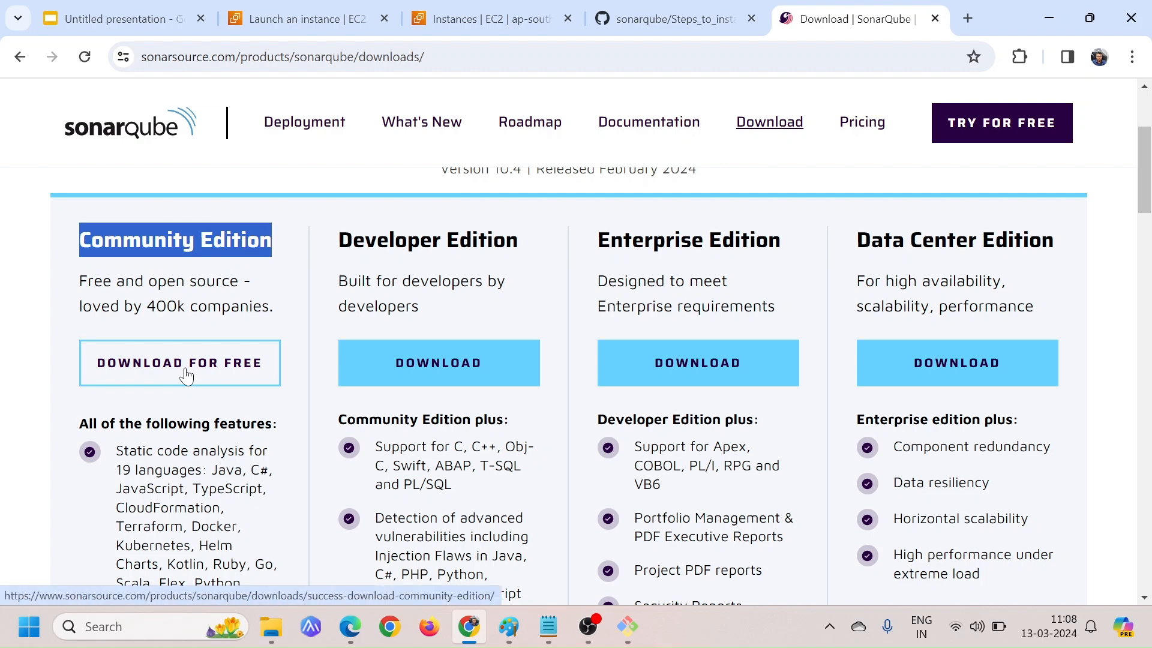
right_click(187, 375)
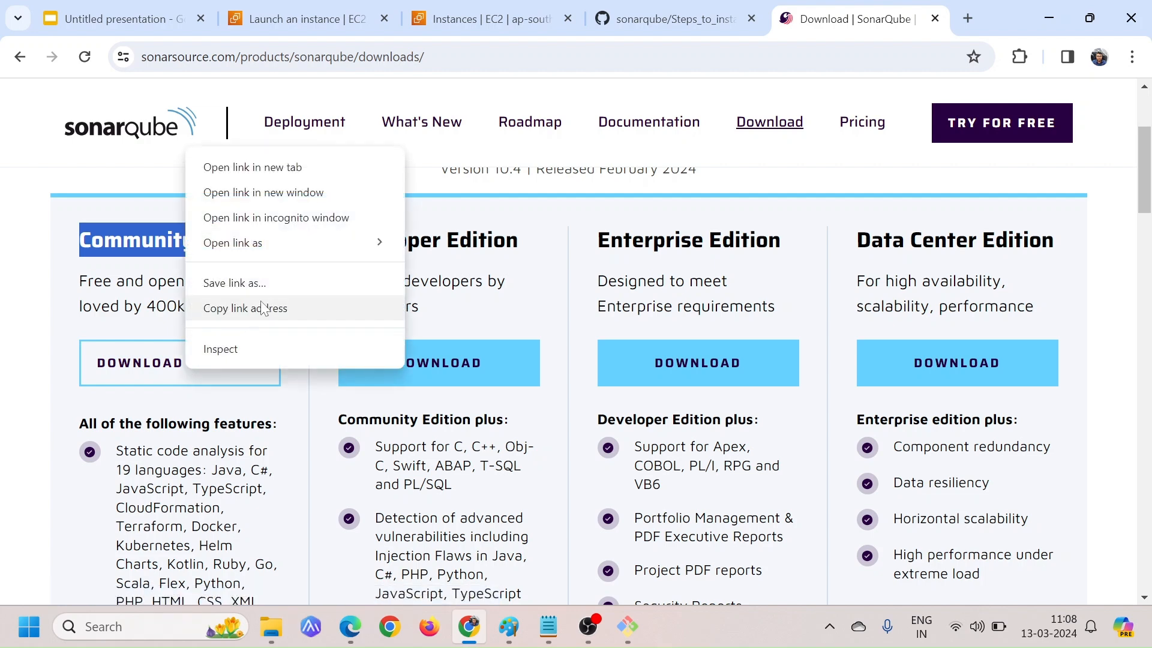
click(33, 318)
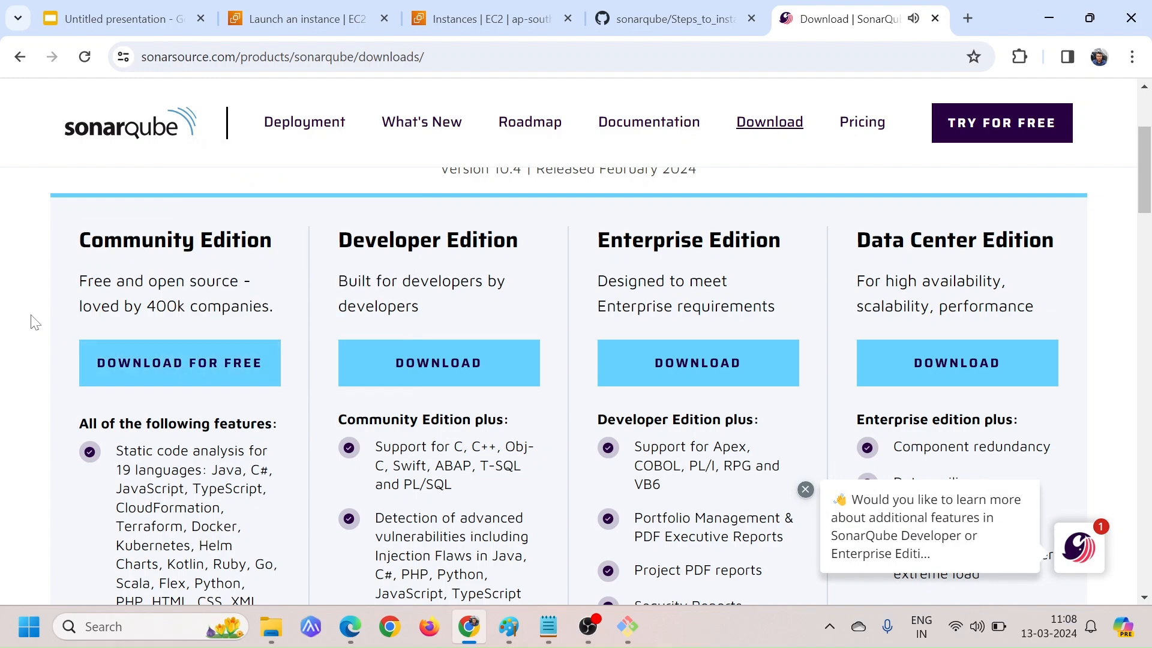
Copy the download link address of SonarQube 9.9.4 LTS Community Edition from the LTS section of the download page
scroll(234, 445, down, 10)
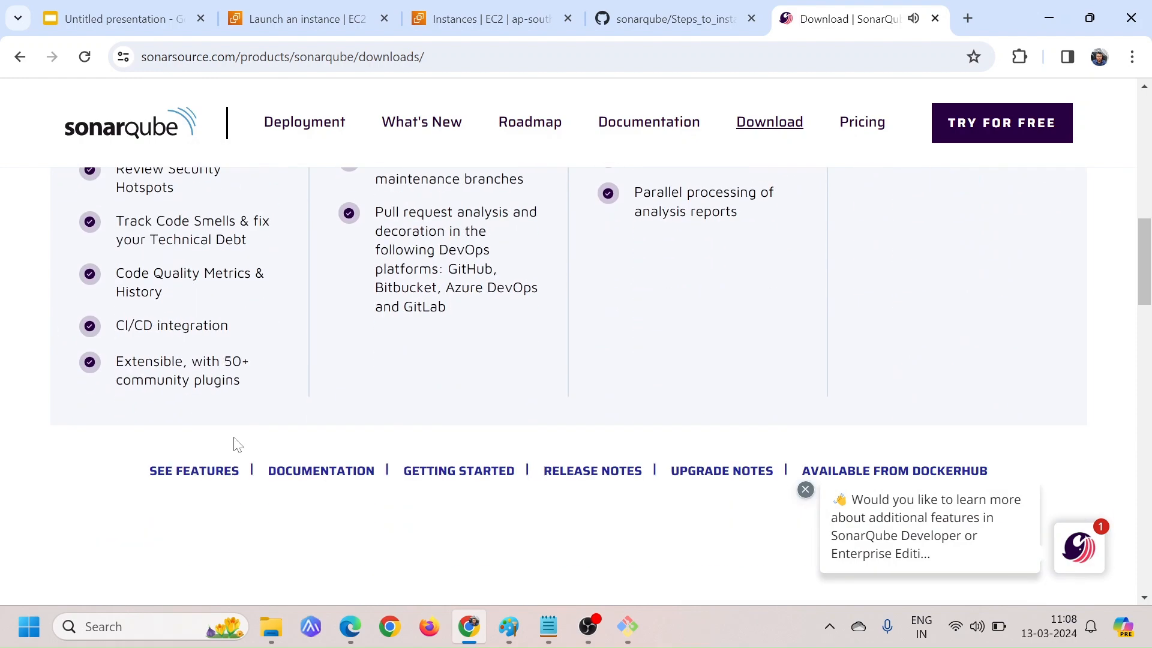
scroll(235, 444, down, 5)
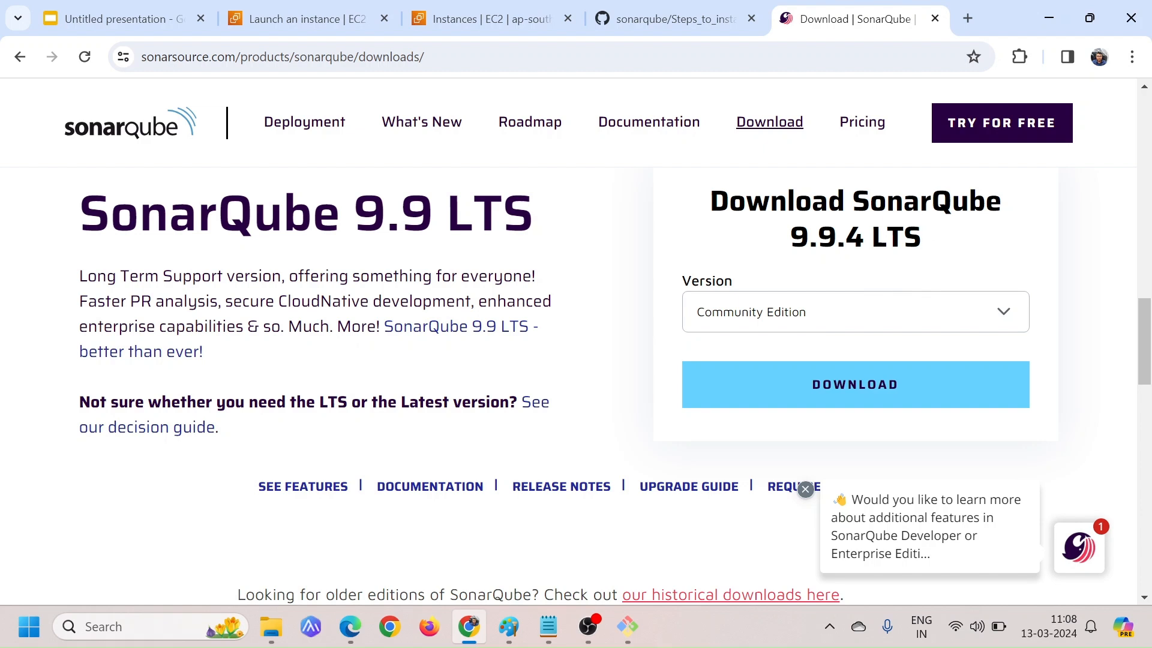
double_click(897, 237)
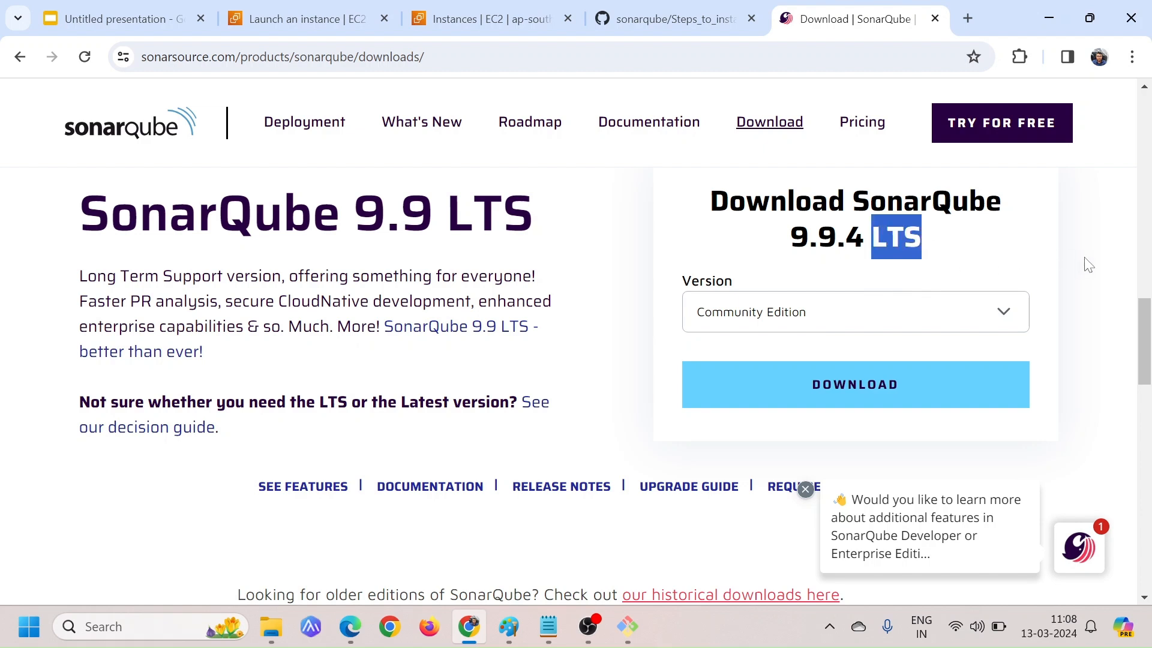
click(628, 242)
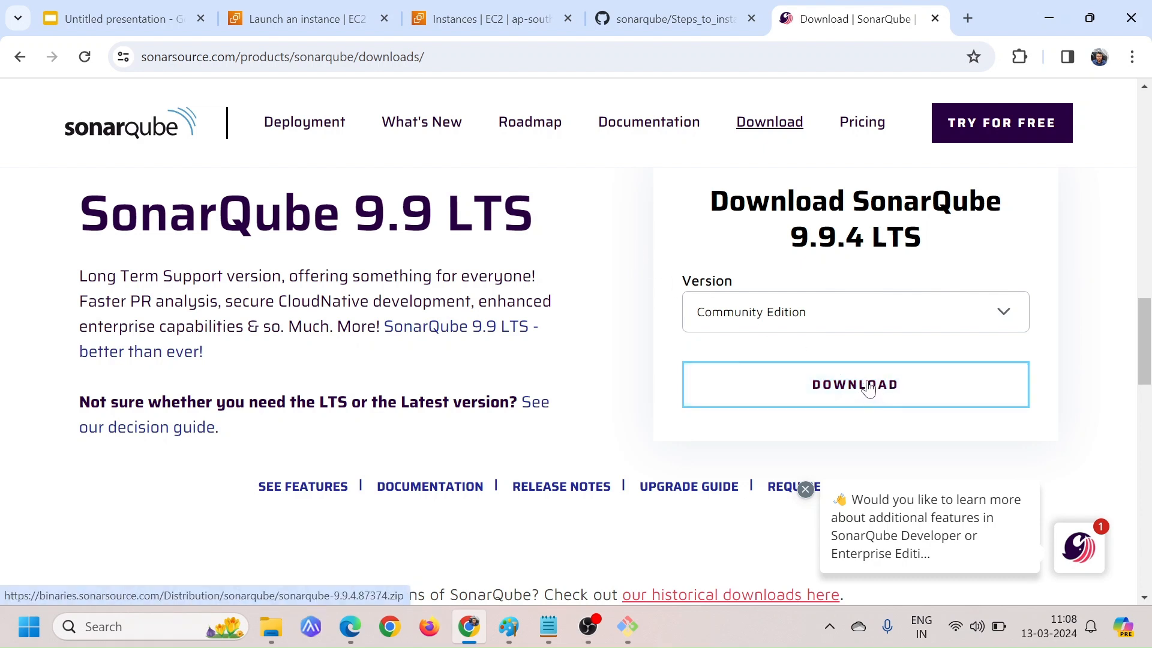
right_click(844, 396)
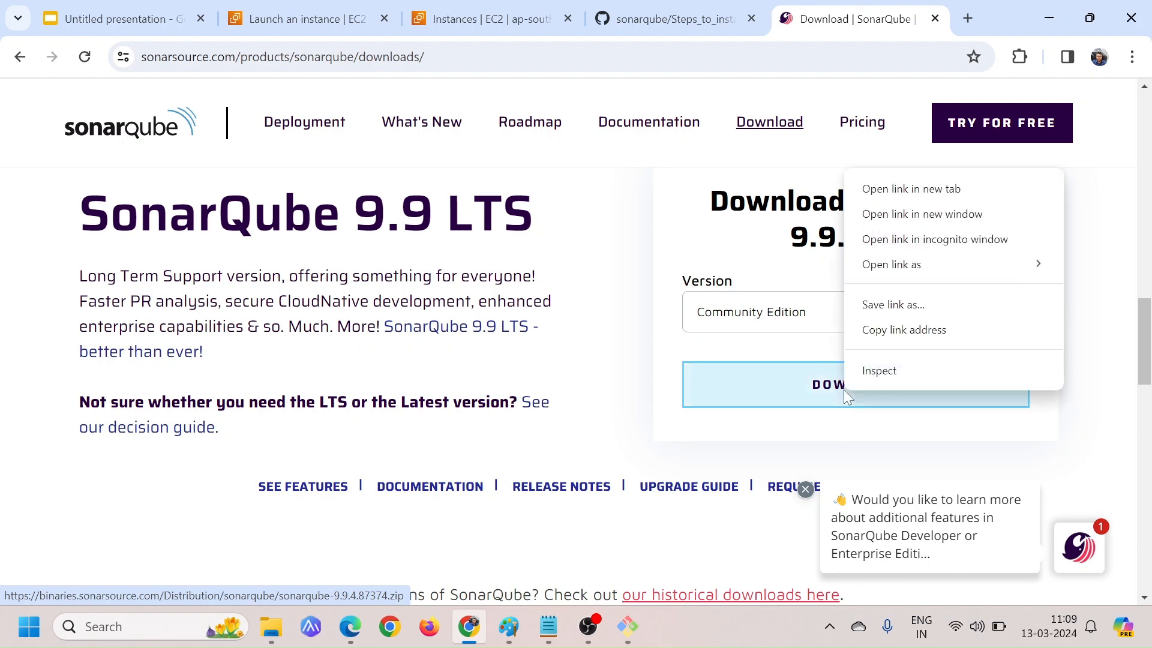
click(943, 335)
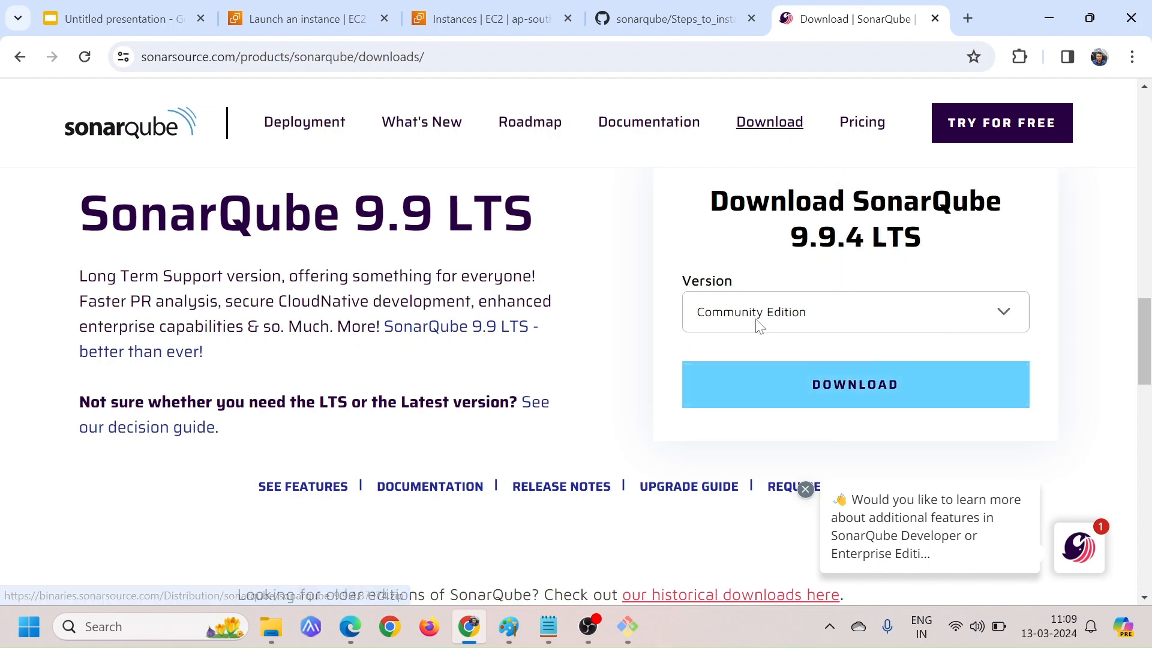
Check the GitHub install steps for the directory the SonarQube file should be downloaded to
key(alt+Tab)
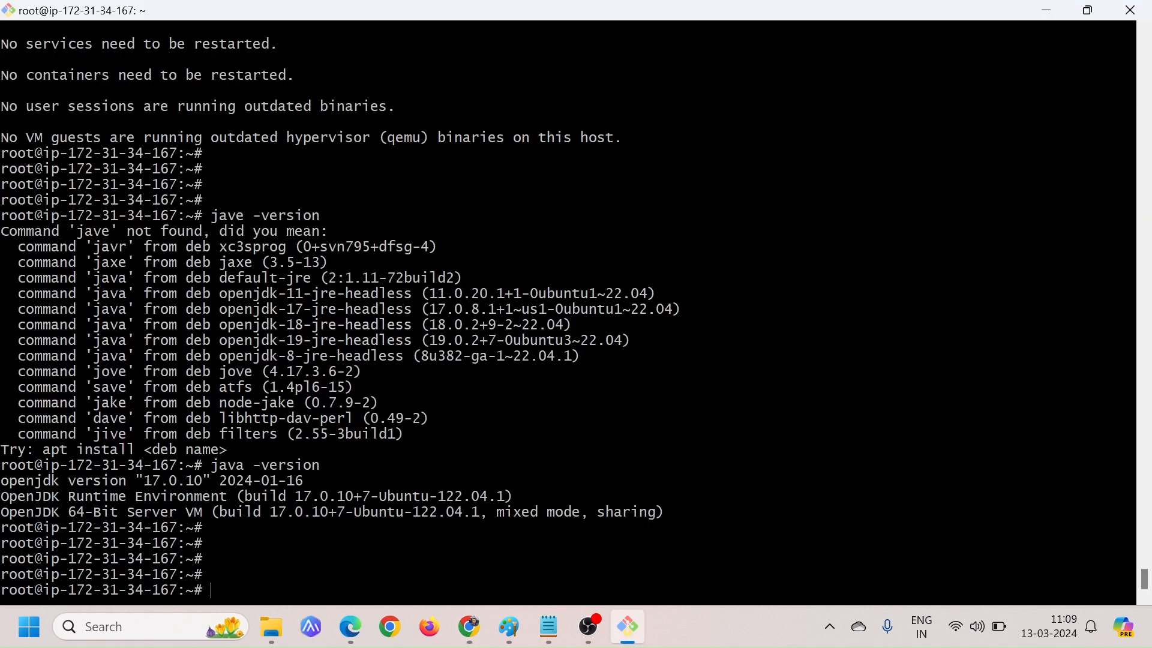
key(alt+Tab)
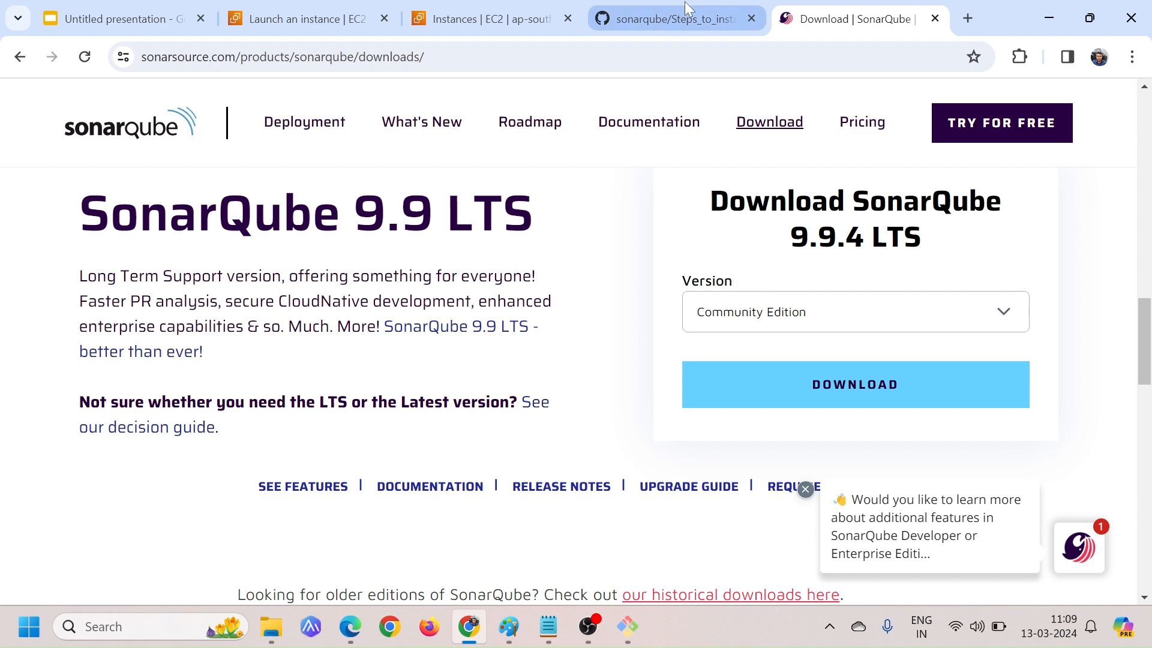
click(678, 18)
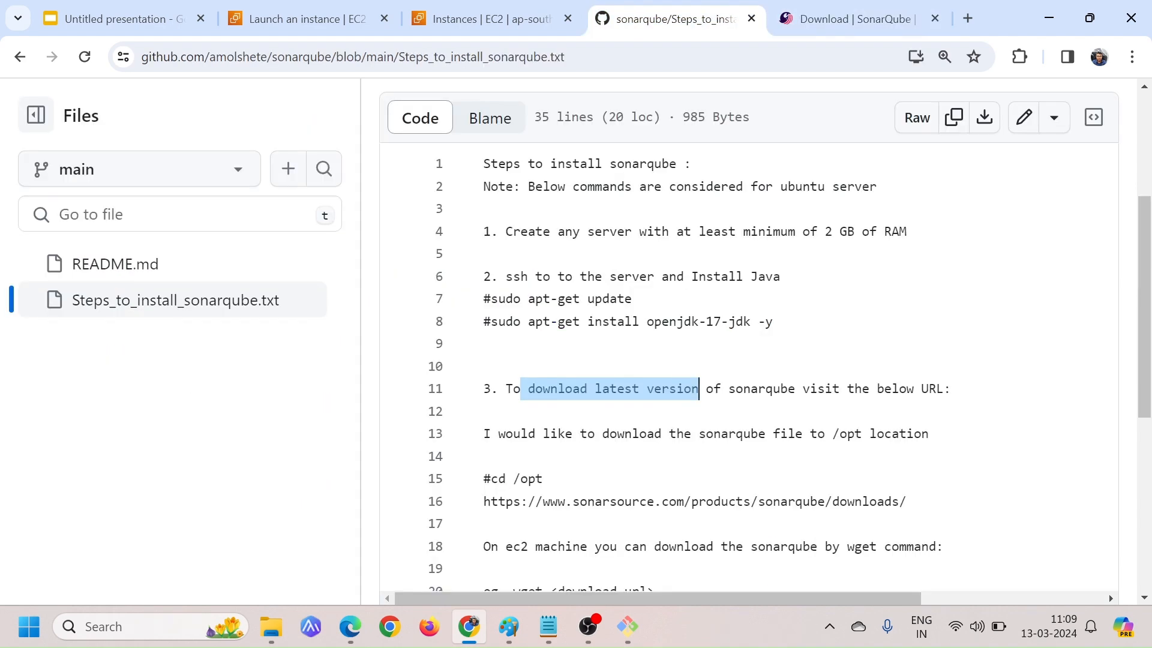
drag(759, 433, 885, 433)
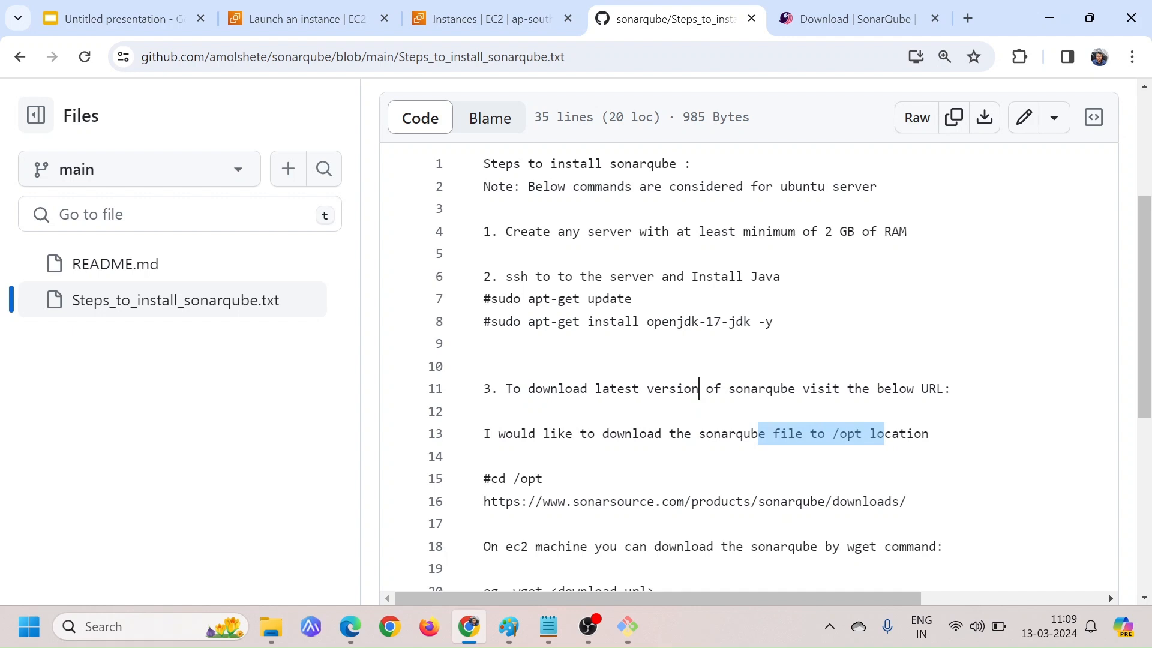
click(884, 433)
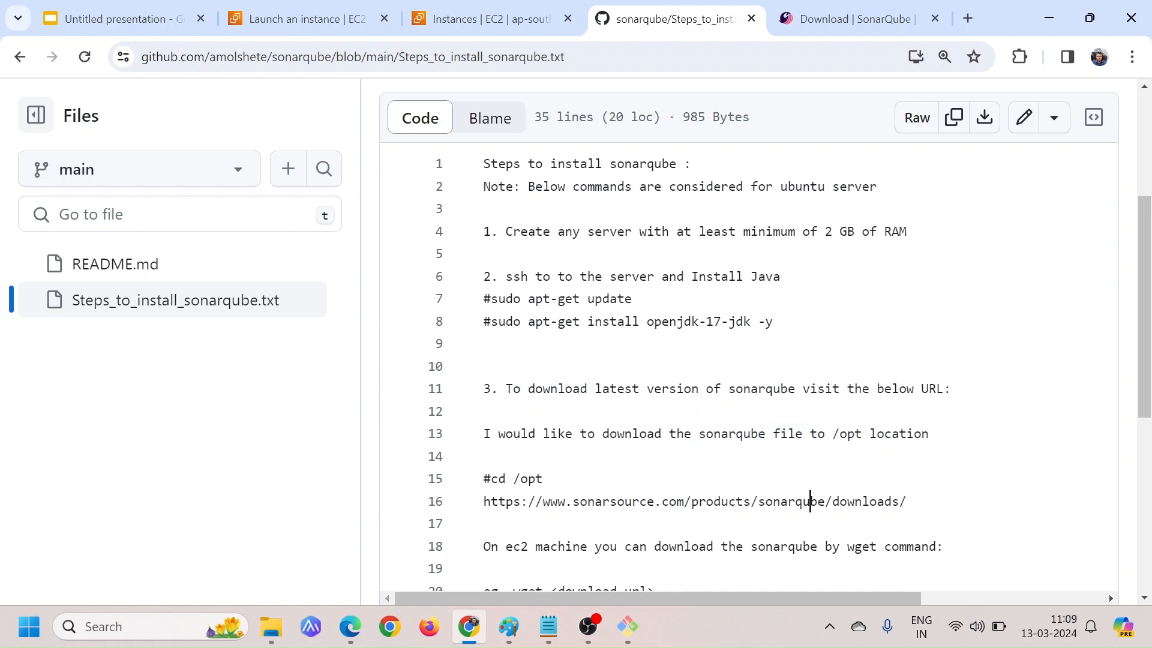
drag(832, 434, 861, 434)
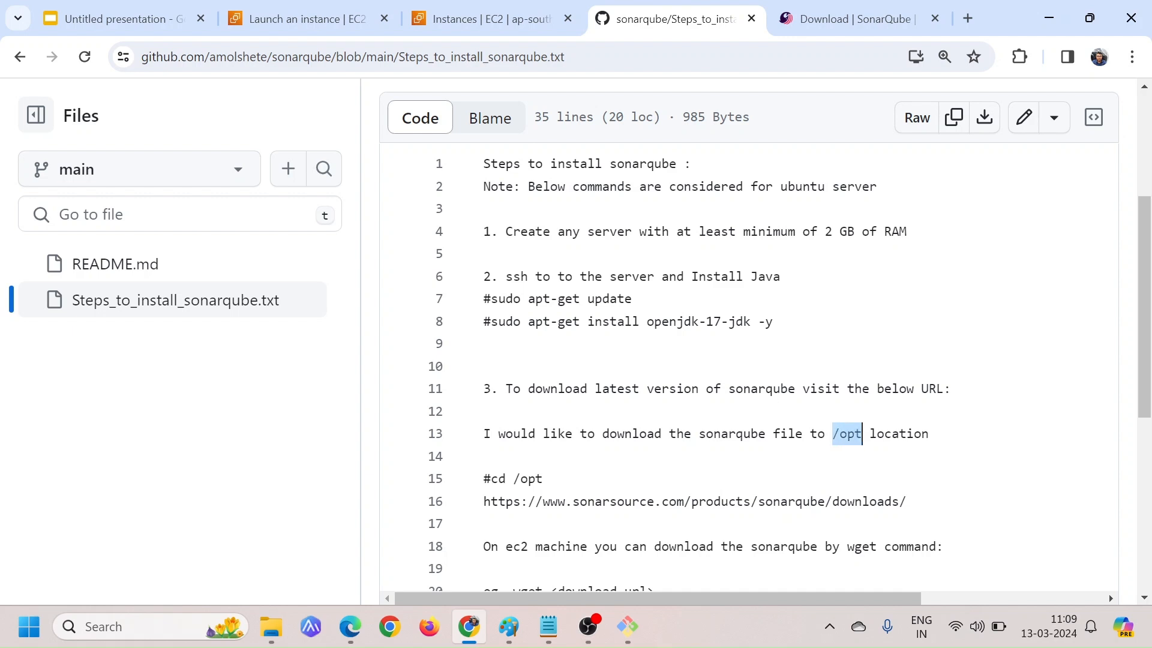
click(862, 433)
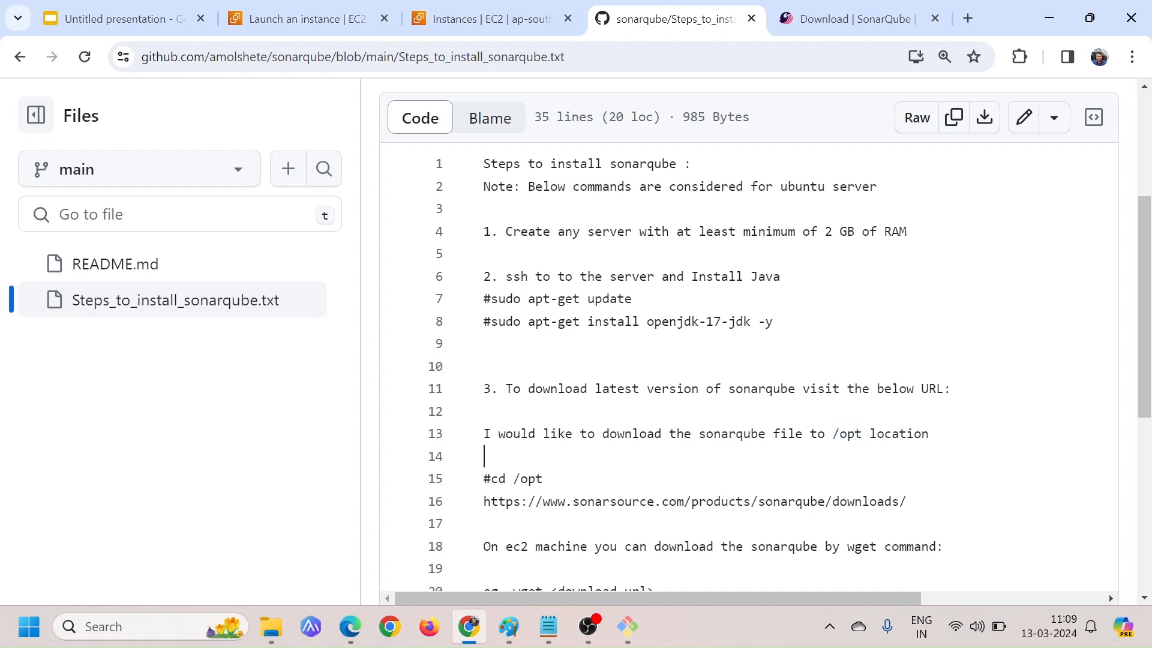
drag(839, 433, 862, 434)
click(862, 433)
Switch to the Git Bash session and change to the /opt directory
key(alt+Tab)
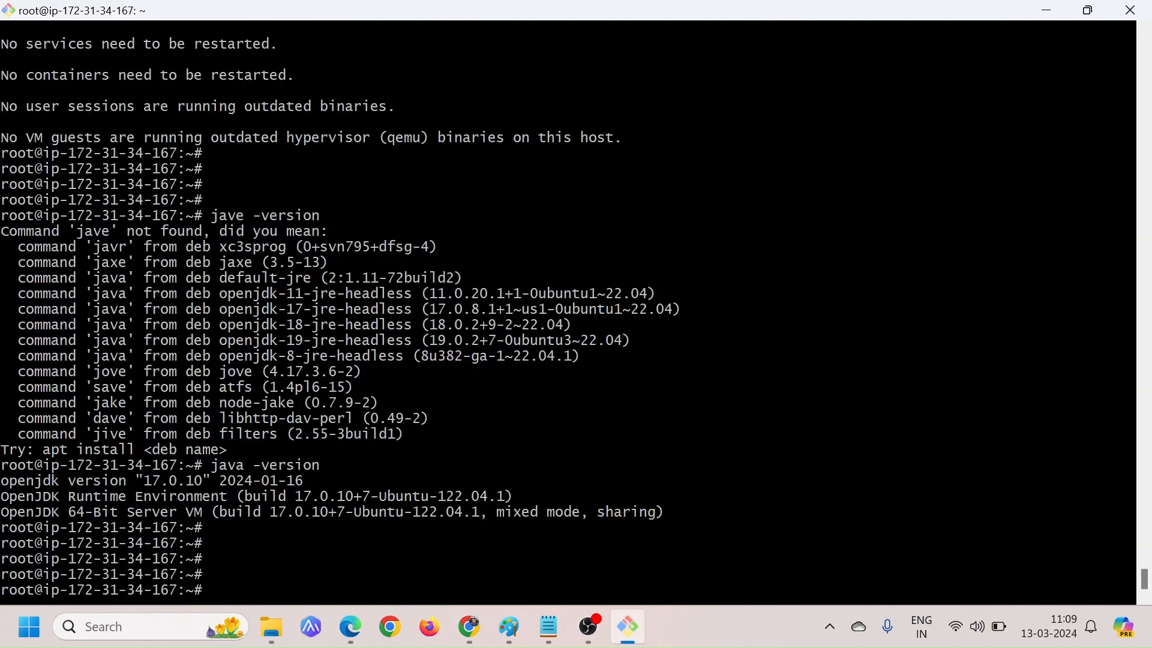
text(cd /opt)
key(Return)
key(Return)
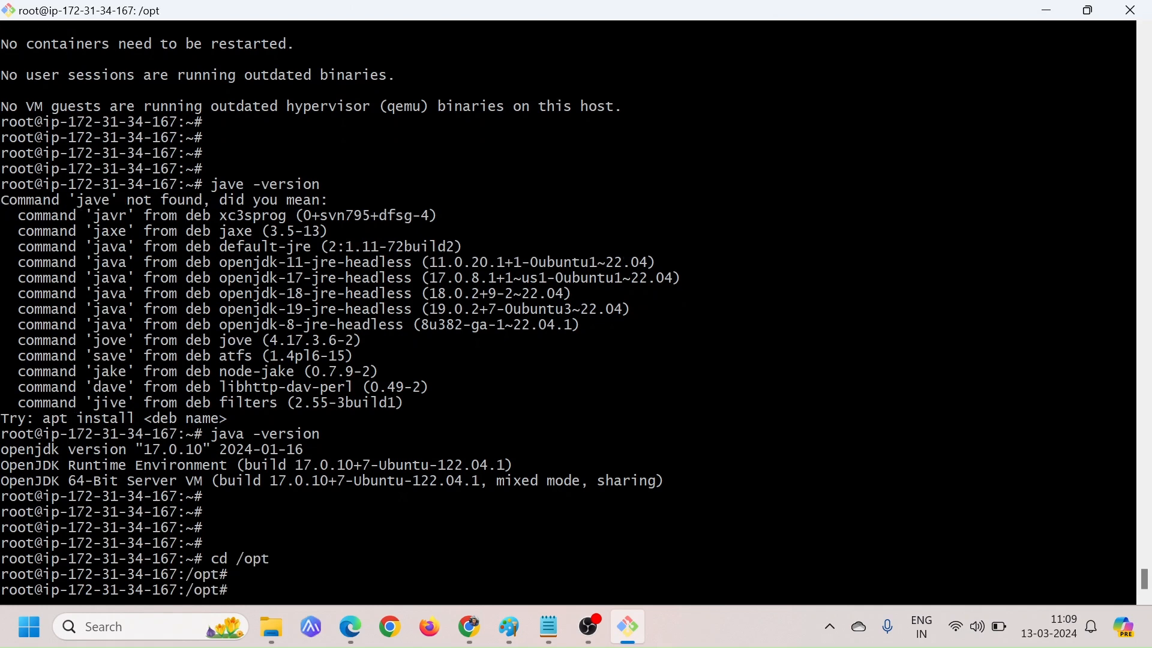
Download the SonarQube 9.9.4 zip file into /opt using wget with the copied link
text(wget)
right_click(614, 444)
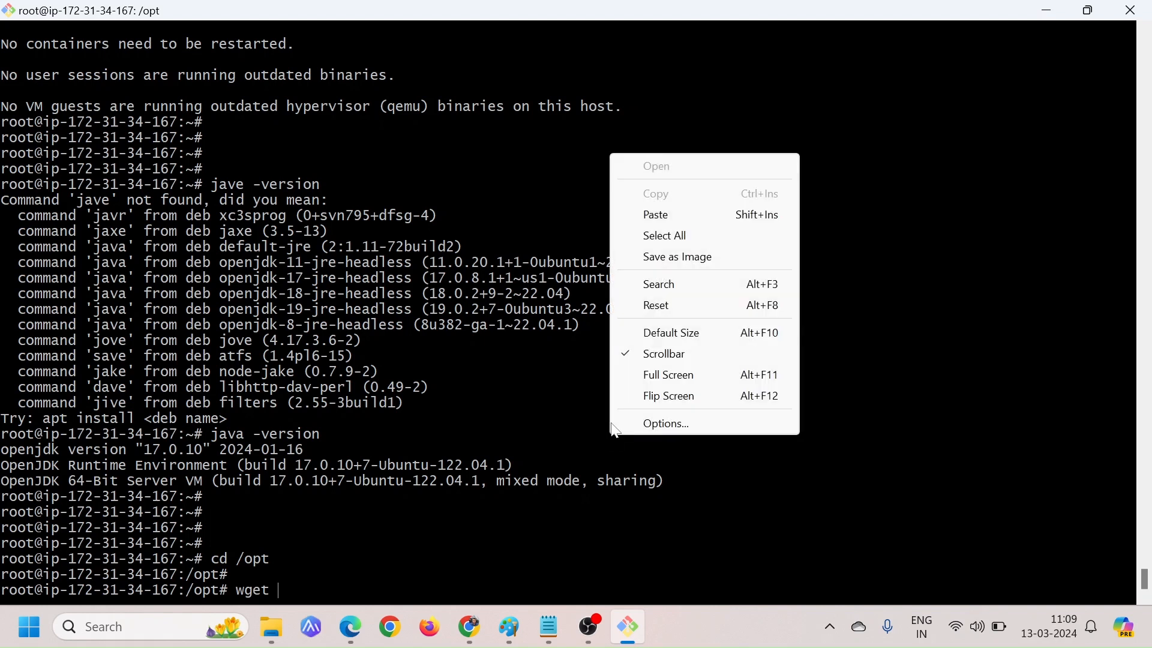
click(657, 215)
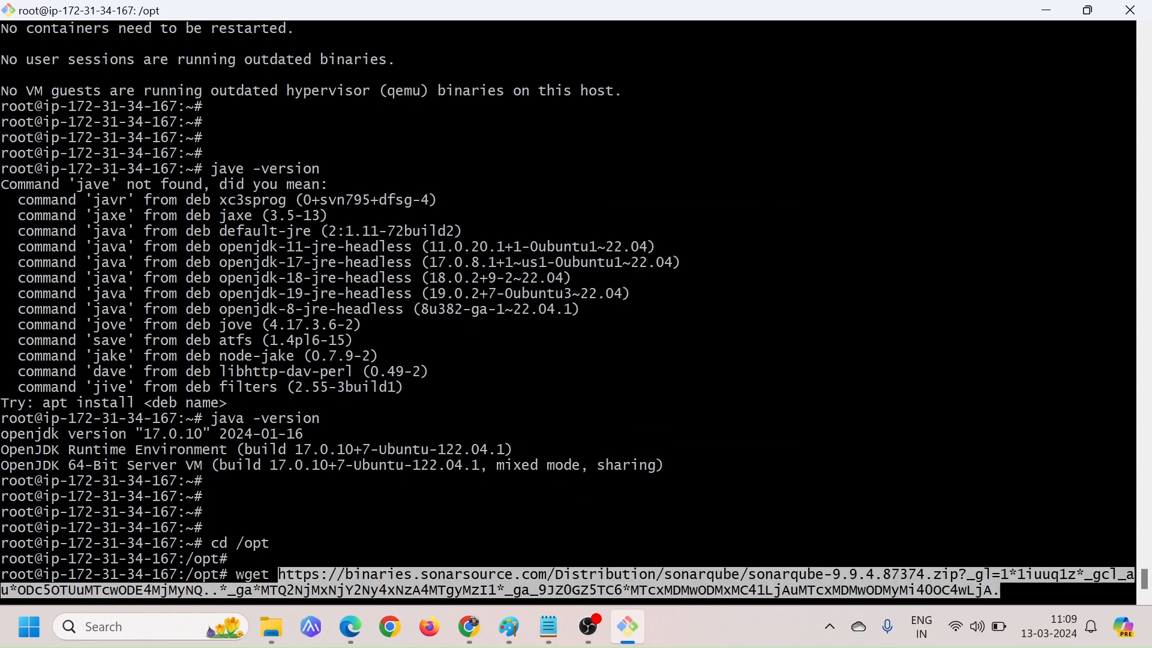
key(Return)
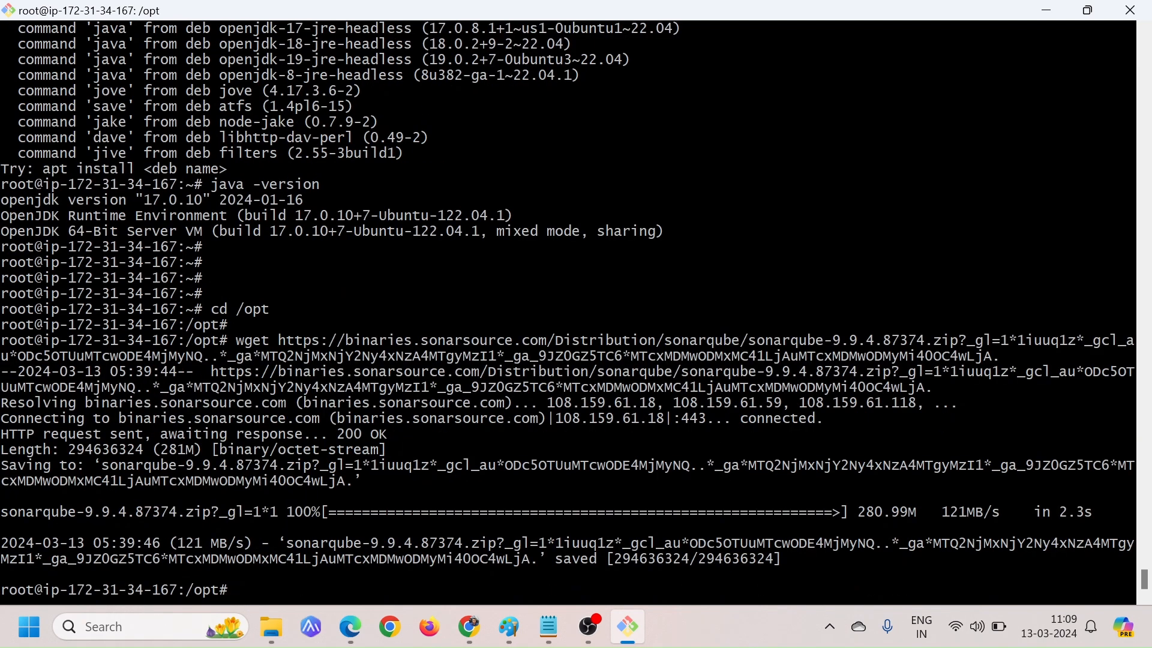
List the contents of /opt with ls and ls -l to check the downloaded file
key(Return)
key(Return)
text(ls)
key(Return)
key(Return)
key(Return)
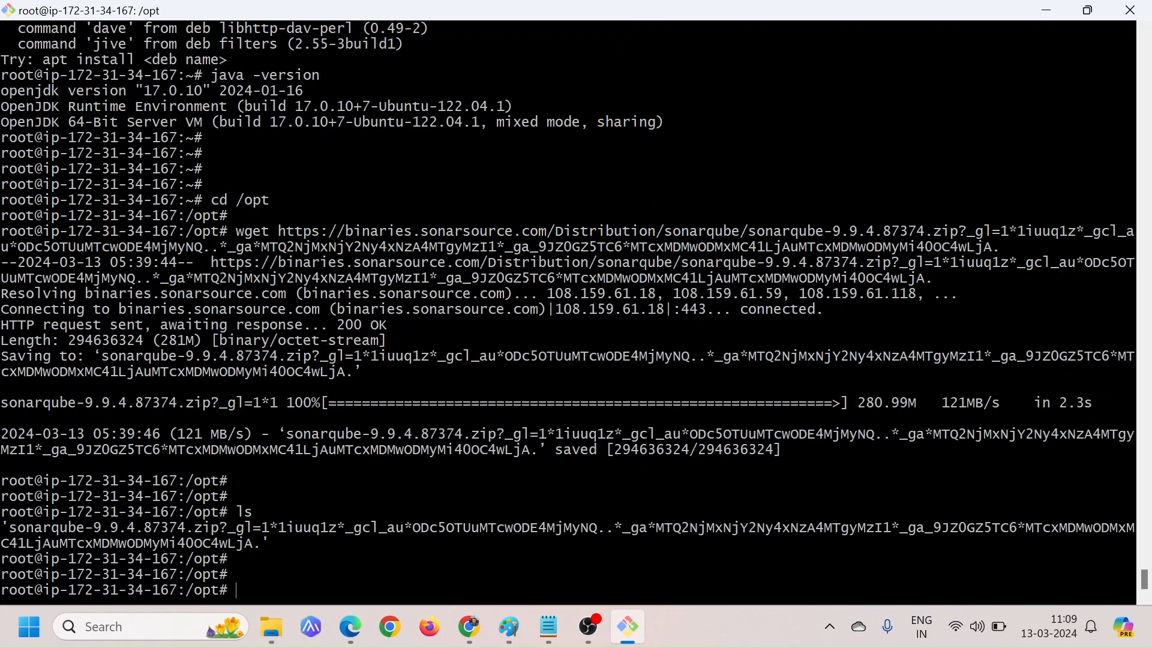
text(ls -l)
key(Return)
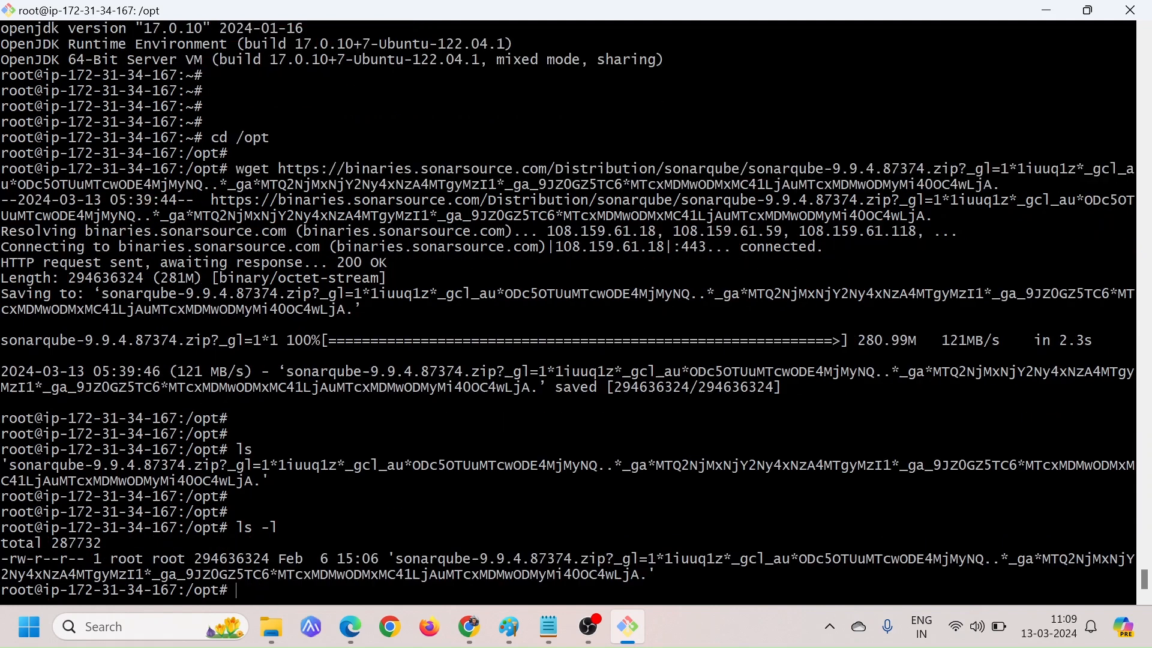
key(Return)
key(Return)
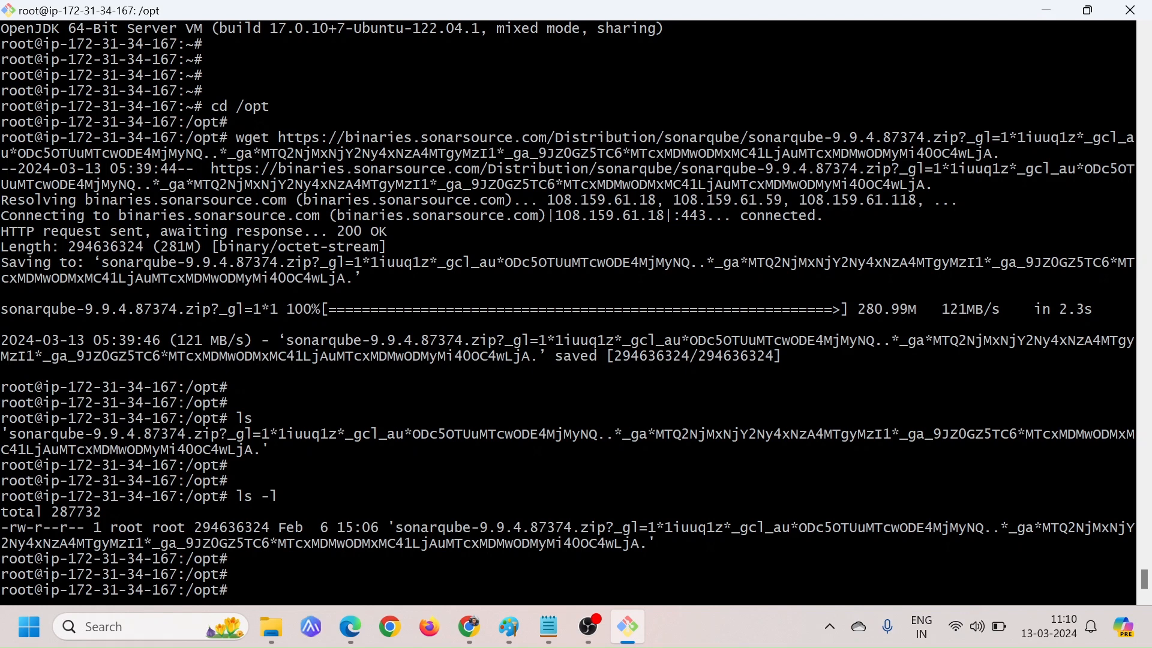
Review the wget and unzip instructions in the GitHub install steps and return to the Git Bash session
key(alt+Tab)
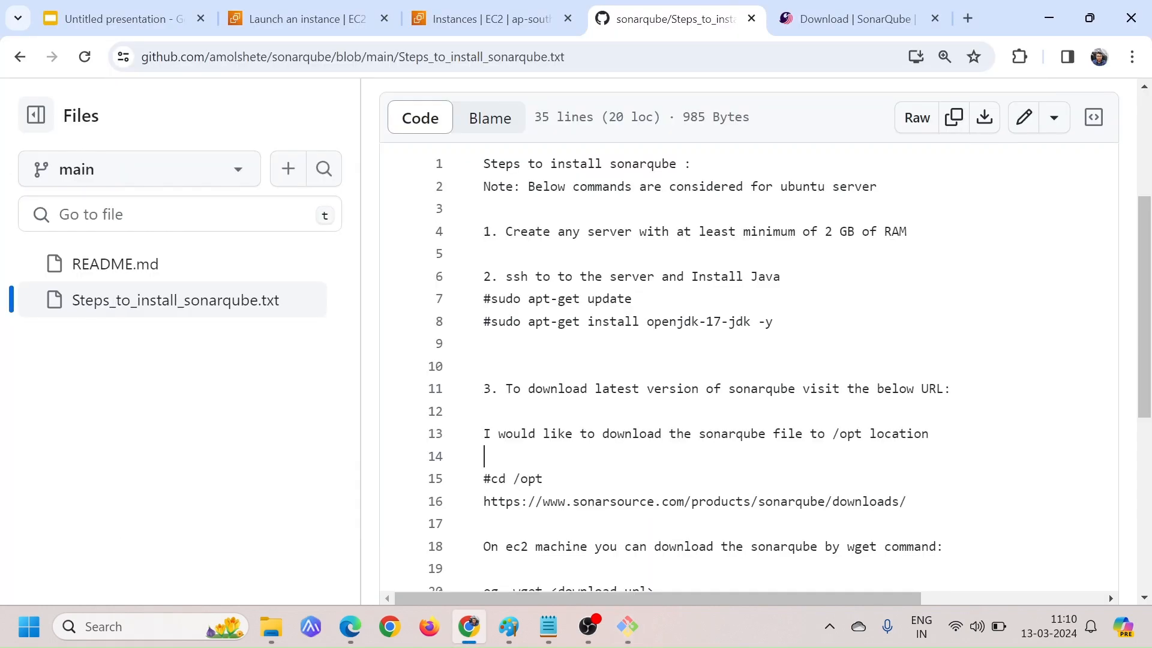
scroll(765, 336, down, 1)
scroll(750, 360, down, 3)
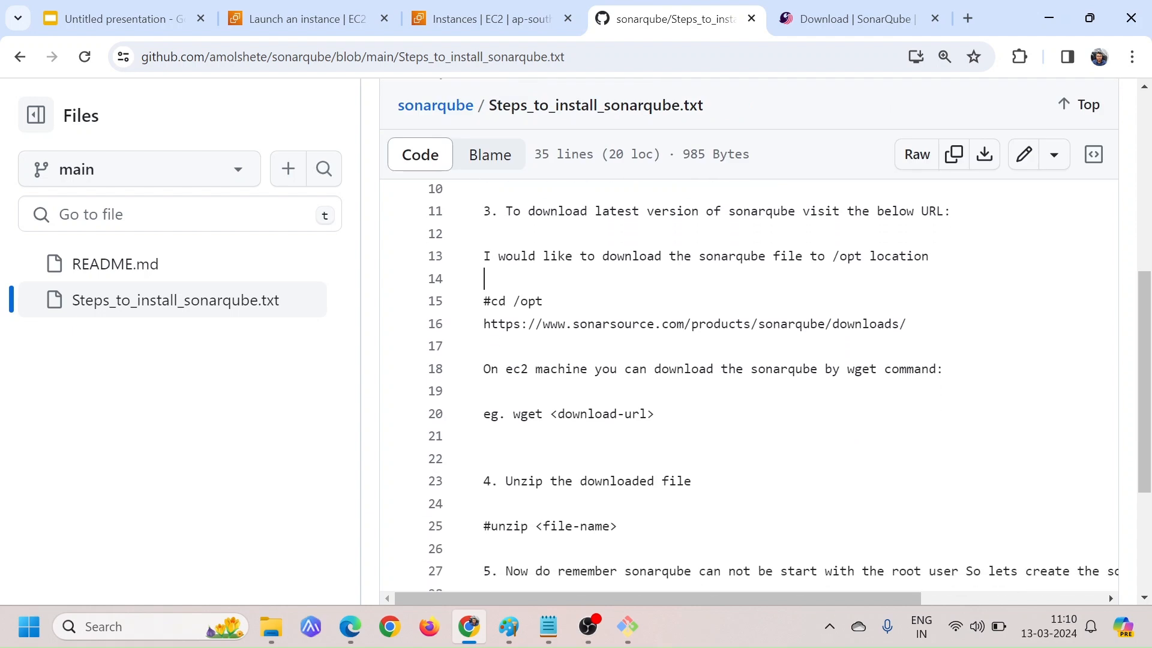
drag(512, 413, 648, 413)
scroll(648, 414, down, 1)
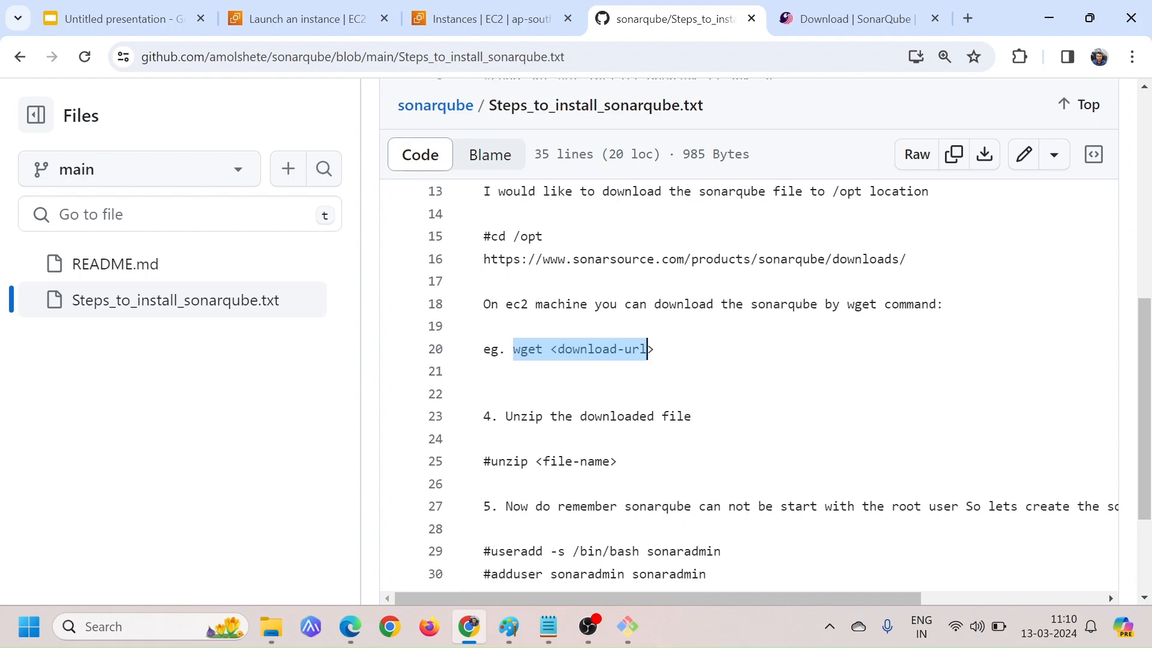
scroll(749, 381, down, 1)
drag(489, 426, 619, 427)
key(alt+Tab)
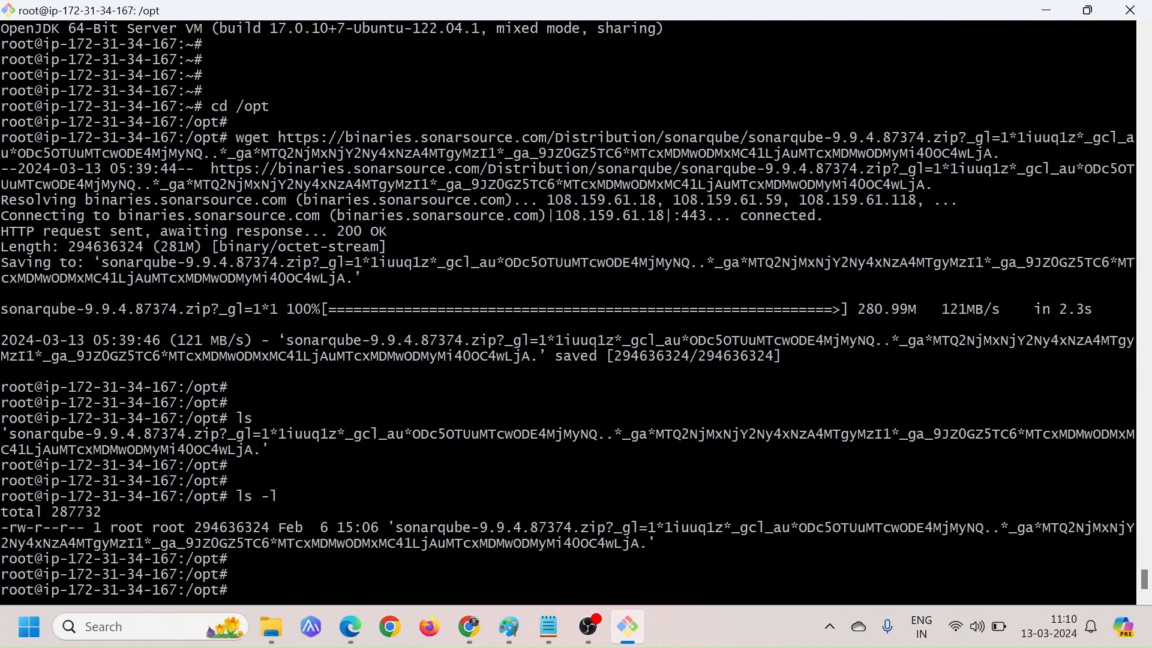
Try to extract the downloaded SonarQube 9.9.4 zip file in /opt with unzip, using its full quoted file name
text(unzip)
drag(389, 528, 655, 544)
key(ctrl+c)
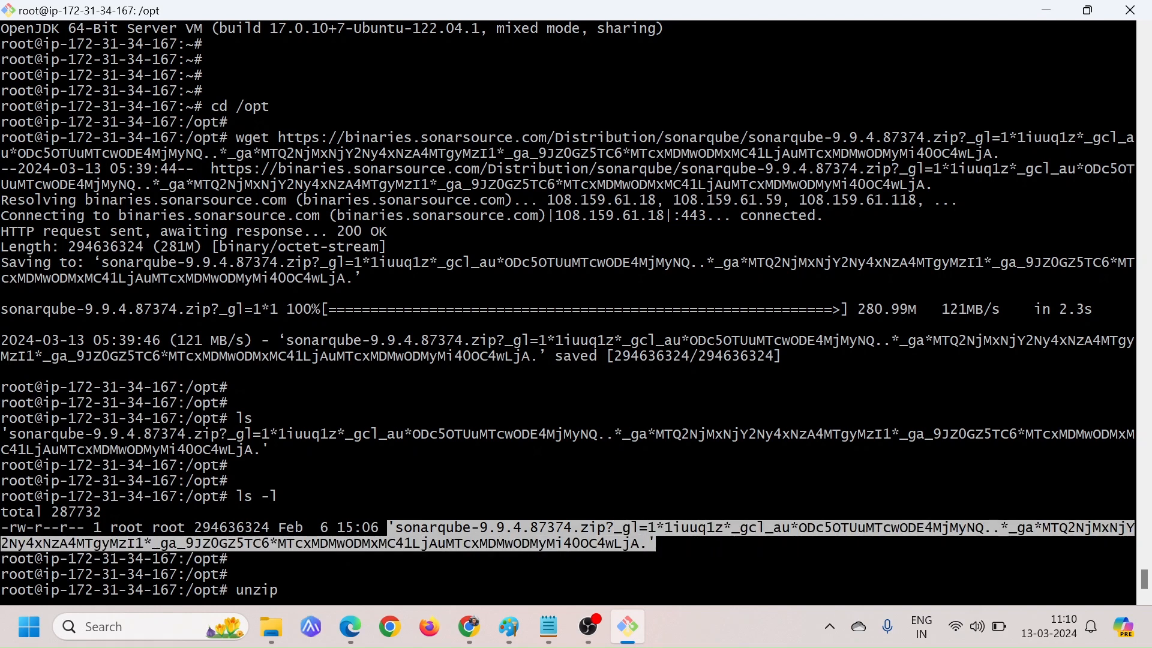
right_click(507, 257)
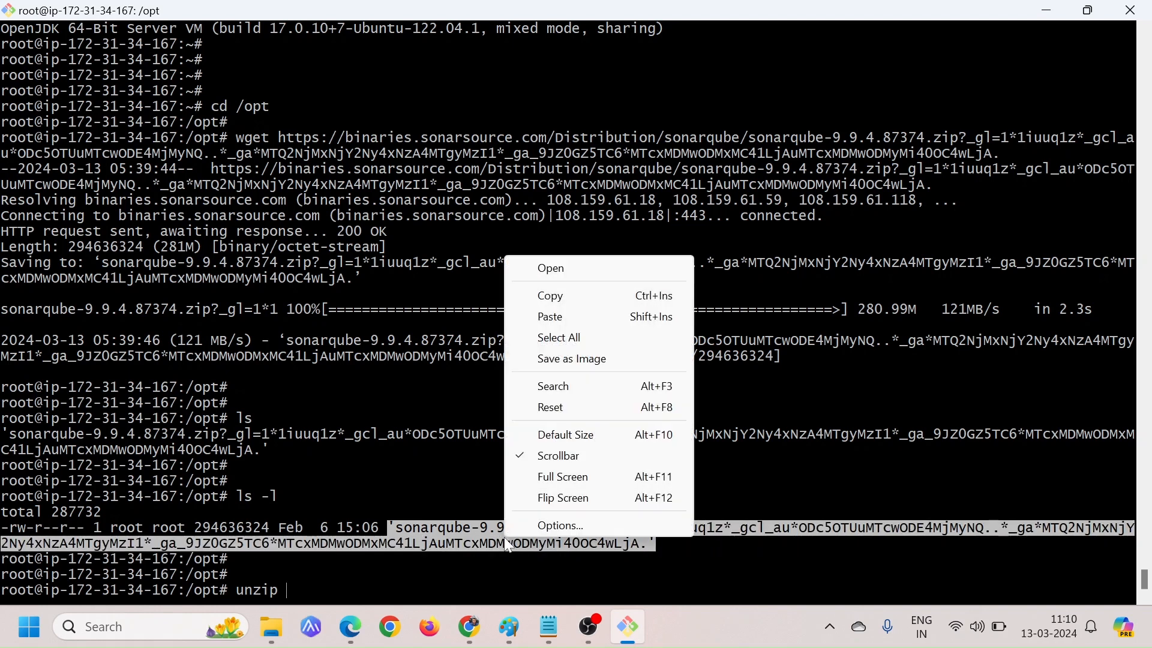
click(555, 318)
key(Return)
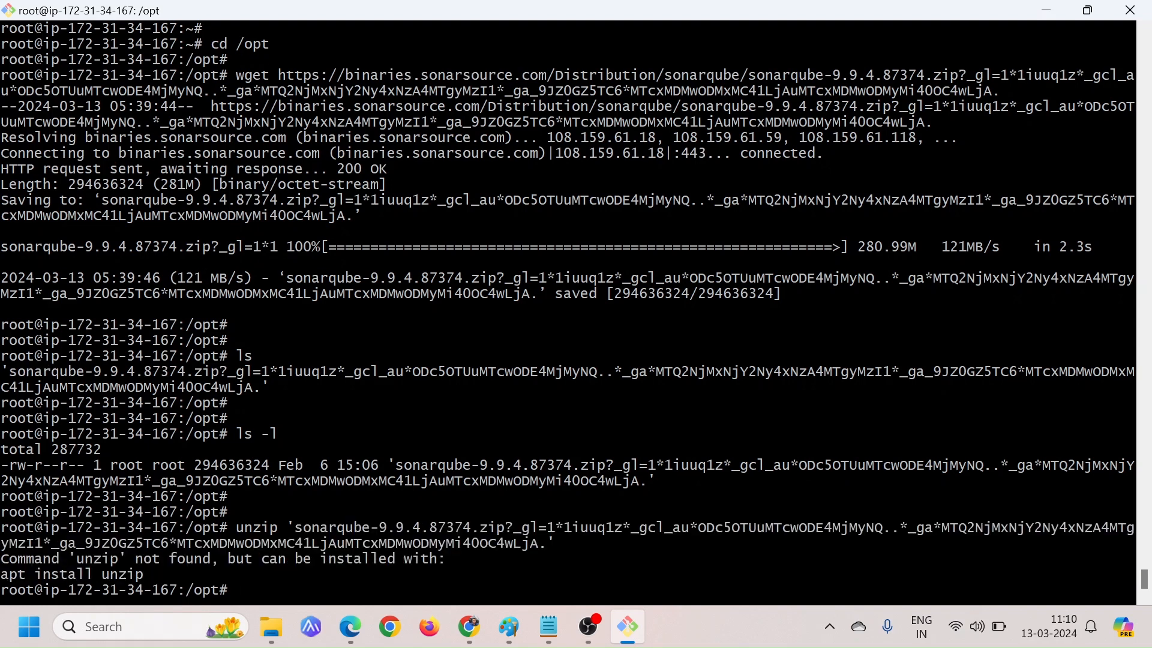
key(Return)
key(Return)
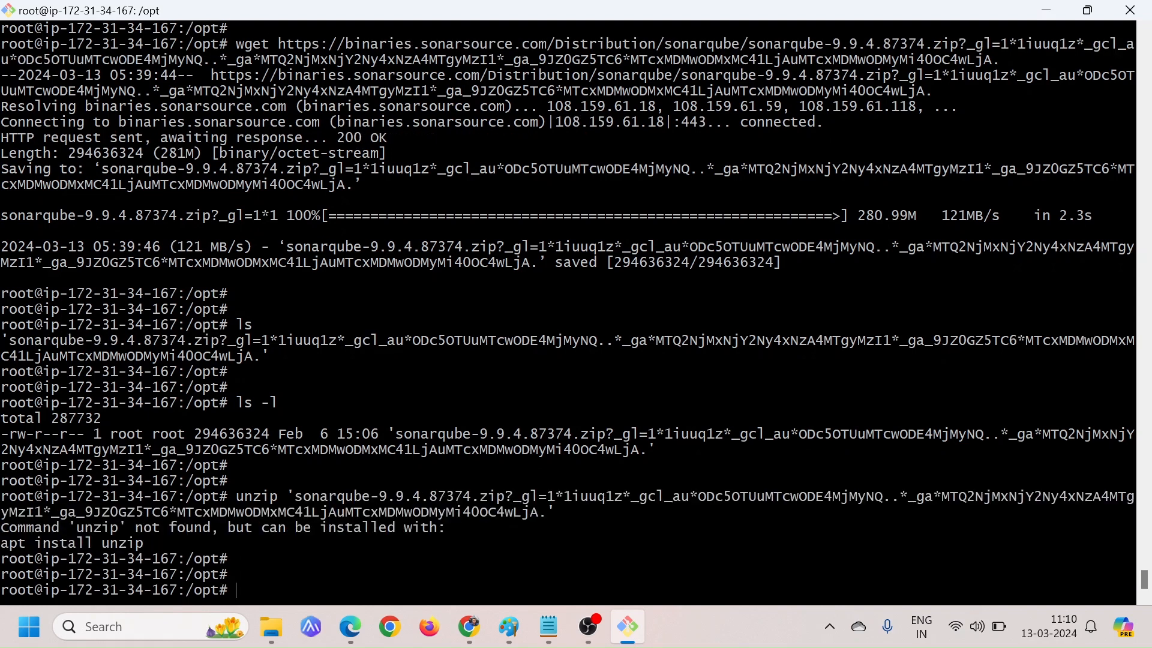
Install the unzip package on the server with the suggested command apt install unzip
drag(68, 528, 185, 529)
click(185, 529)
drag(1, 543, 144, 543)
key(ctrl+c)
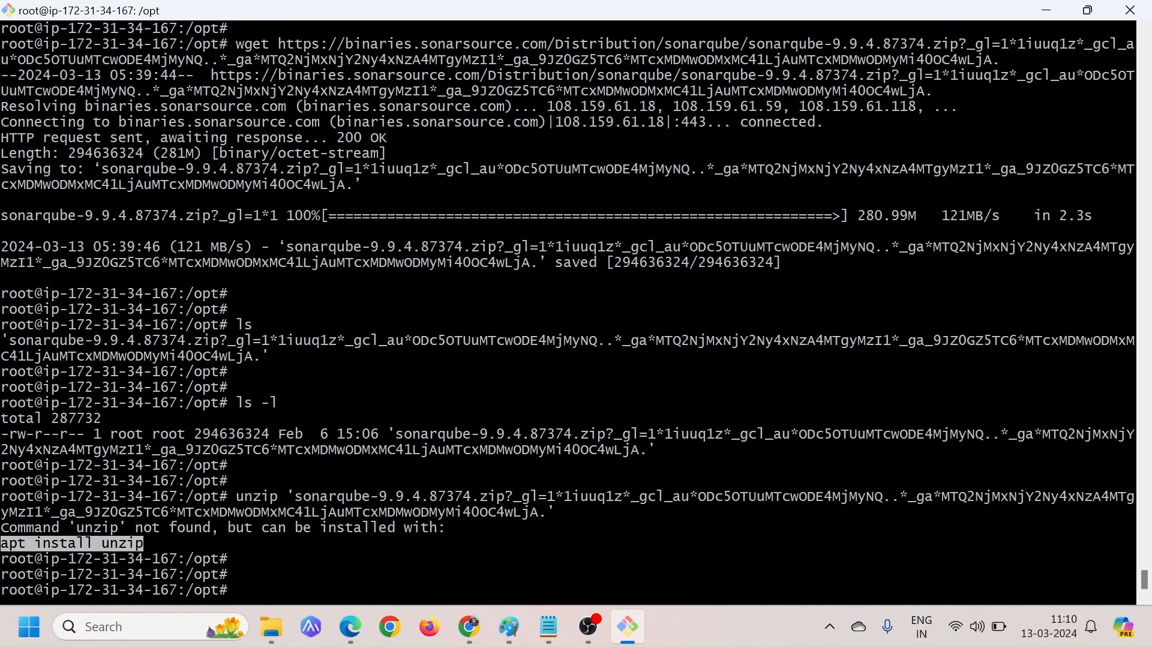
right_click(314, 221)
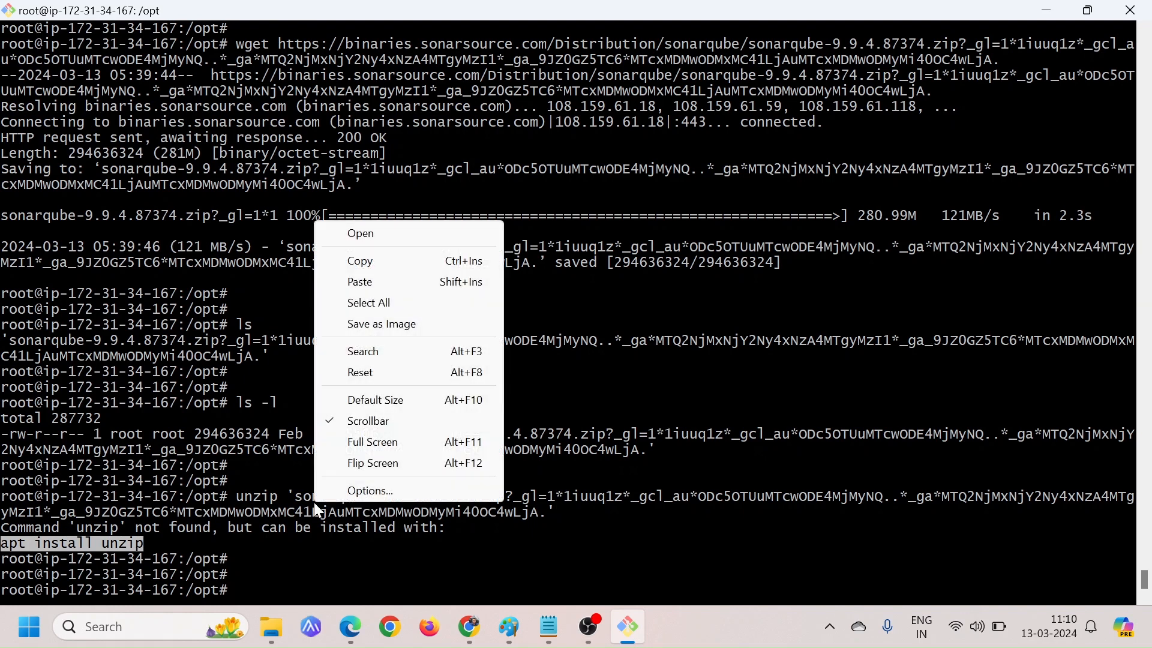
click(370, 284)
key(Return)
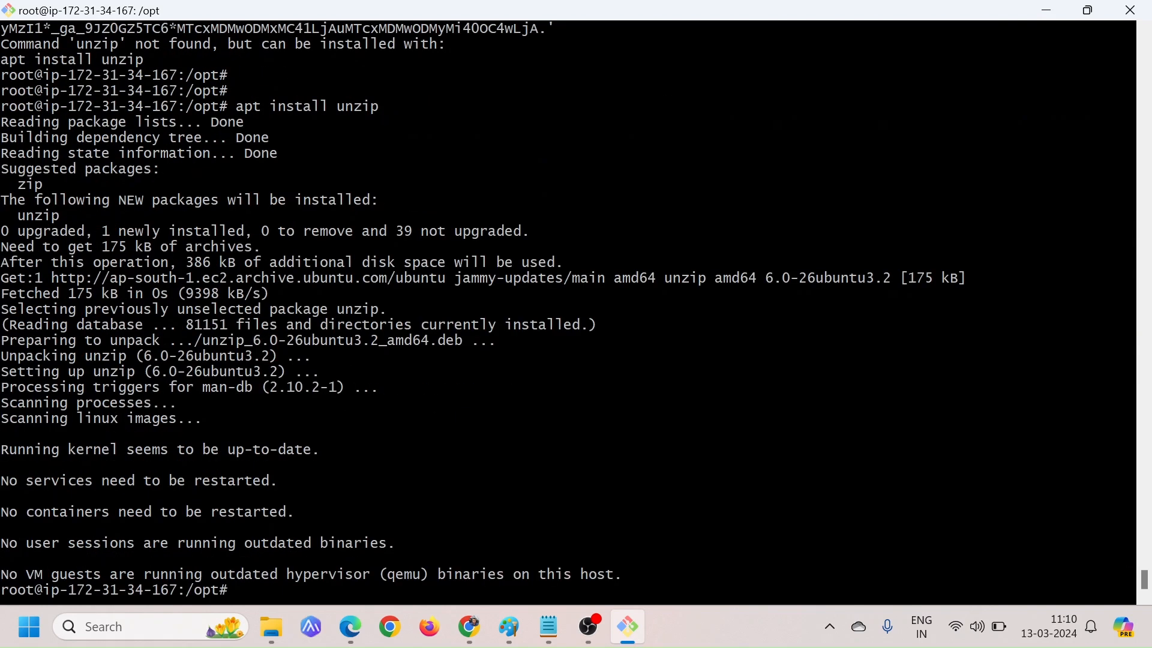
key(Return)
key(Return)
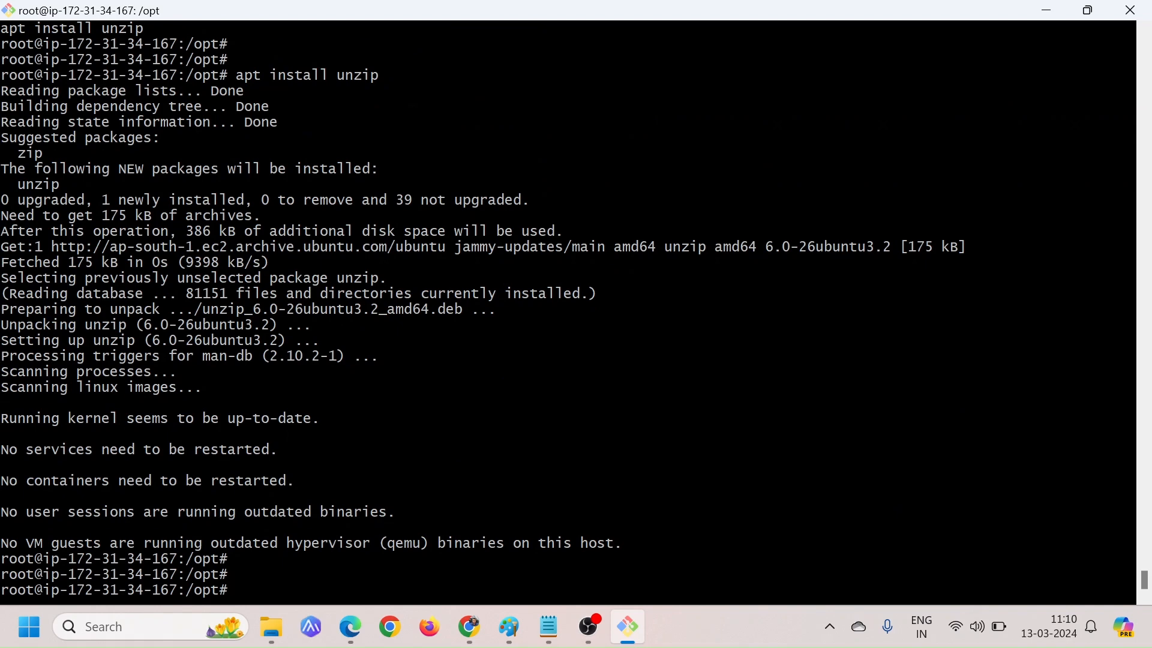
List /opt with ls and extract the SonarQube zip file there with unzip, using its full quoted name
text(ls)
key(Return)
key(Return)
key(Return)
key(Return)
key(Return)
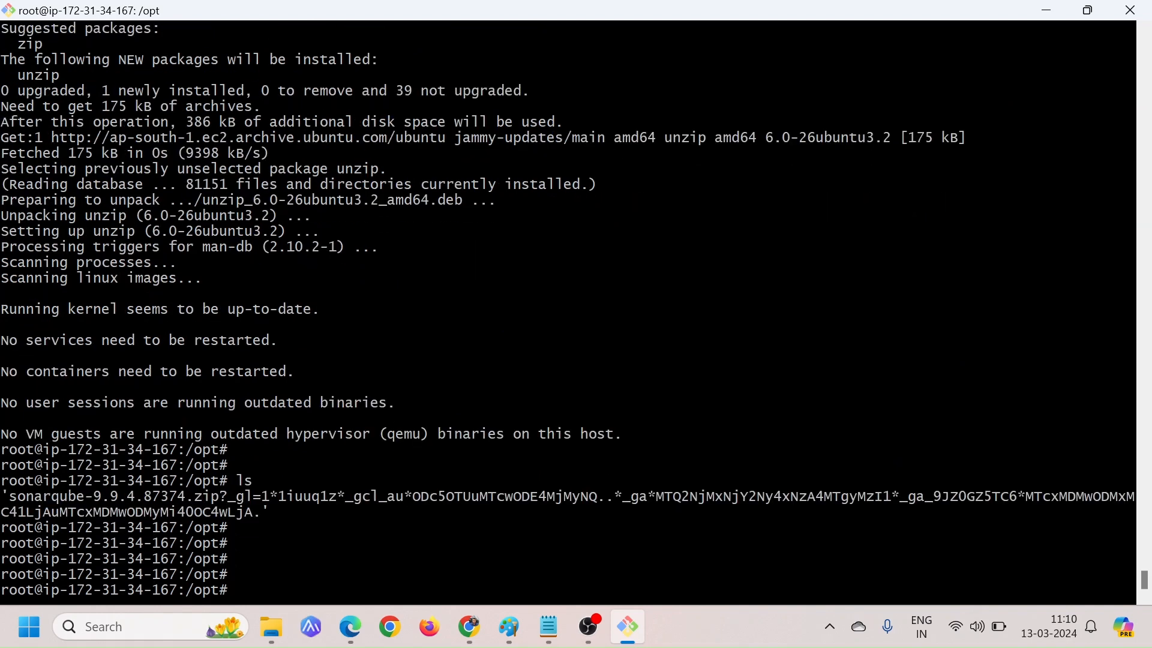
text(unzip)
drag(2, 496, 270, 512)
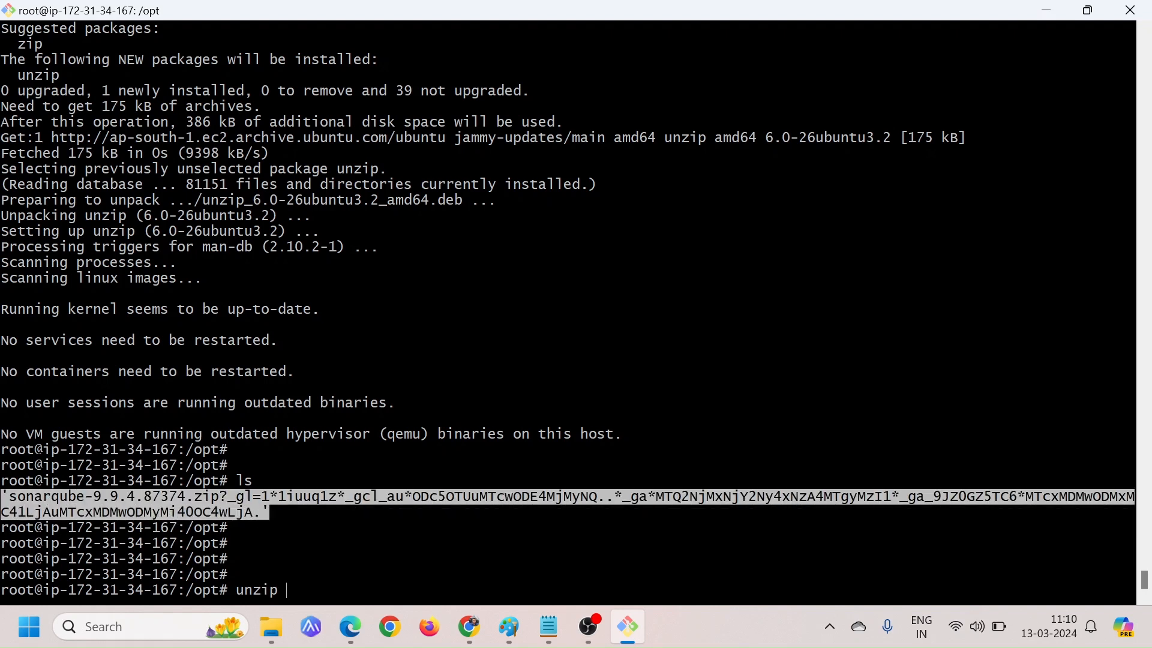
right_click(458, 211)
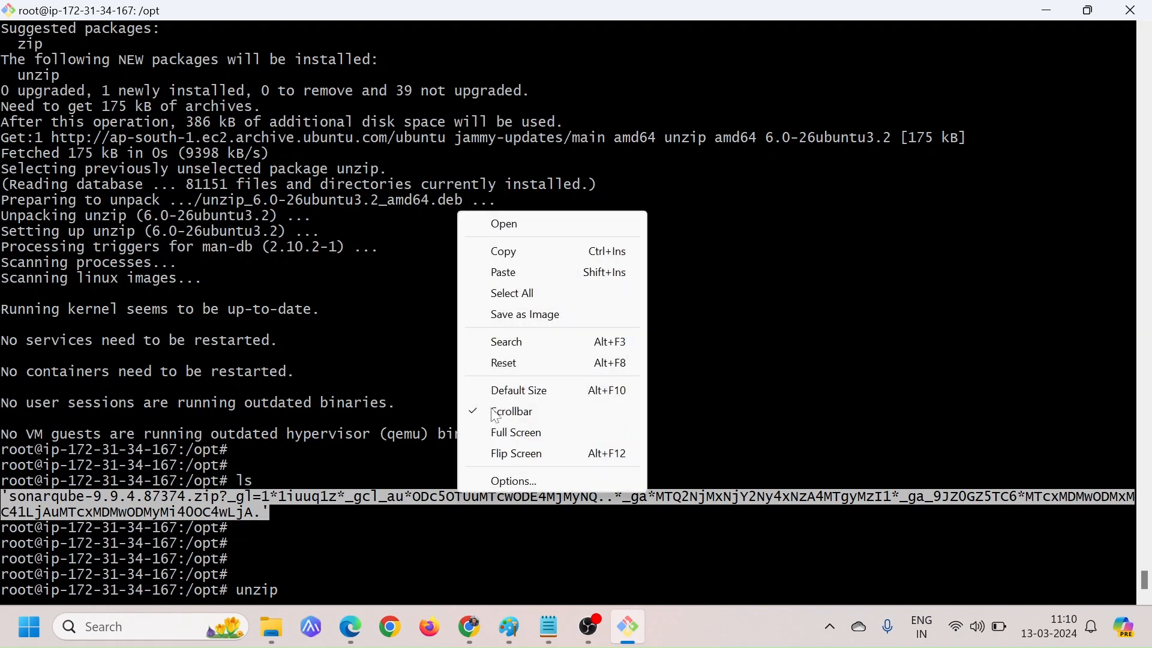
click(509, 271)
key(Return)
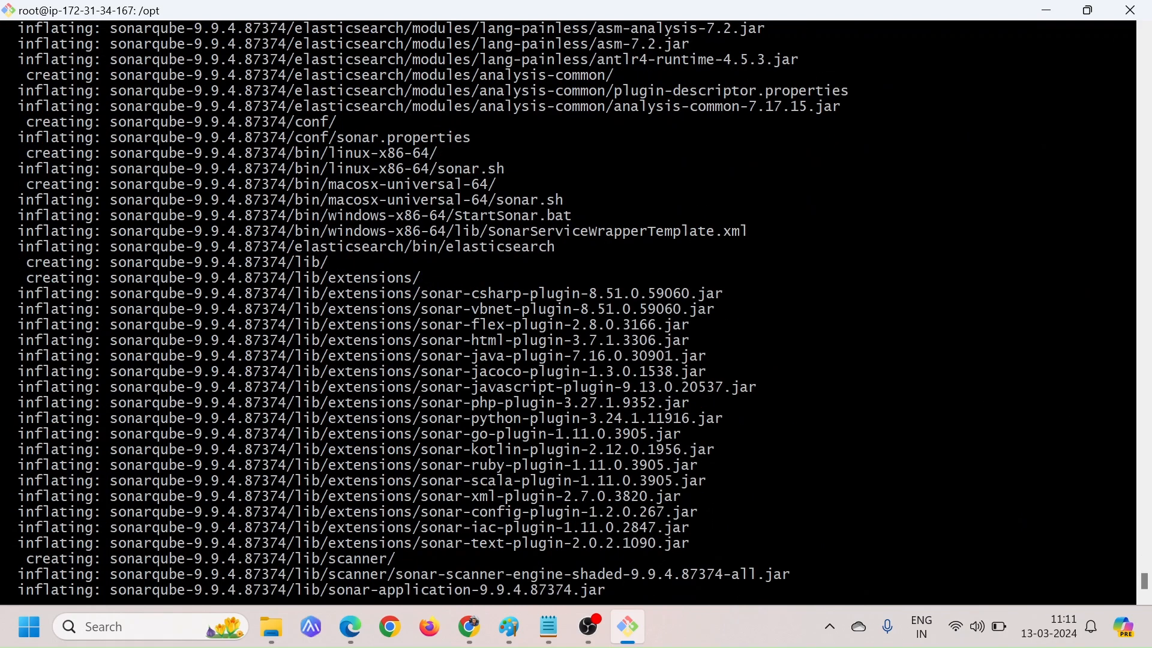
key(Return)
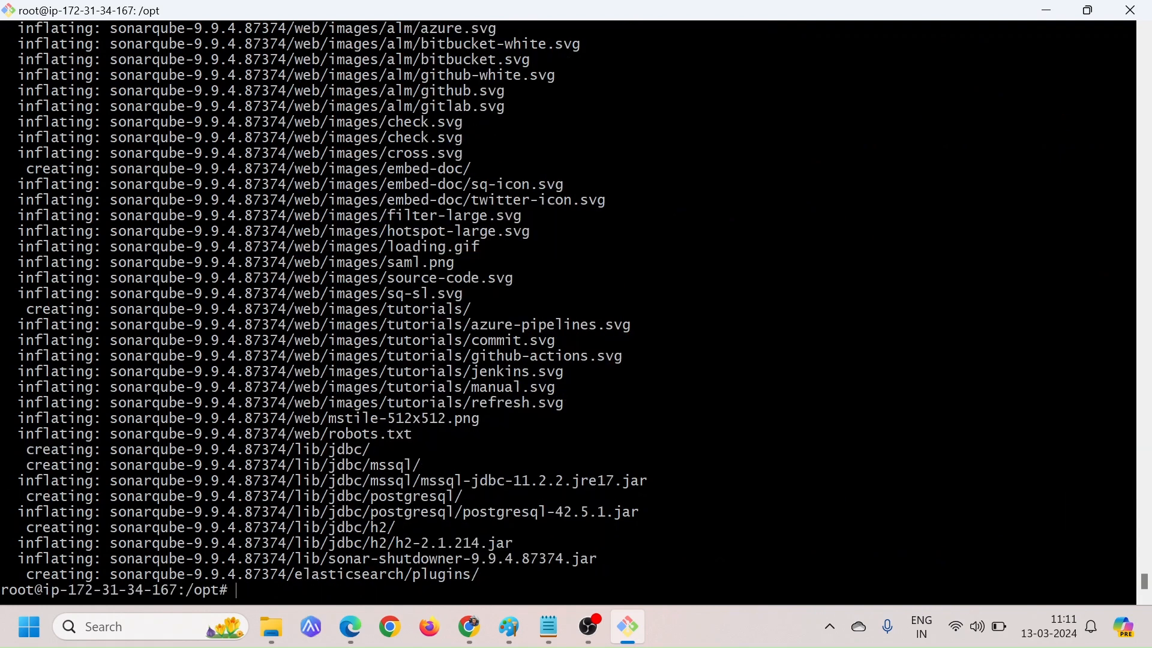
List the contents of /opt with ls to check for the extracted SonarQube folder
key(Return)
text(ls)
key(Return)
key(Return)
key(Return)
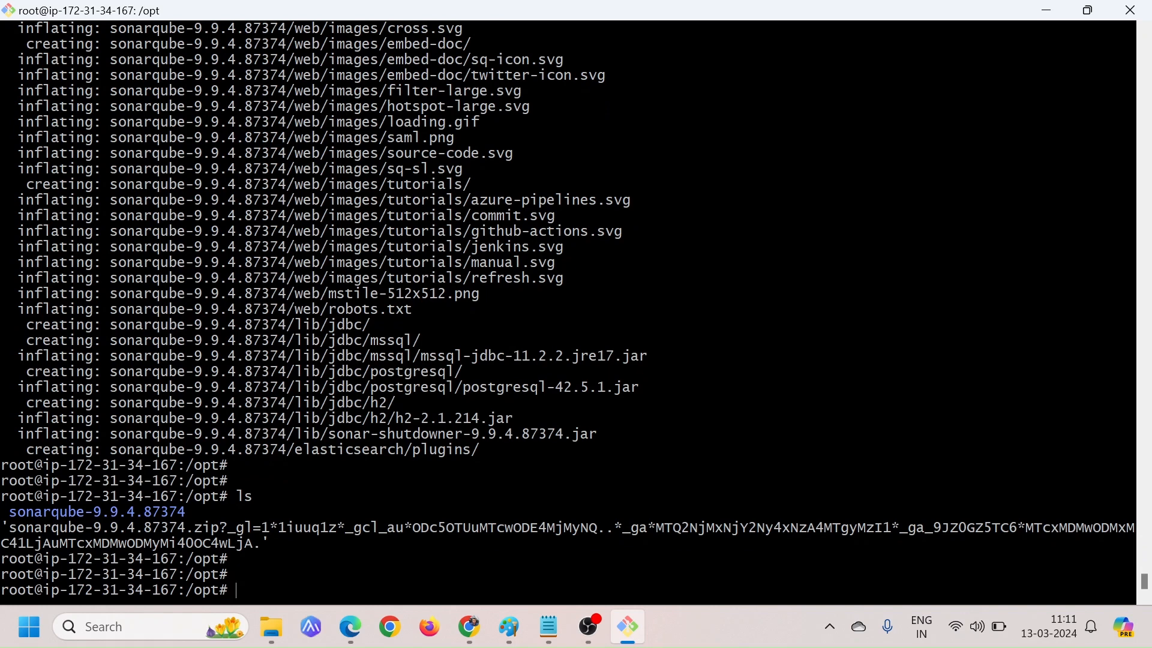
drag(3, 512, 192, 512)
click(195, 513)
Delete the downloaded SonarQube zip file from /opt with rm and list the directory with ls
text(rm)
drag(2, 528, 268, 543)
right_click(409, 231)
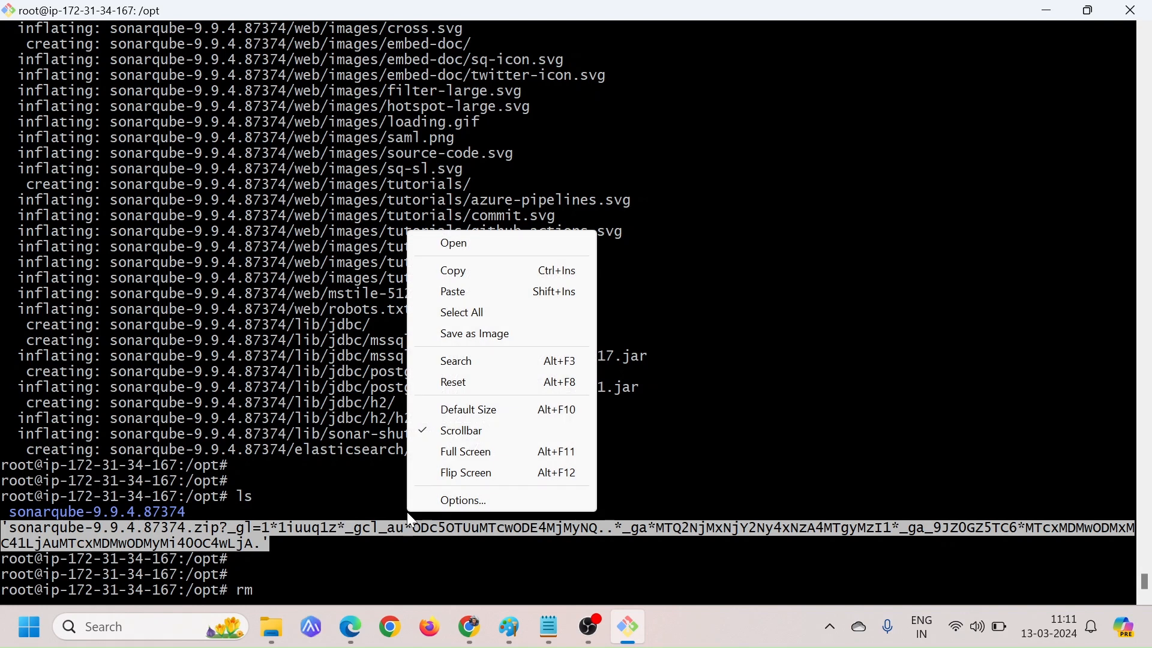
click(463, 296)
key(Return)
text(ls)
key(Return)
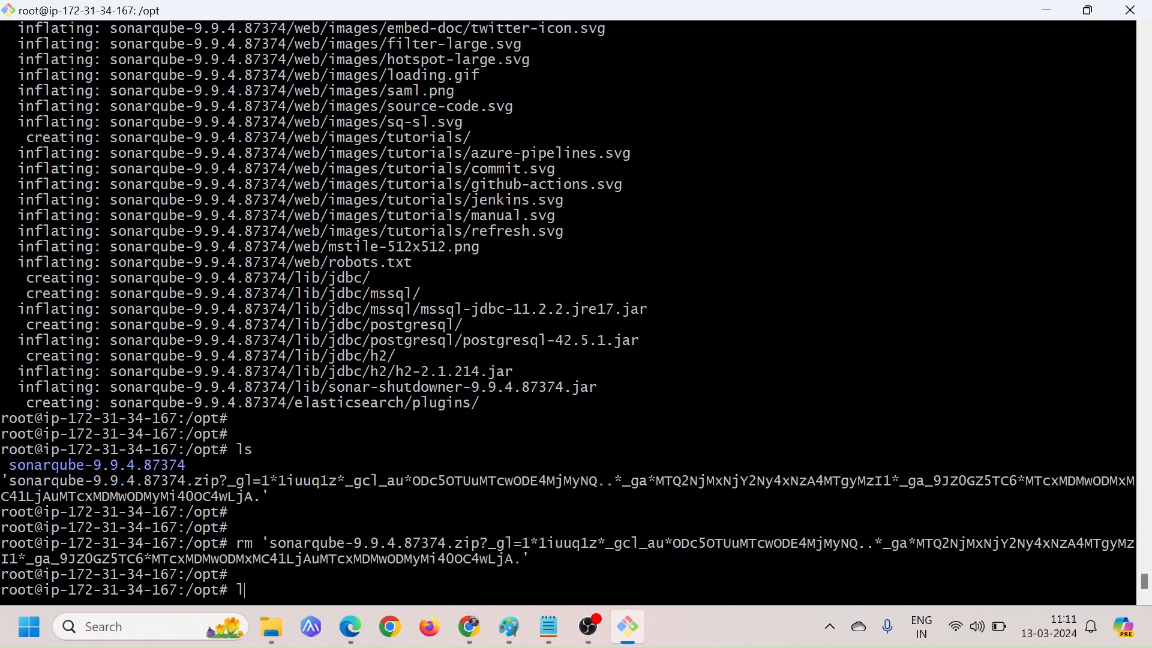
key(Return)
key(Return)
key(Return)
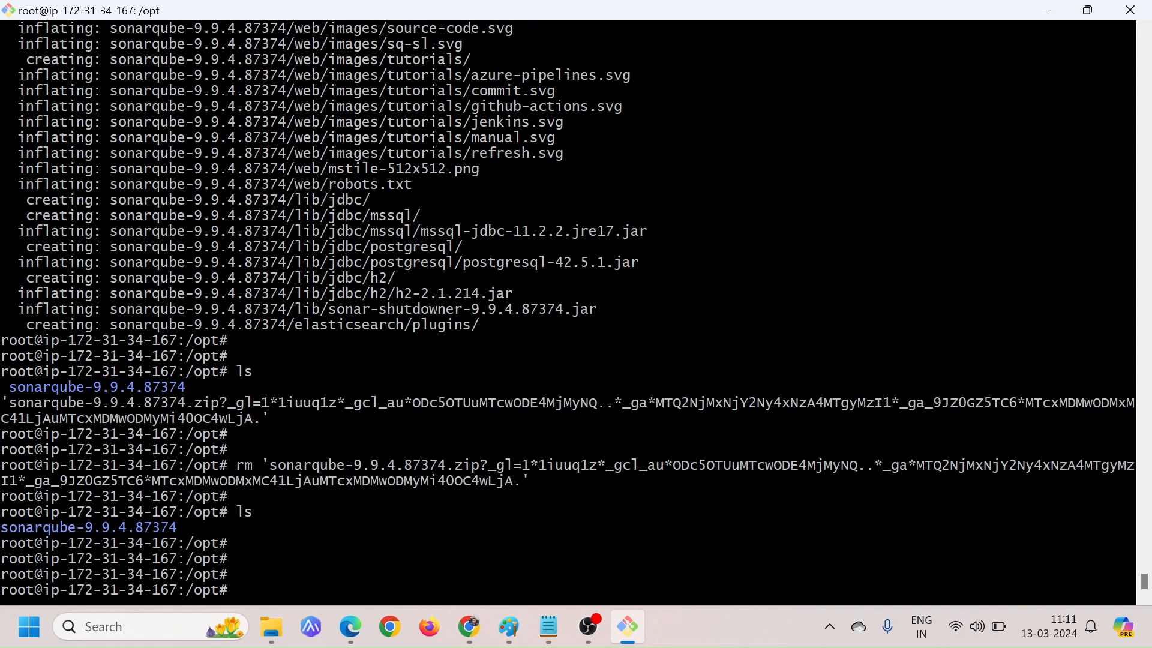
Change into the extracted sonarqube-9.9.4.87374 directory and list its contents with ls
drag(17, 528, 109, 528)
click(109, 528)
drag(77, 527, 126, 527)
click(127, 528)
text(cd s)
key(Tab)
key(Return)
text(ls)
key(Return)
key(Return)
key(Return)
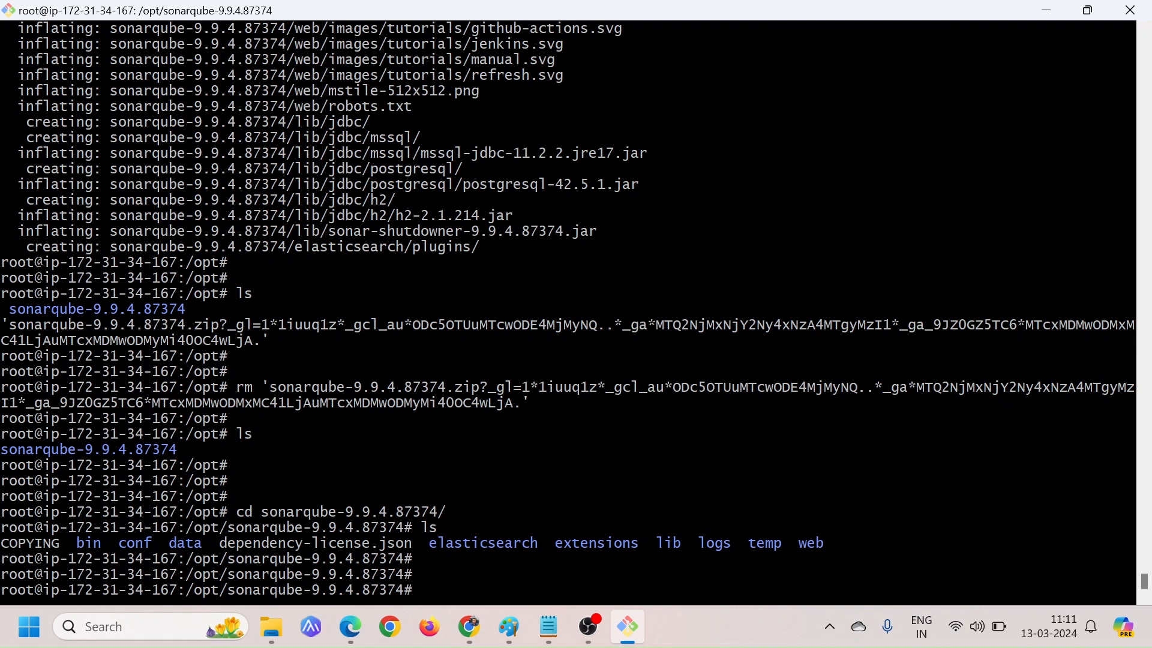
Point out the conf, bin and logs folders, then change into bin/ and list its contents with ls
double_click(135, 543)
double_click(88, 543)
click(88, 544)
double_click(88, 544)
double_click(715, 544)
double_click(89, 543)
text(cd bin/)
key(Return)
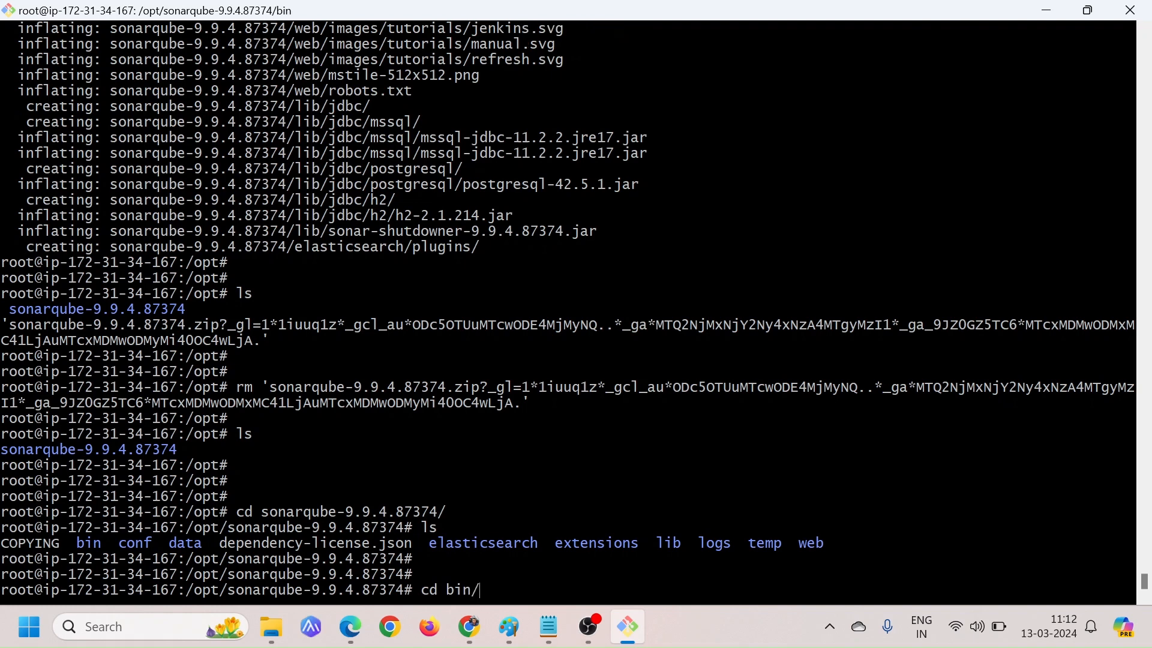
text(ls)
key(Return)
key(Return)
key(Return)
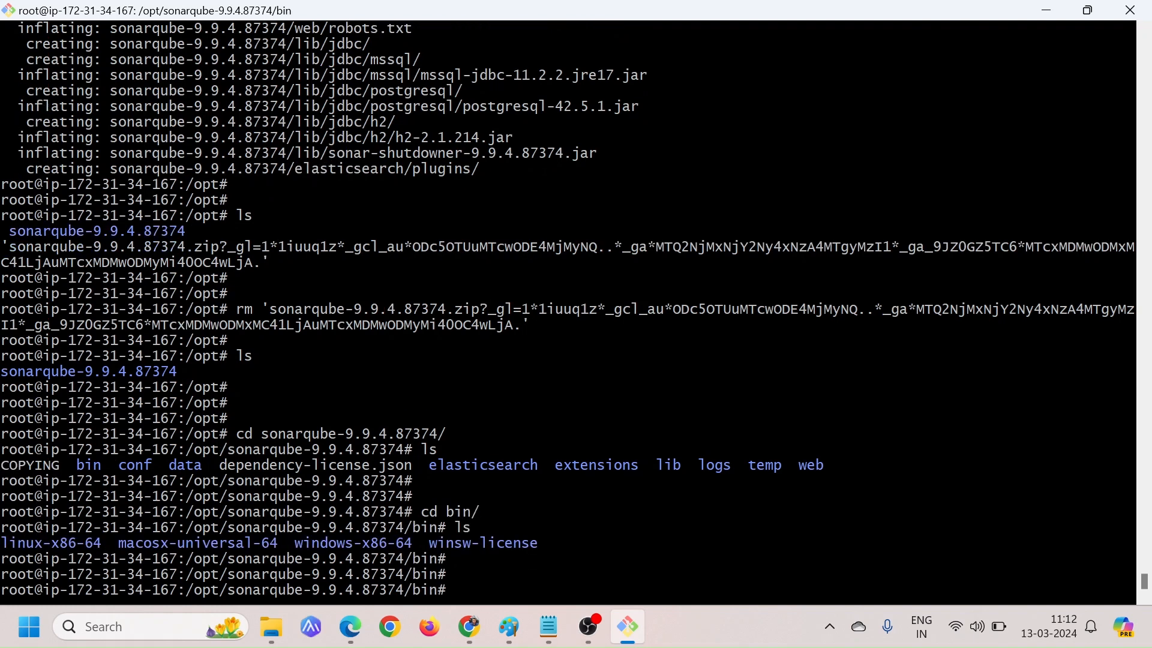
Change into the linux-x86-64/ directory inside bin and list its contents with ls to locate the sonar.sh script
double_click(52, 543)
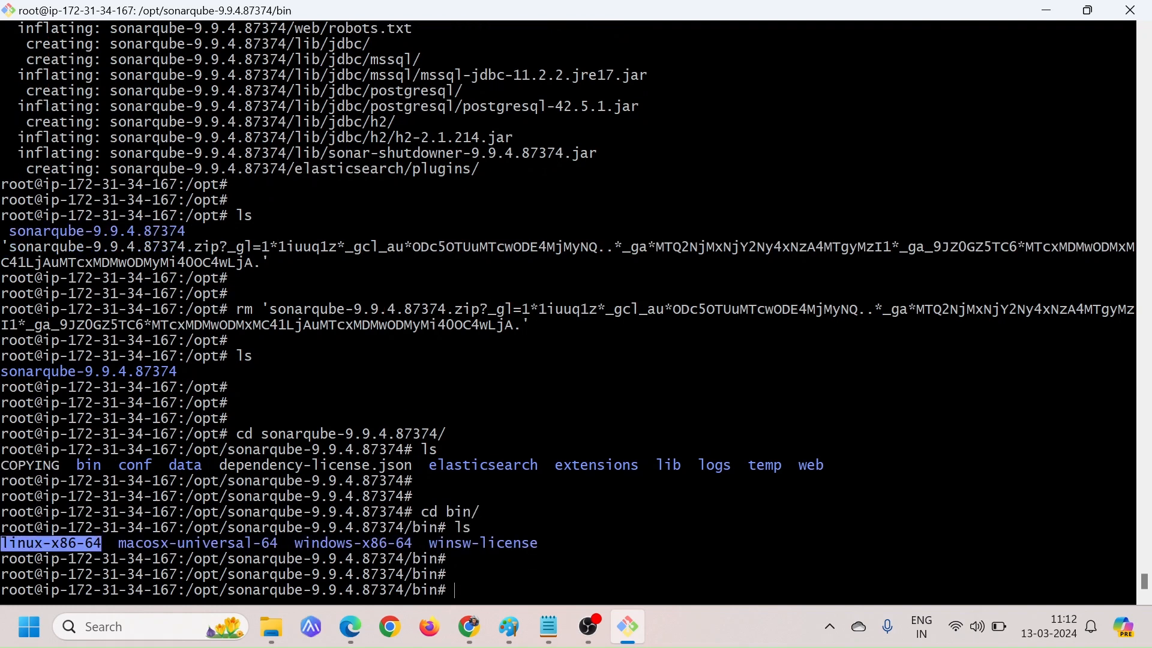
text(cd )
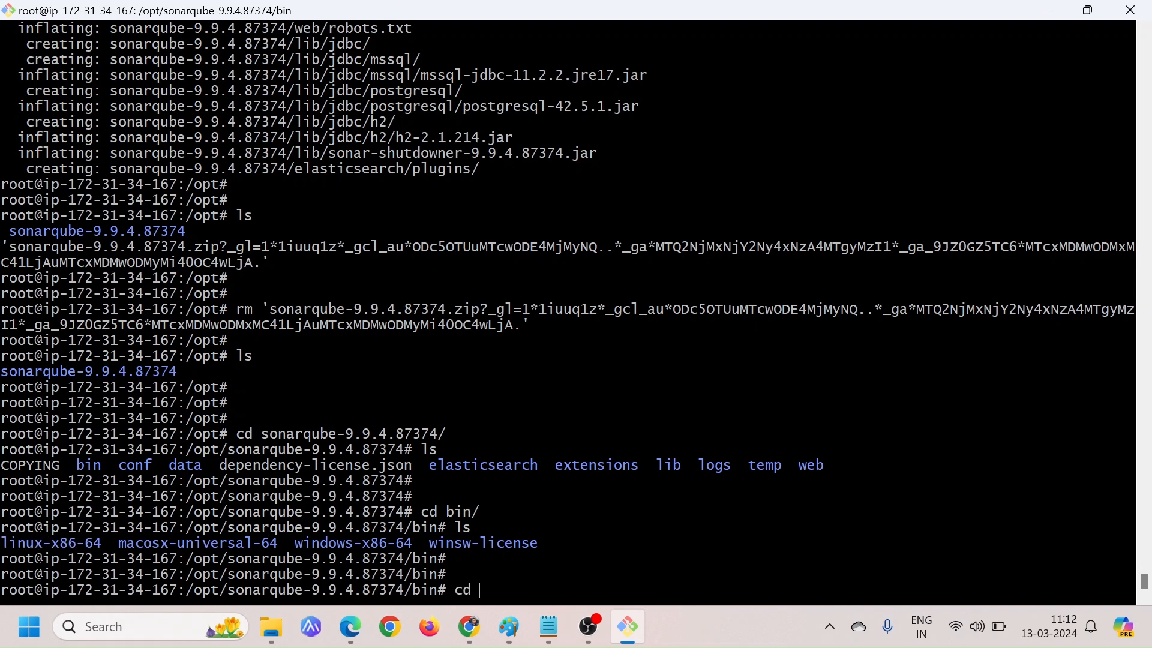
text(linux-x86-64/)
key(Tab)
key(Return)
key(Return)
key(Return)
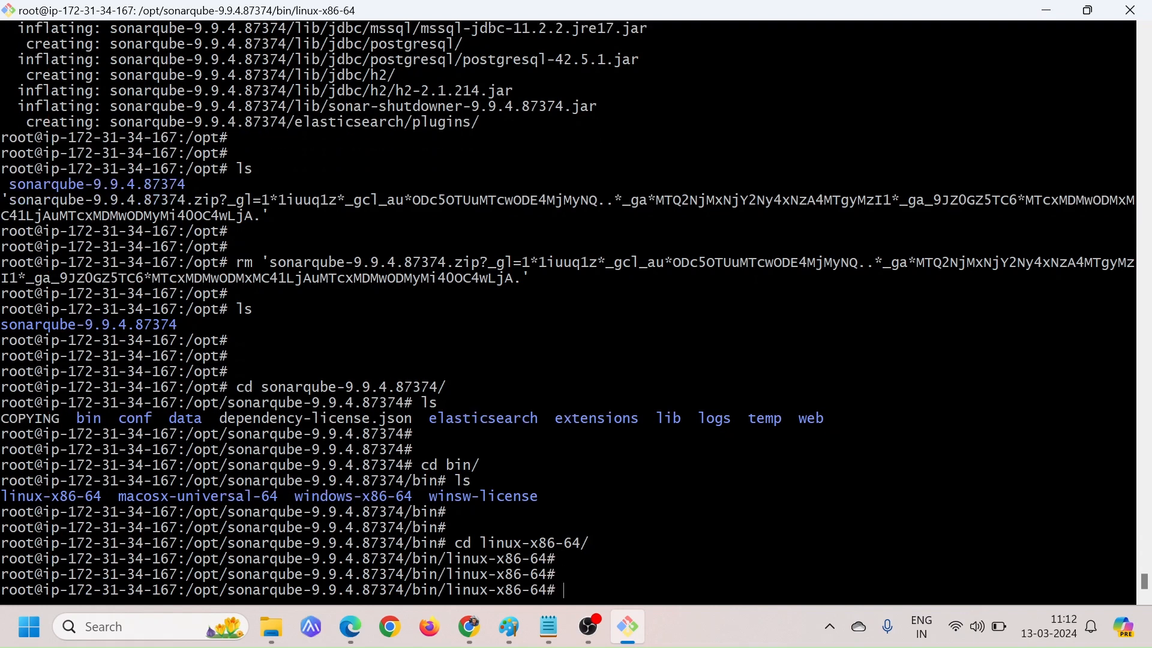
text(ls)
key(Return)
key(Return)
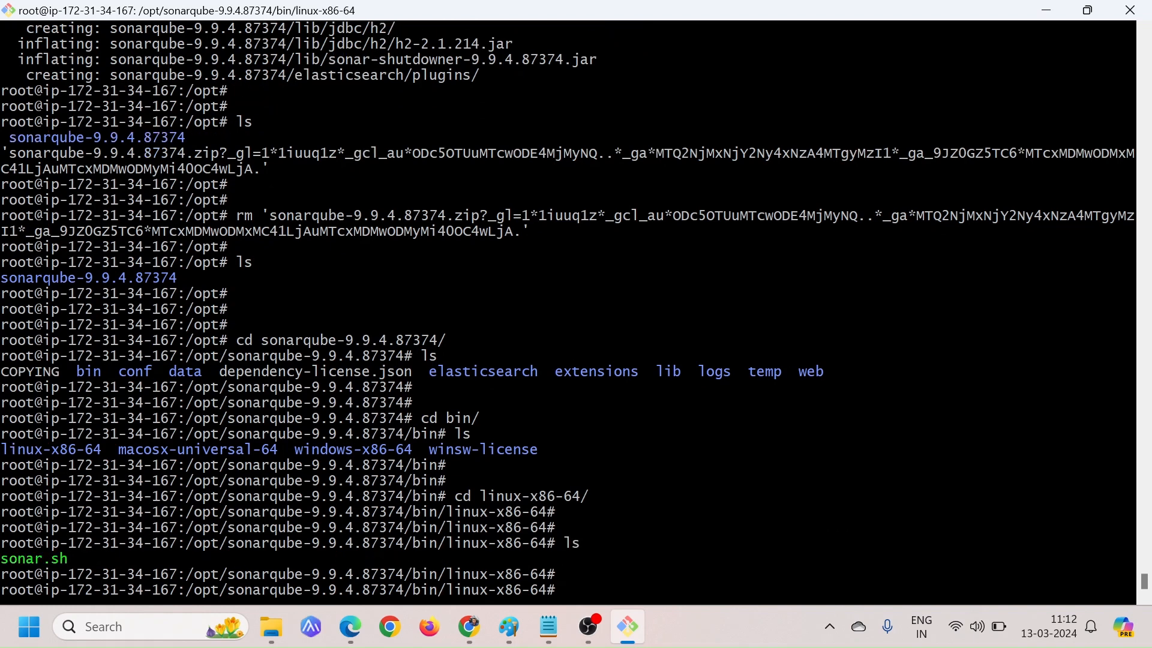
drag(1, 558, 120, 559)
click(336, 559)
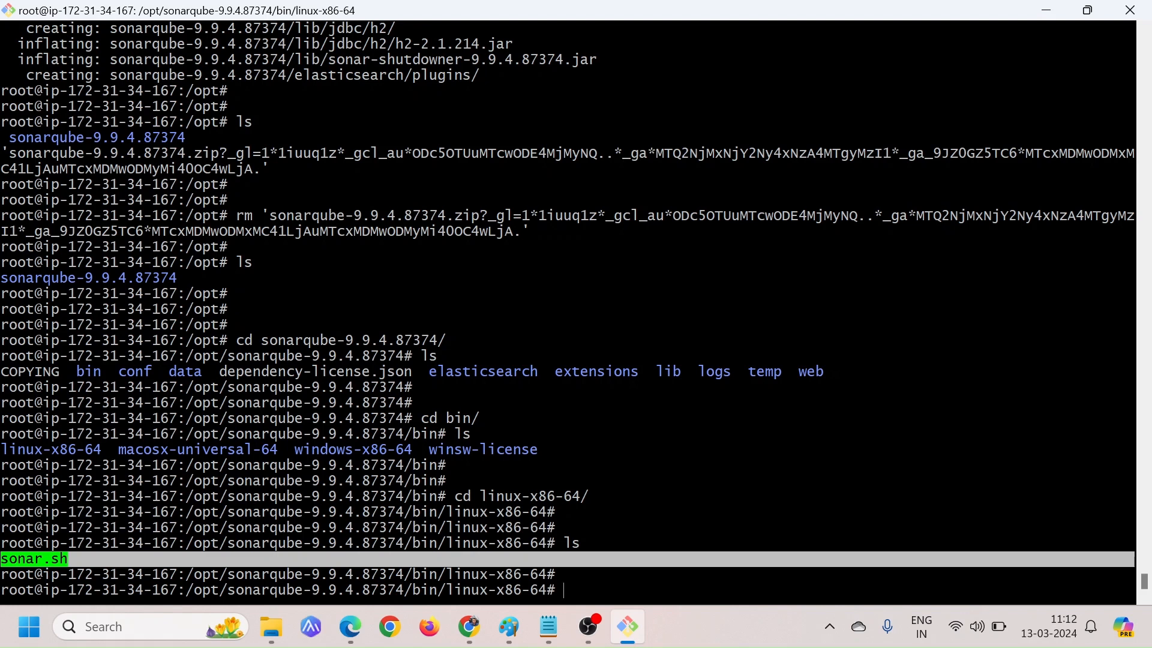
Switch to the GitHub install steps in Chrome and review step 5 about creating the sonaradmin user
key(alt+Tab)
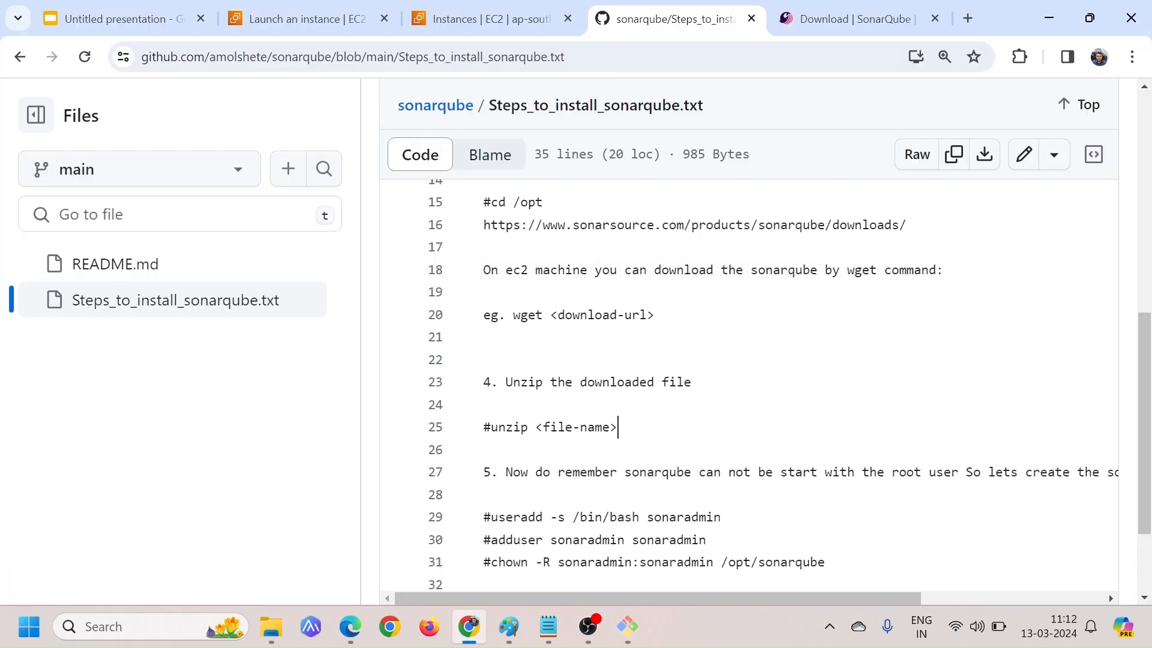
scroll(750, 384, down, 2)
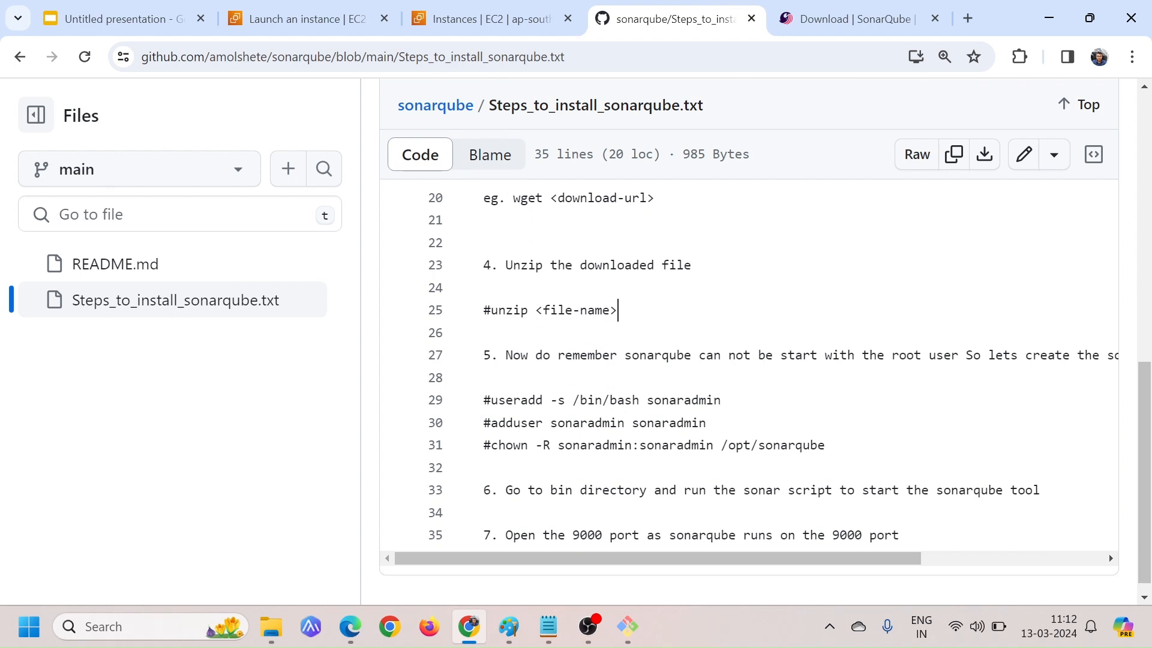
drag(534, 354, 841, 354)
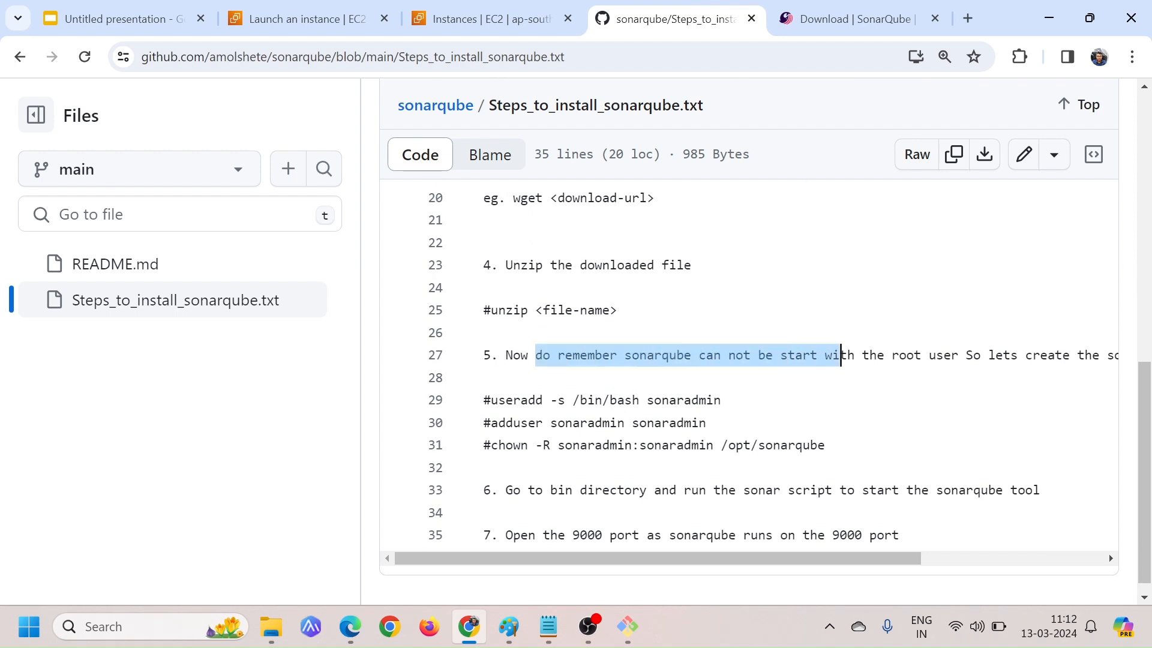
scroll(750, 372, right, 5)
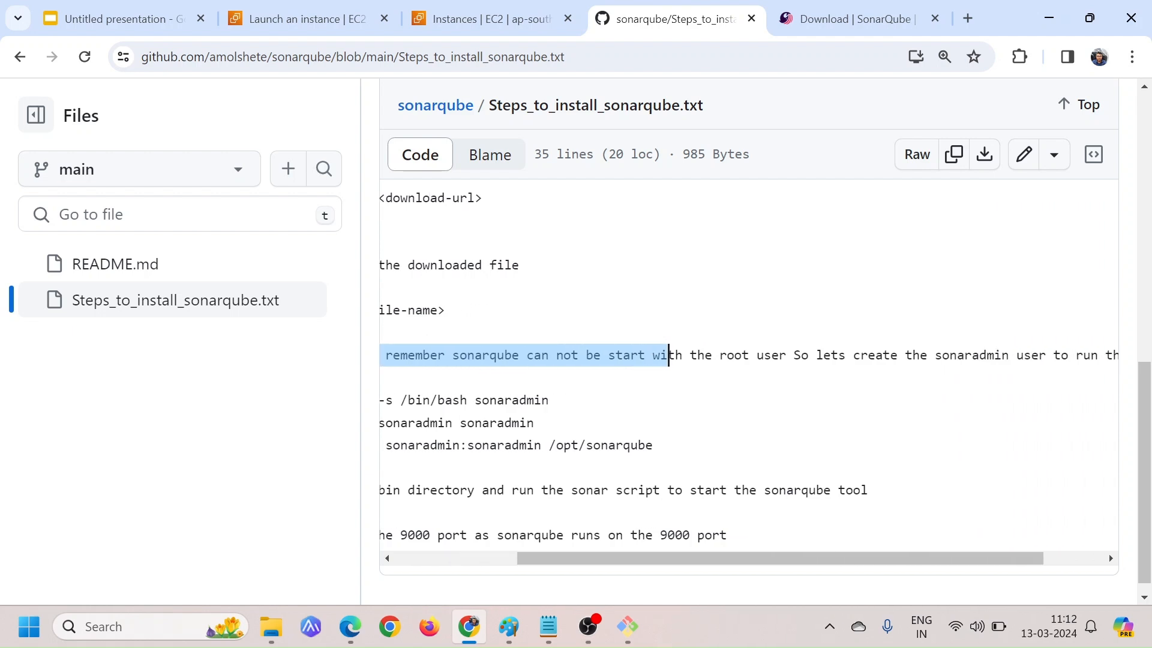
drag(867, 355, 949, 354)
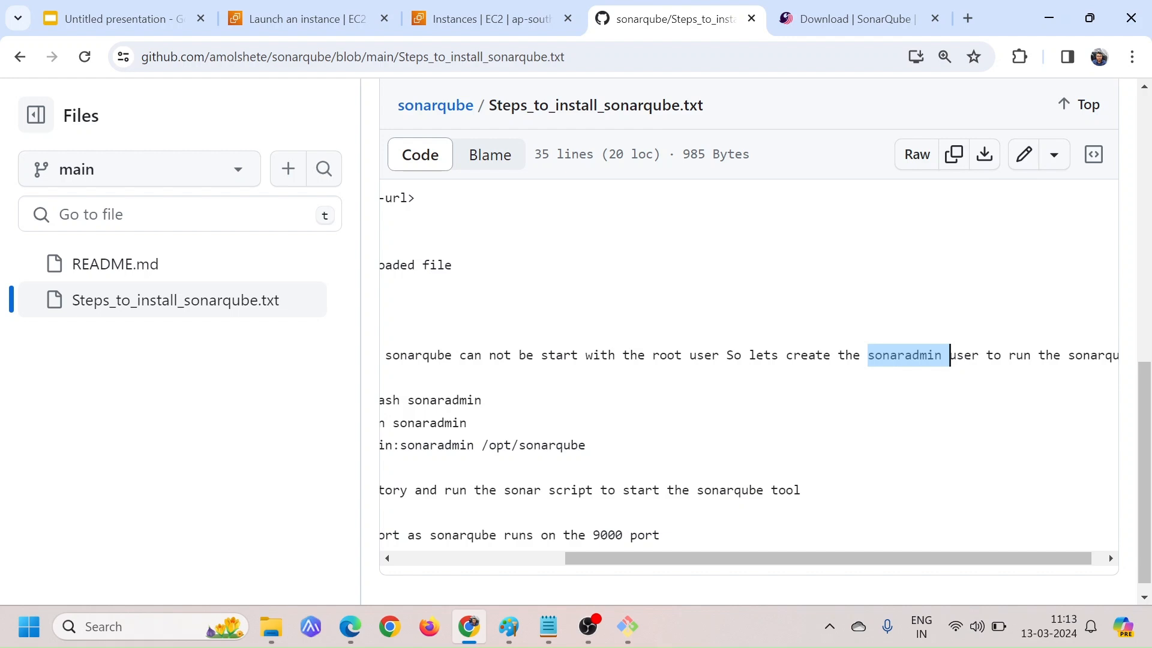
click(950, 355)
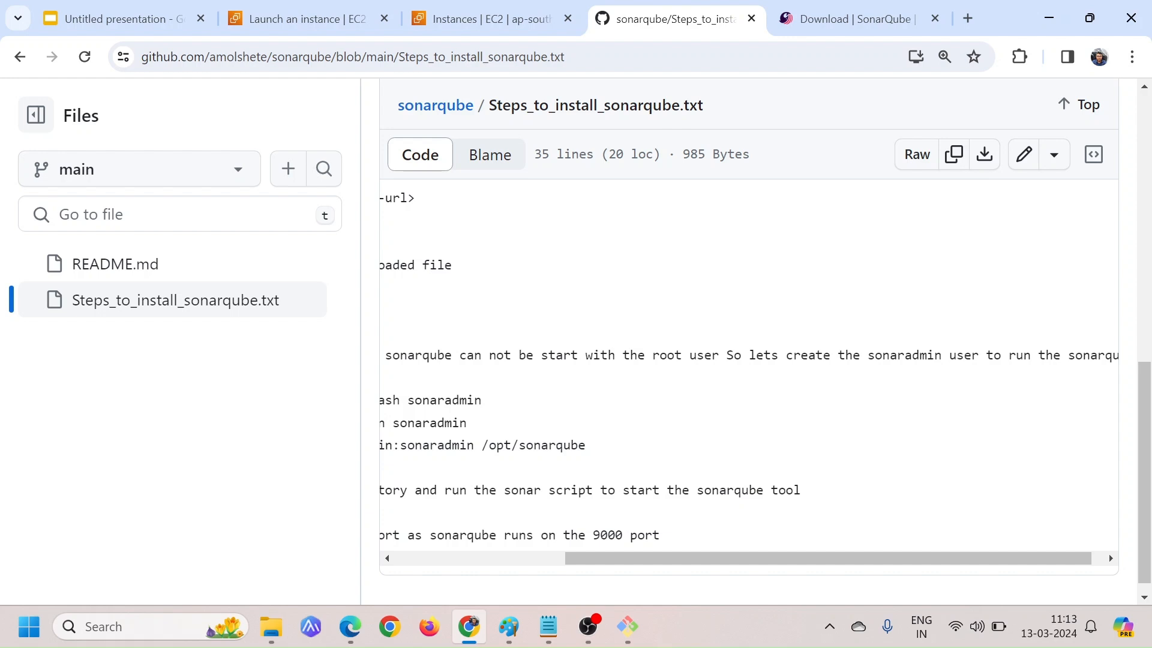
drag(875, 355, 936, 355)
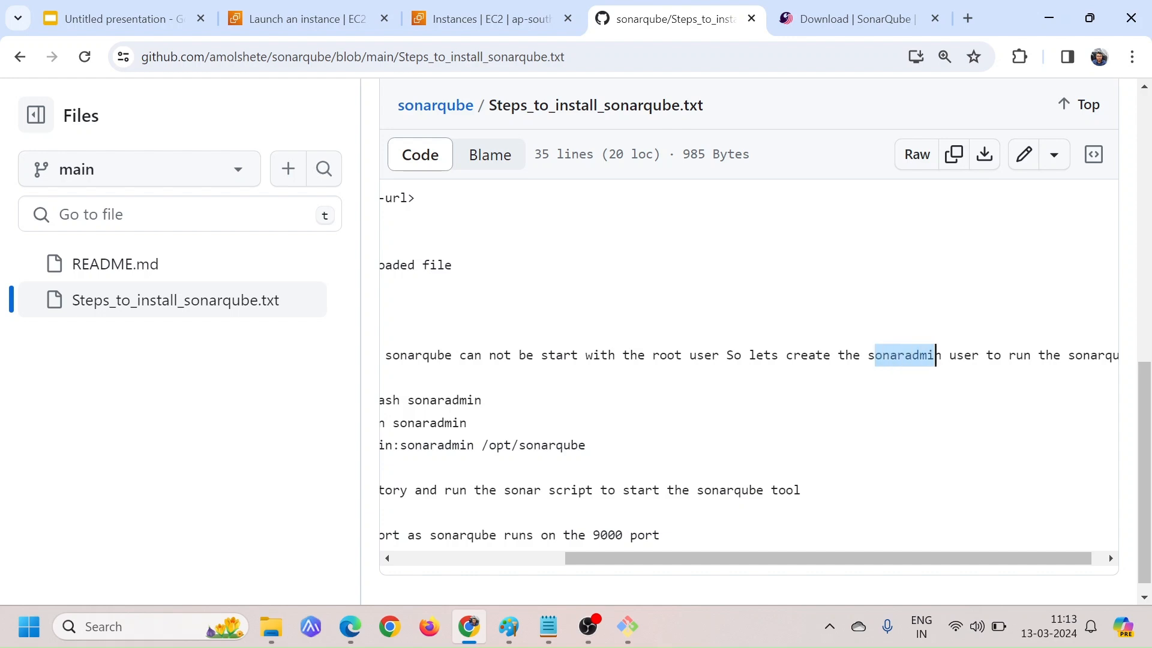
scroll(936, 355, left, 4)
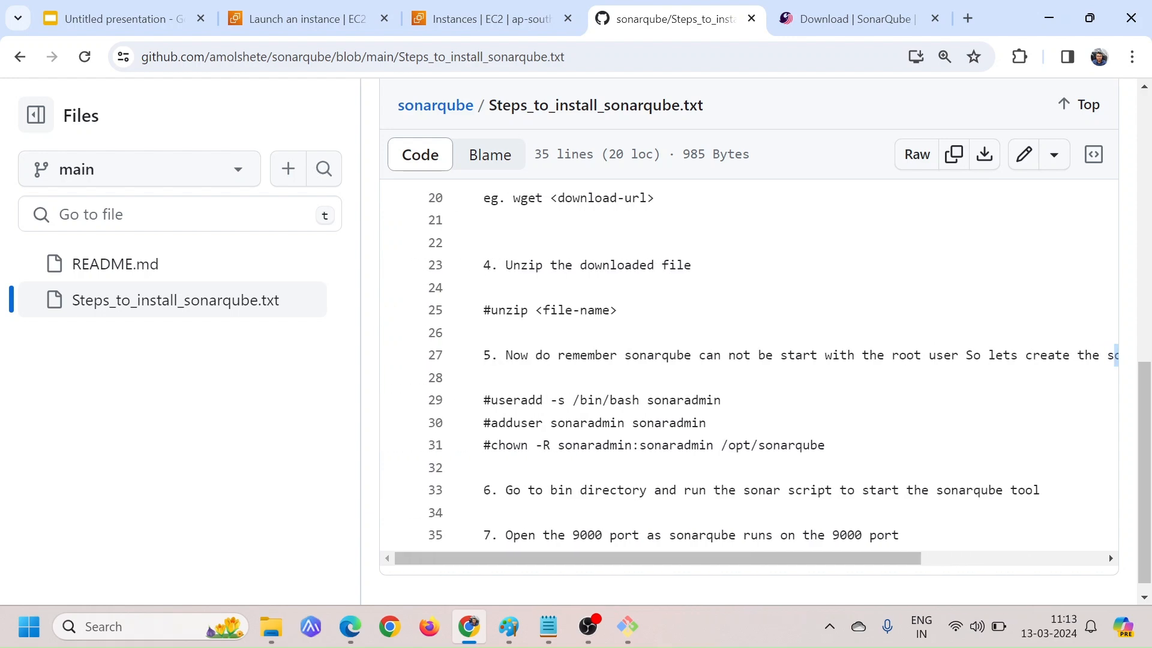
Return to the Git Bash session and list the linux-x86-64 directory with ls -l to check the ownership of sonar.sh
key(alt+Tab)
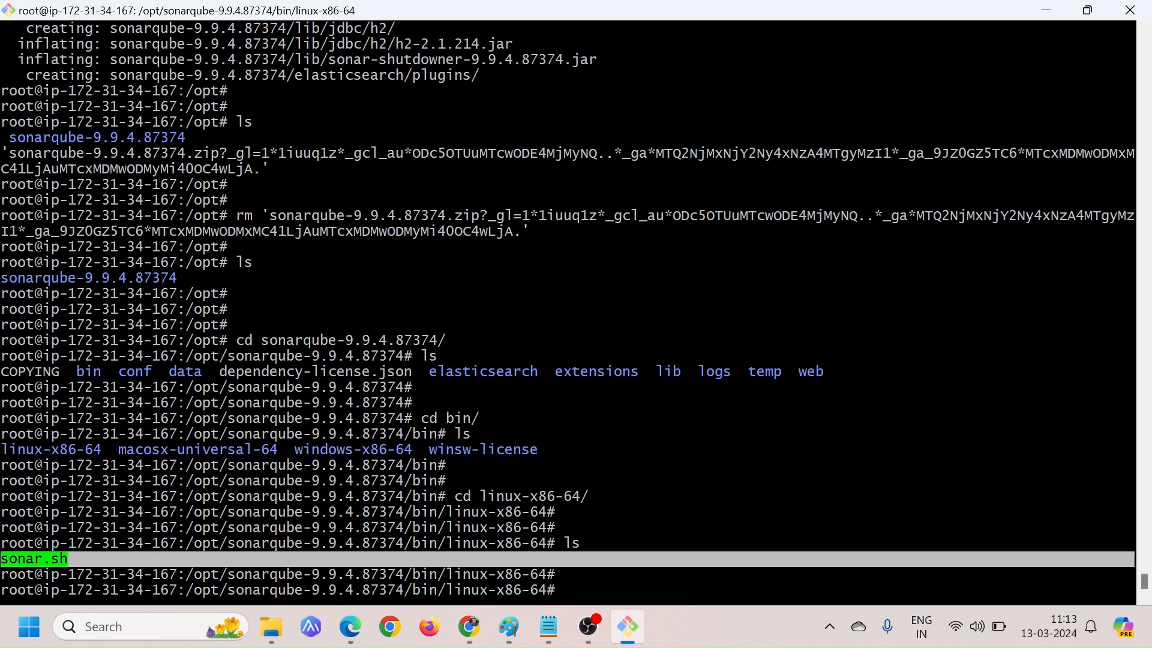
text(ls -l)
key(Return)
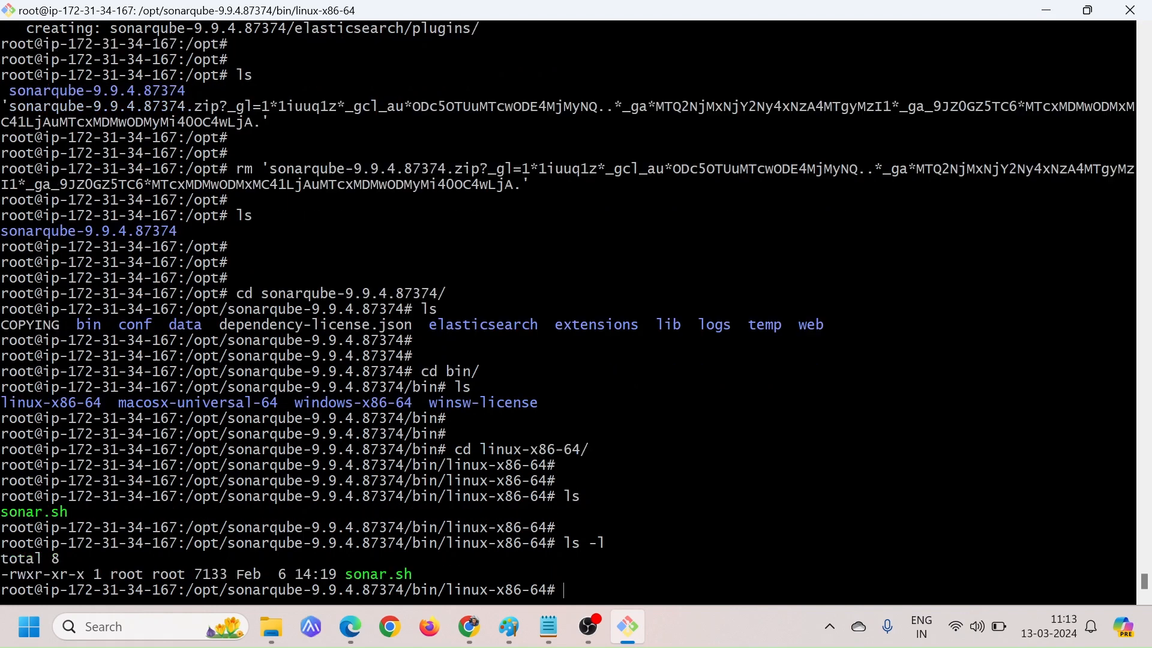
Point out the owner of sonar.sh, then move up to the bin directory and list its contents with ls
key(Return)
key(Return)
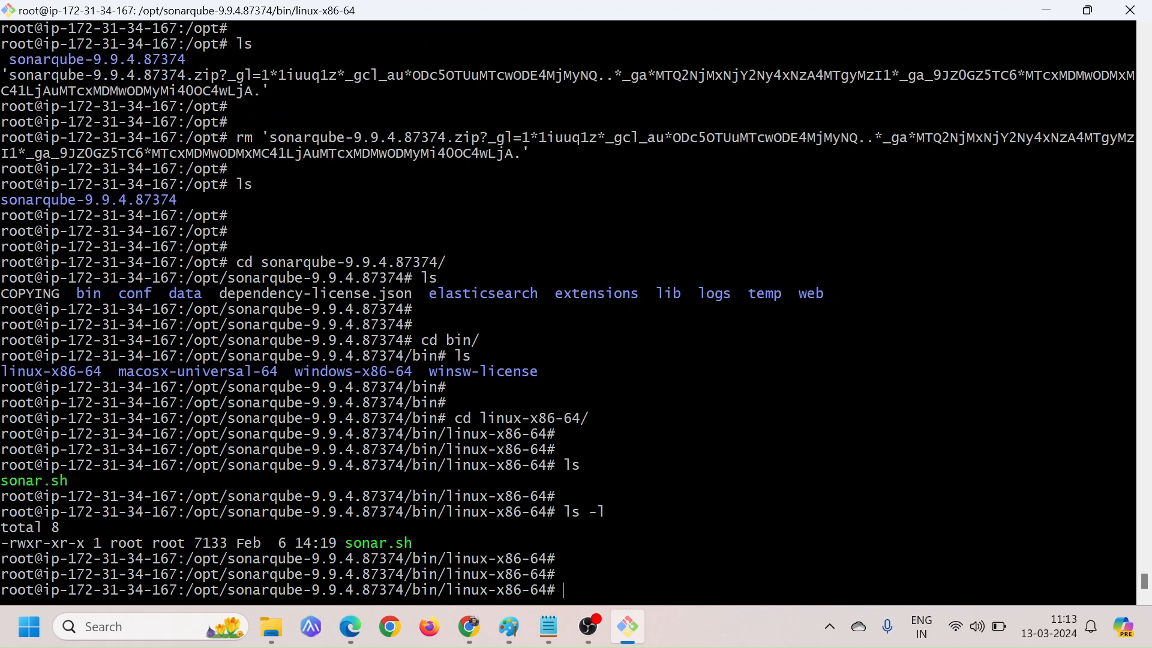
double_click(124, 543)
text(cd ..)
key(Return)
text(ls)
key(Return)
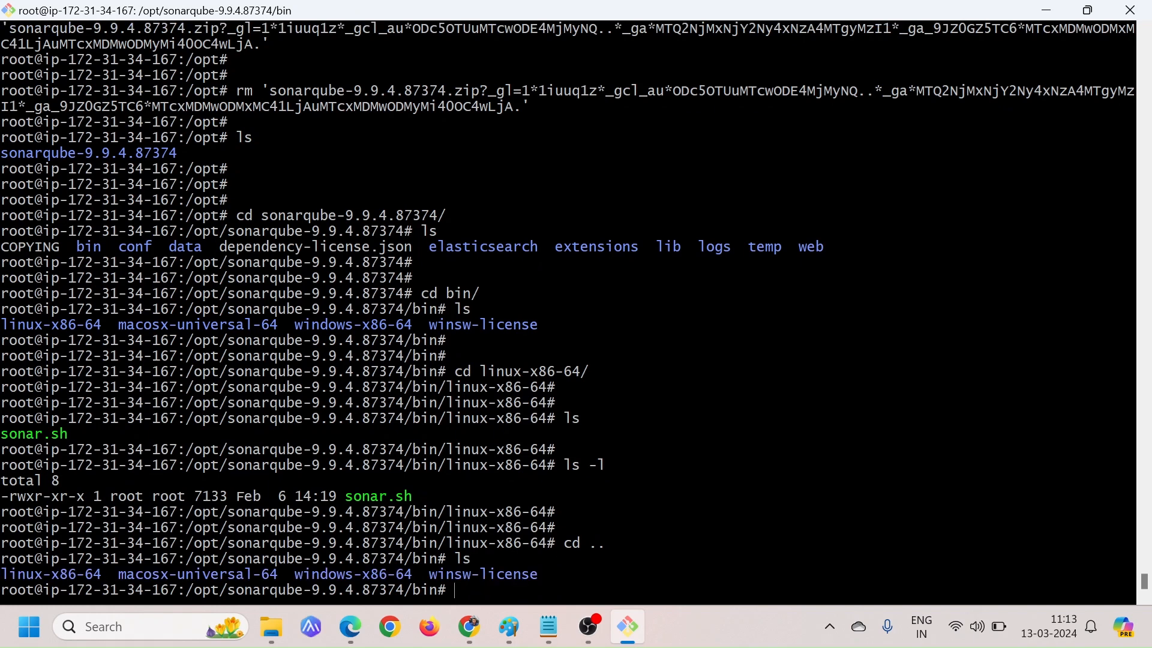
Move up to the sonarqube-9.9.4.87374 directory and list its file ownership with ls -l
text(cd ..)
key(Return)
text(ls -l)
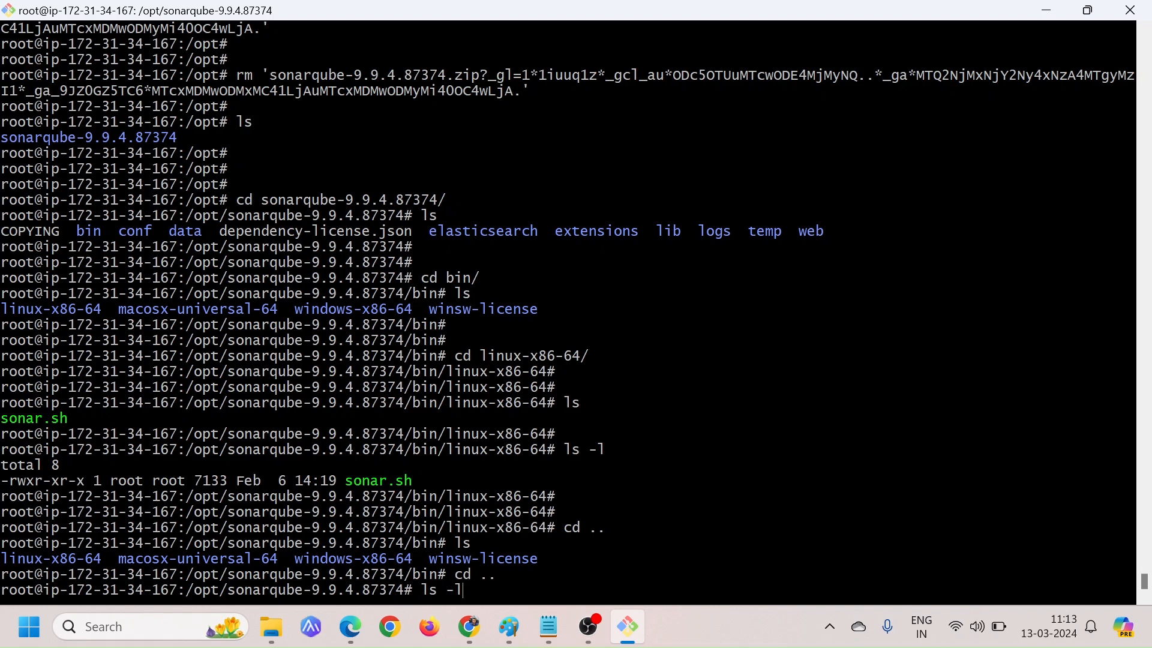
key(Return)
key(Return)
key(Return)
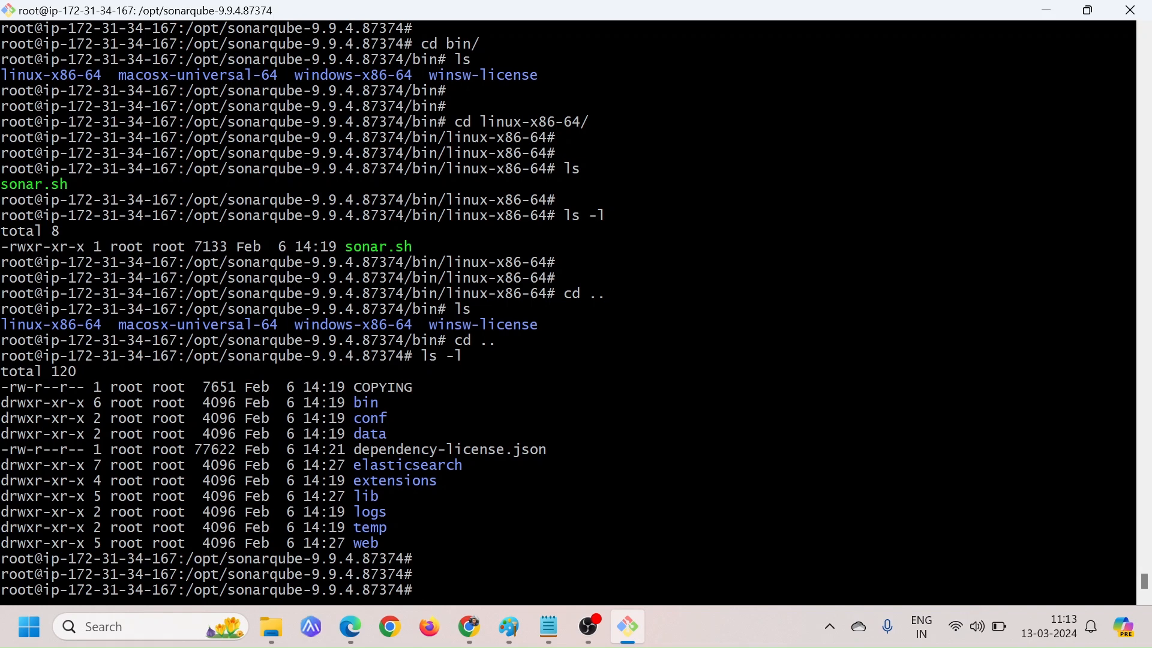
Switch to the GitHub install steps in Chrome and review the useradd and adduser commands for sonaradmin
key(alt+Tab)
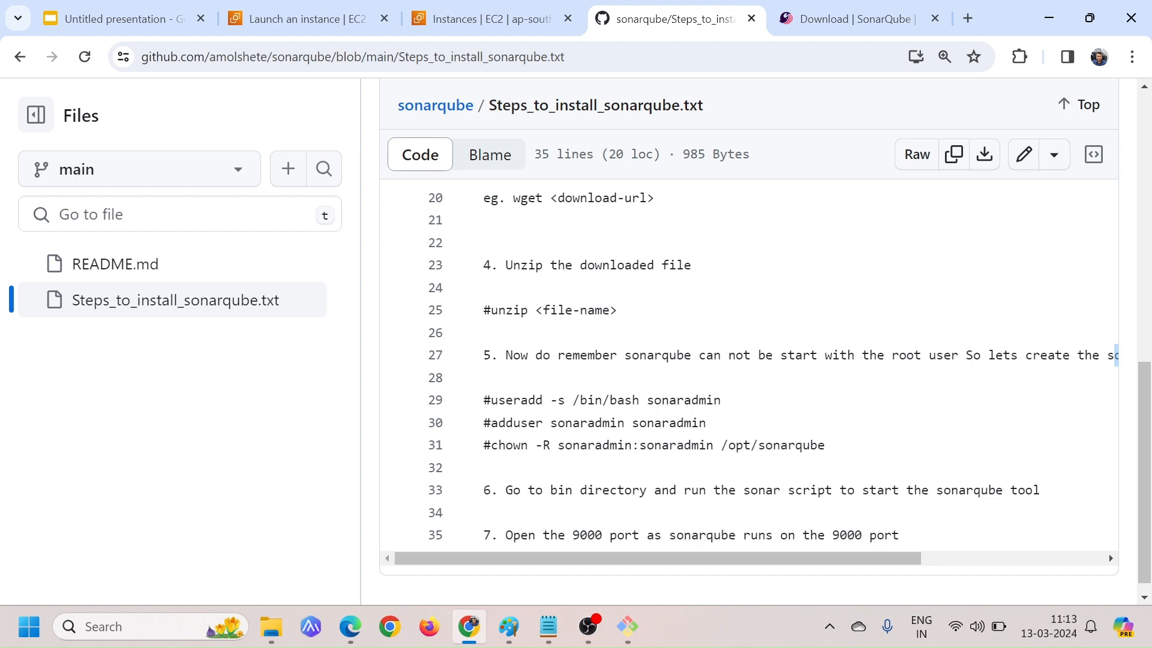
drag(490, 400, 721, 400)
click(722, 399)
drag(498, 422, 618, 423)
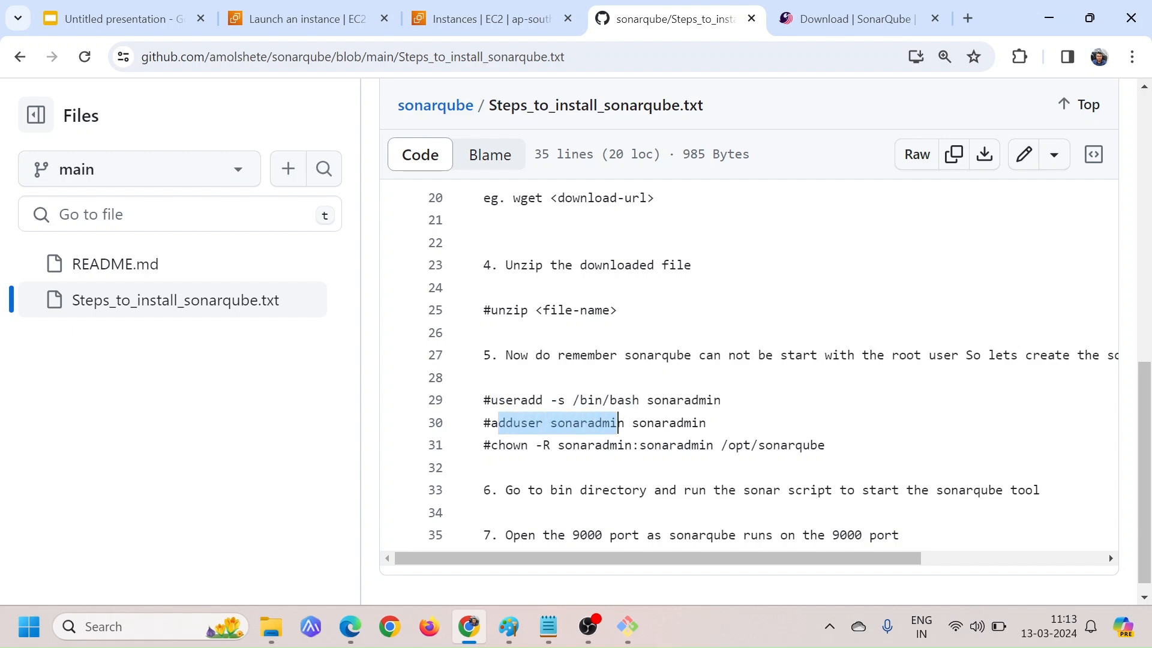
click(618, 422)
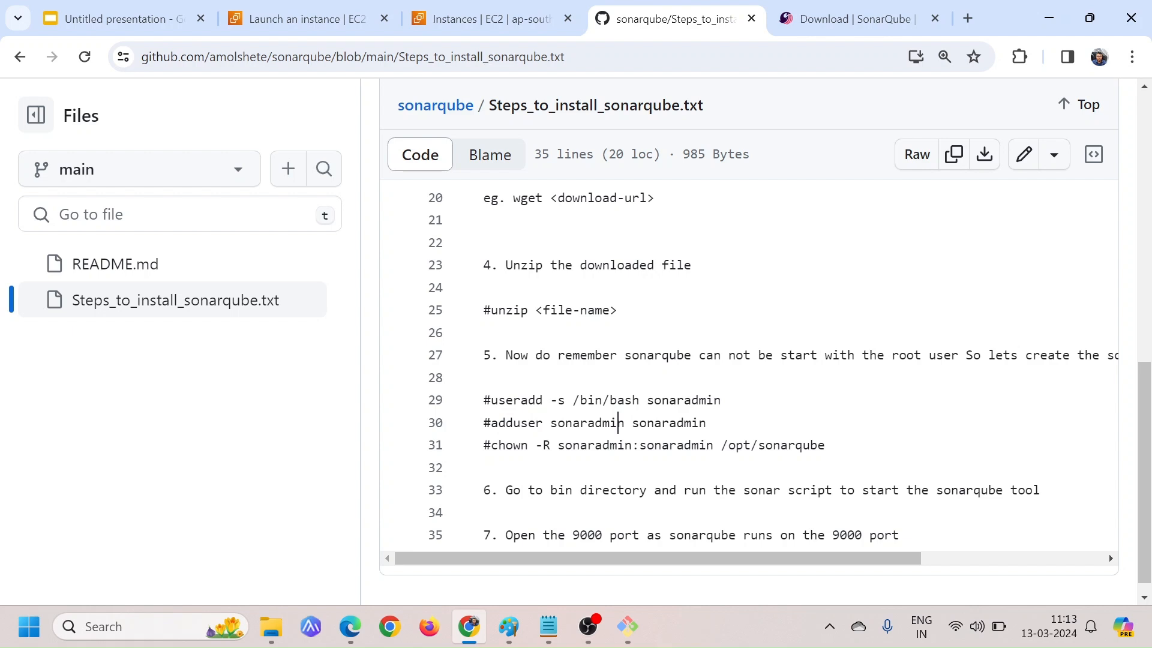
Review the recursive chown command and its /opt/sonarqube target path, then switch back to the Git Bash session
drag(490, 444, 647, 445)
click(647, 444)
drag(720, 444, 819, 445)
click(818, 445)
double_click(817, 445)
click(826, 445)
double_click(826, 444)
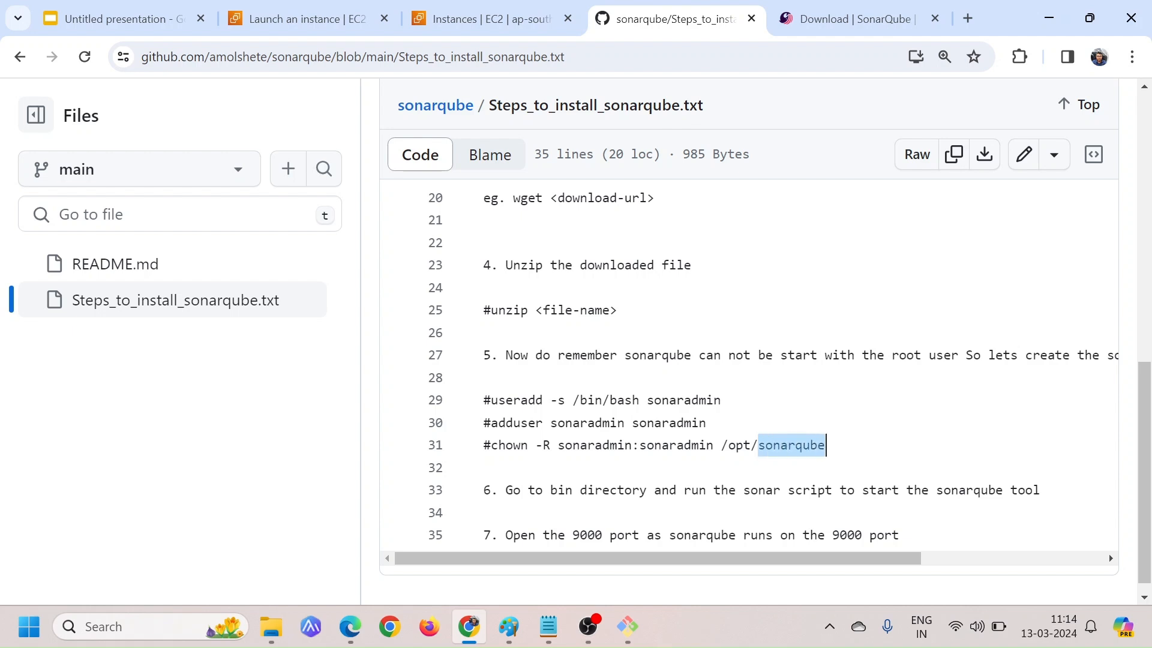
click(826, 444)
key(alt+Tab)
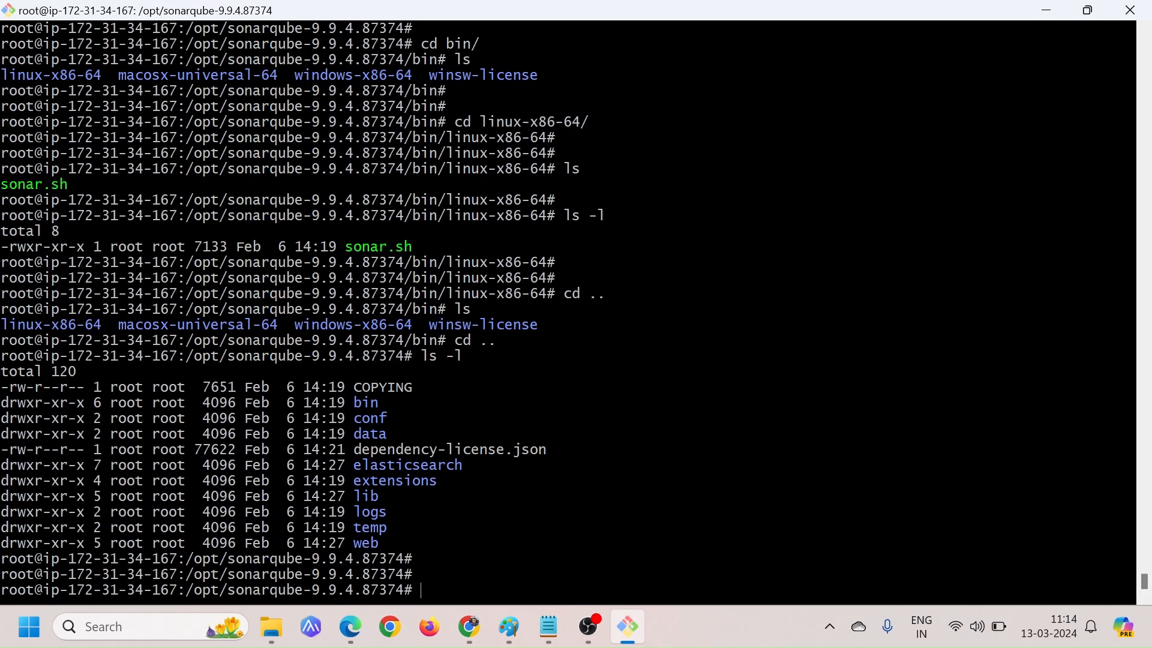
Copy the useradd -s /bin/bash sonaradmin command from the GitHub steps in Chrome and run it in the Git Bash session
key(alt+Tab)
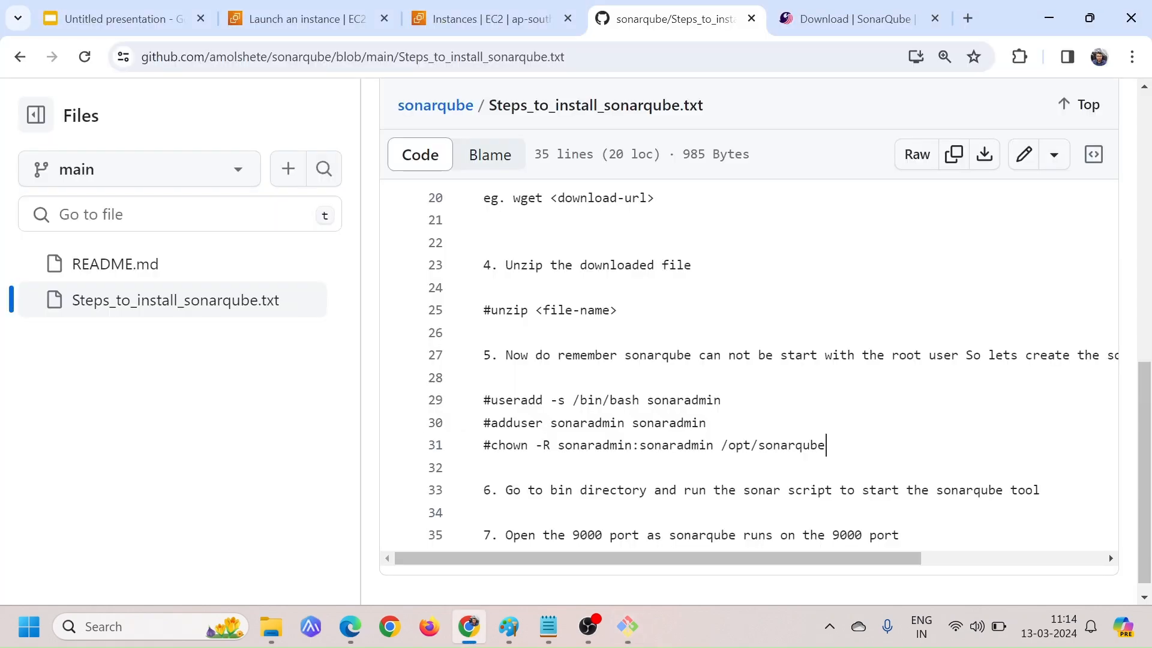
drag(491, 400, 721, 399)
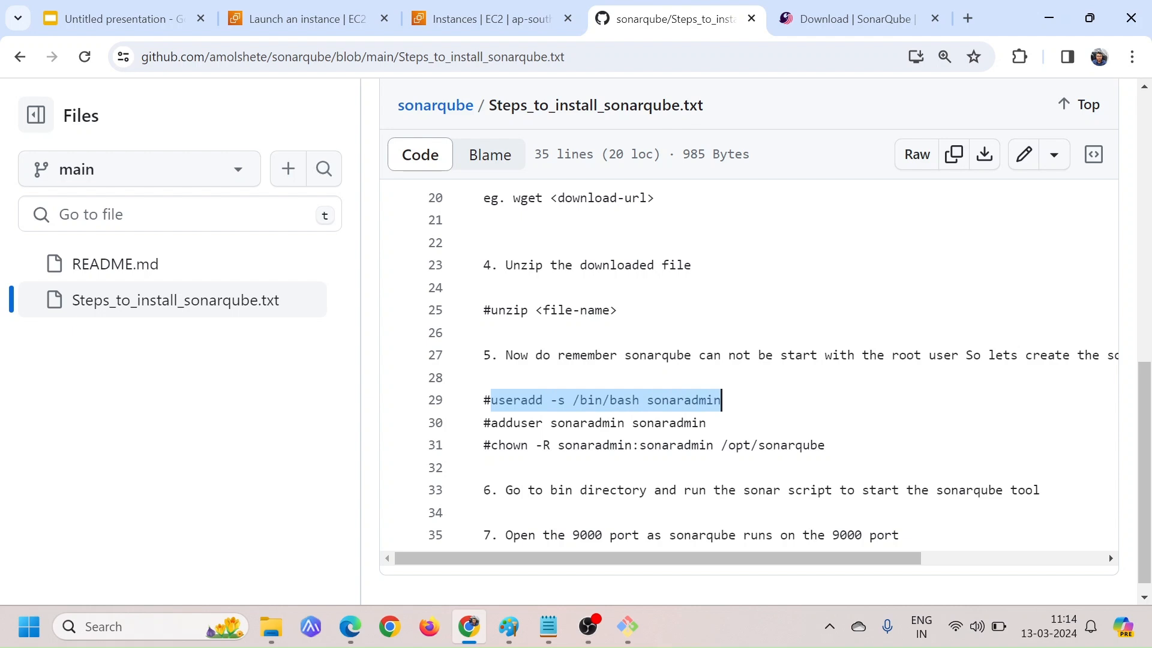
click(722, 399)
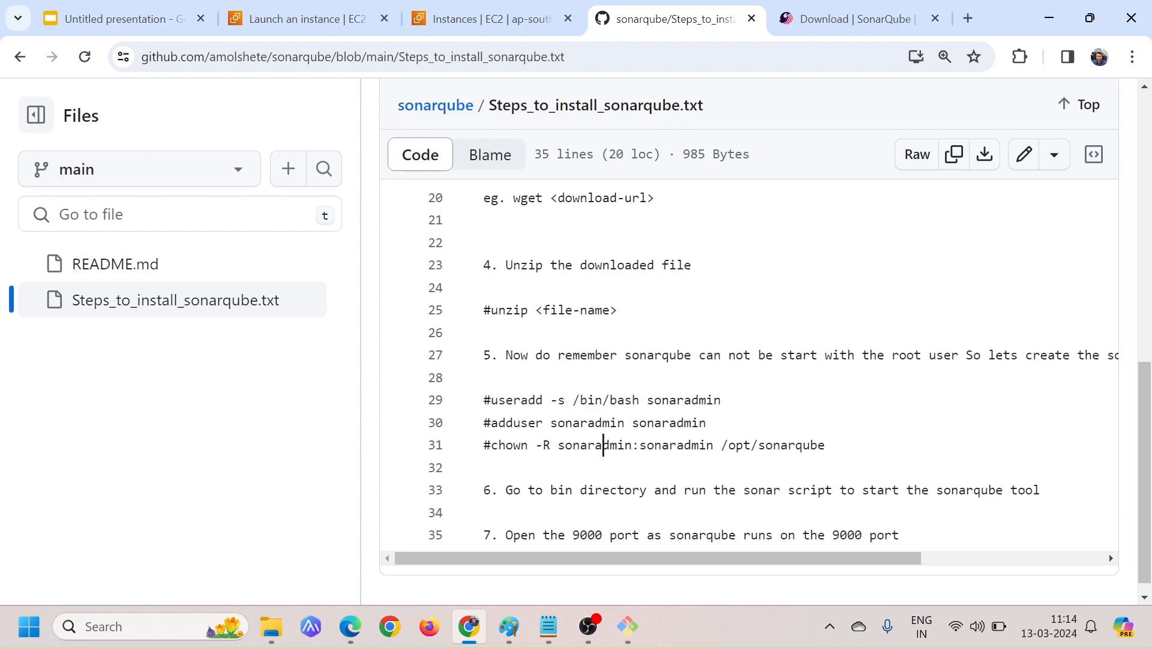
drag(572, 400, 640, 400)
click(640, 400)
drag(490, 400, 722, 400)
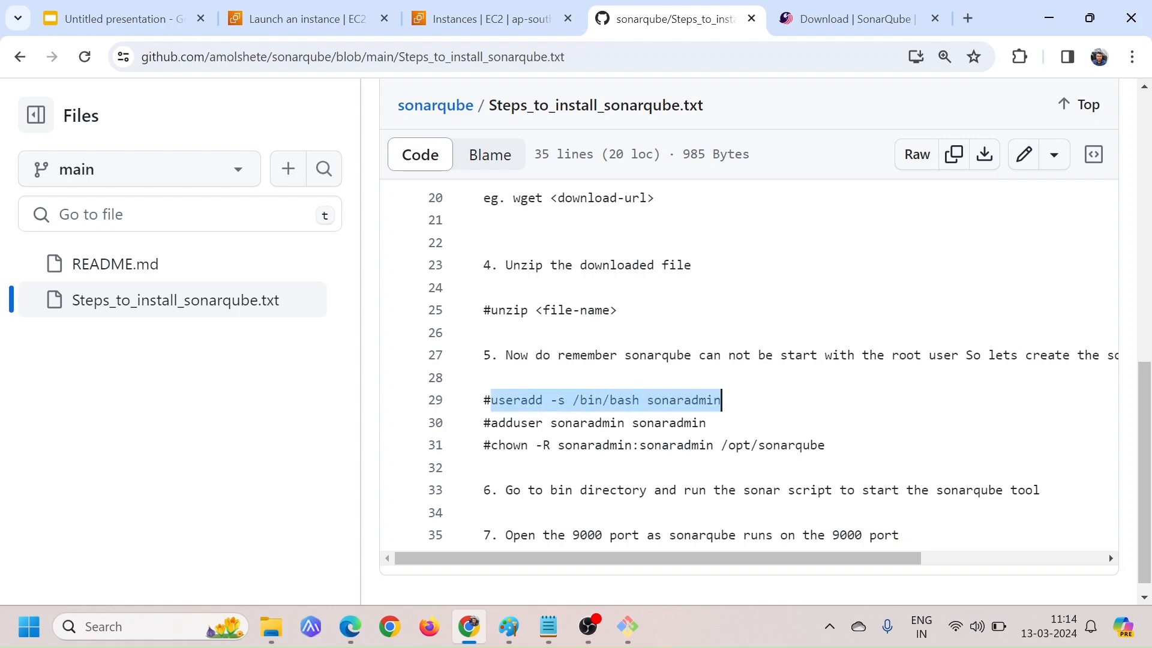
key(alt+Tab)
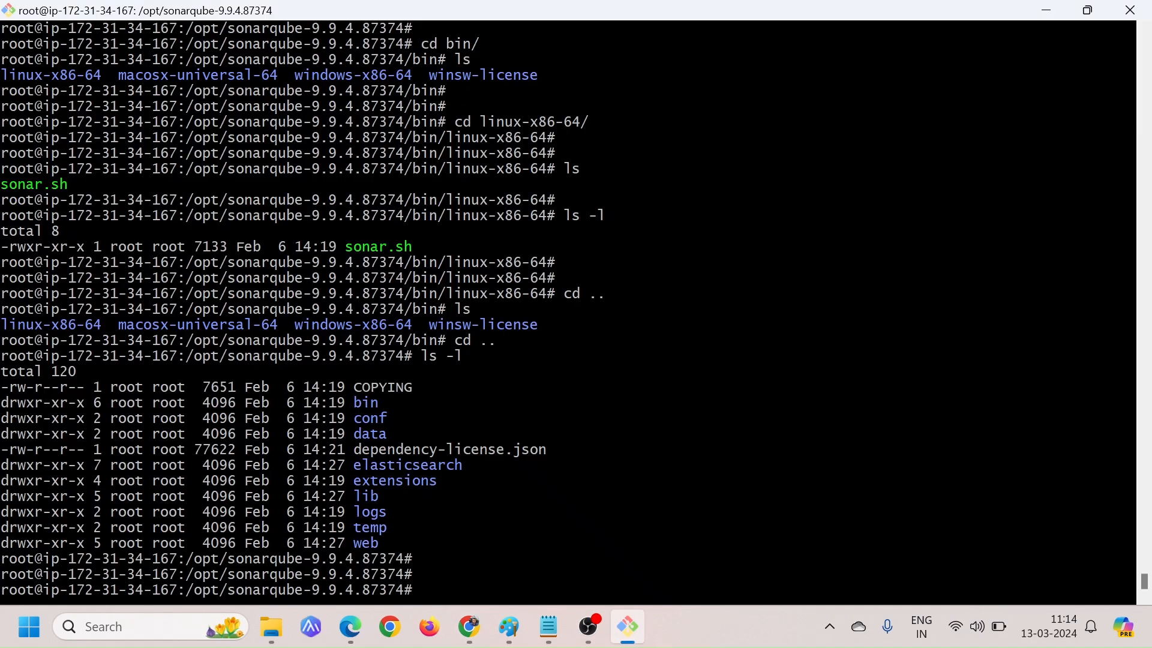
right_click(502, 244)
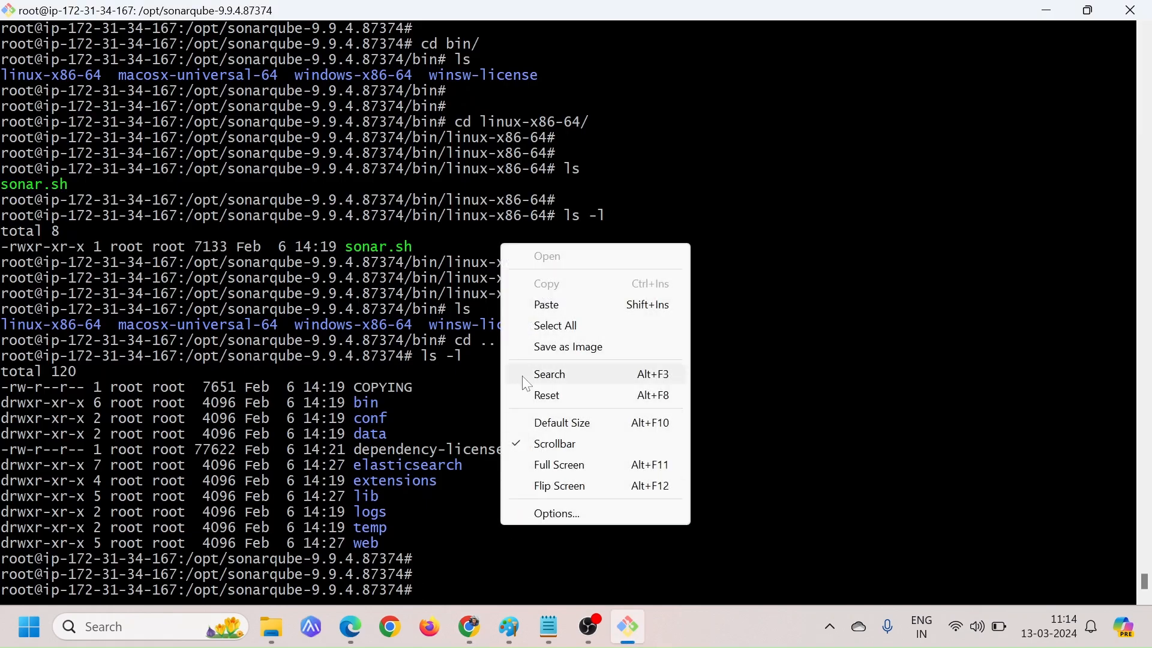
click(545, 304)
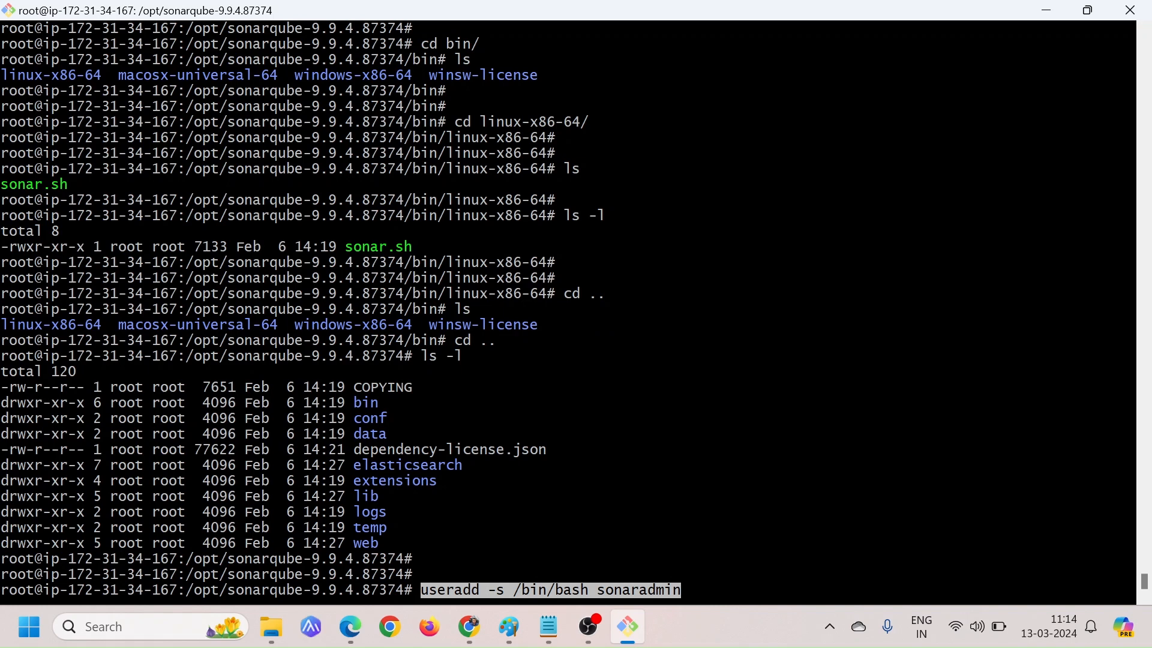
key(Return)
Copy adduser sonaradmin sonaradmin from the GitHub steps in Chrome, run it in Git Bash and point out its output
key(alt+Tab)
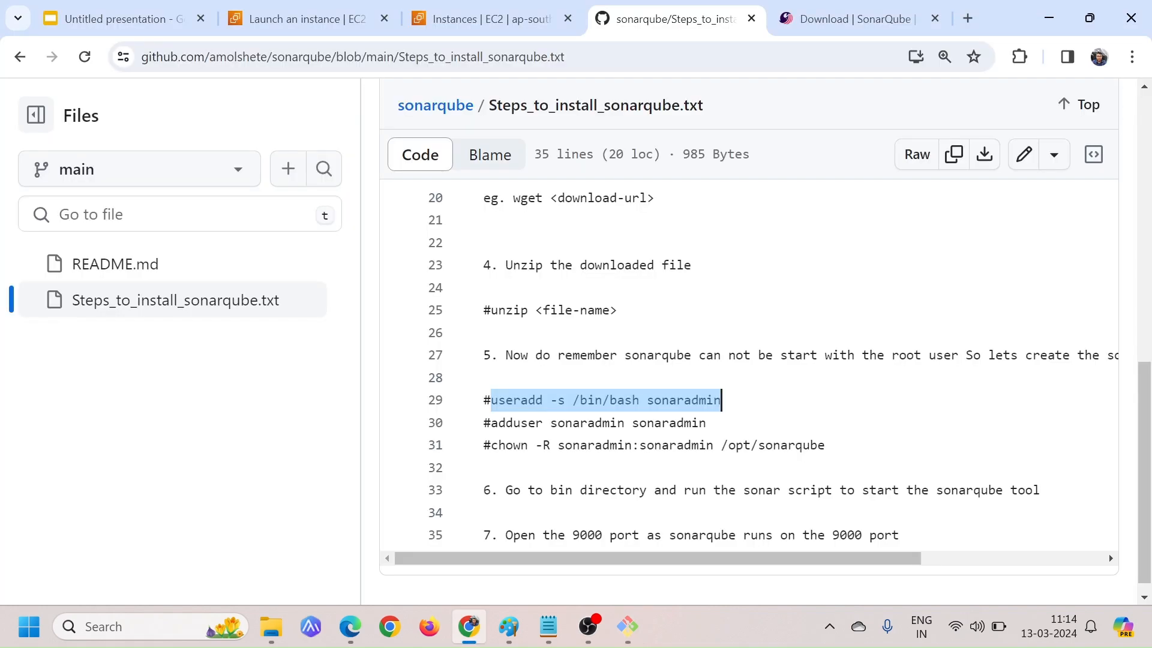
drag(490, 423, 707, 422)
key(ctrl+c)
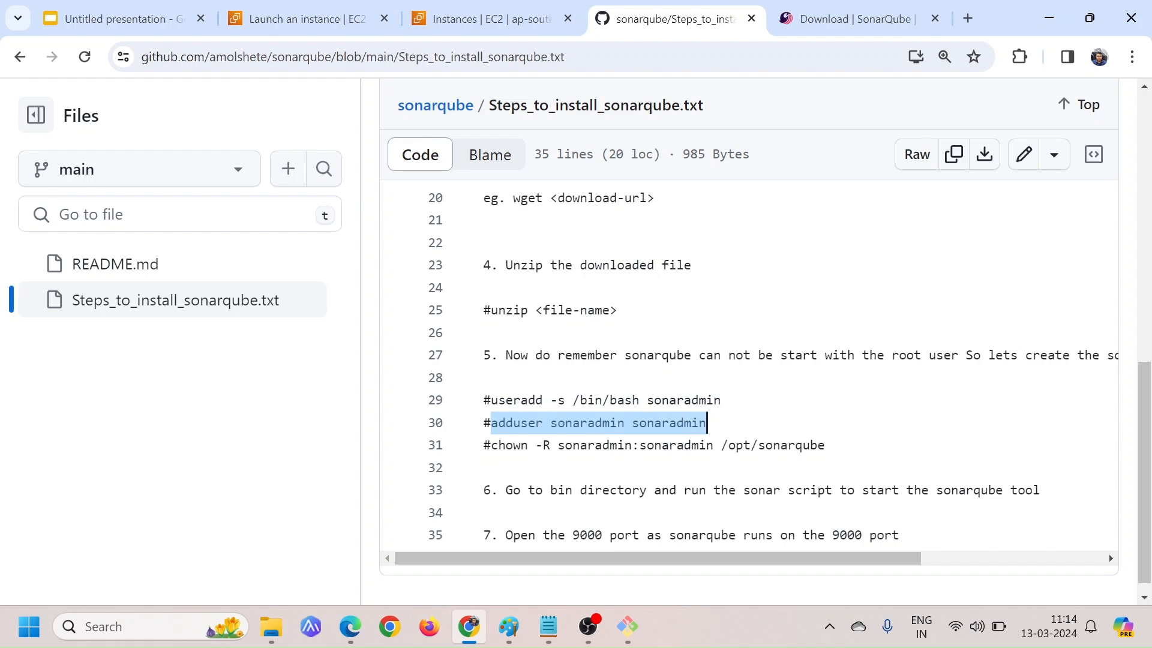
key(alt+Tab)
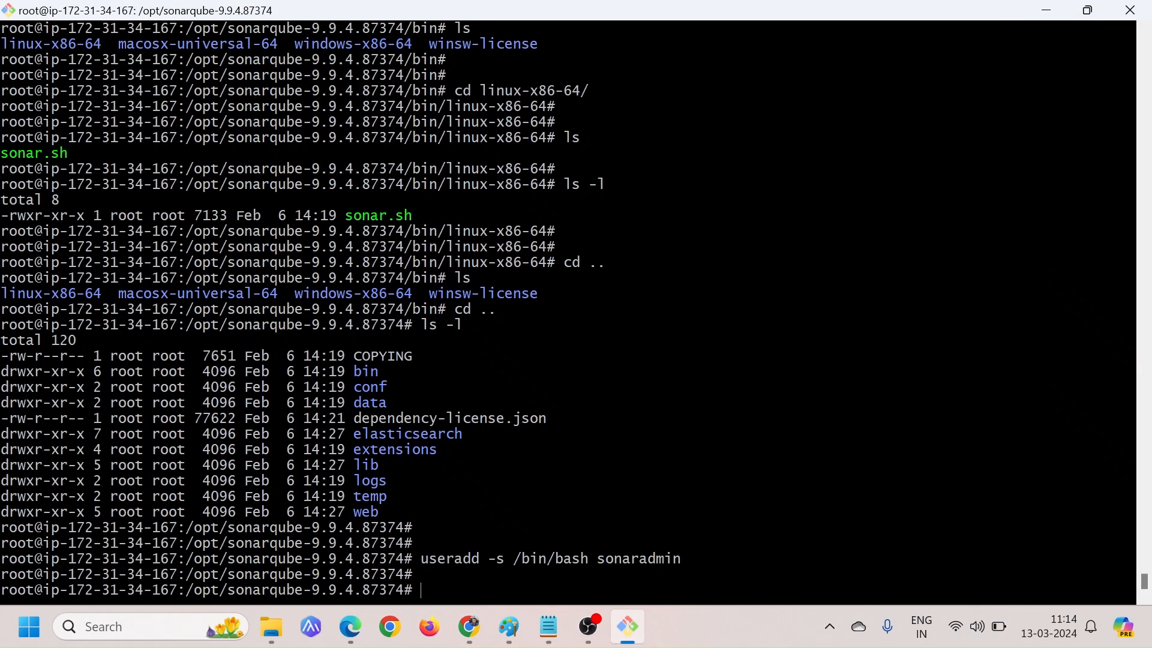
right_click(527, 400)
click(572, 180)
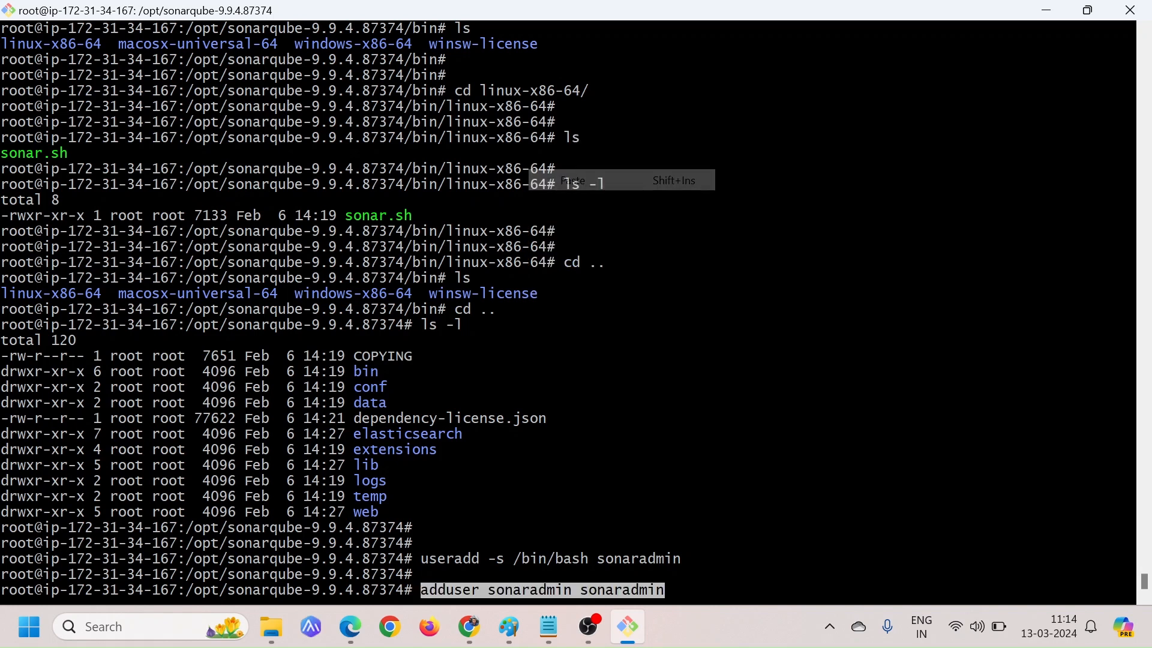
key(Return)
key(Return)
key(Return)
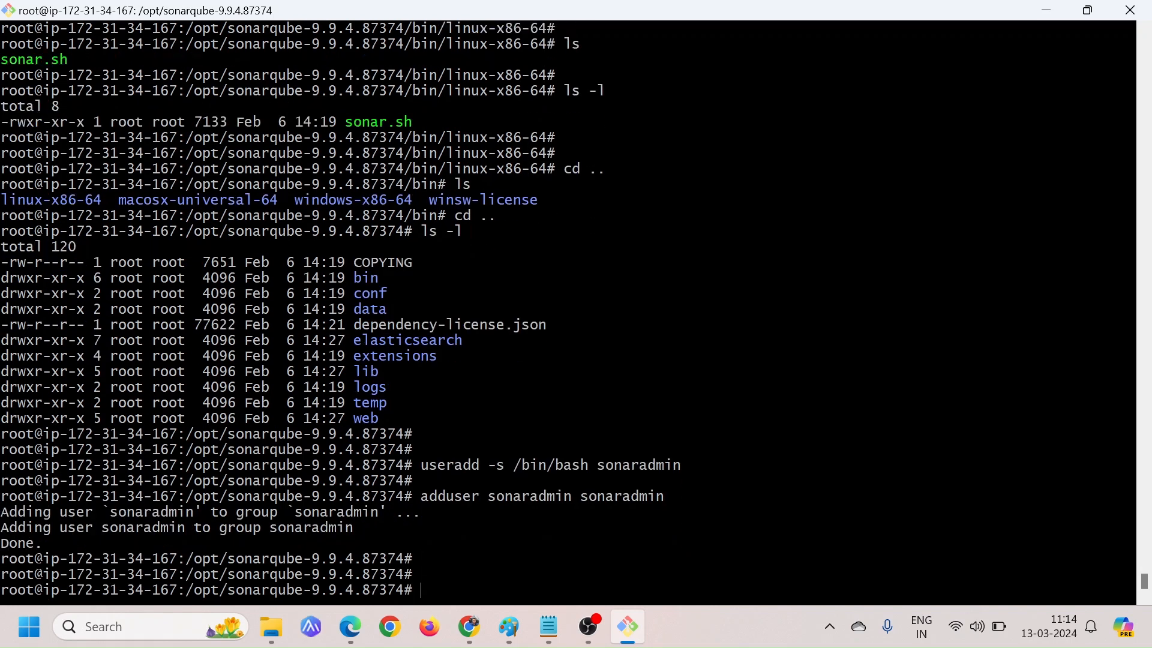
double_click(152, 513)
double_click(337, 512)
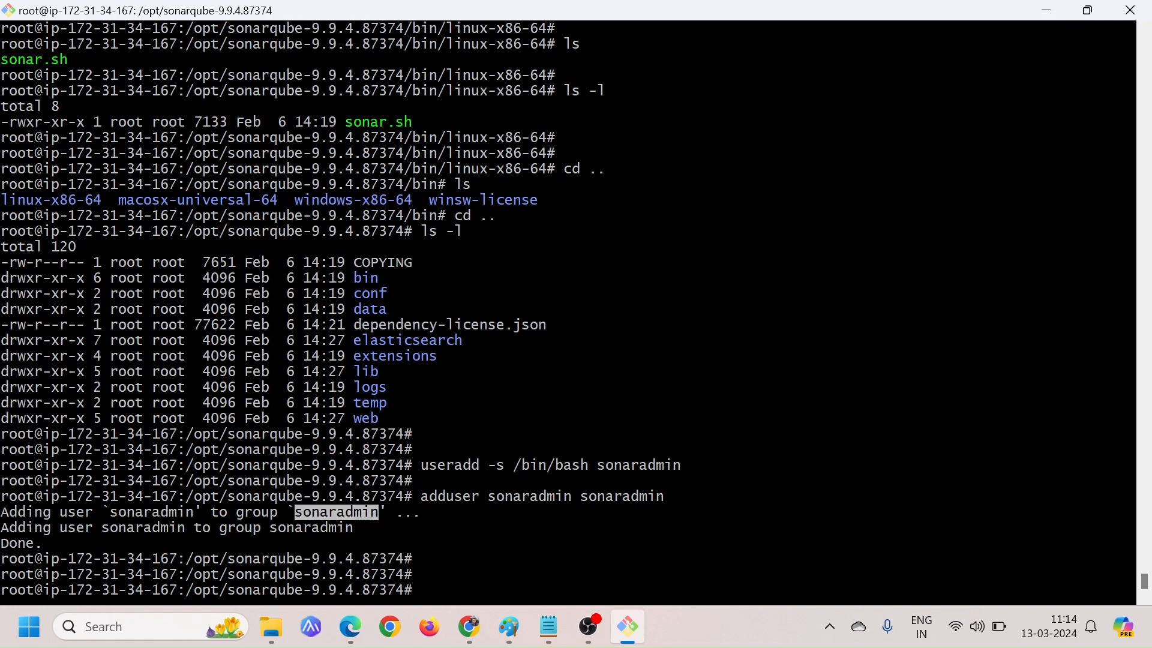
double_click(18, 543)
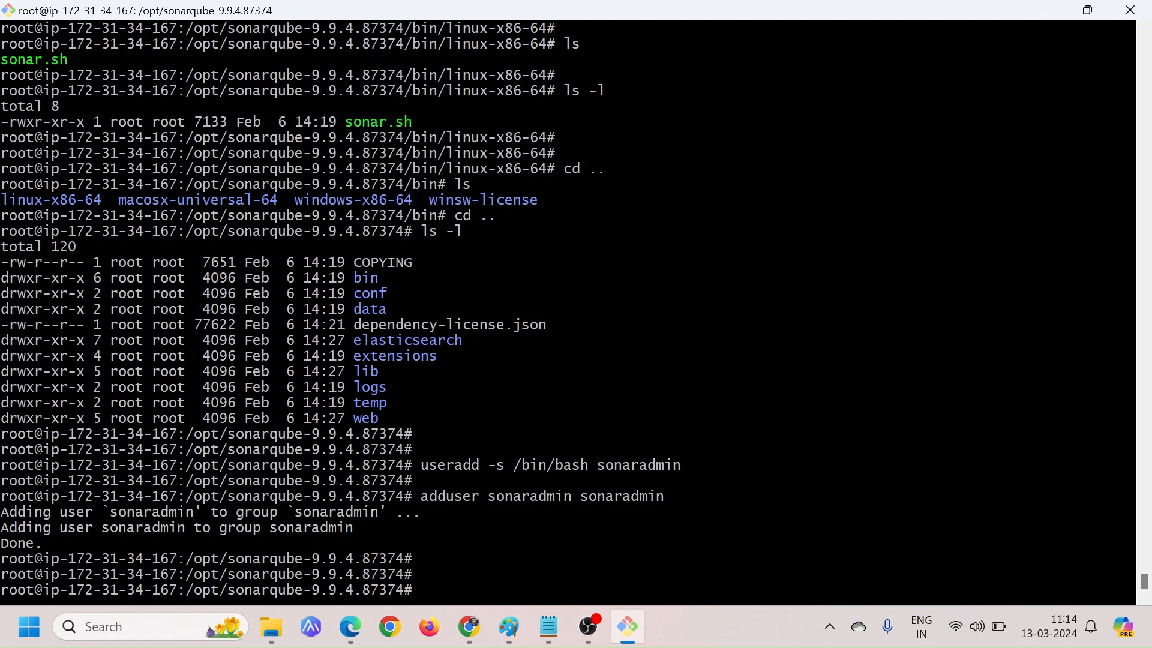
Following the GitHub steps, run chown -R sonaradmin:sonaradmin /opt/sonarqube-9.9.4.87374/ in Git Bash to change the directory's ownership
key(alt+Tab)
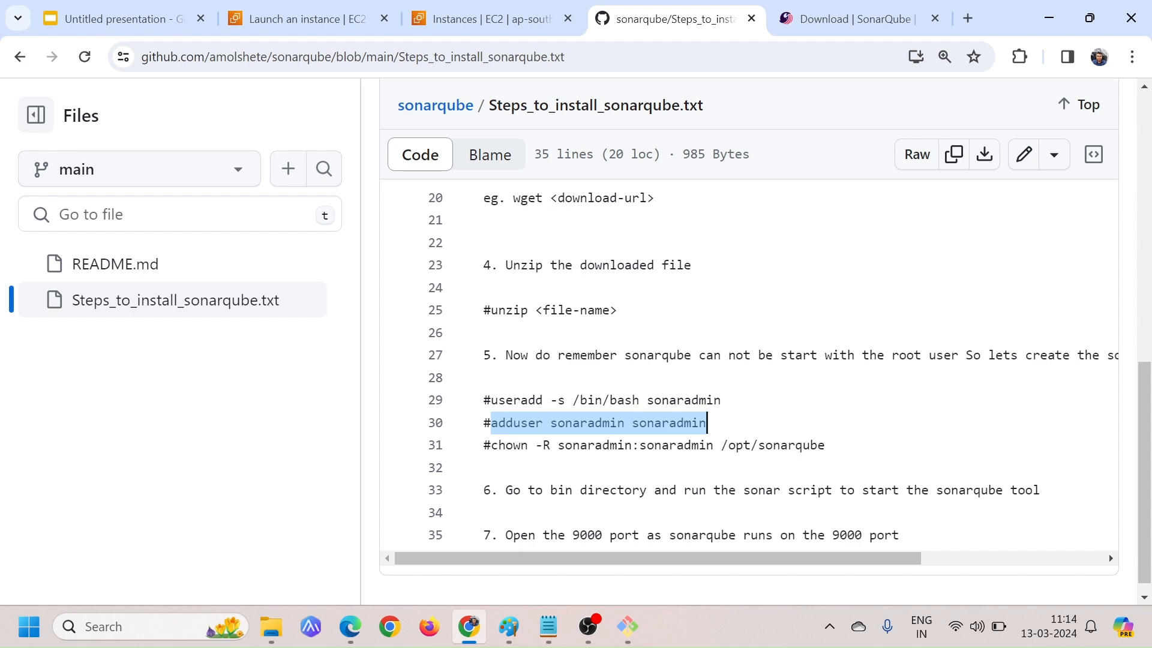
key(alt+Tab)
text(cho)
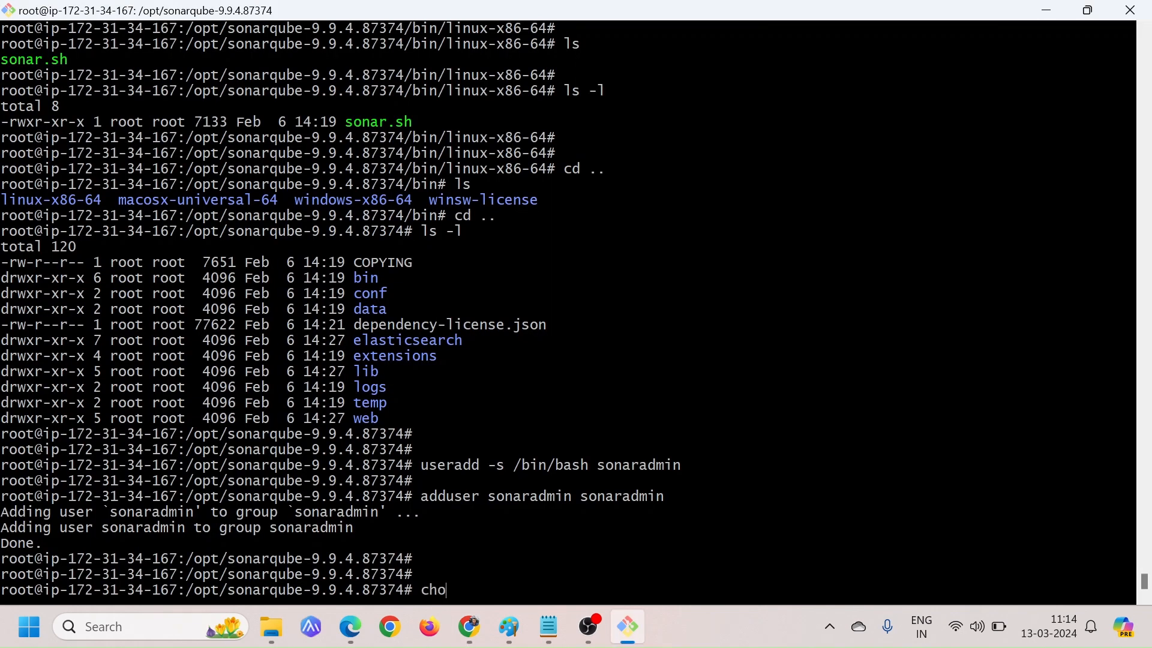
text(wn -R)
key(alt+Tab)
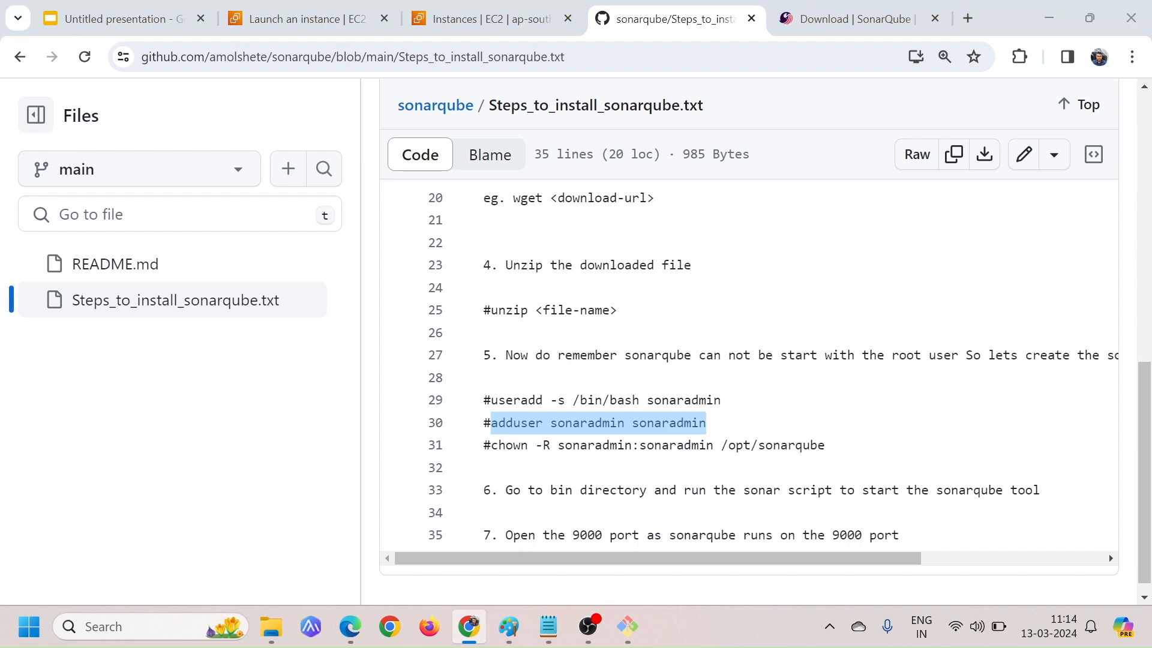
key(alt+Tab)
text(sonar)
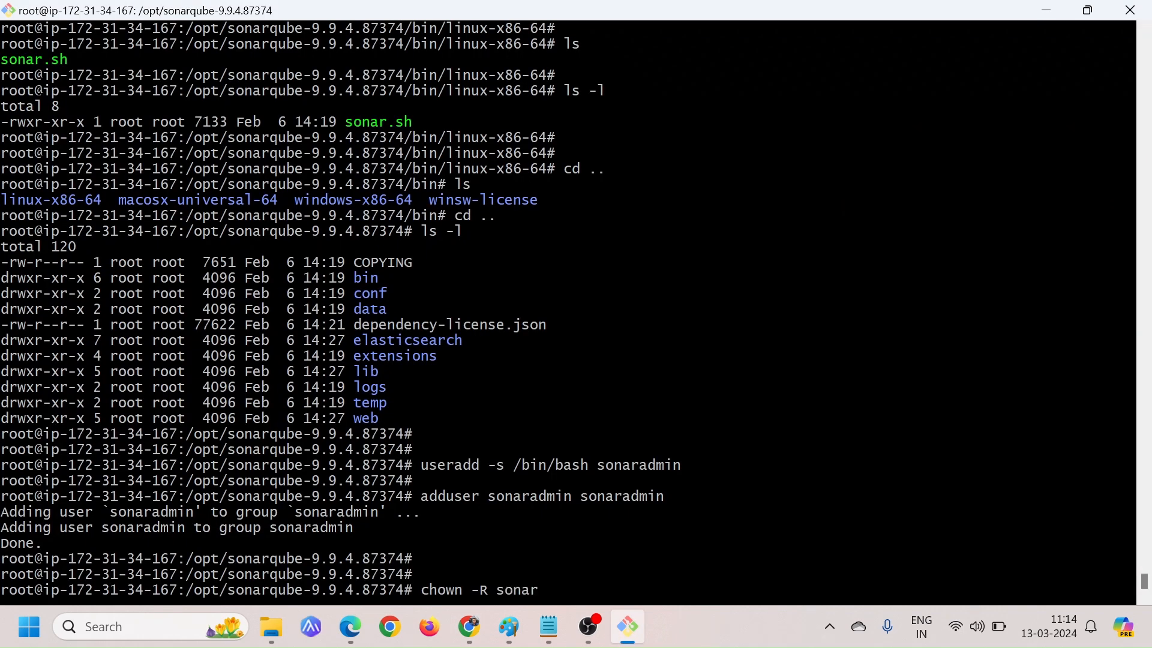
text(admin:sonaradmin )
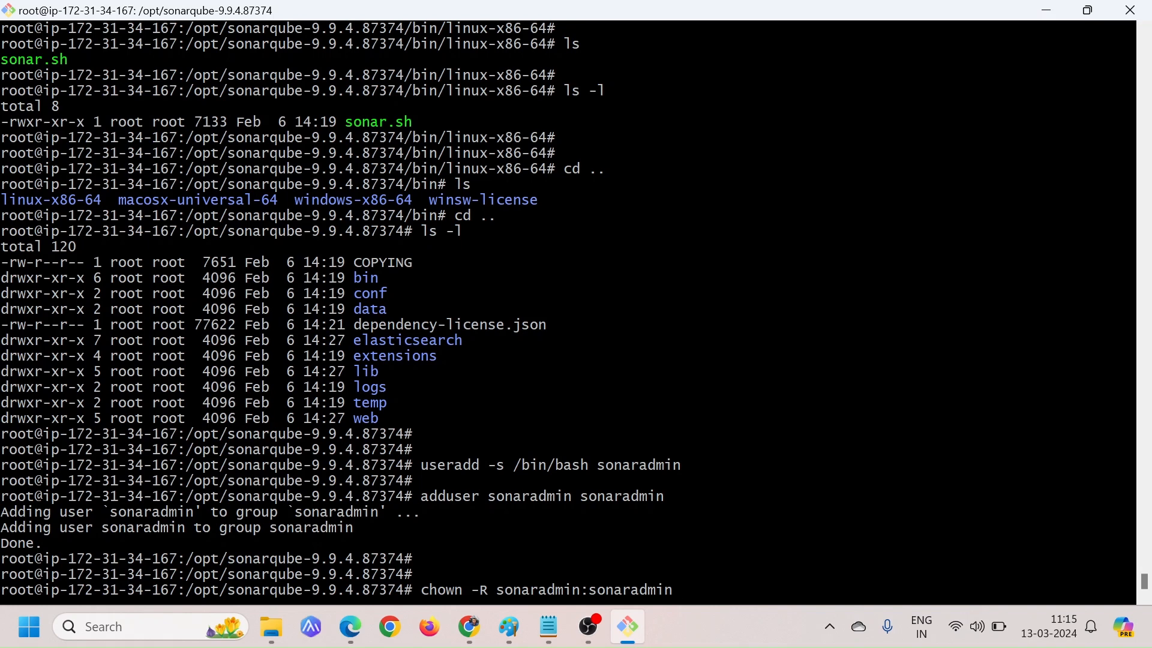
text(/opt/so)
key(Tab)
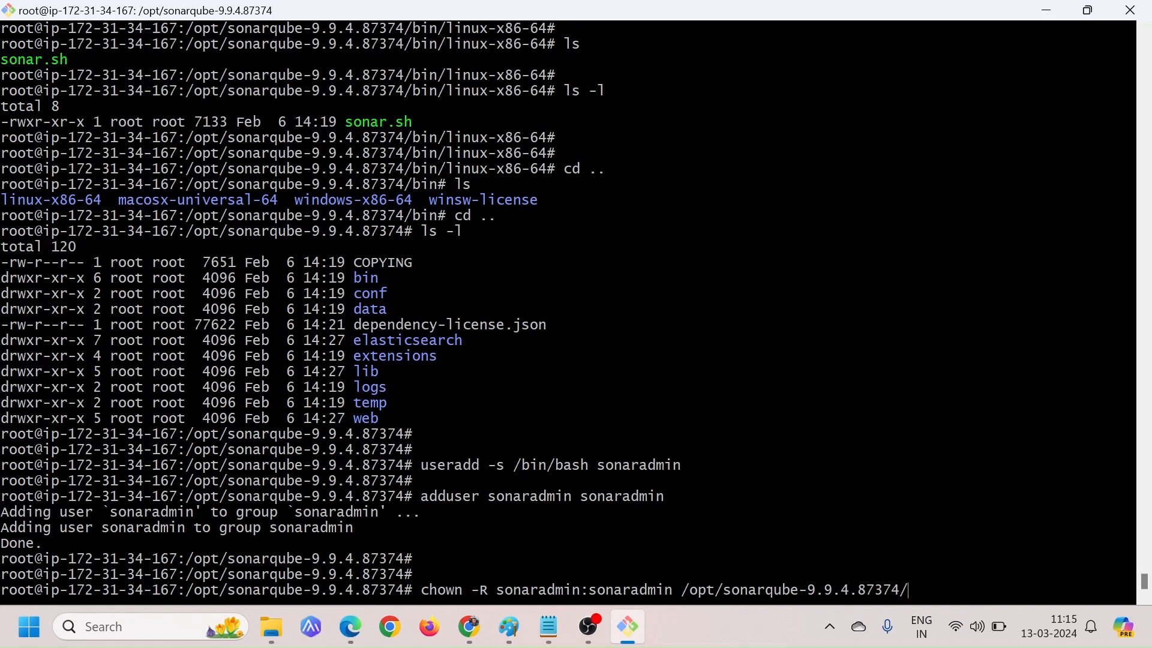
key(Return)
key(Return)
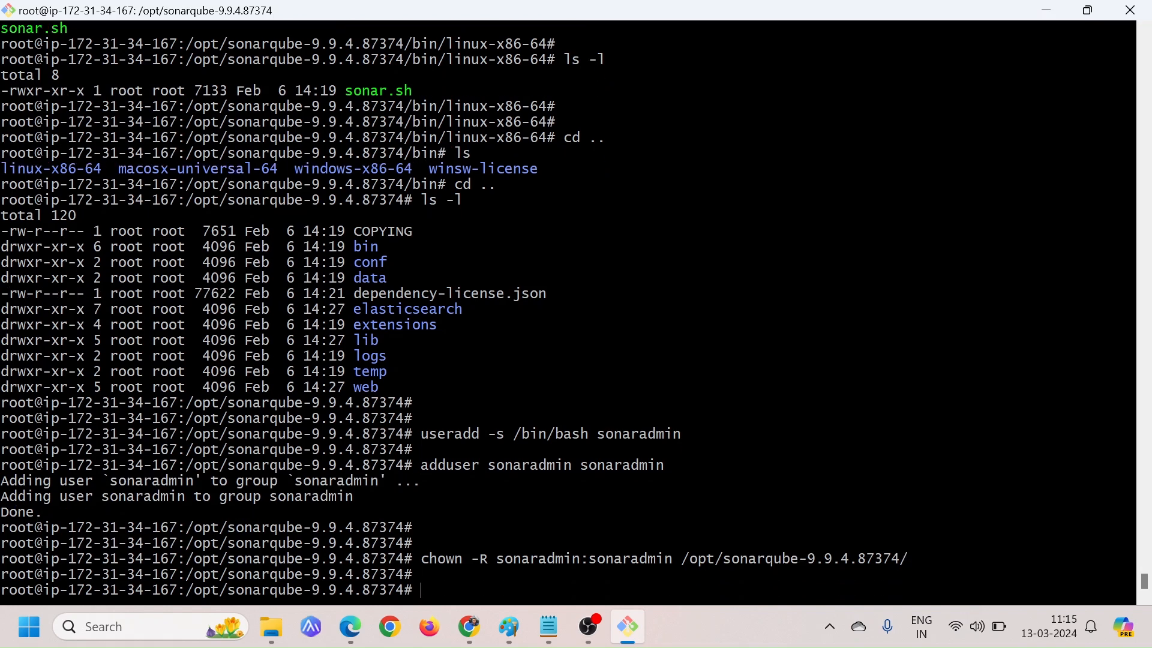
List the SonarQube directory with ls -l and compare the file owners with those in the earlier listing
text(ls -l)
key(Return)
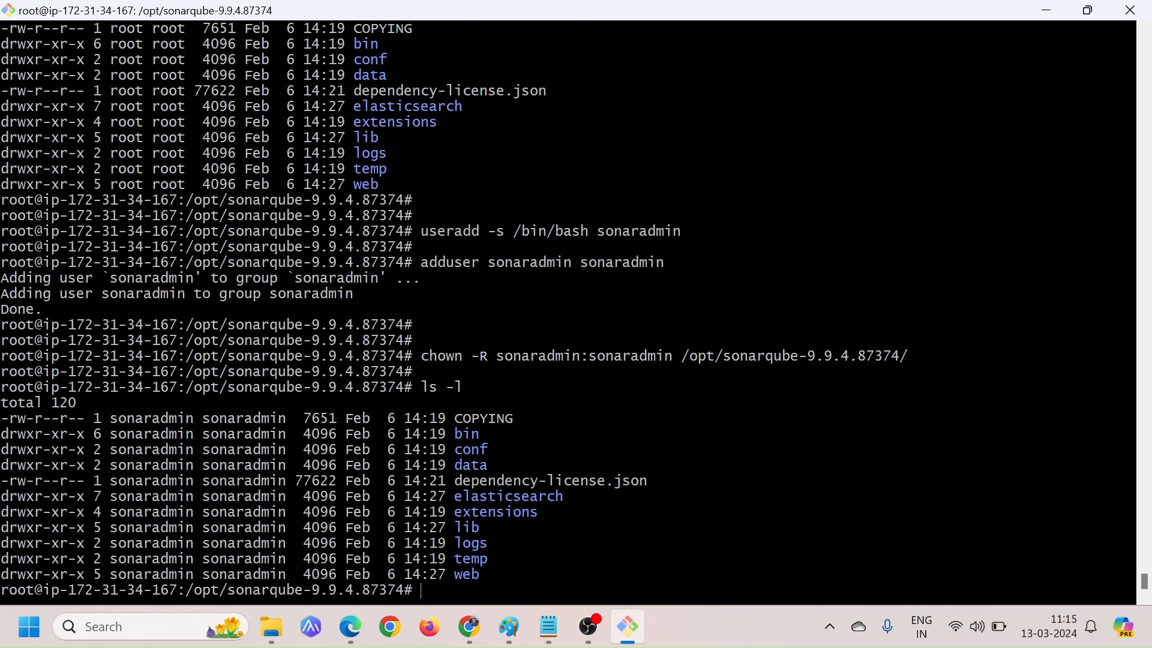
key(Return)
scroll(454, 310, up, 2)
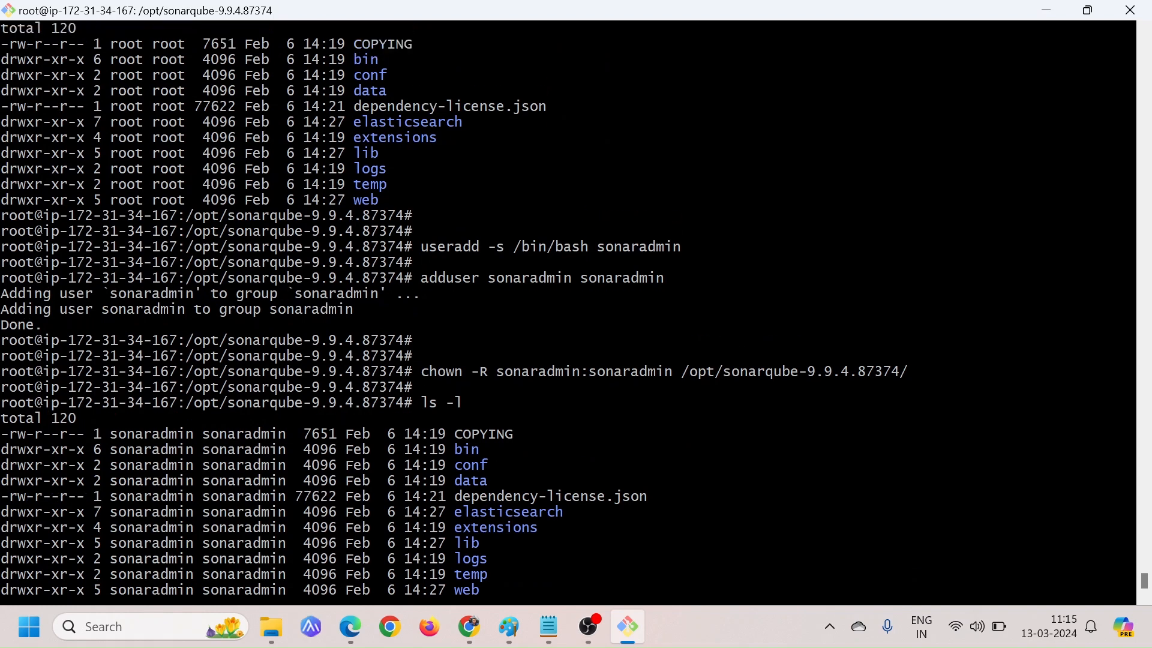
drag(102, 184, 185, 185)
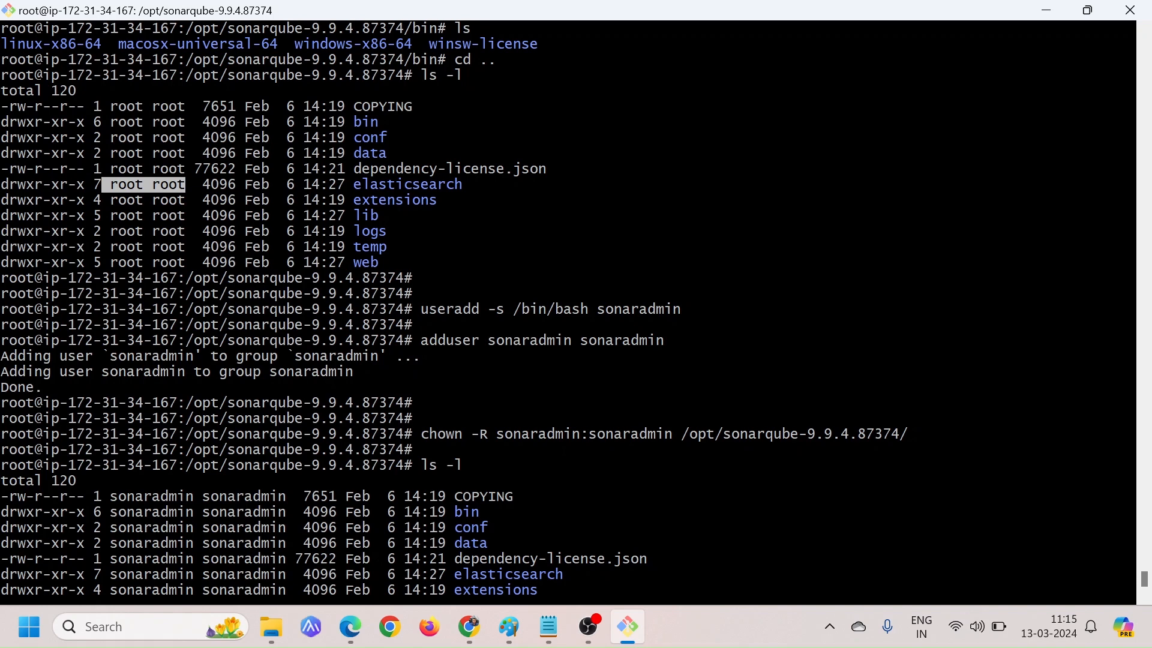
scroll(569, 312, down, 2)
drag(126, 402, 195, 403)
click(196, 403)
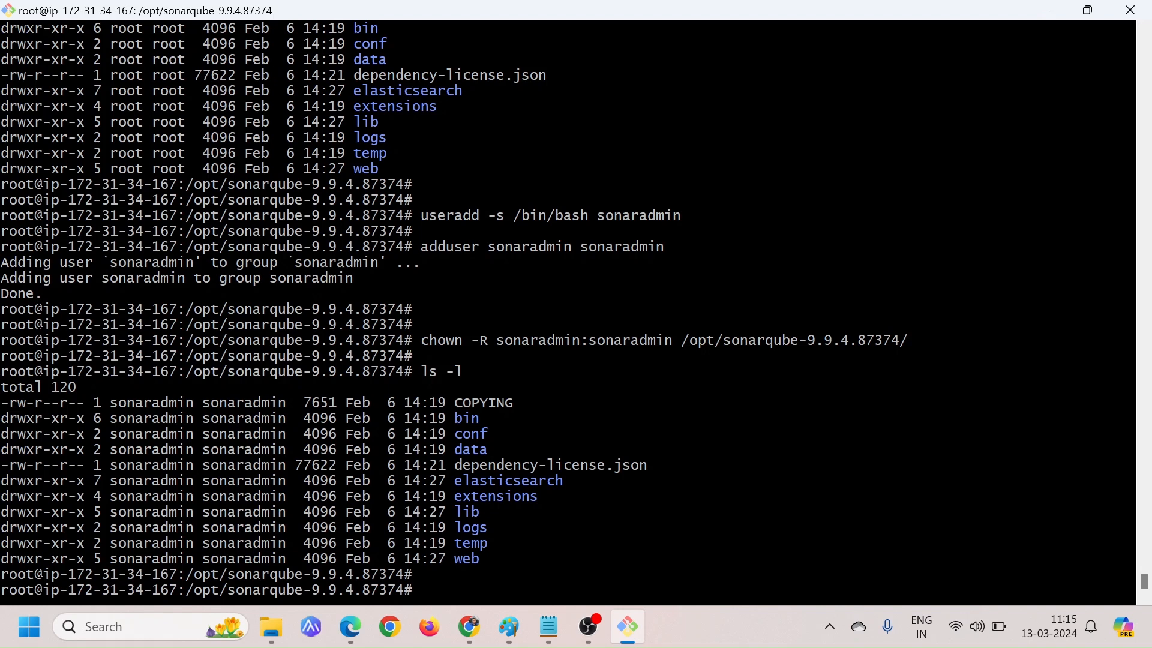
double_click(191, 402)
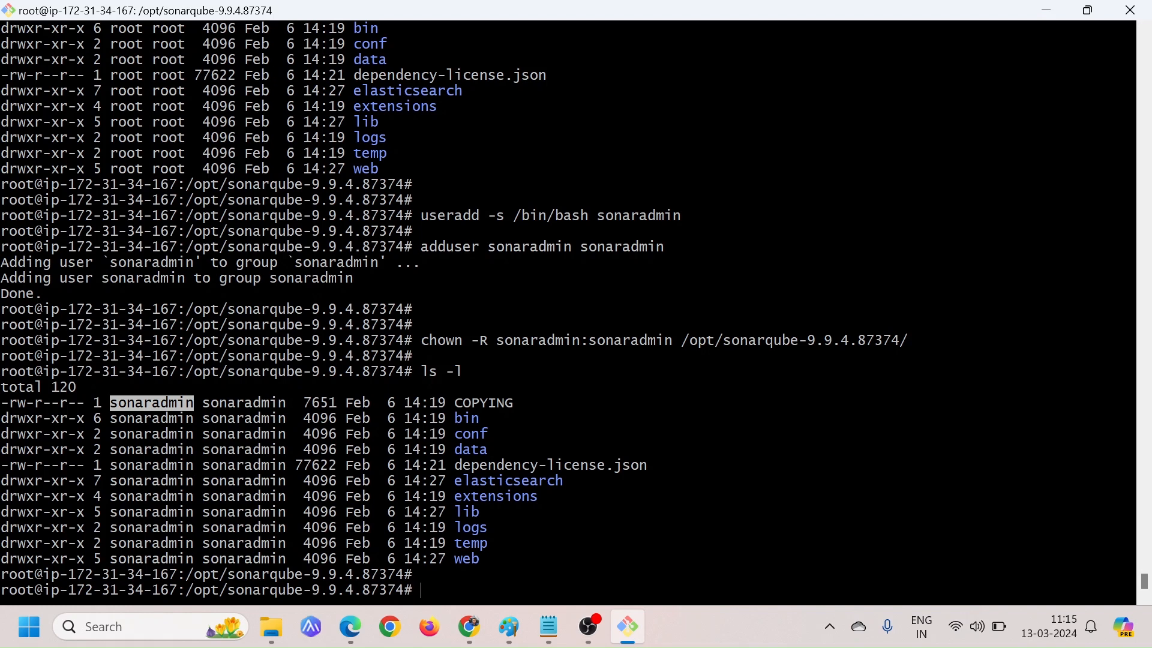
Switch from root to the SonarQube user account with sudo su - sonaradmin
double_click(467, 419)
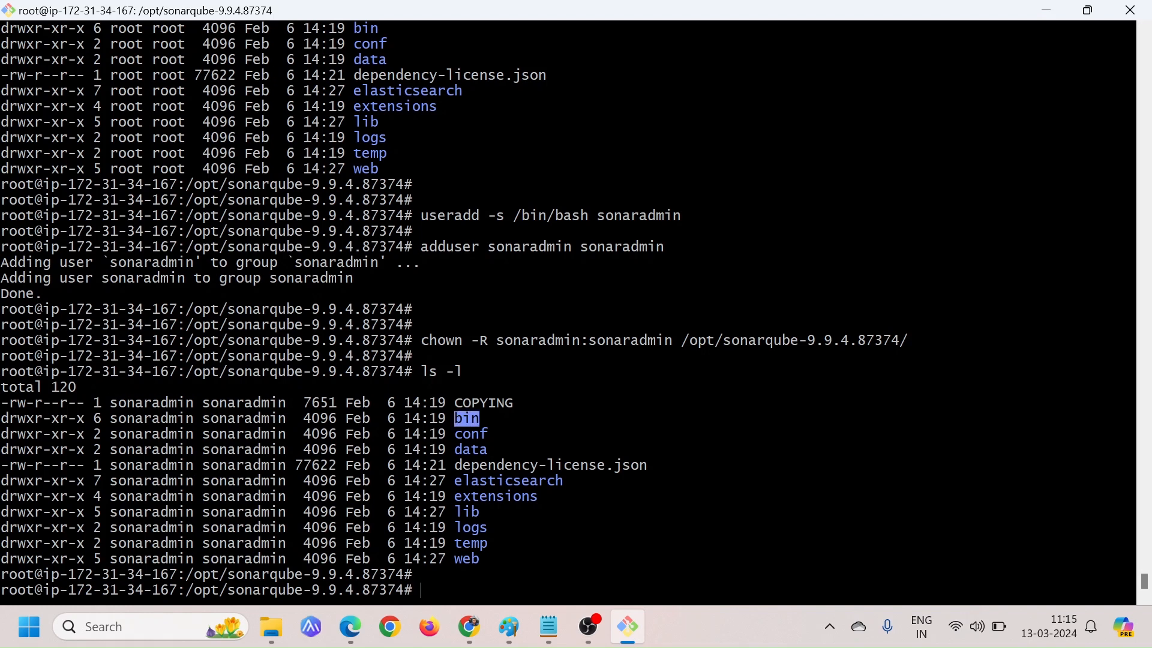
text(suod)
key(BackSpace)
key(BackSpace)
key(BackSpace)
key(BackSpace)
text(udo su )
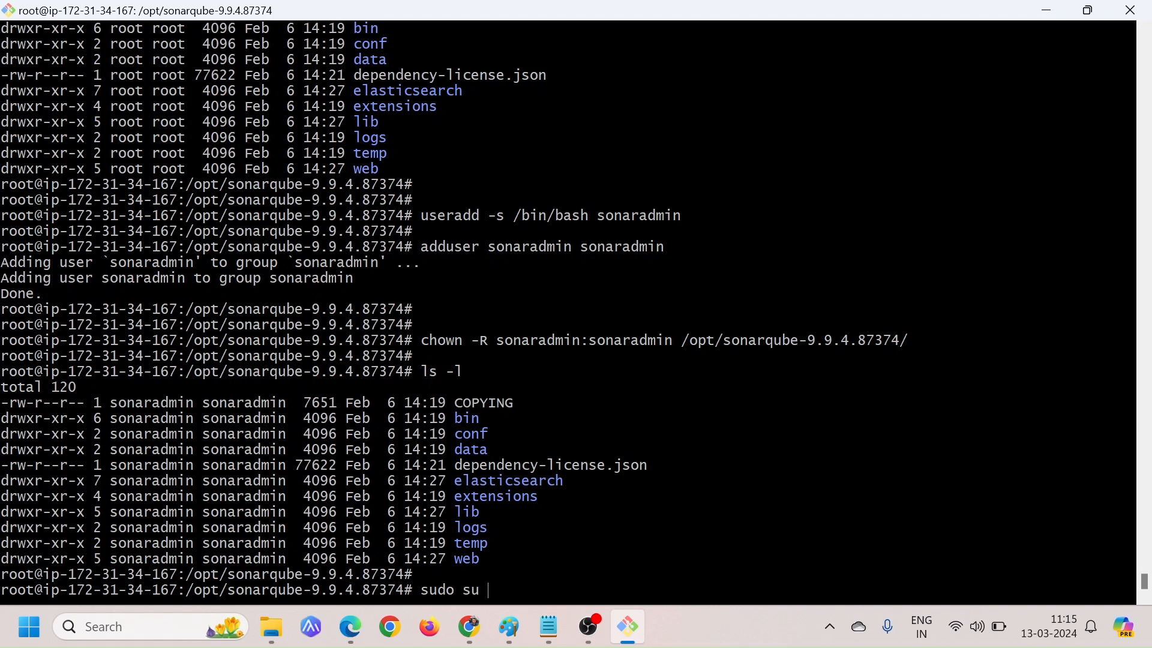
text(- sonaradmin)
key(Return)
key(Return)
key(Return)
key(Return)
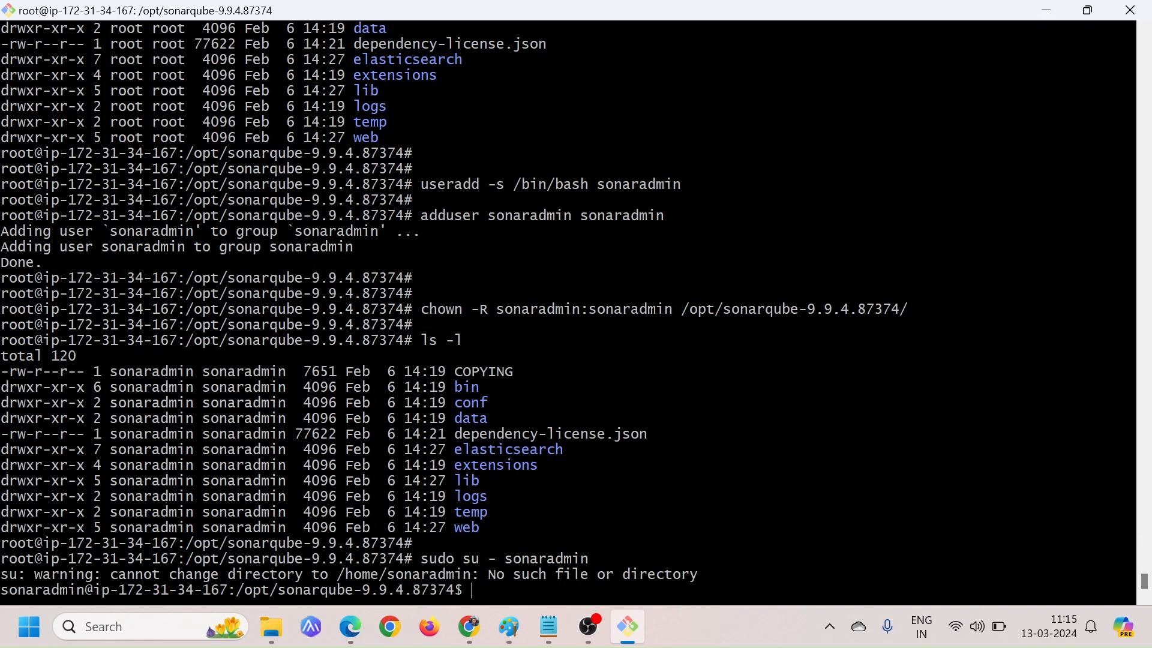
Check which account the shell is running as with whoami
text(whoami)
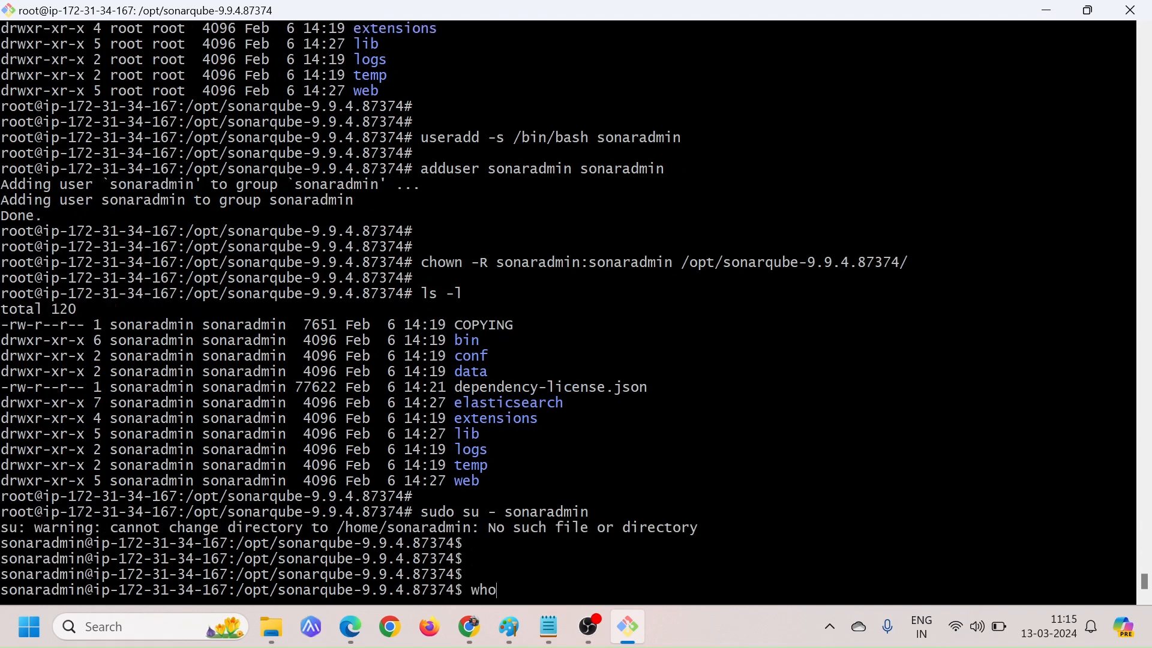
key(Return)
key(Return)
key(Return)
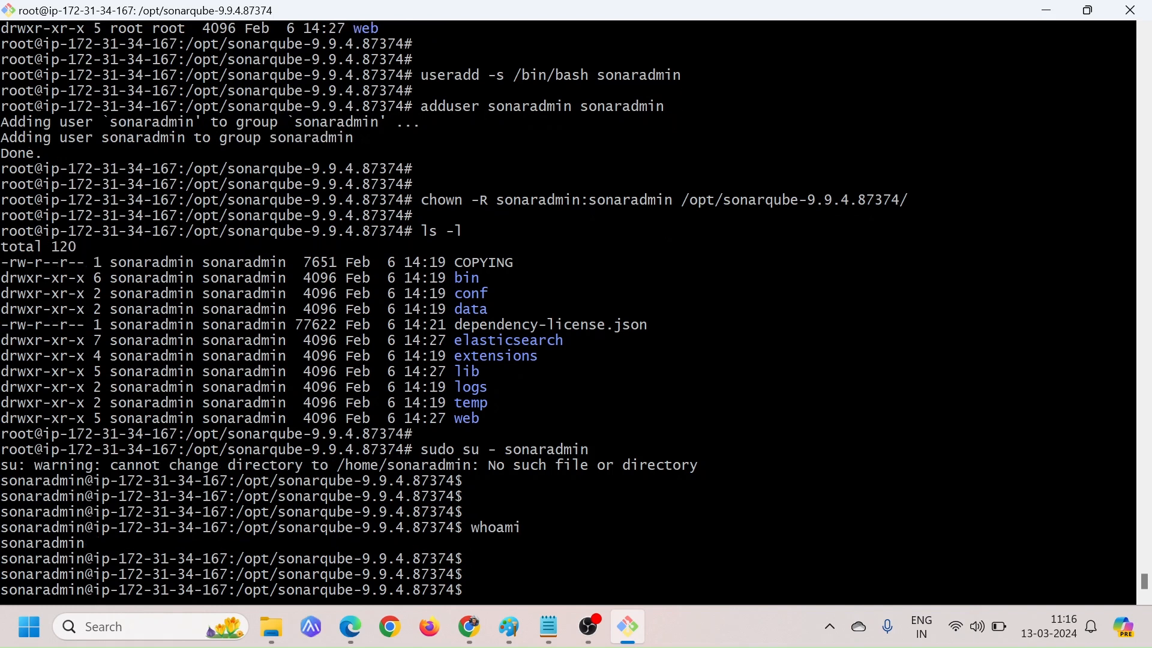
double_click(42, 543)
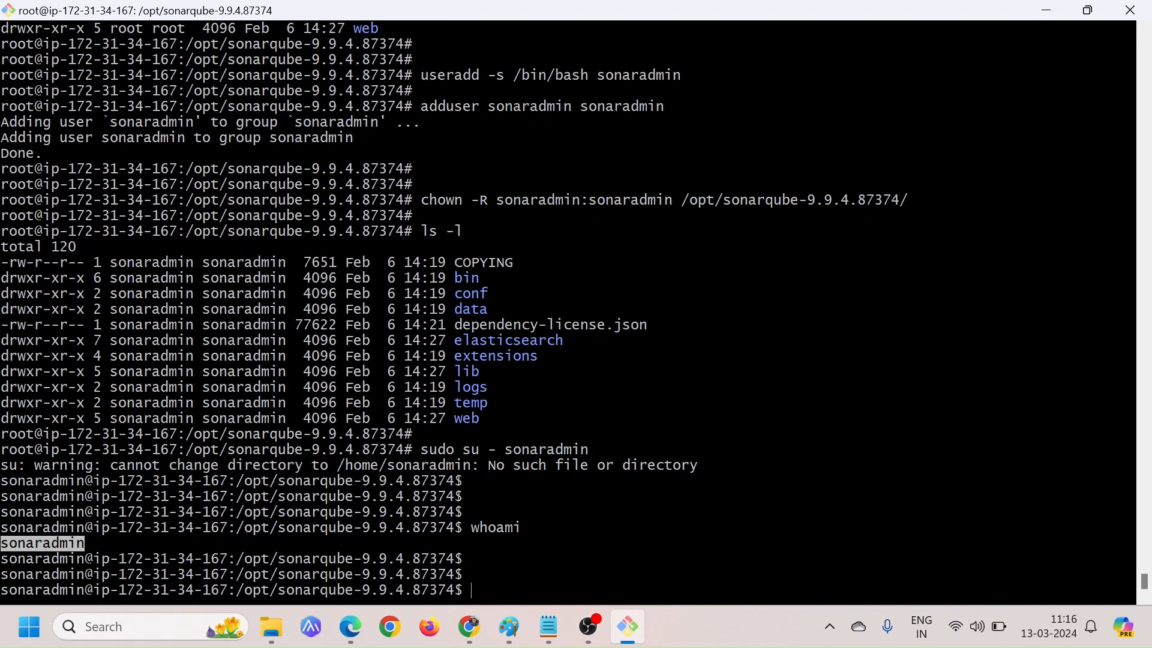
click(85, 543)
List the SonarQube directory, change into its bin/ folder and list the contents there
text(ls)
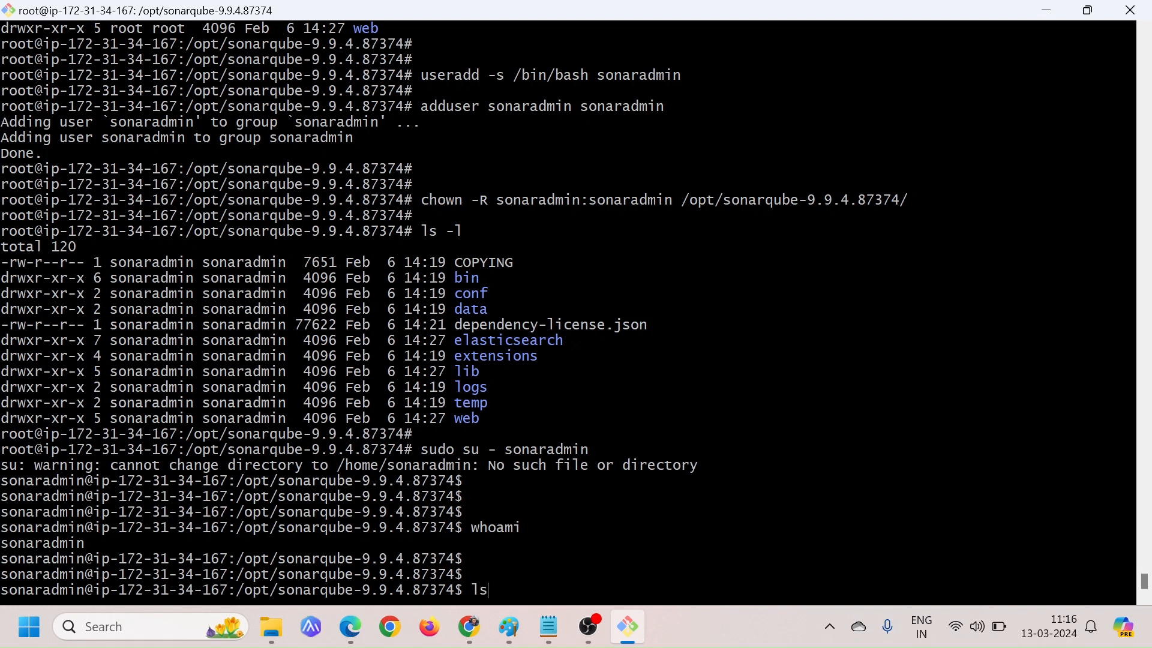
key(Return)
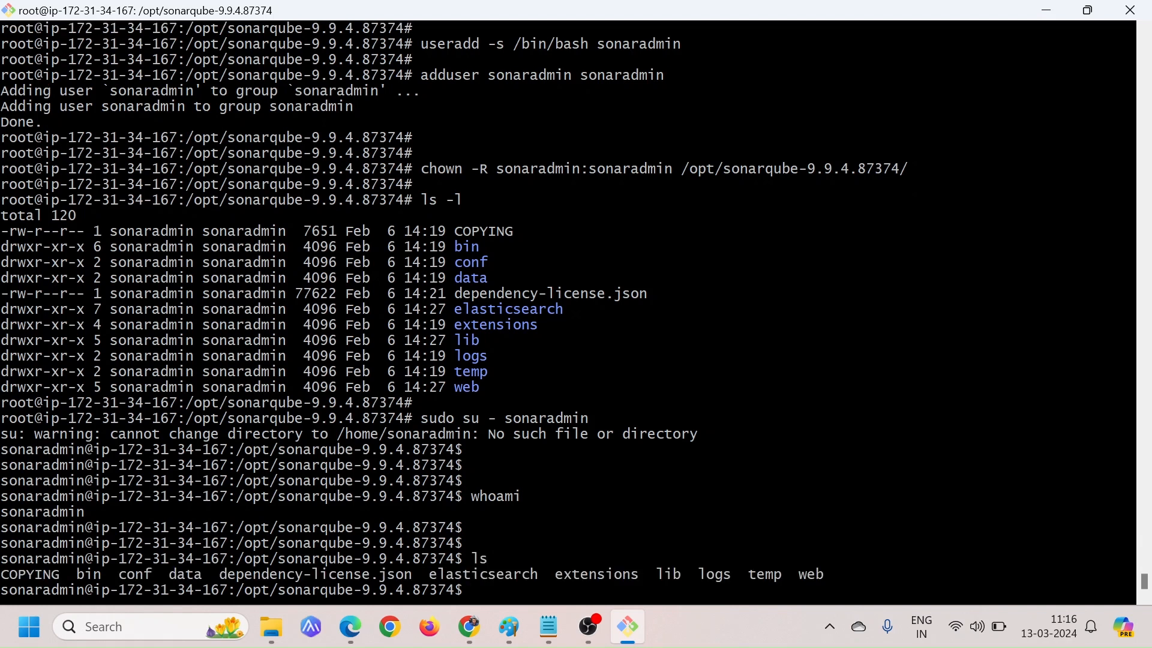
text(cd bi)
key(Tab)
key(Return)
text(ls)
key(Return)
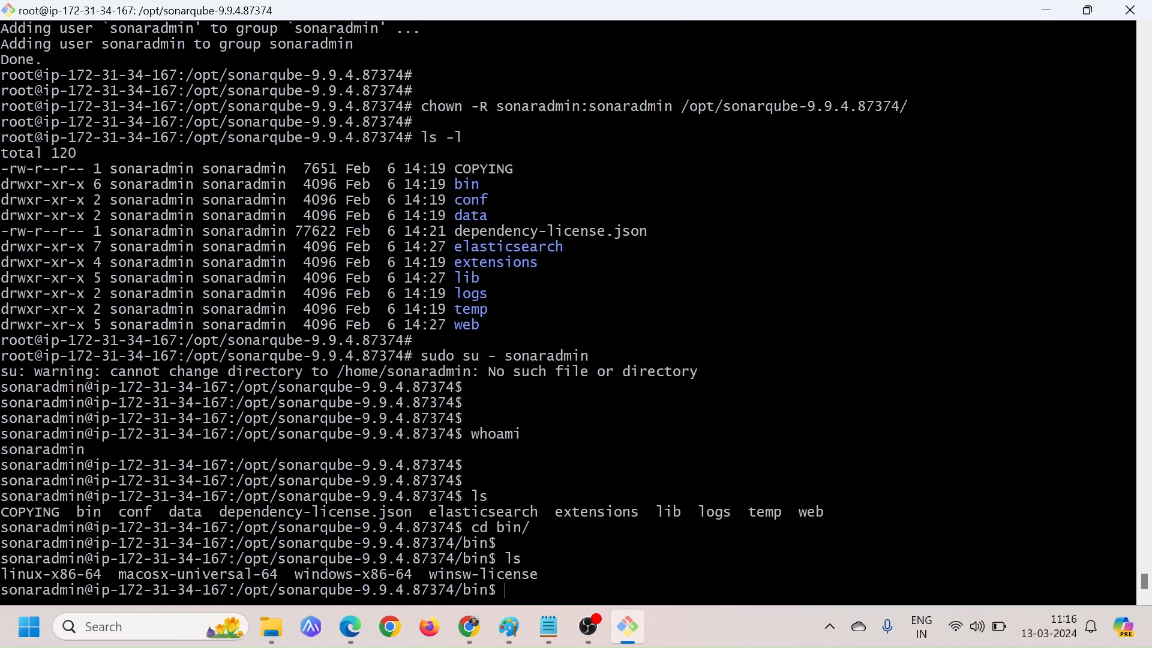
key(Return)
key(Return)
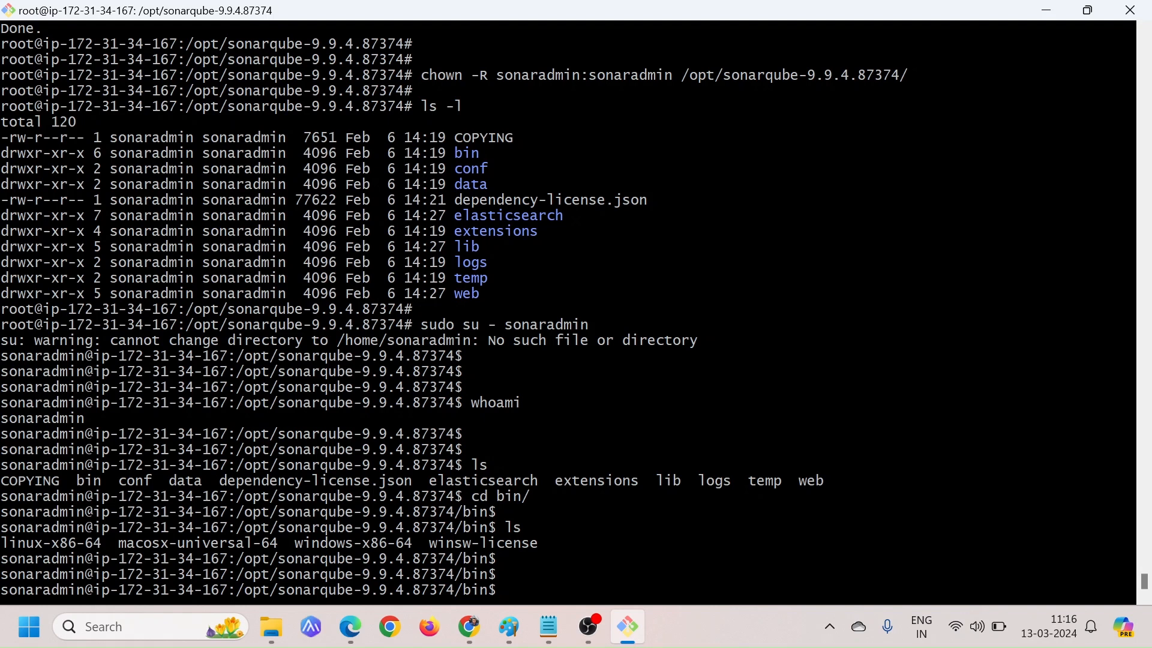
Change into the linux-x86-64/ folder inside bin and list its files
double_click(51, 544)
text(cd lin)
key(Tab)
key(Return)
key(Return)
text(ls)
key(Return)
key(Return)
key(Return)
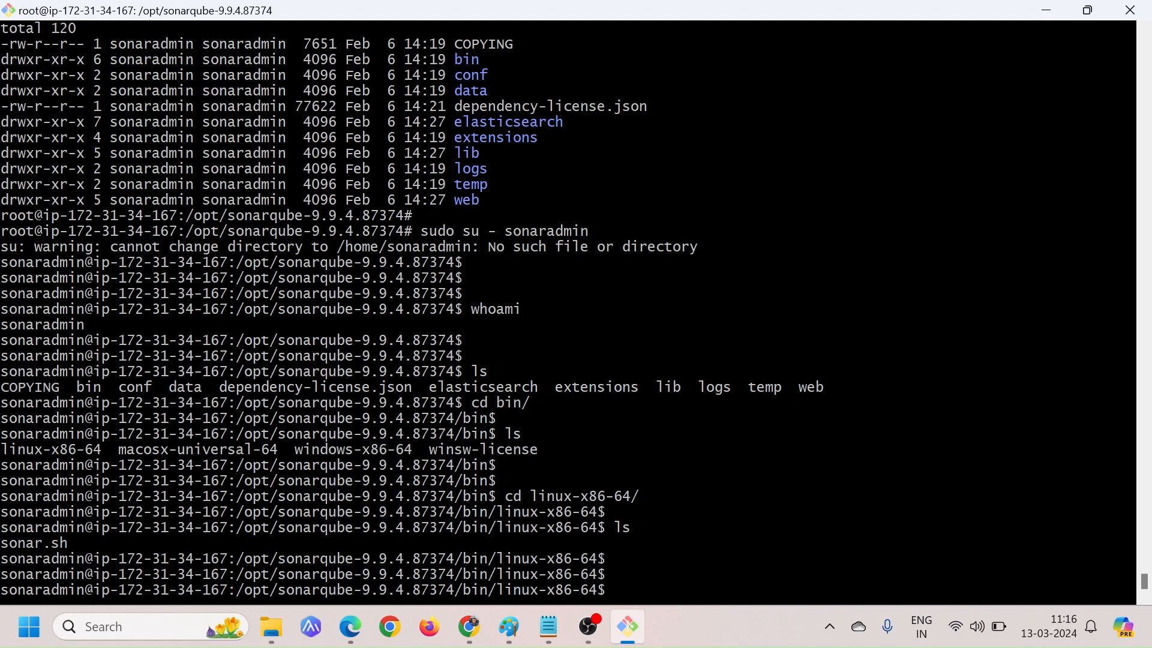
Show the long listing with ls -l and check the permissions of sonar.sh
text(ls -l)
key(Return)
key(Return)
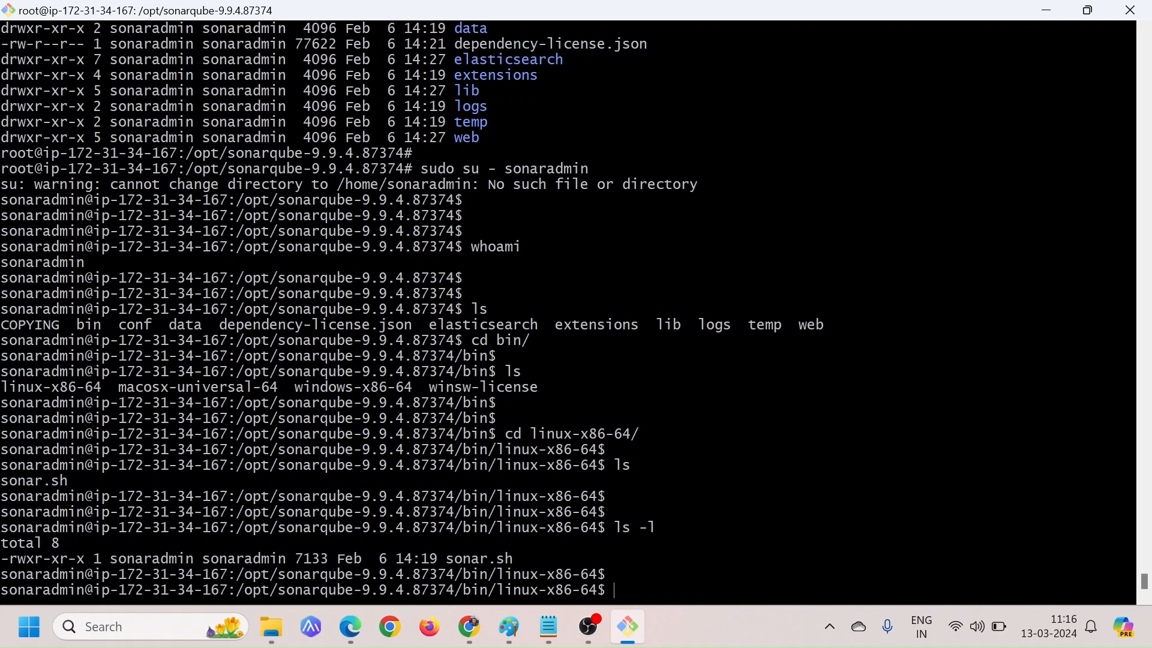
double_click(43, 559)
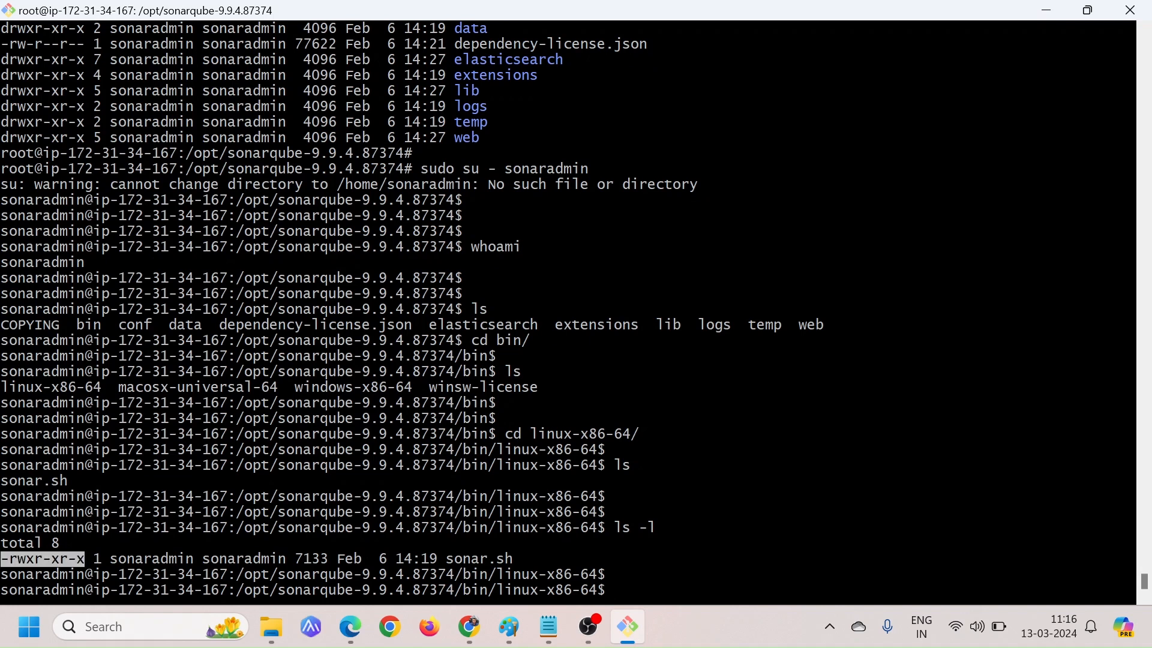
click(43, 559)
Run ./sonar.sh without arguments and examine the start, stop and status options in its usage text
text(./sonar.sh)
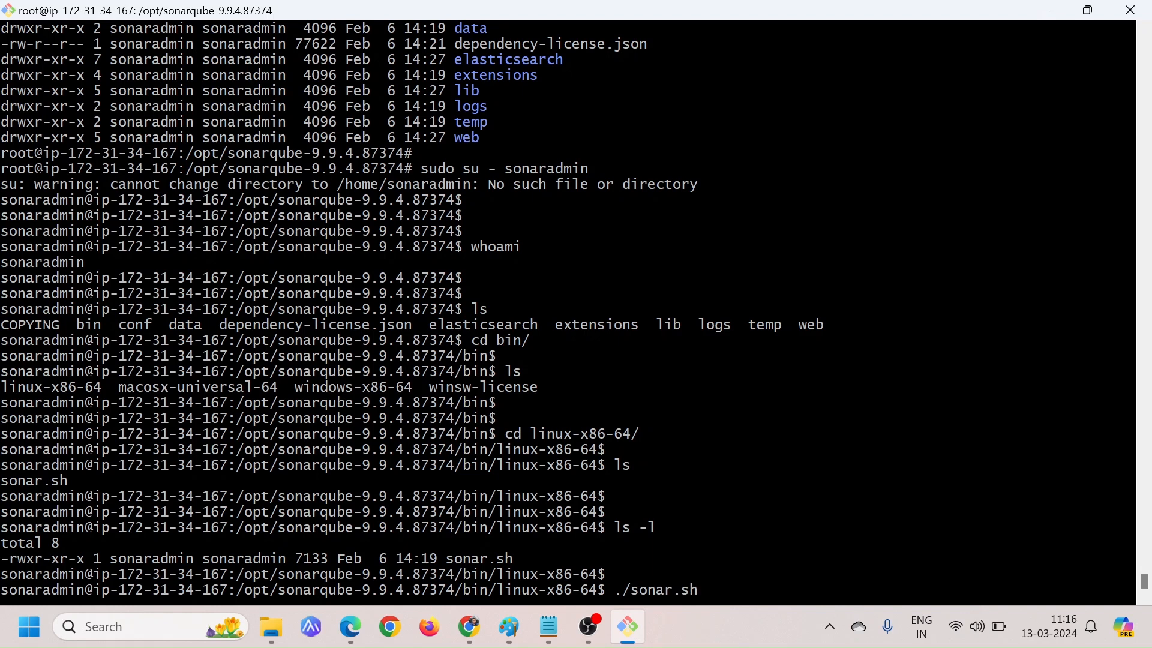
key(Return)
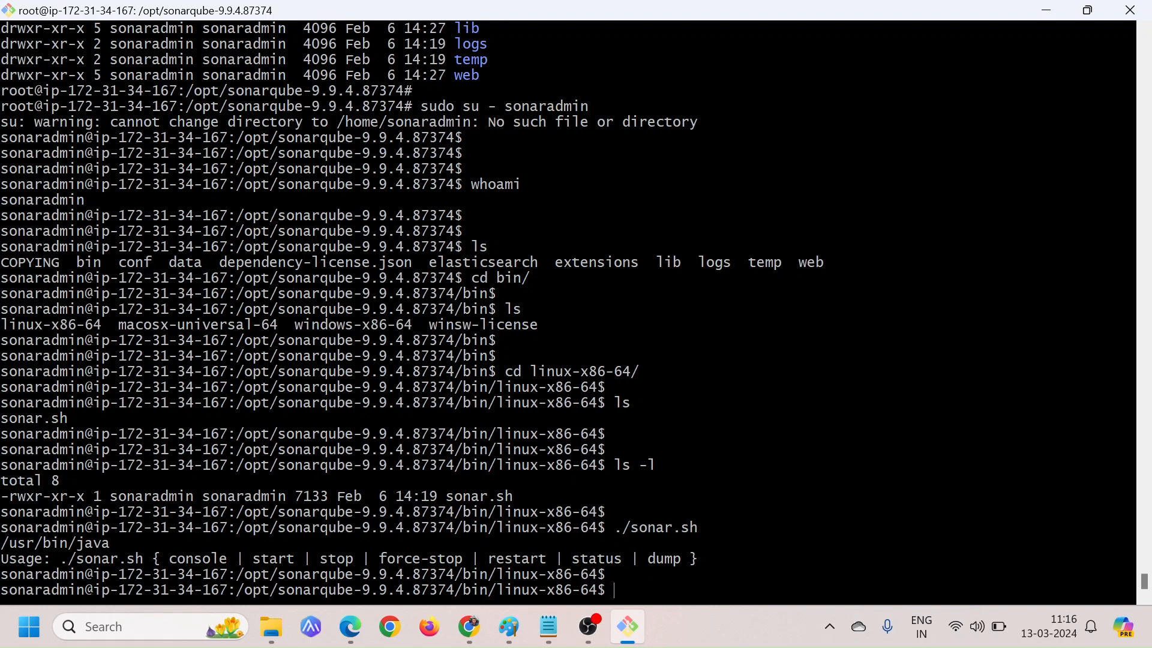
double_click(273, 559)
double_click(336, 559)
double_click(596, 559)
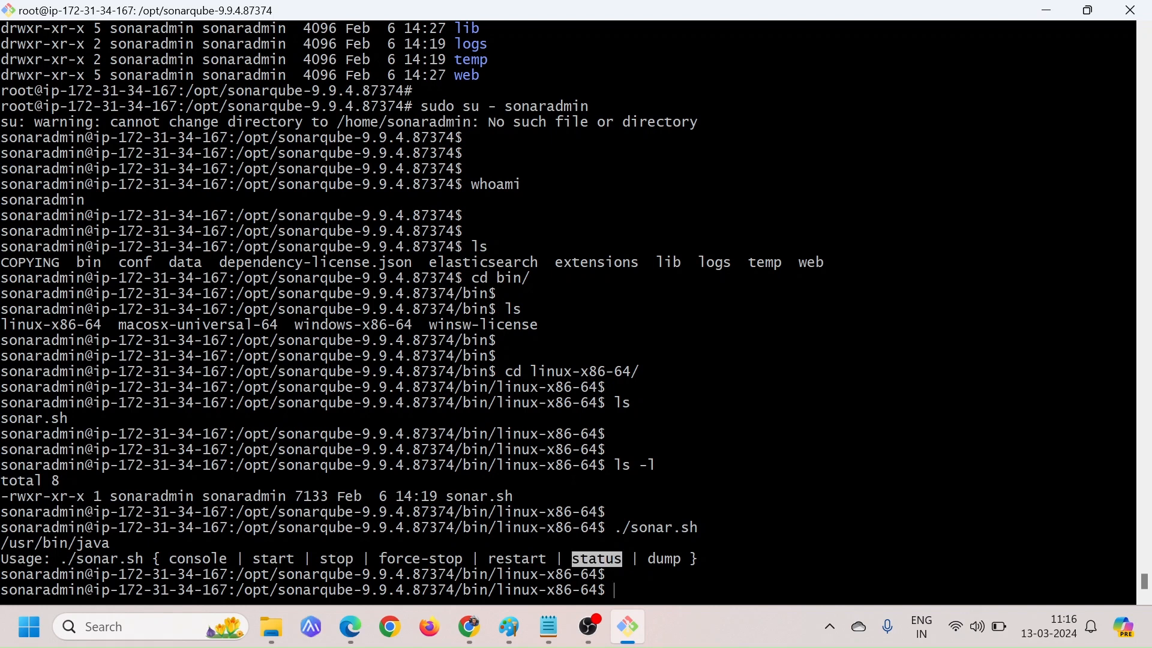
key(Return)
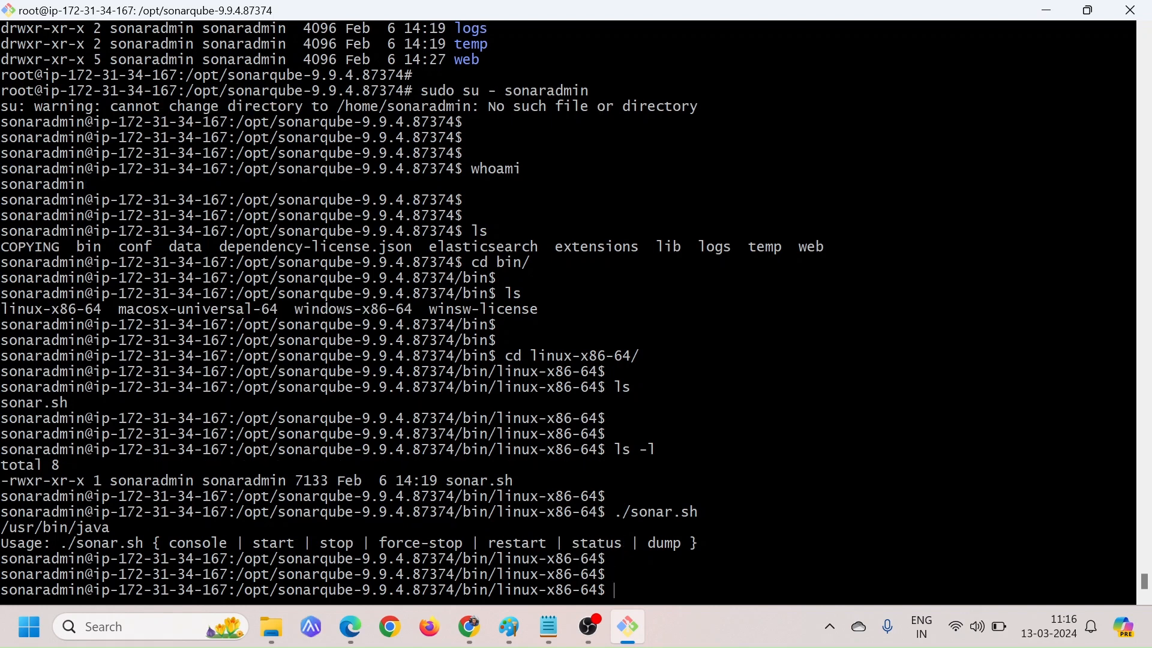
Start the SonarQube server with ./sonar.sh start and review the command's output
text(./sonar.sh start)
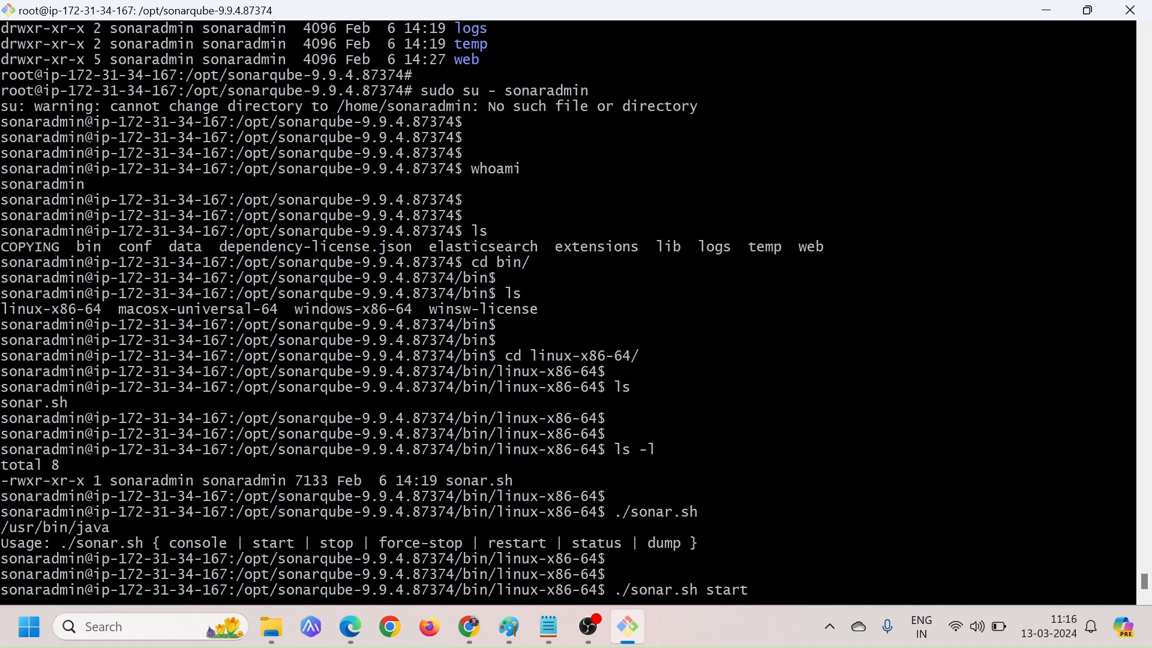
key(Return)
key(Return)
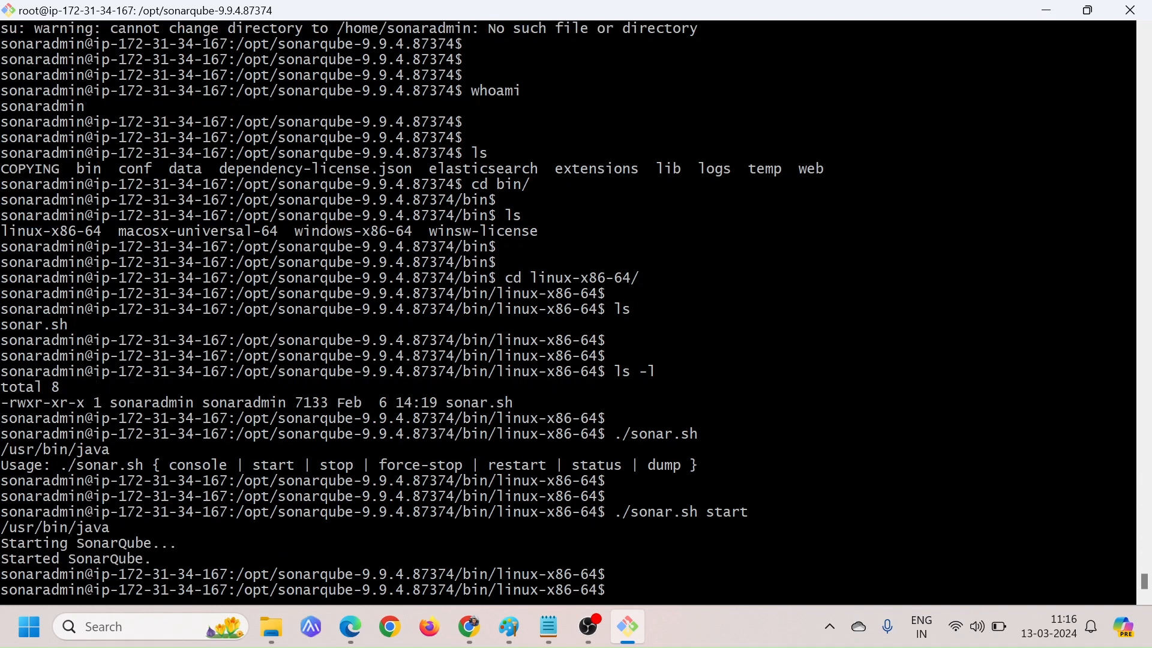
drag(1, 559, 1134, 559)
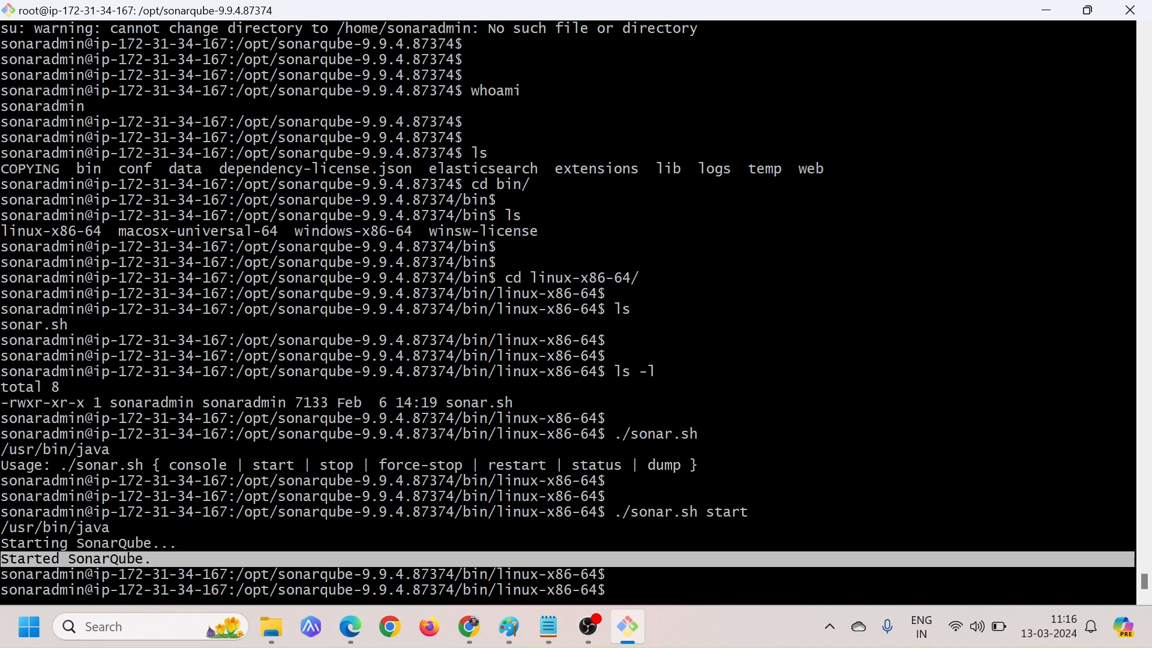
drag(162, 558, 149, 559)
click(154, 558)
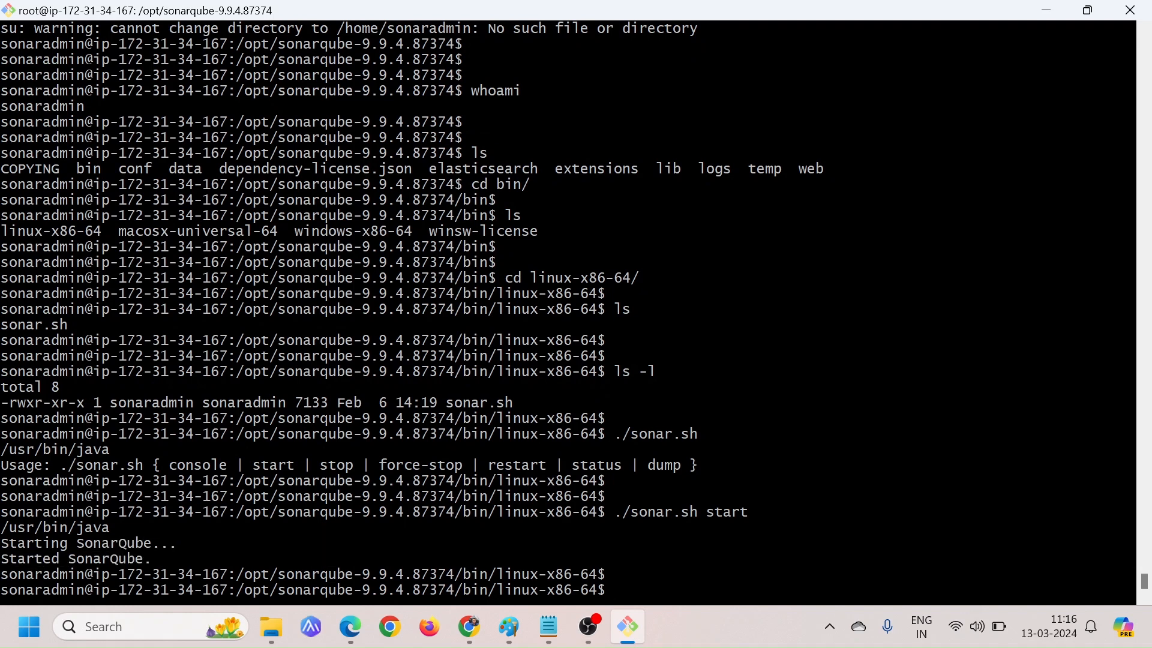
Query the SonarQube server's state with ./sonar.sh status and review the reported line
key(Up)
key(BackSpace)
key(BackSpace)
text(tus)
key(Return)
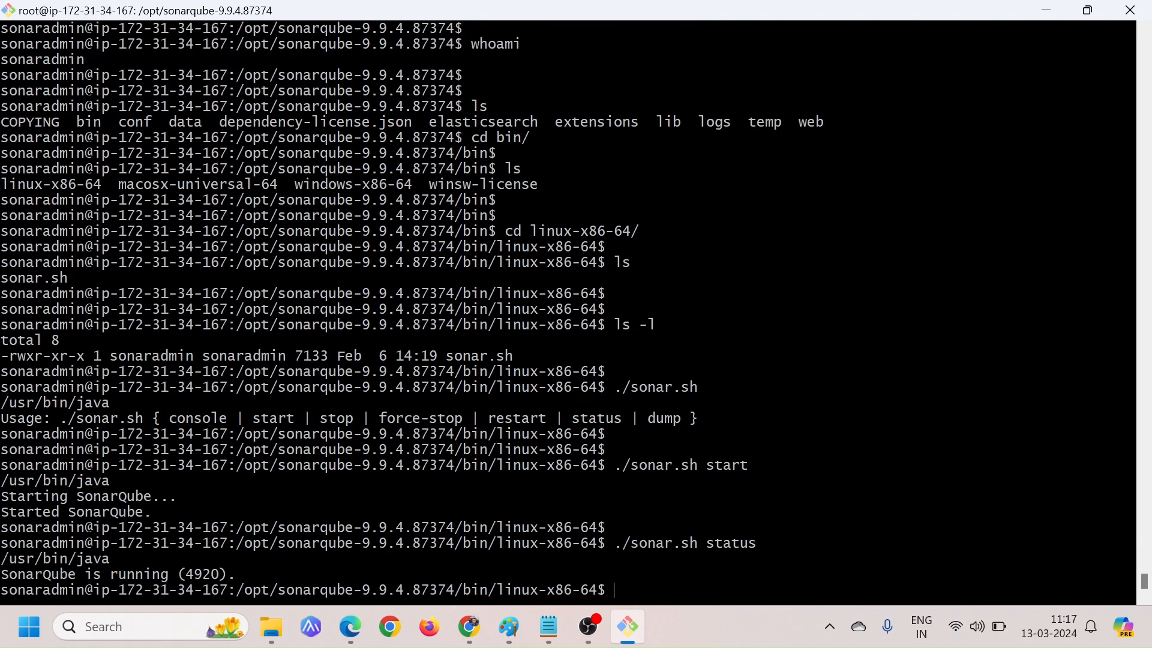
key(Return)
key(Return)
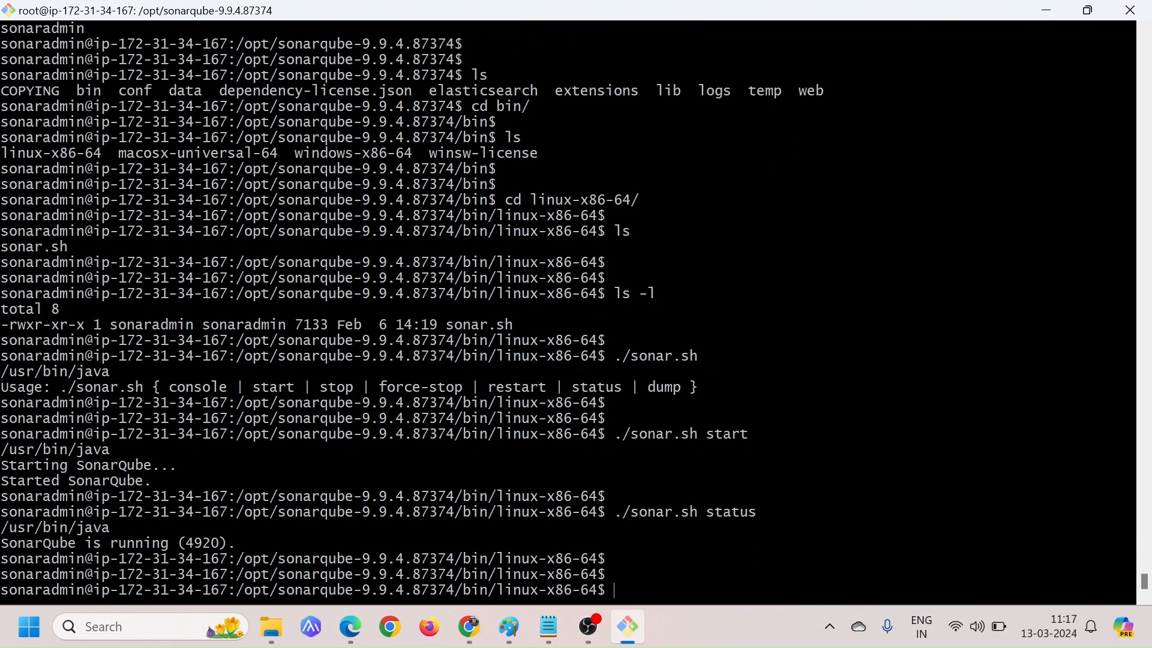
drag(1, 543, 235, 543)
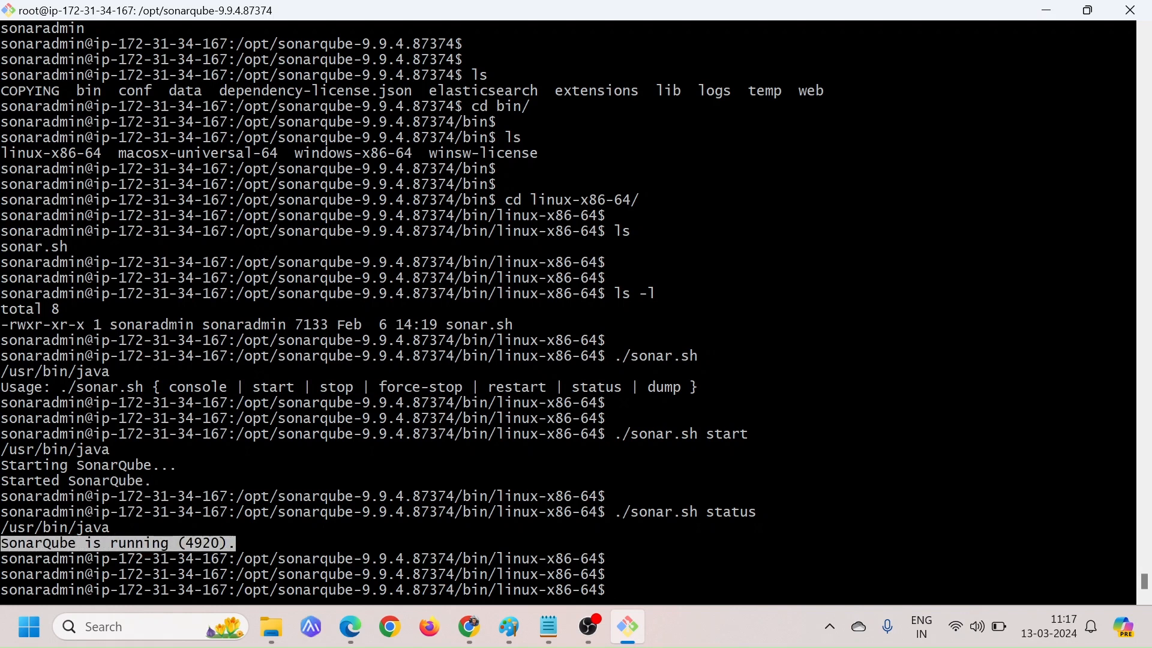
click(237, 544)
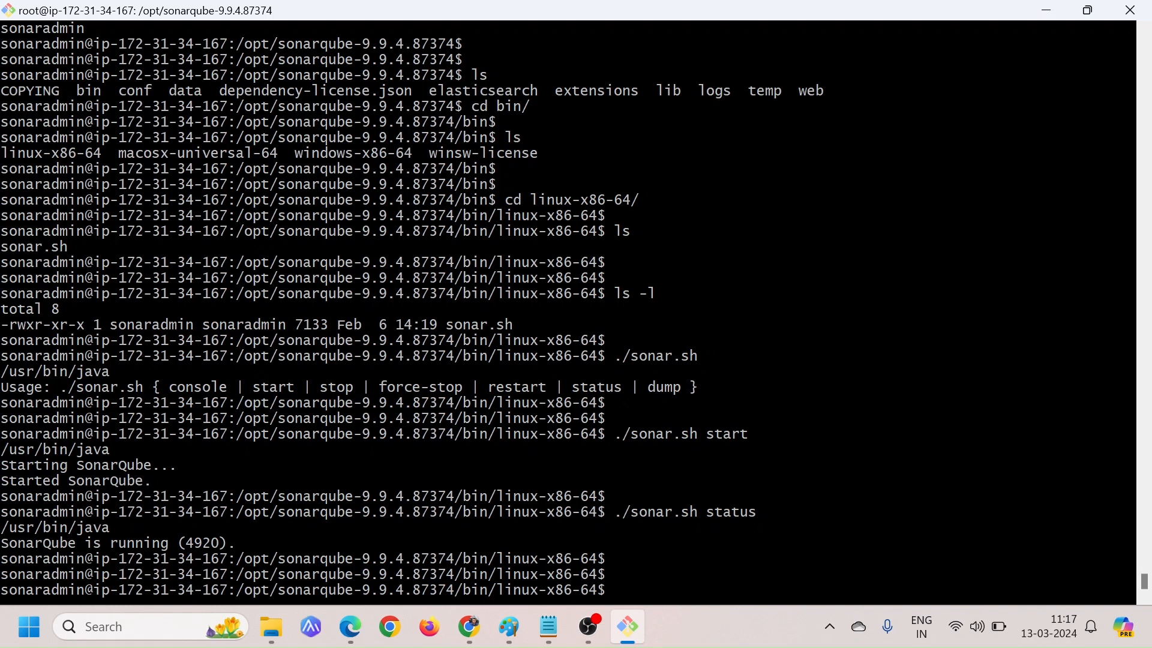
Switch to the AWS console in Chrome and open the inbound rules of Sonarqube-server's security group launch-wizard-40 for editing
key(alt+Tab)
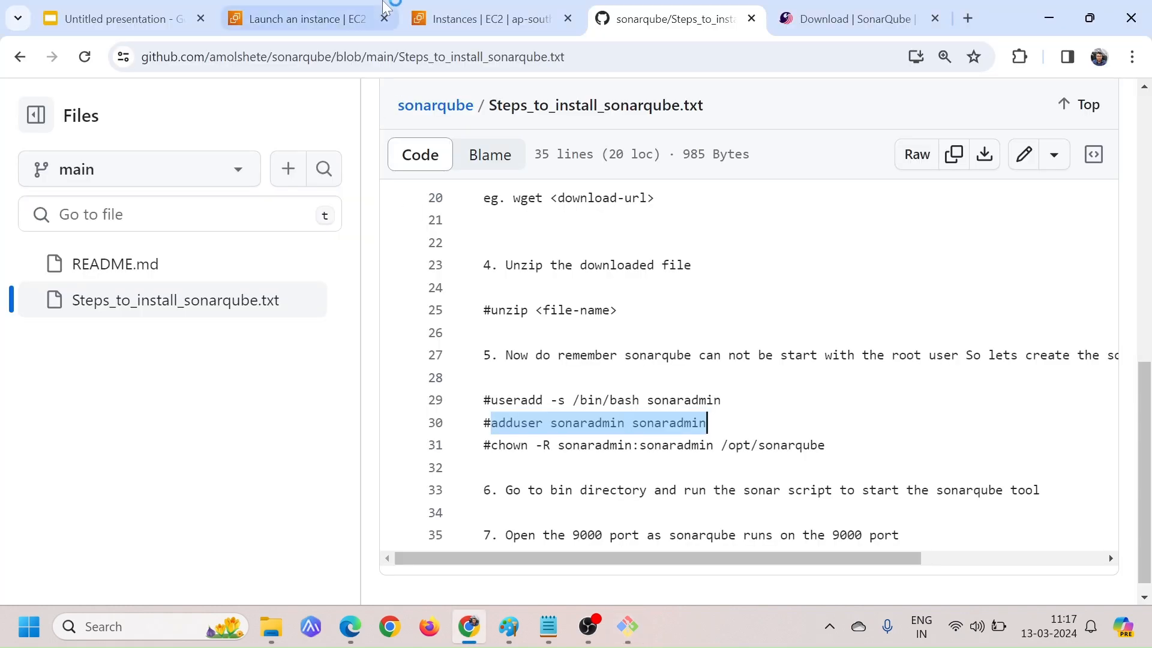
click(507, 15)
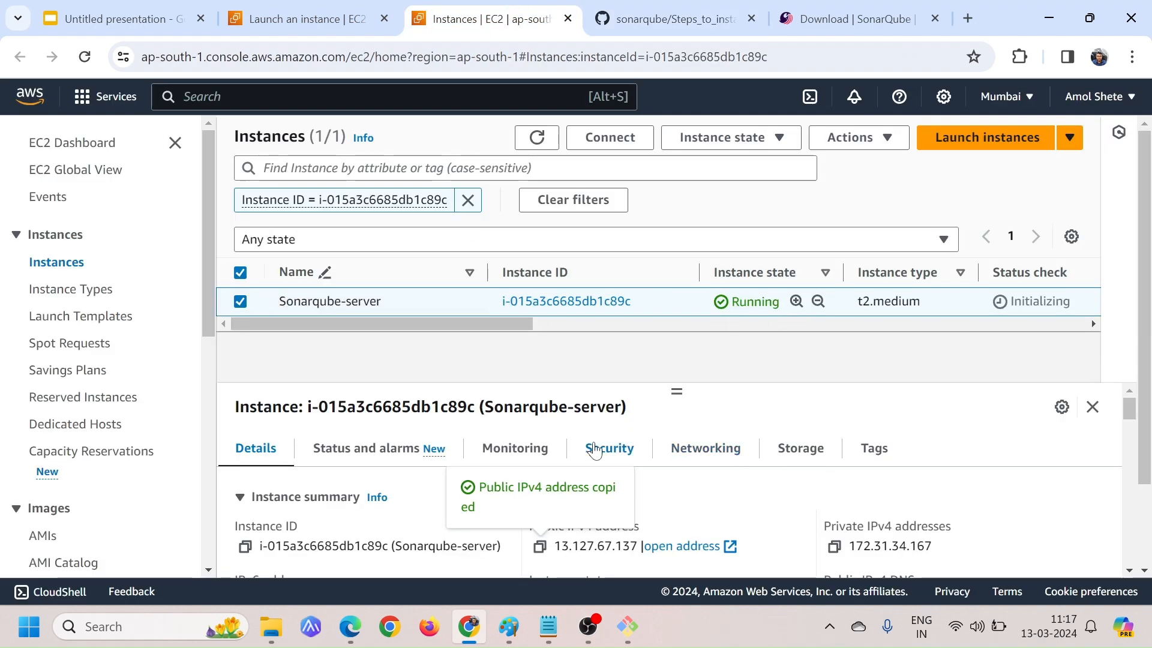
click(613, 450)
scroll(627, 480, down, 5)
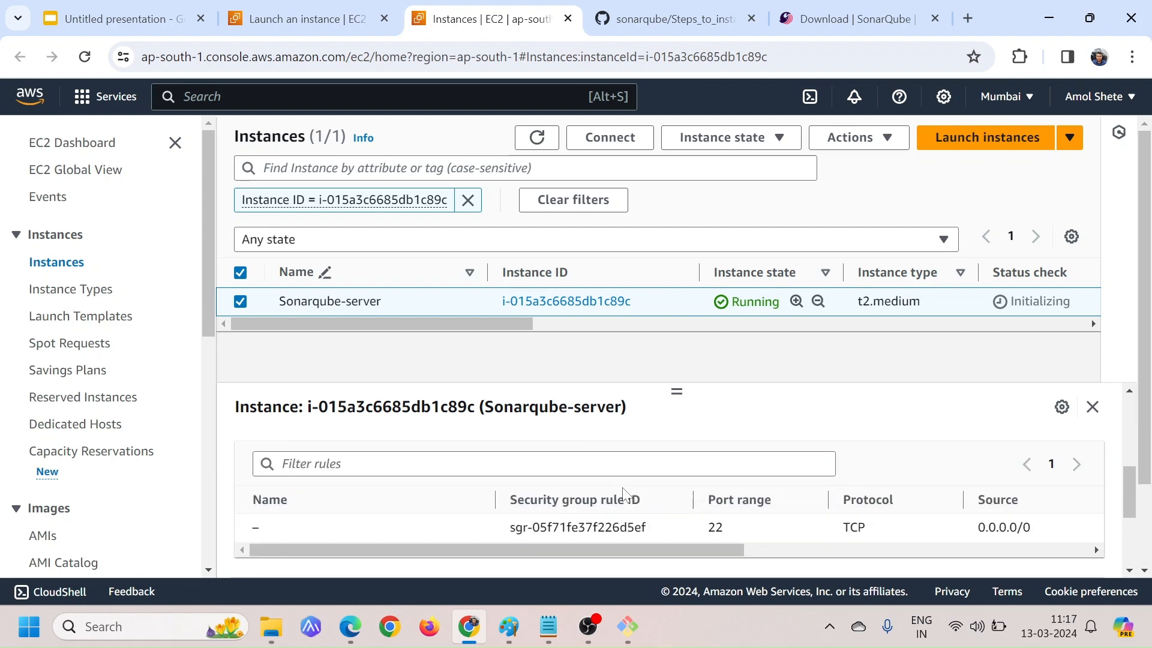
scroll(633, 495, up, 2)
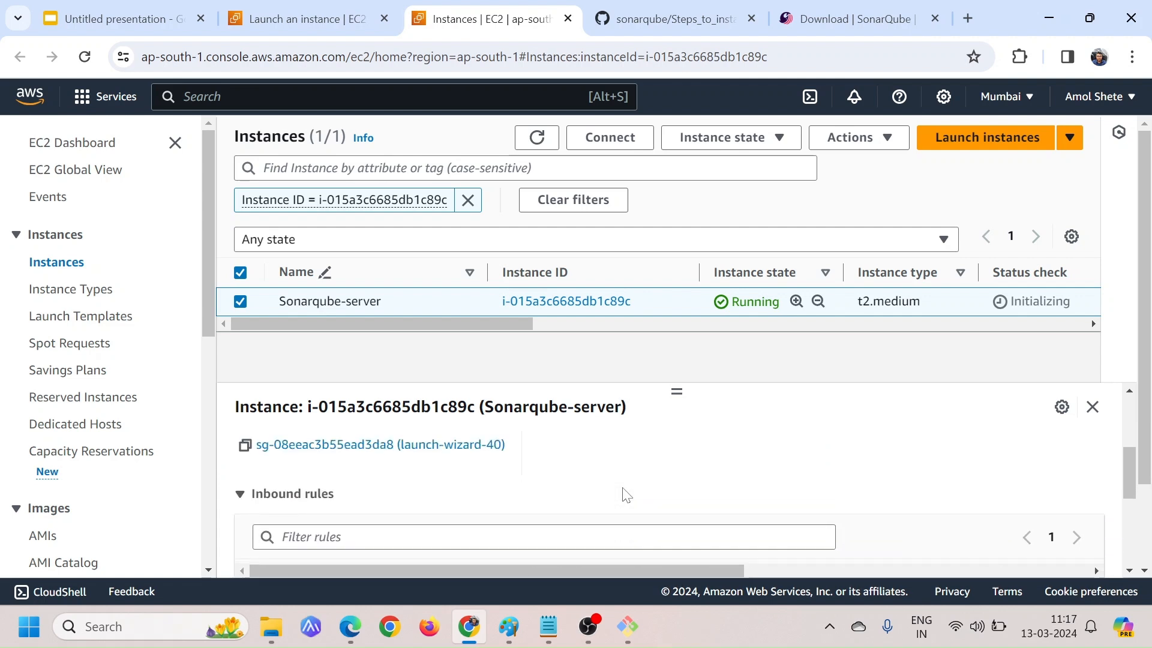
click(451, 457)
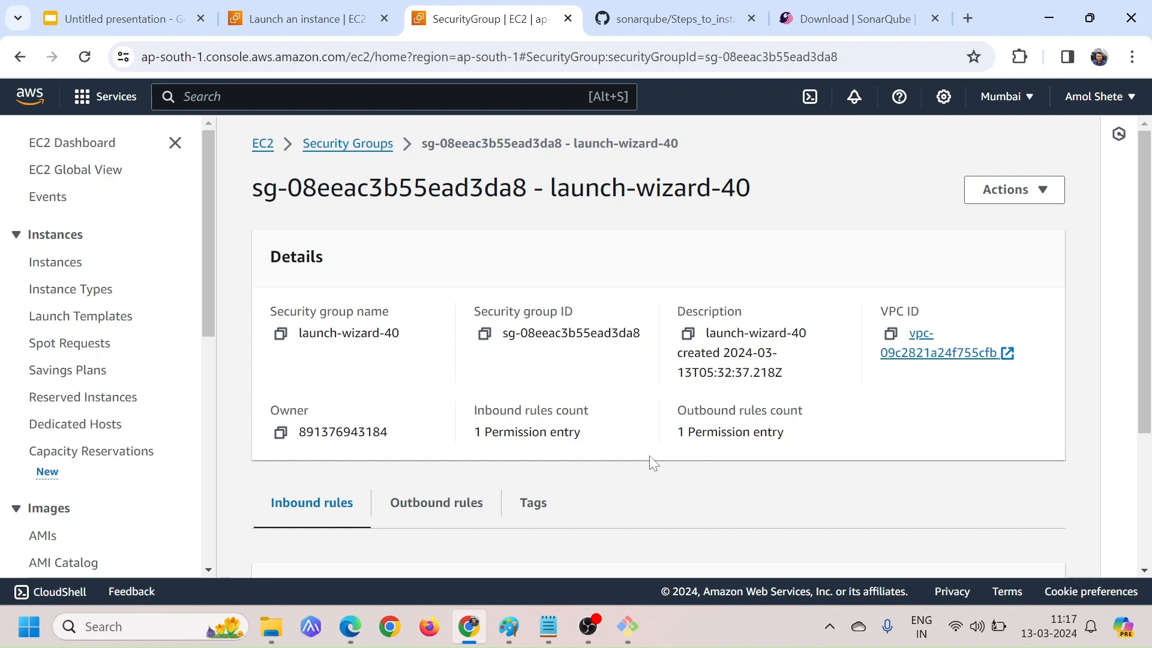
scroll(649, 455, down, 3)
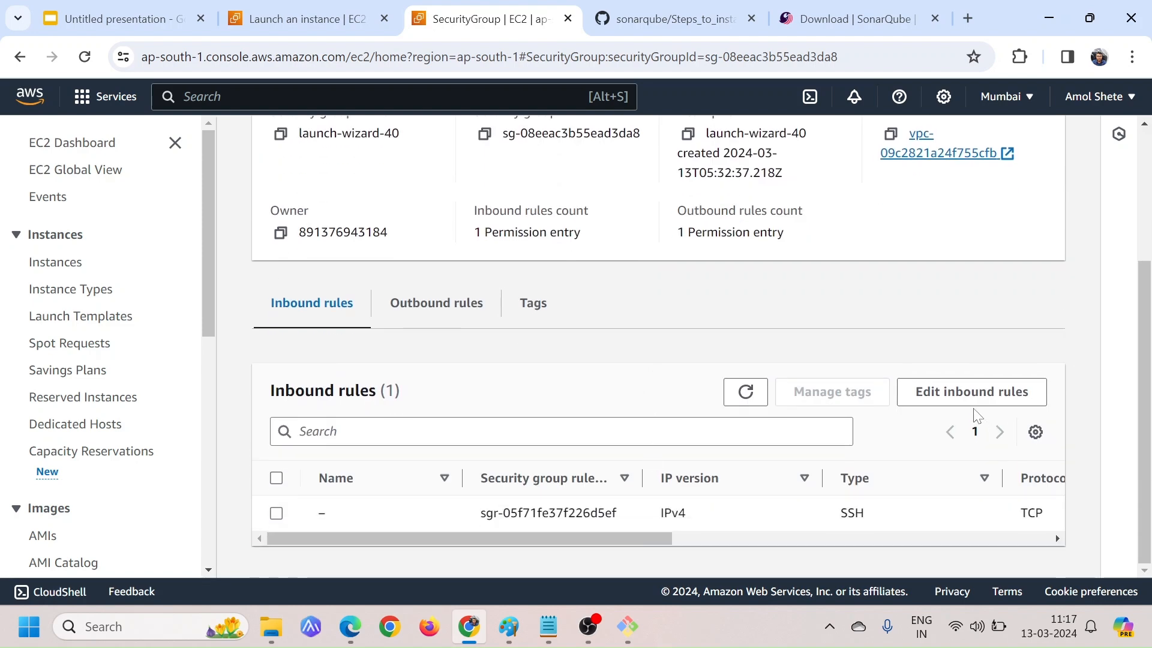
click(970, 391)
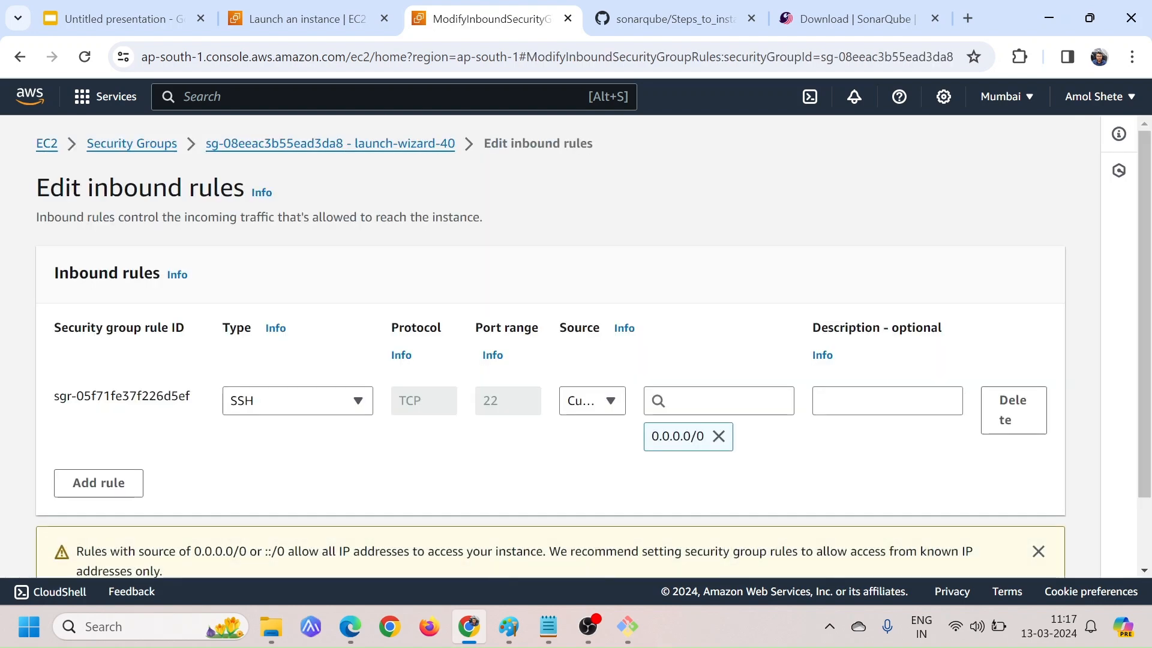
Add a Custom TCP inbound rule for port 9000 with source Anywhere-IPv4
click(113, 480)
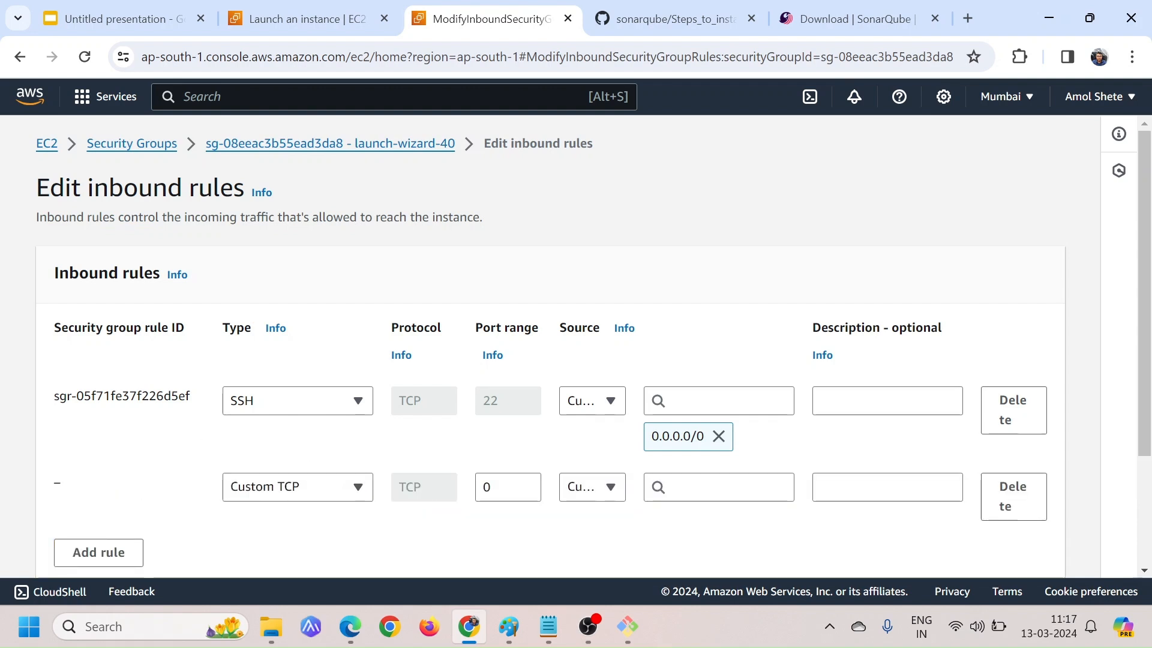
click(507, 488)
key(BackSpace)
text(9000)
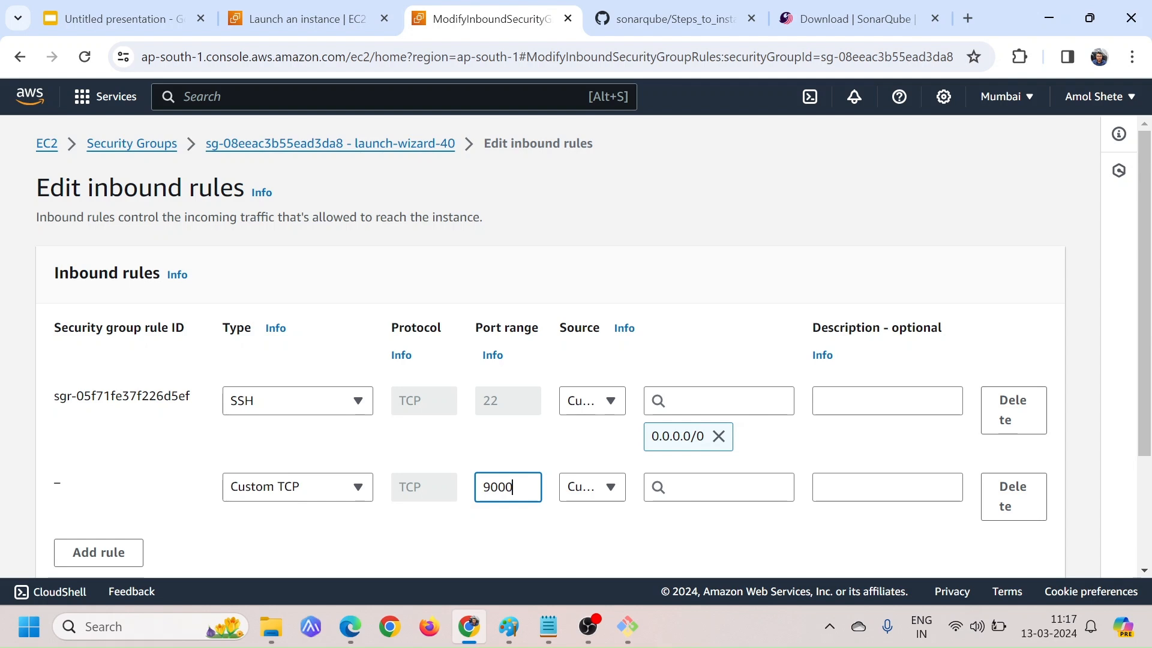
click(596, 487)
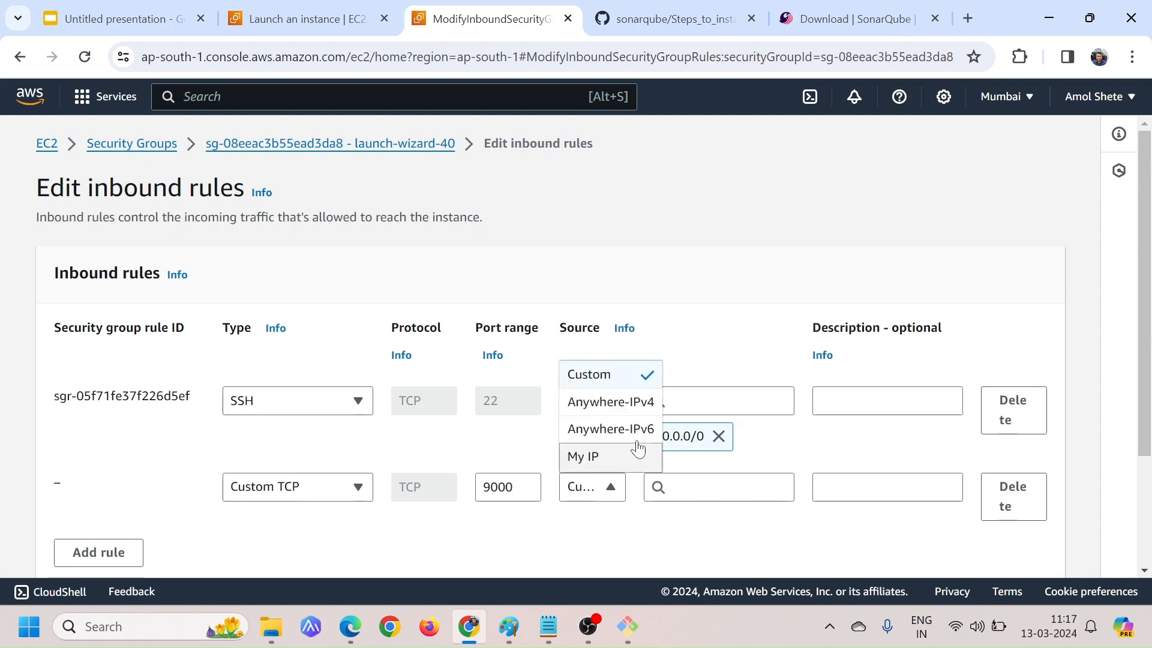
click(610, 412)
Save the inbound rules and check the port range of the new Custom TCP rule in the security group's list
scroll(794, 522, down, 1)
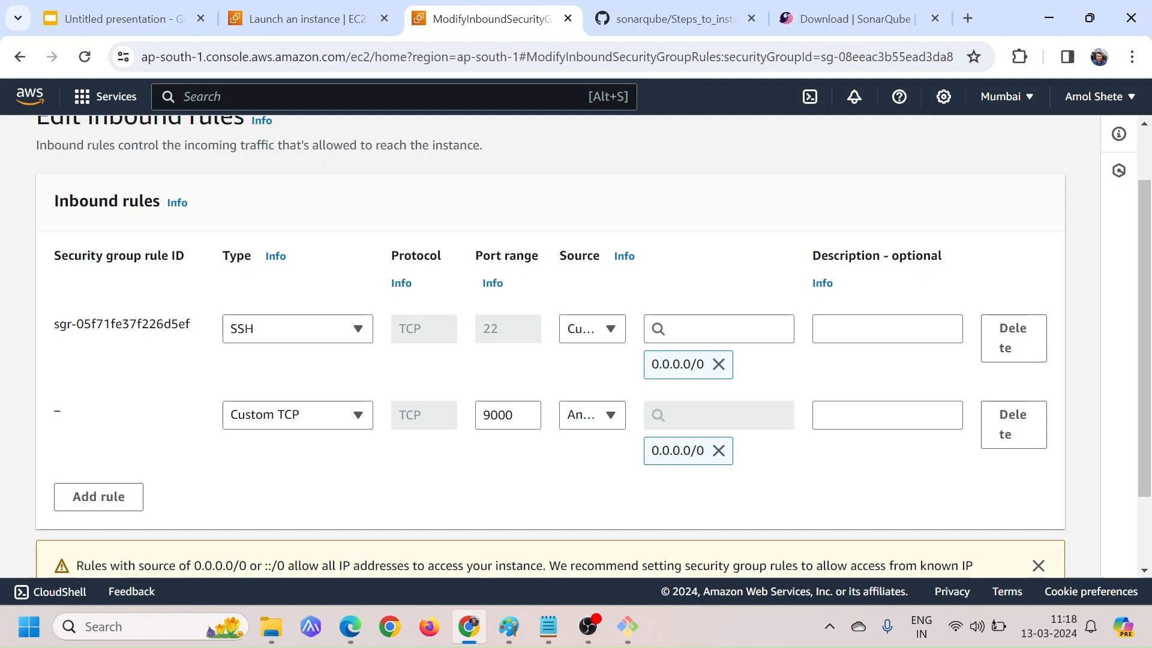
scroll(606, 480, down, 3)
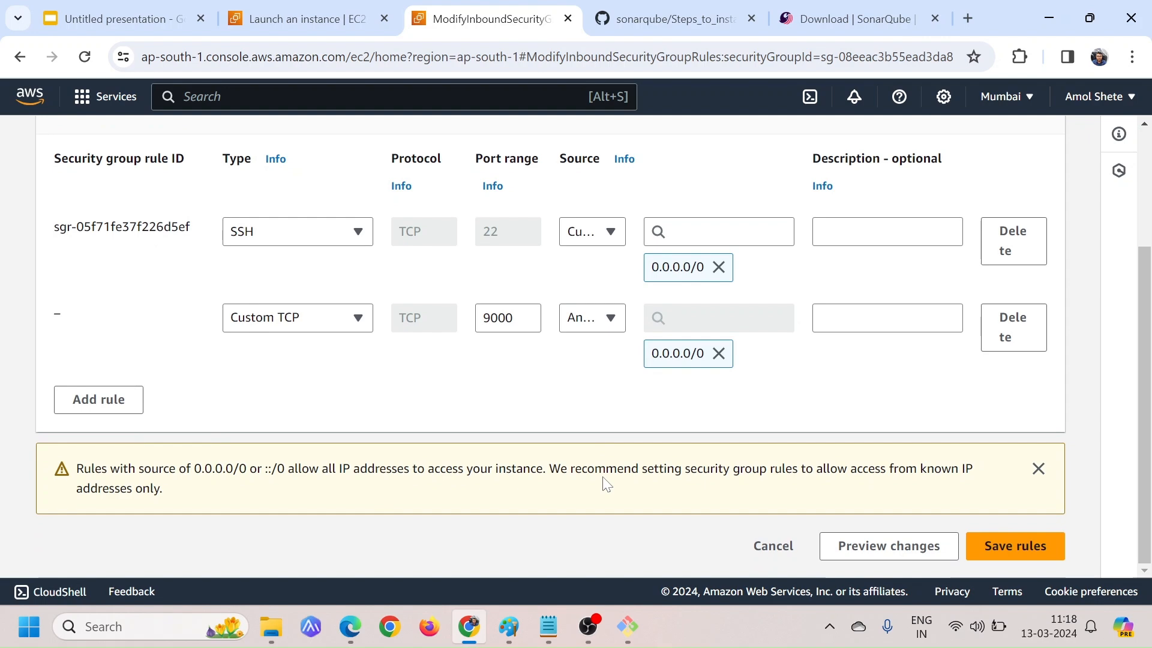
click(1038, 546)
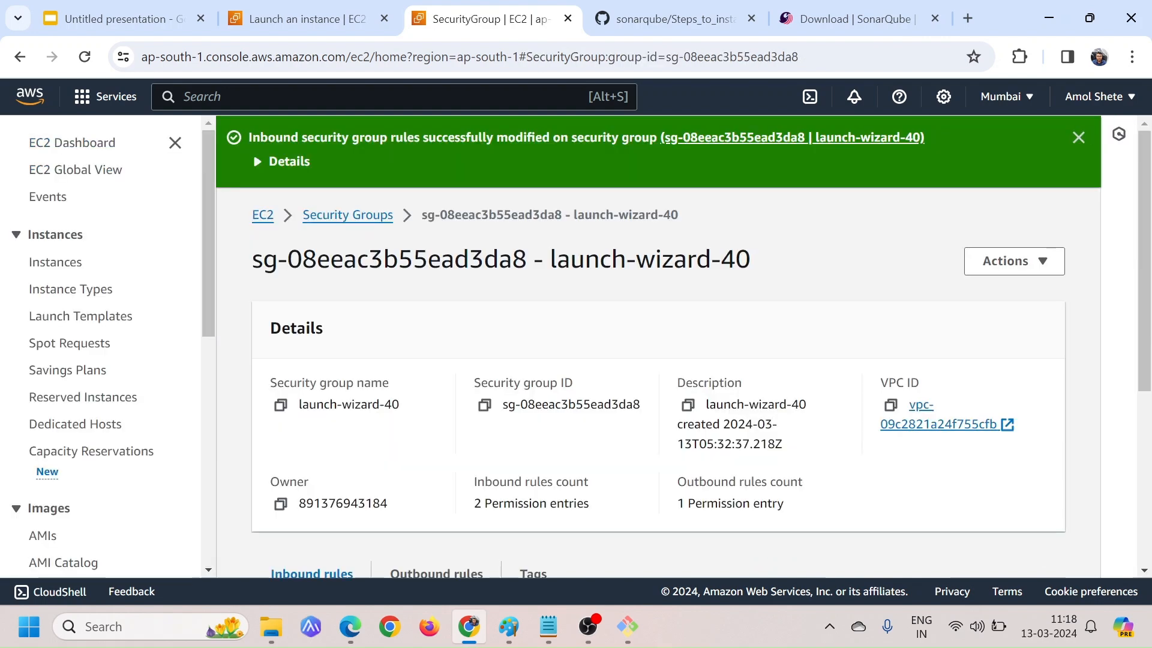
scroll(511, 345, down, 5)
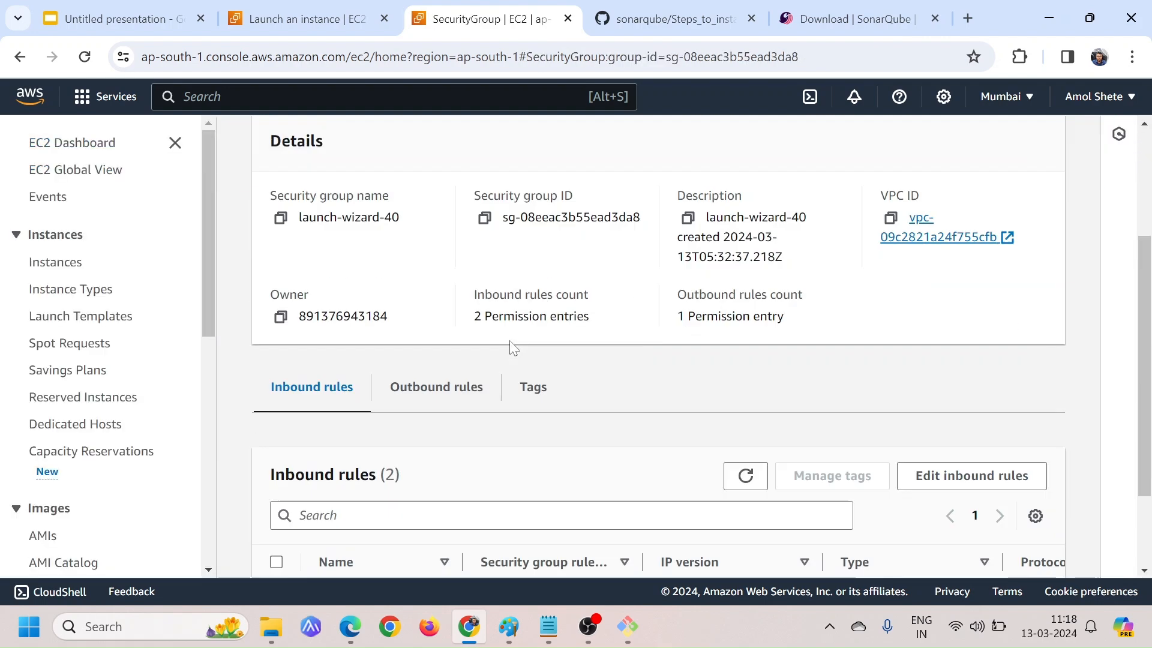
scroll(975, 526, right, 5)
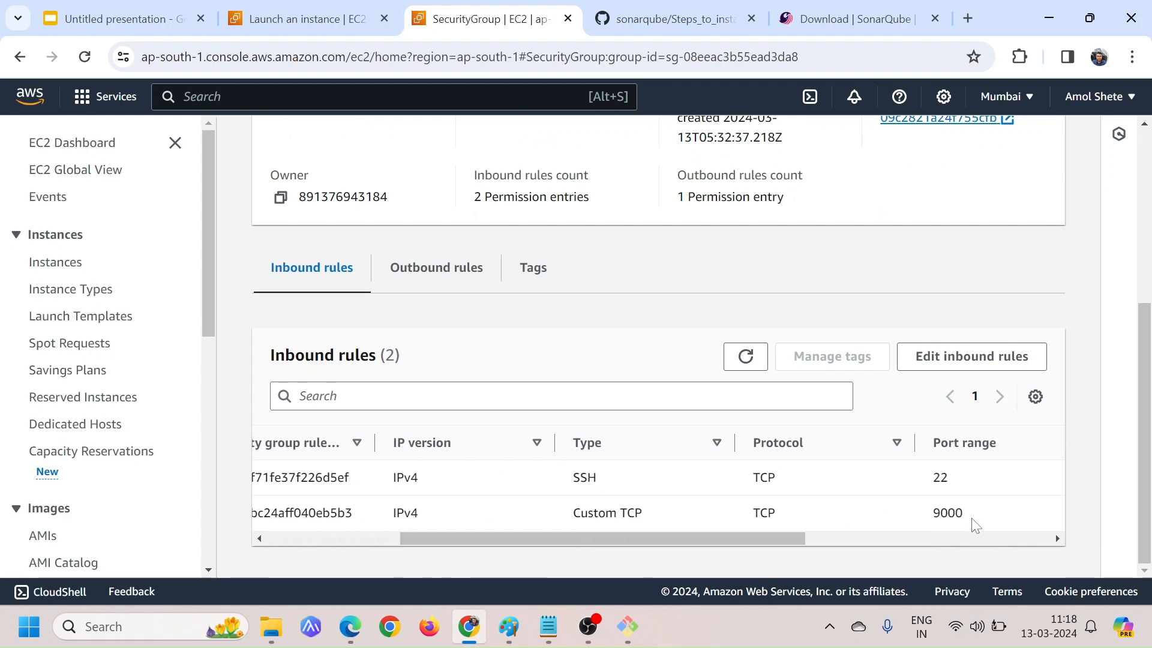
drag(907, 520, 816, 522)
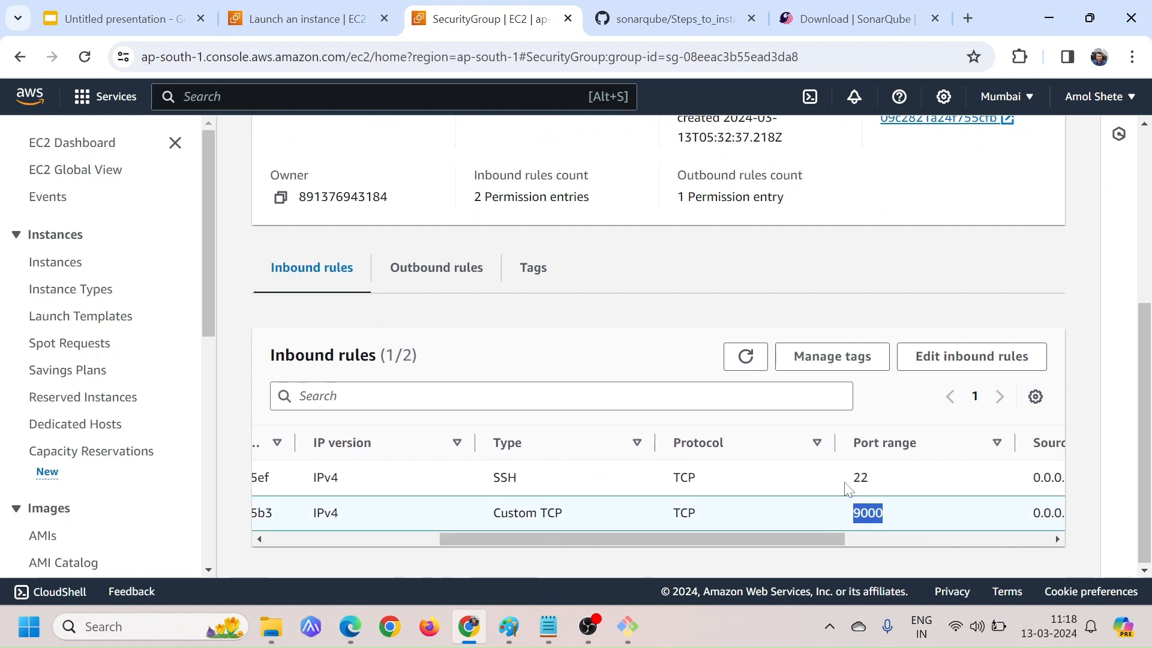
scroll(381, 291, up, 5)
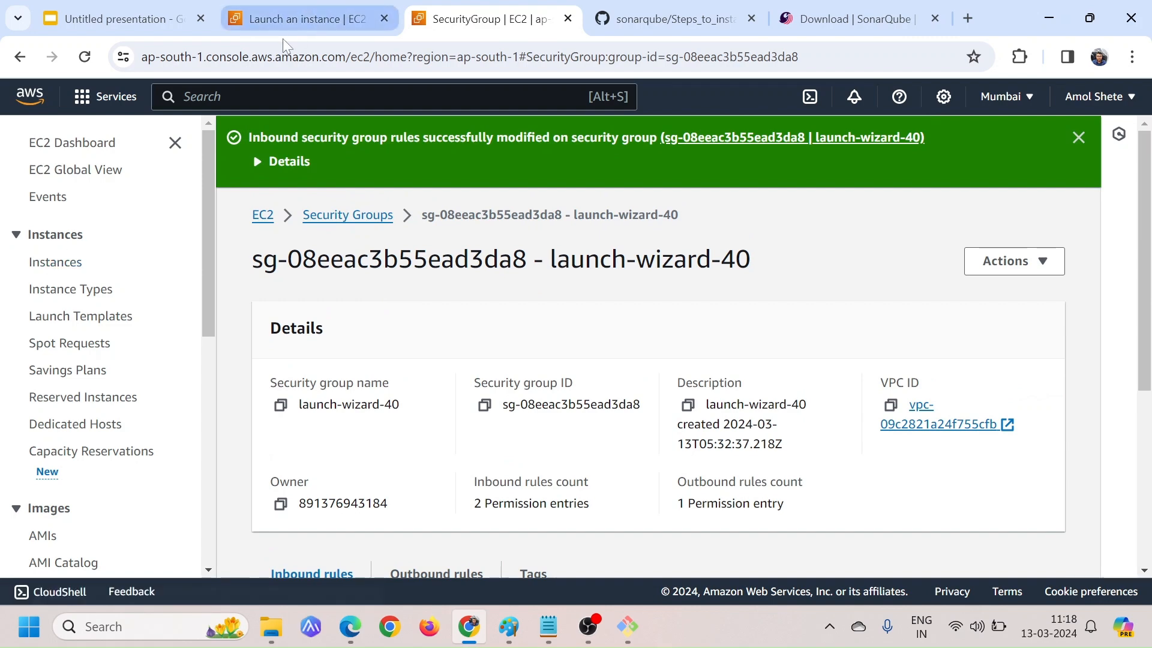
Filter the EC2 instances list by "running" and copy the public IPv4 address of Sonarqube-server
click(329, 7)
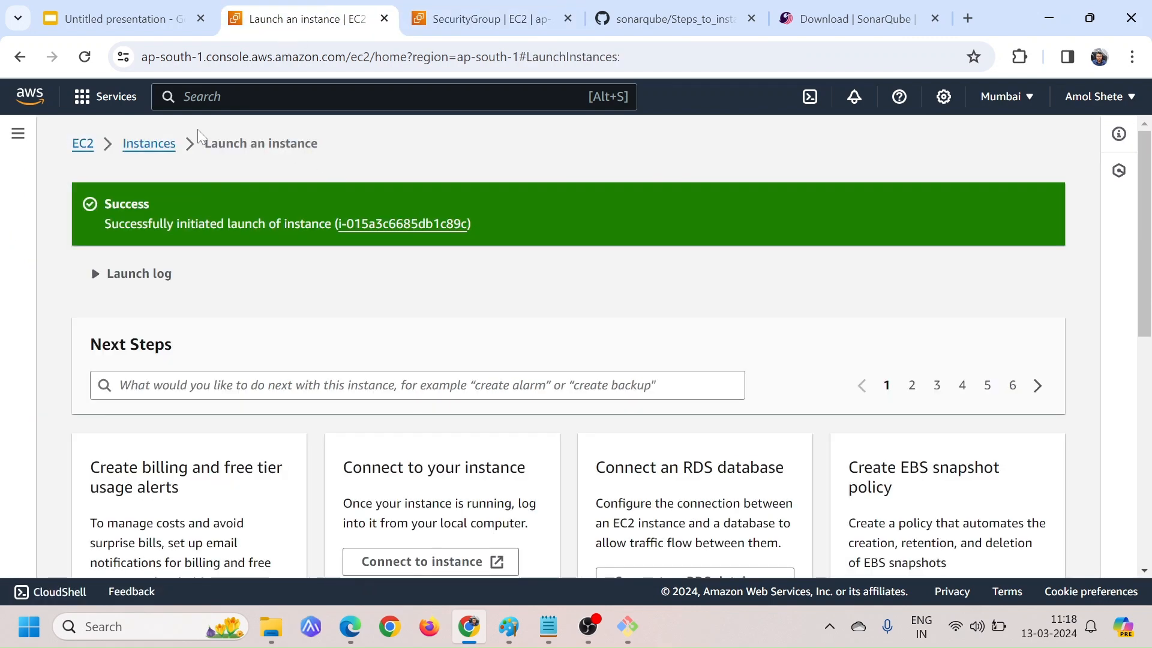
click(162, 143)
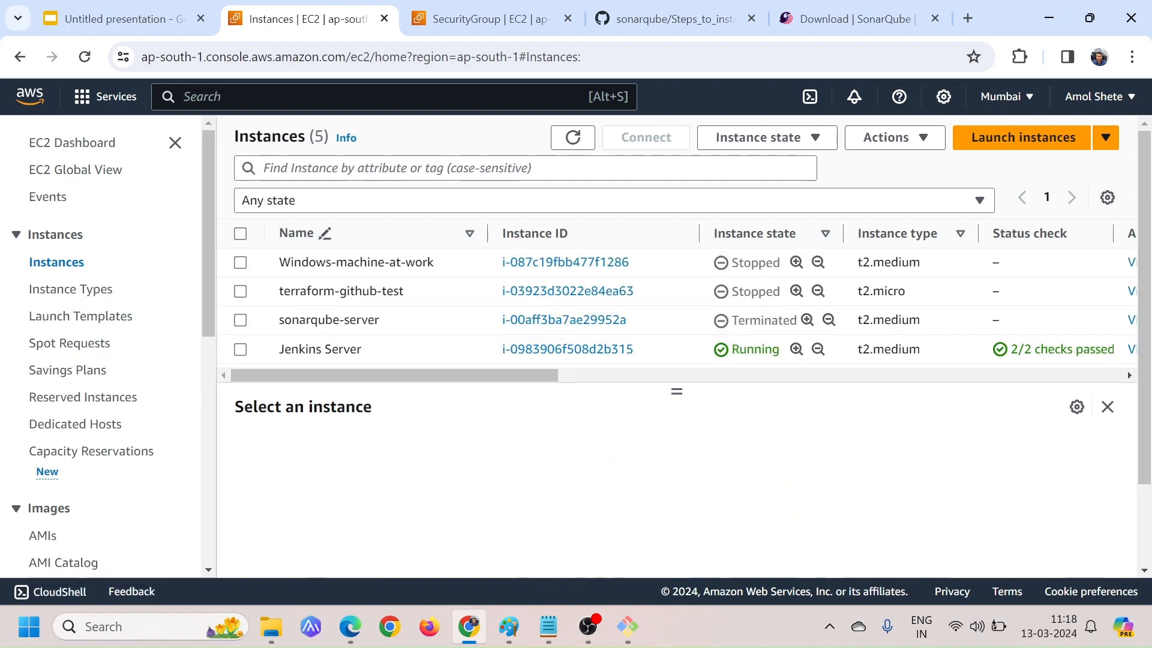
click(360, 168)
text(running)
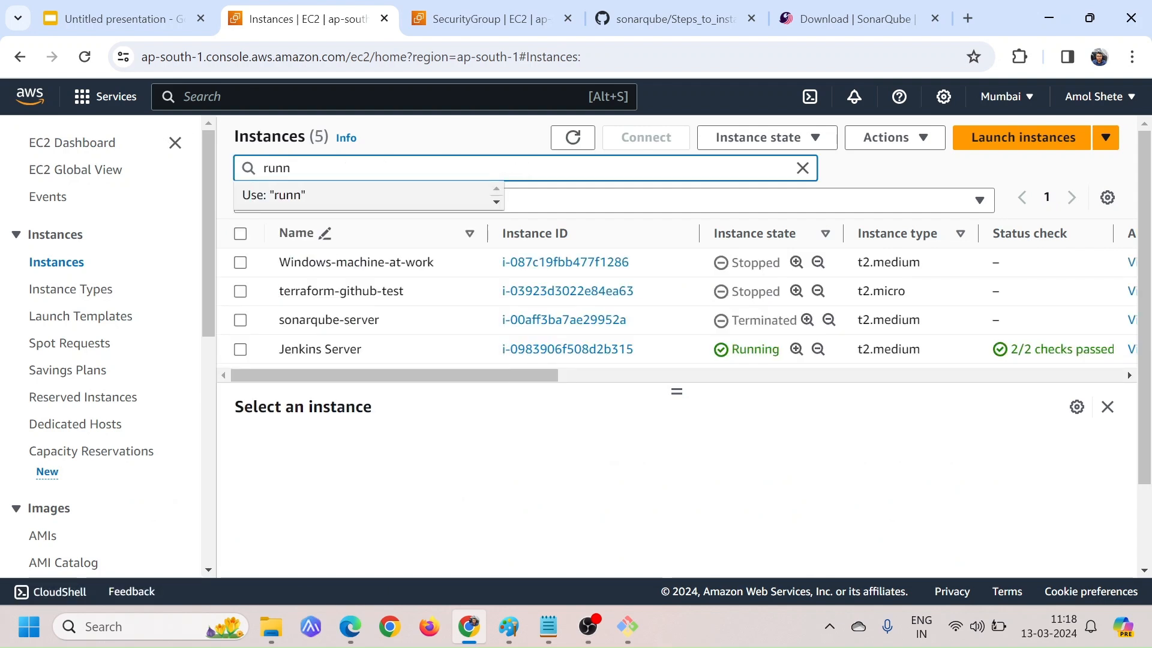
key(Return)
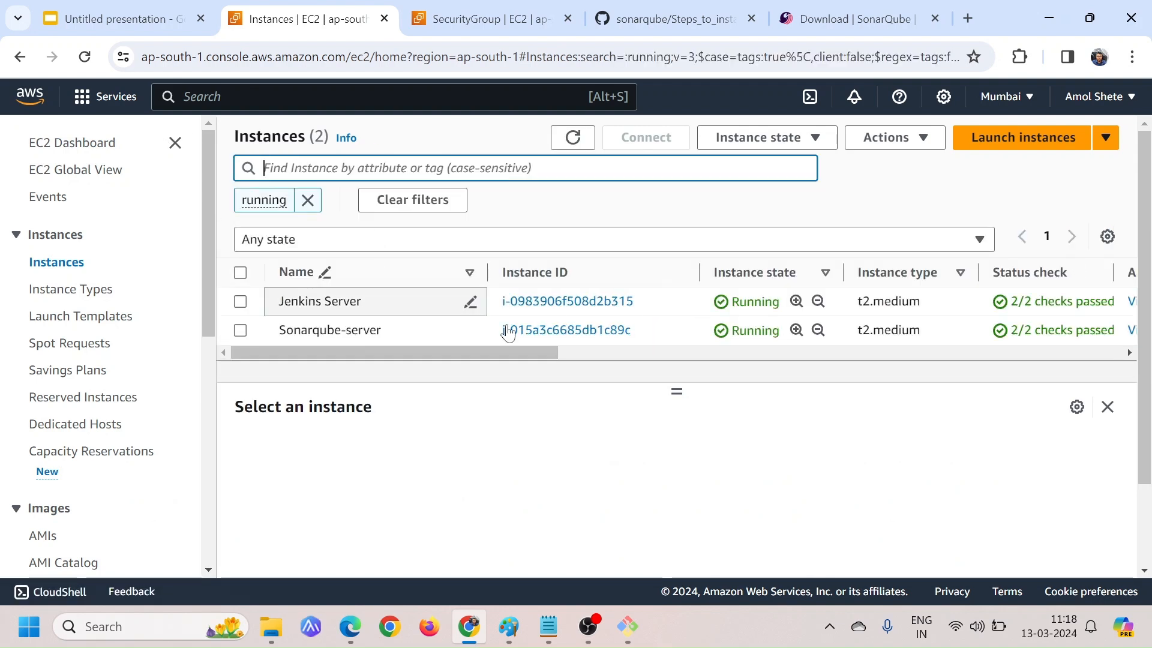
click(240, 331)
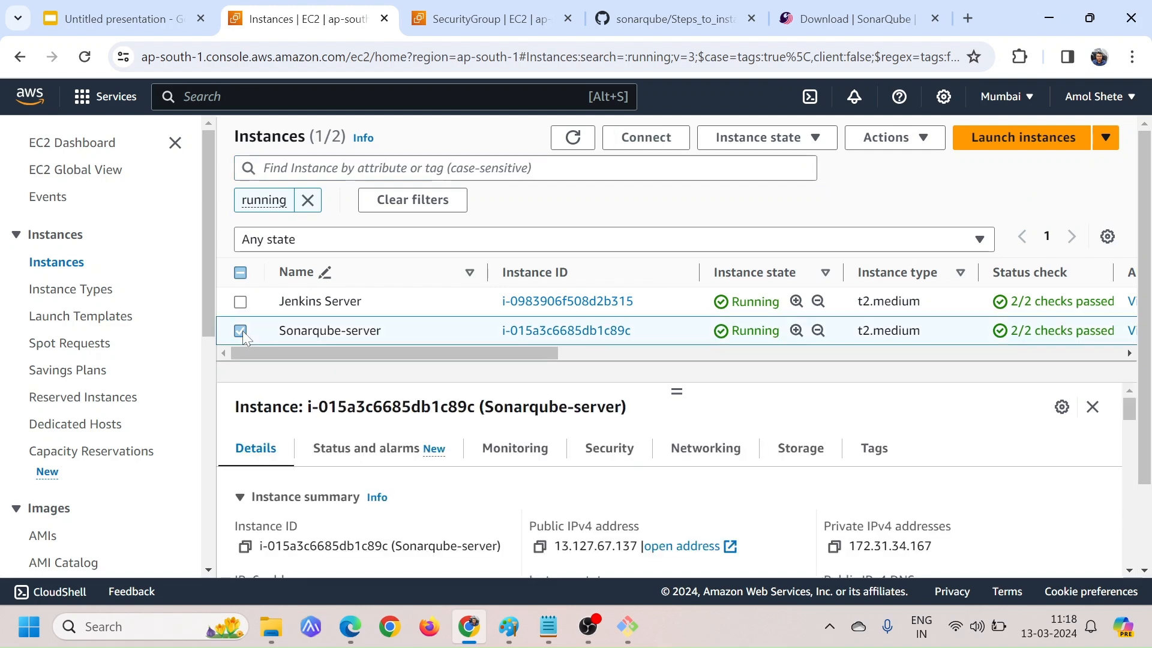
click(540, 546)
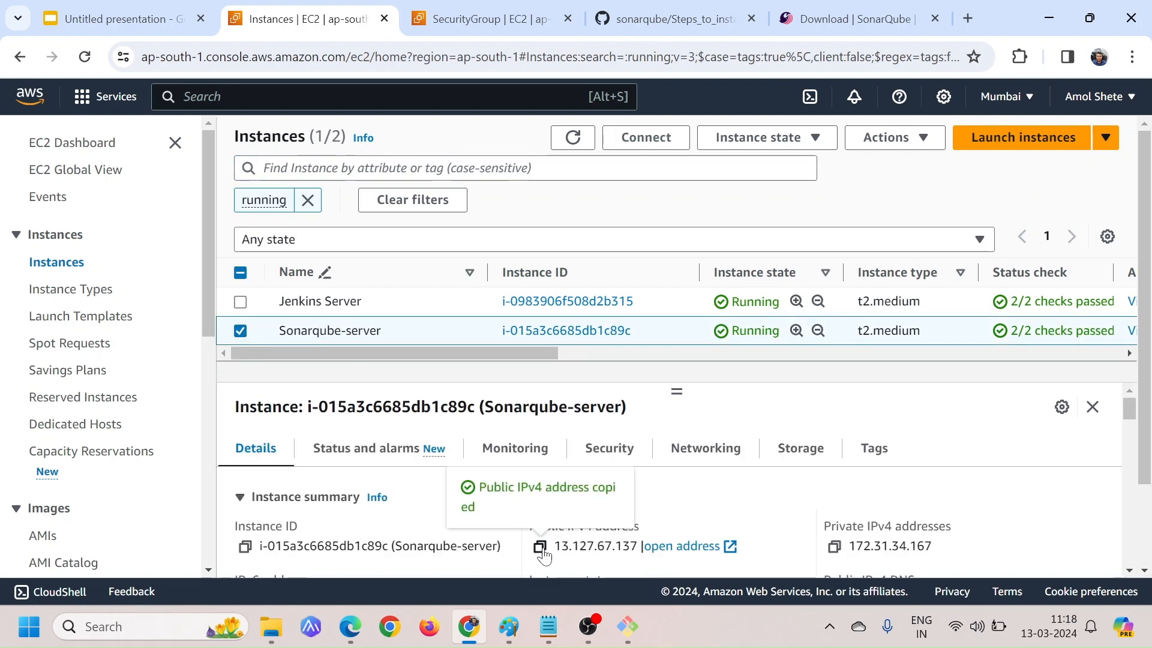
Close the SonarQube download page and open 13.127.67.137:9000 in a new browser tab
click(936, 19)
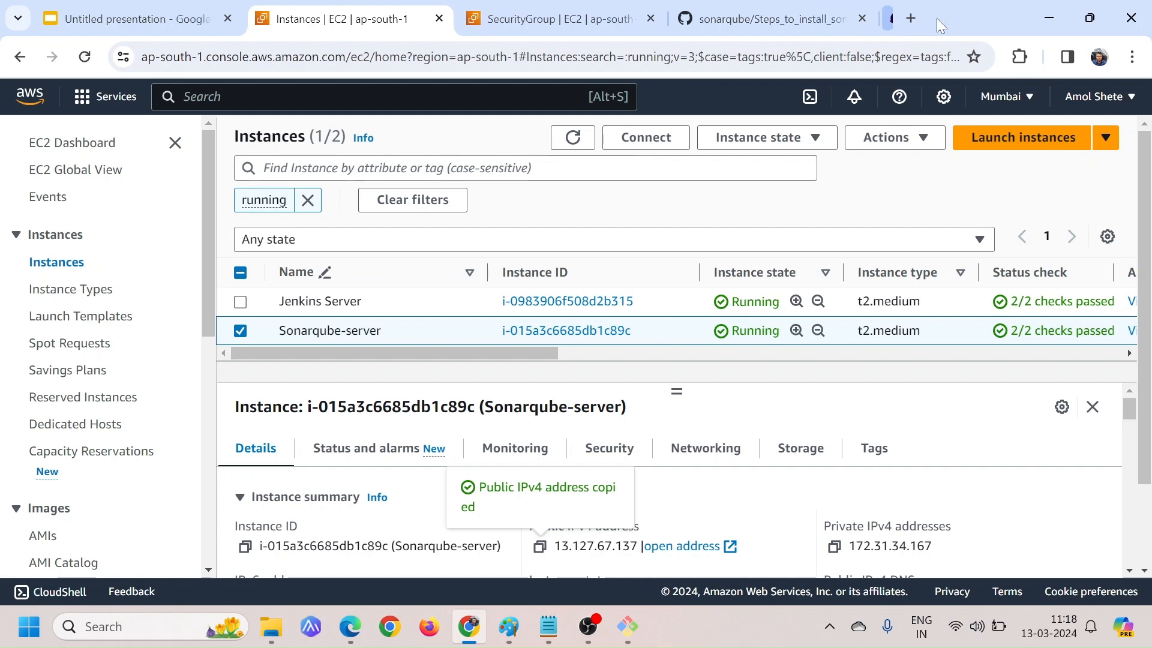
click(904, 19)
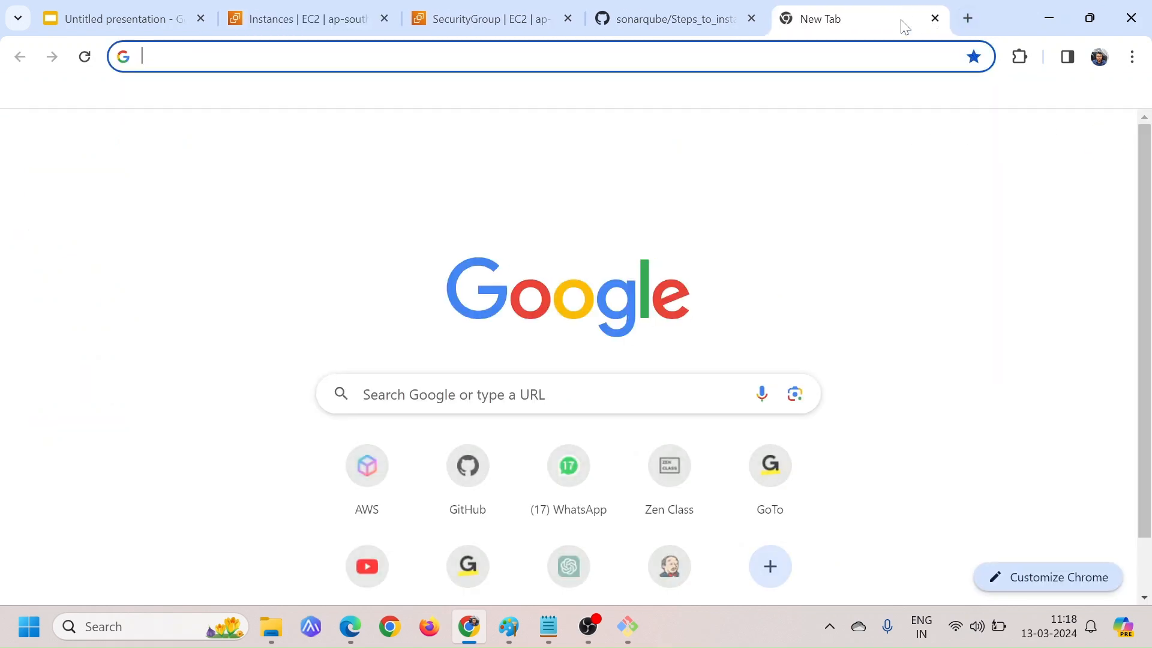
key(ctrl+v)
text(:)
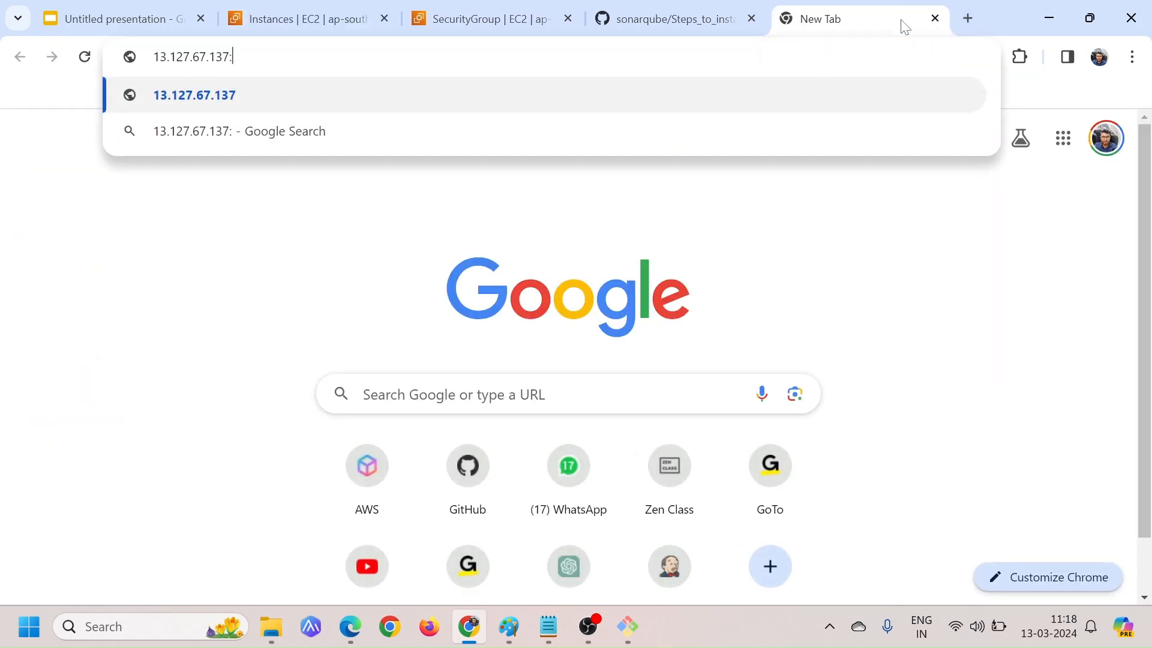
text(9000)
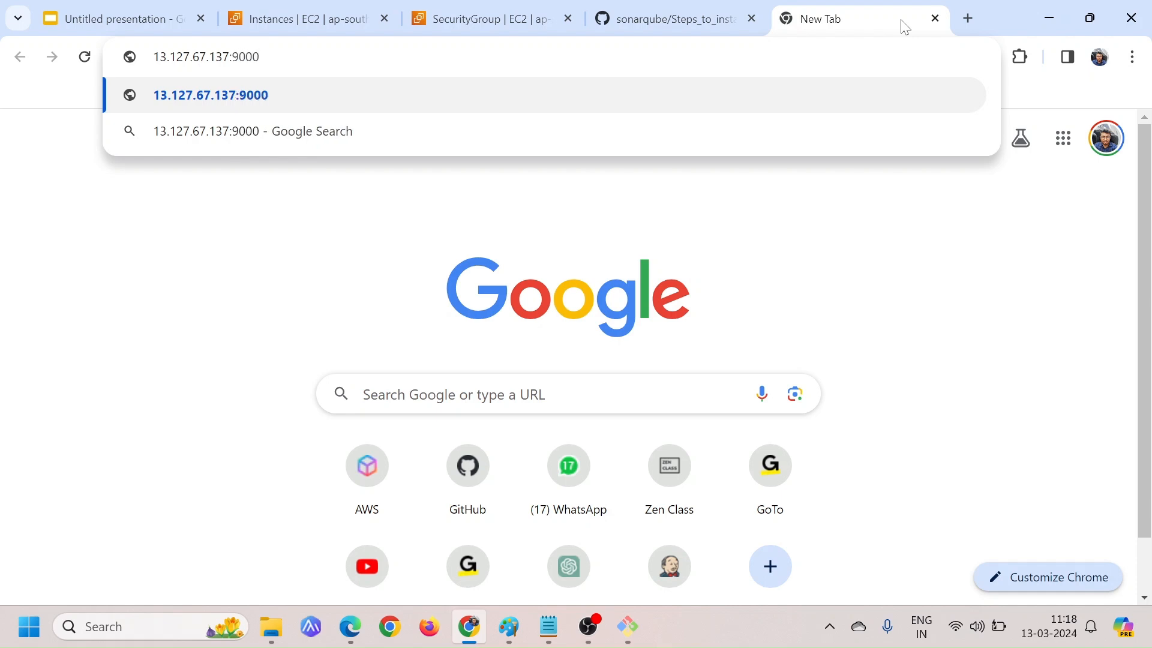
key(Return)
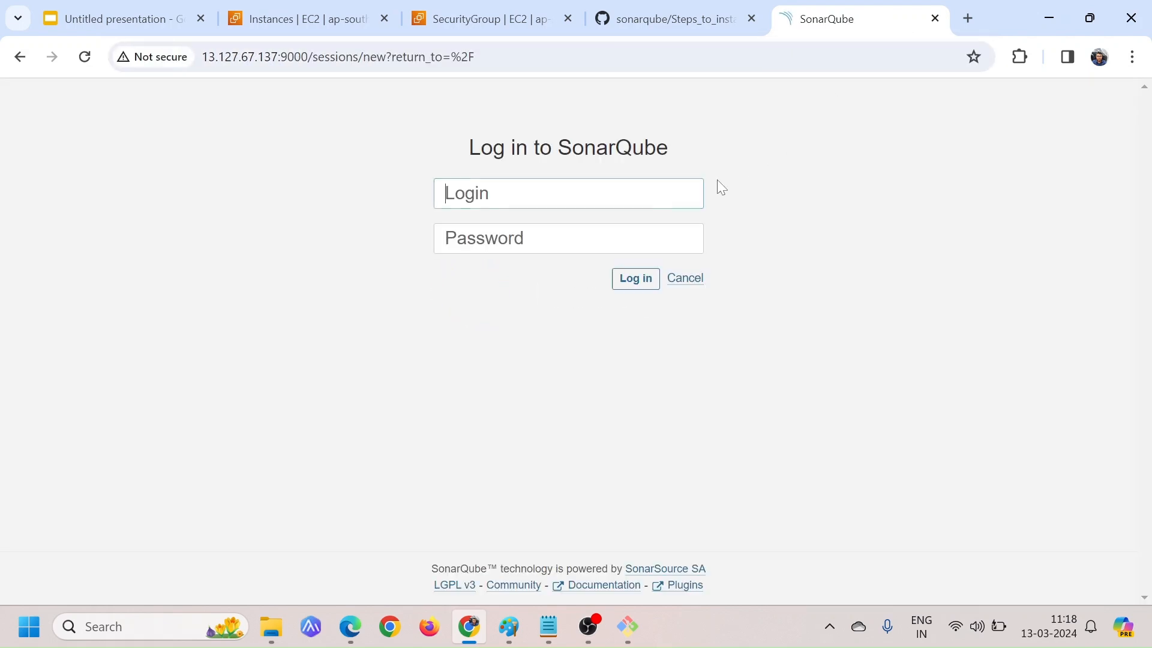
Log in to SonarQube as admin with the default account password
drag(456, 149, 688, 151)
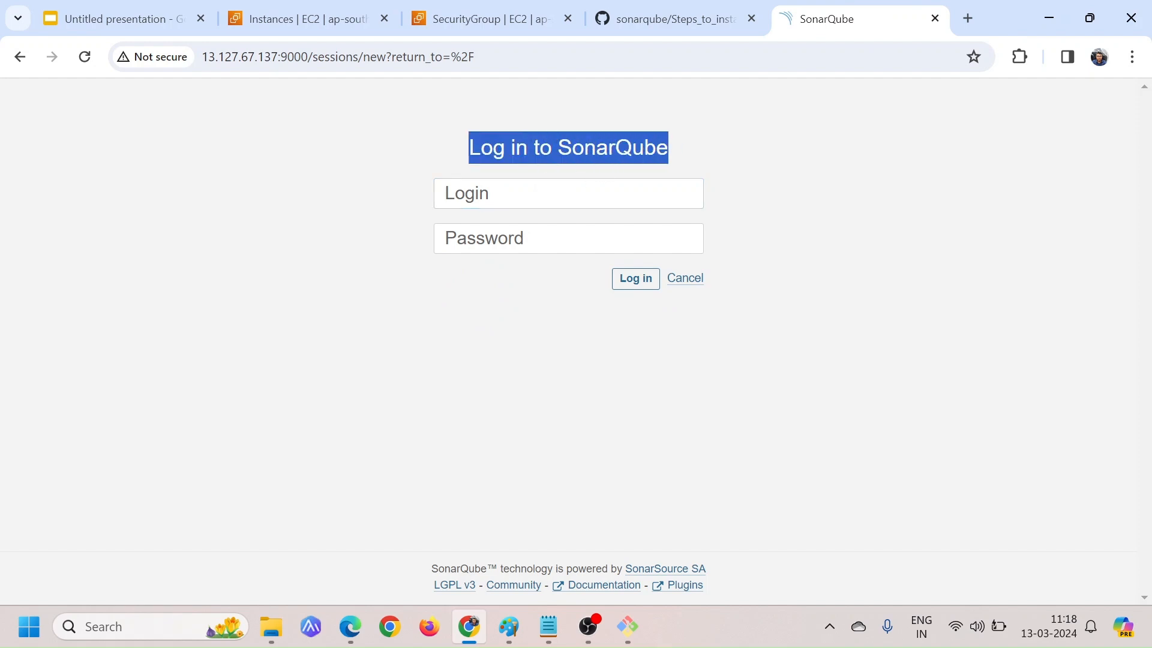
click(546, 191)
click(330, 227)
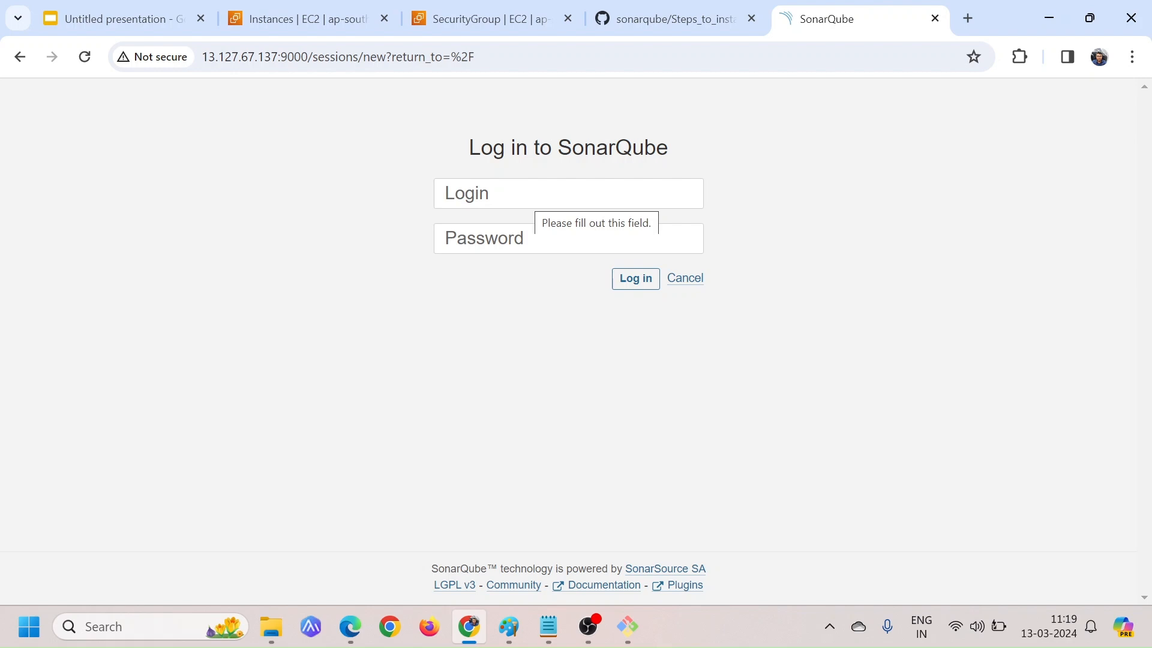
key(Tab)
text(admin)
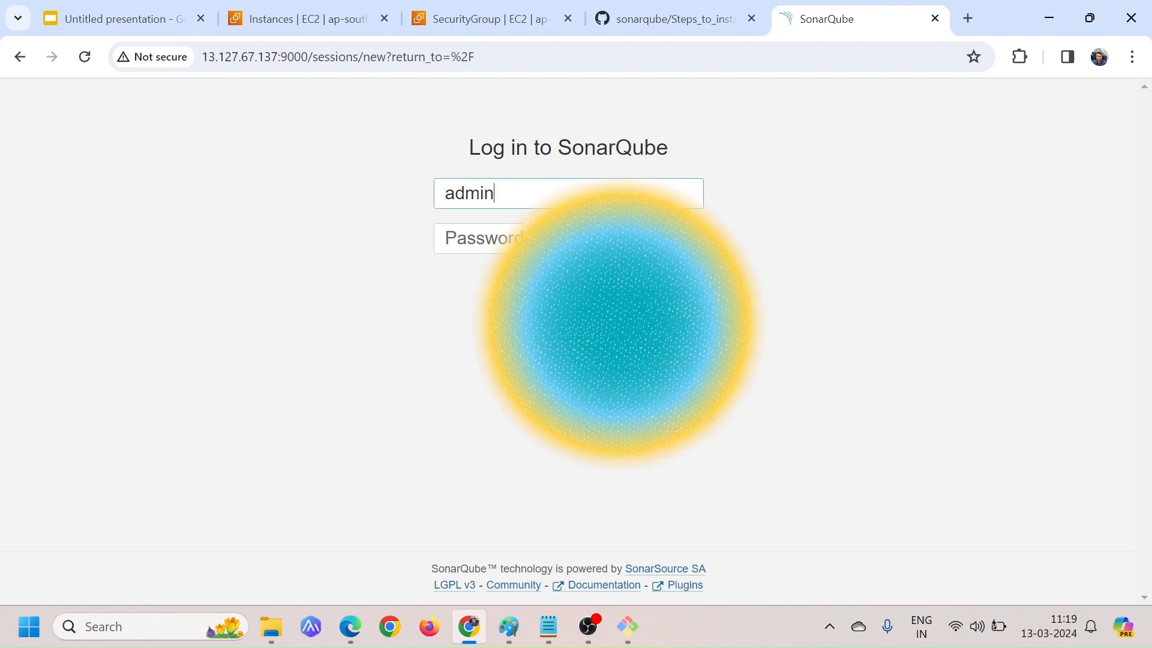
key(Tab)
text(admi)
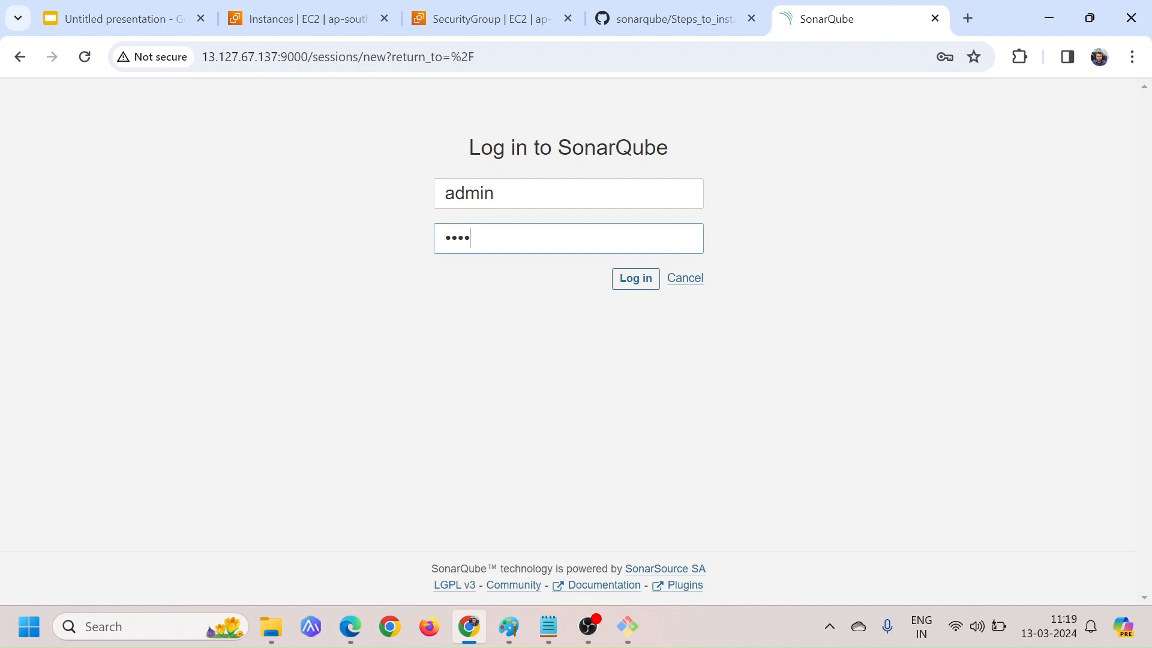
text(n)
click(631, 278)
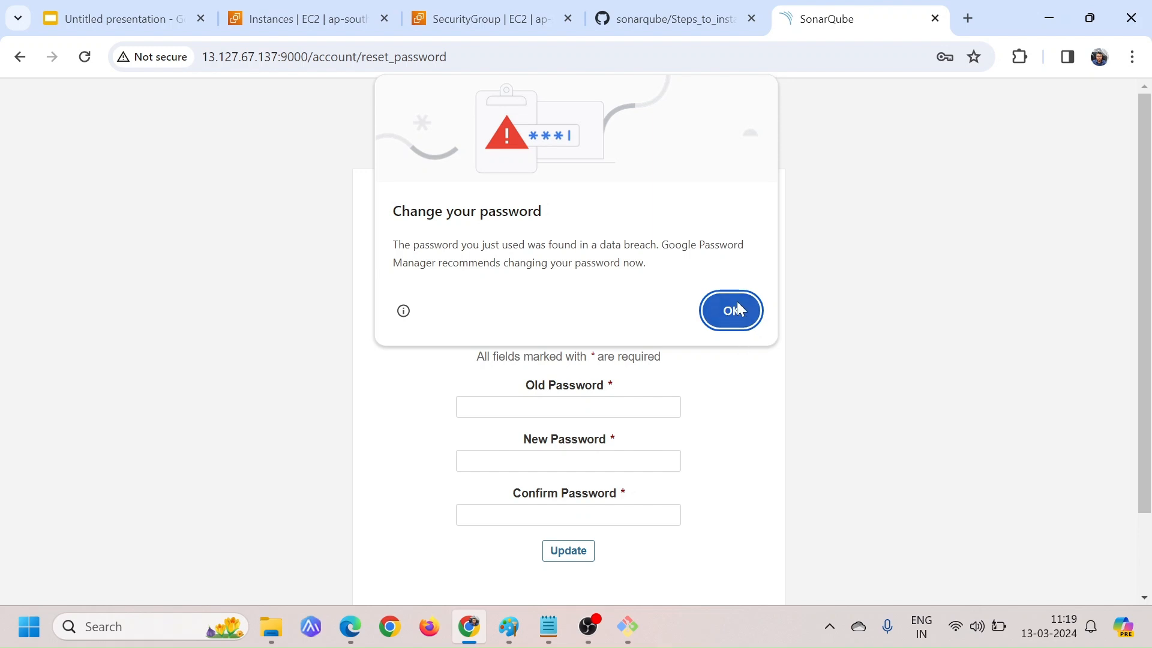
Dismiss the browser's password breach warning and the save-password offer to reach the Update your password form
click(737, 309)
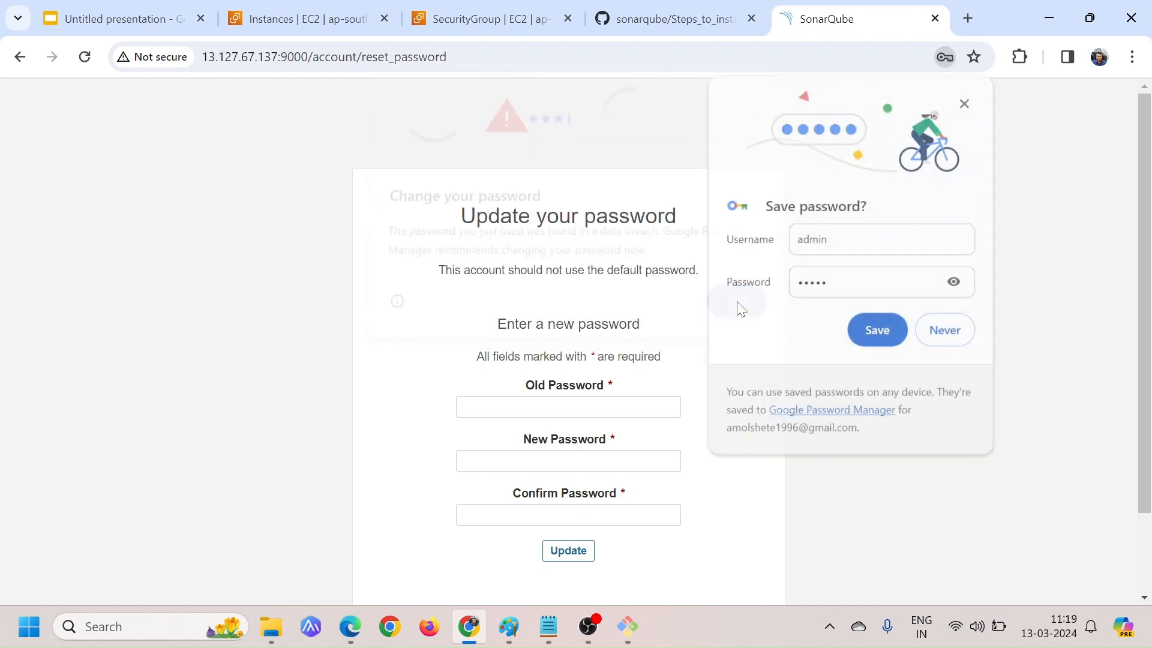
click(966, 102)
scroll(746, 358, down, 1)
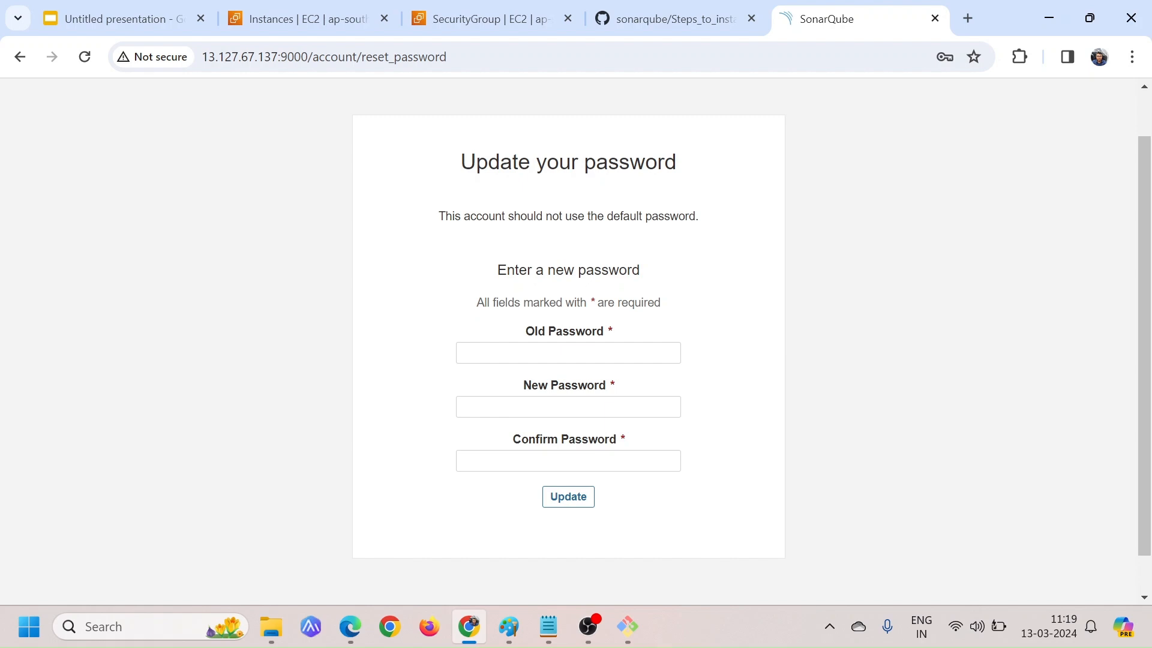
Replace the default admin password by filling in the old, new and confirm password fields, and dismiss the browser's save-password offer
click(568, 352)
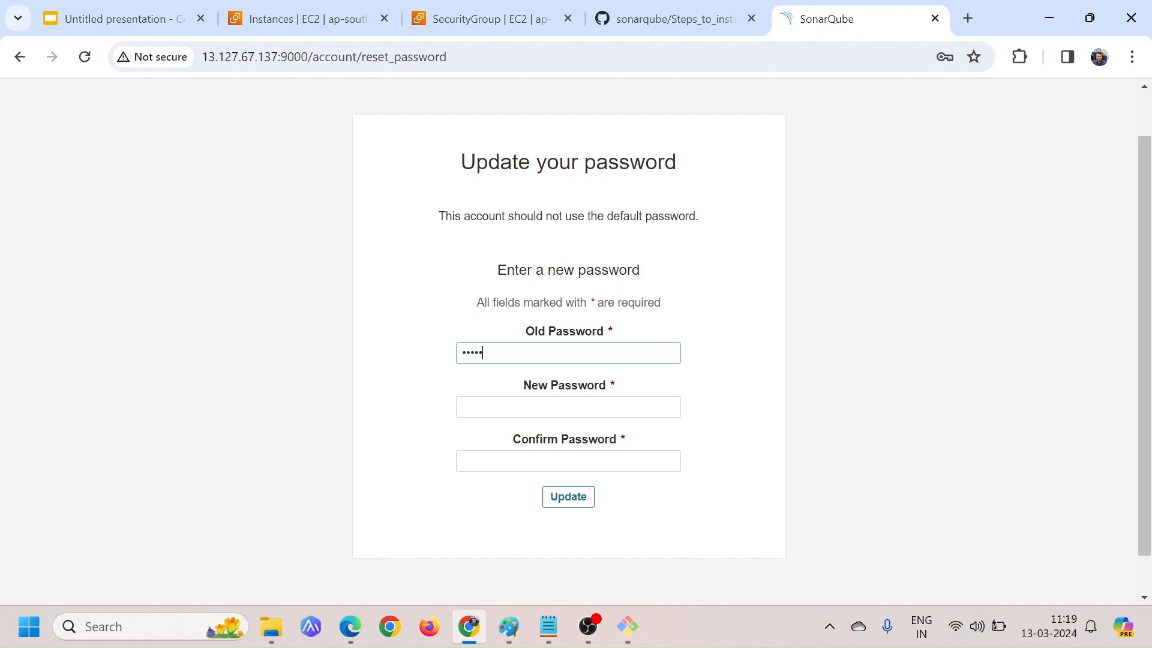
click(568, 407)
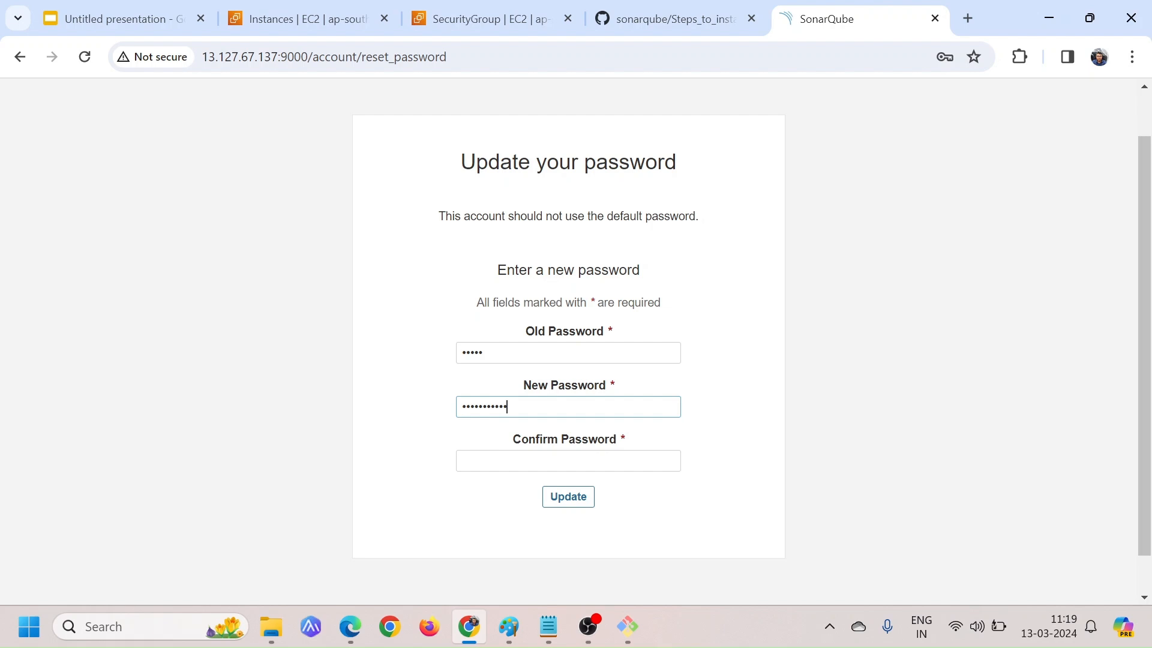
click(568, 461)
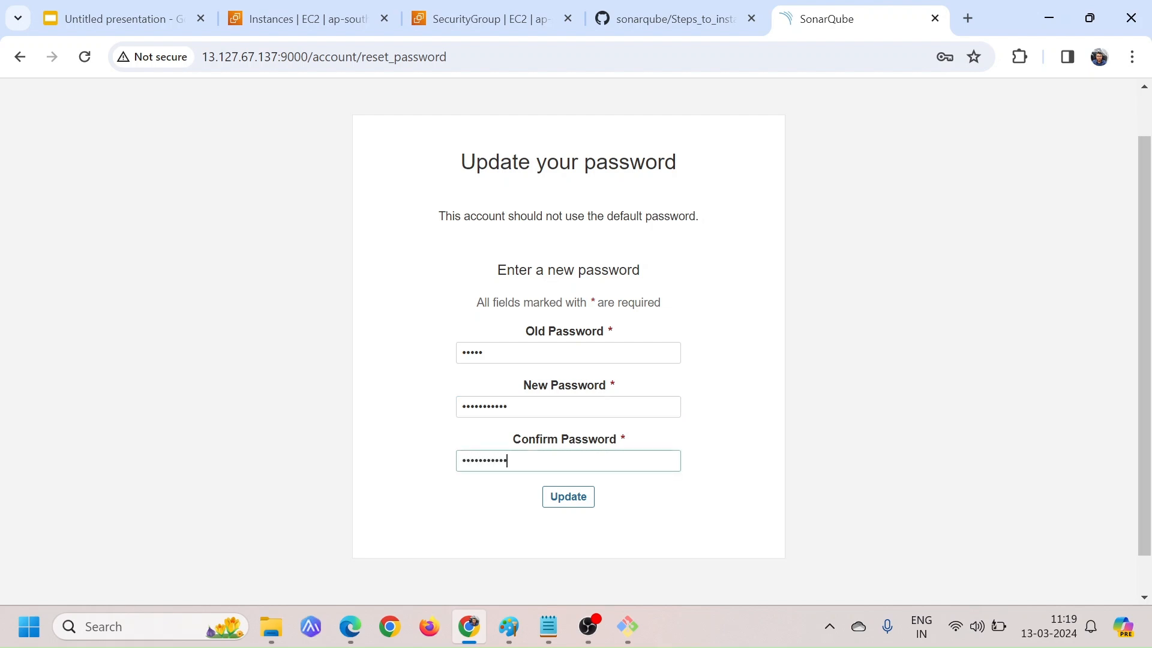
click(567, 502)
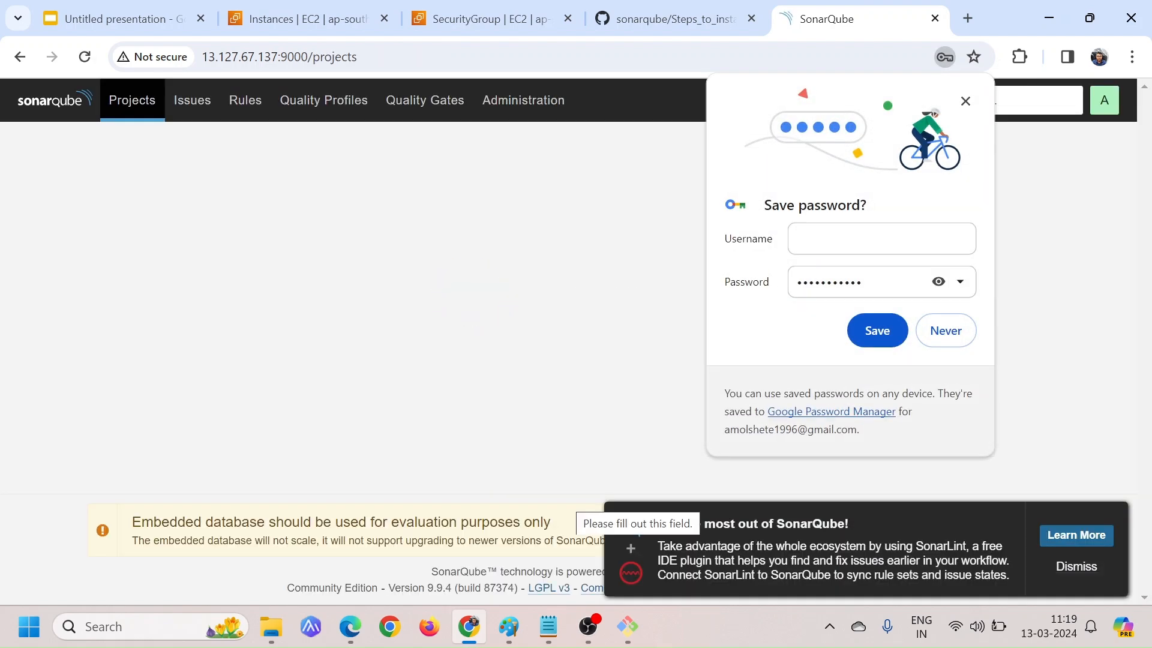
click(965, 100)
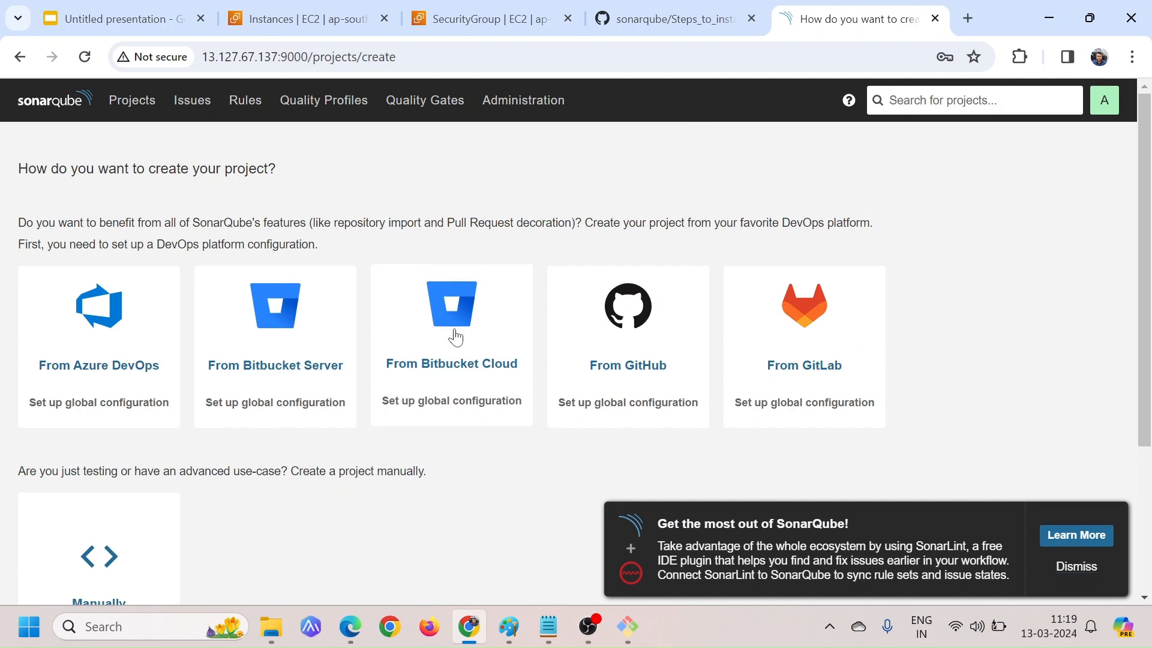
Review the project creation options, from the DevOps platform imports to manual creation
scroll(258, 463, down, 2)
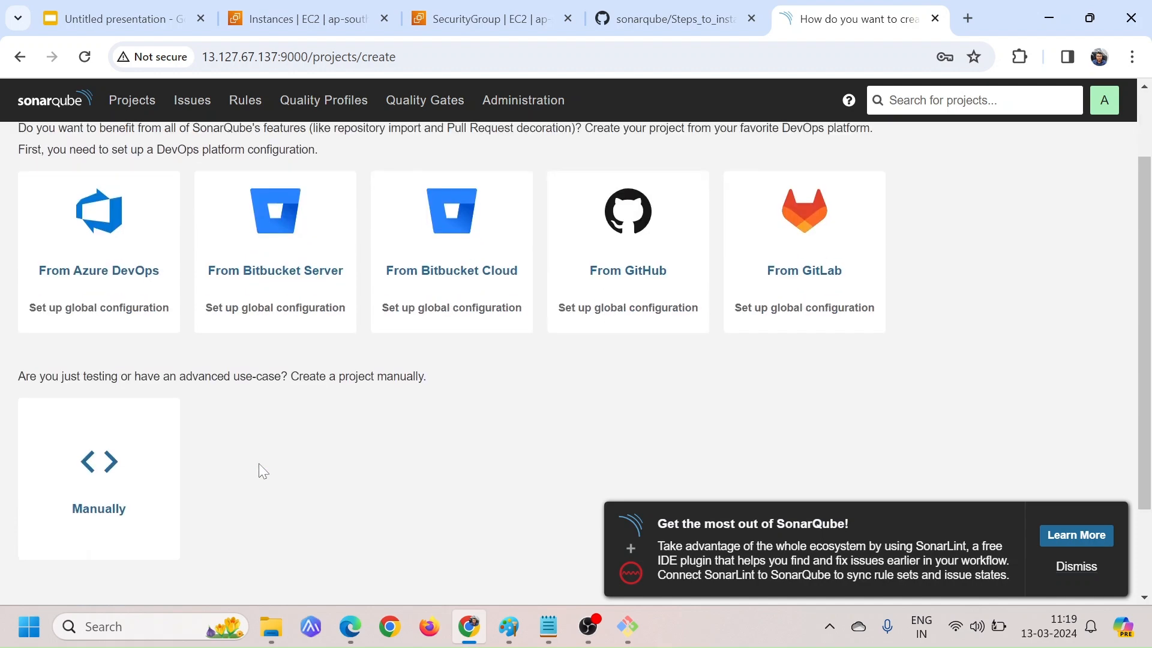
scroll(258, 463, up, 1)
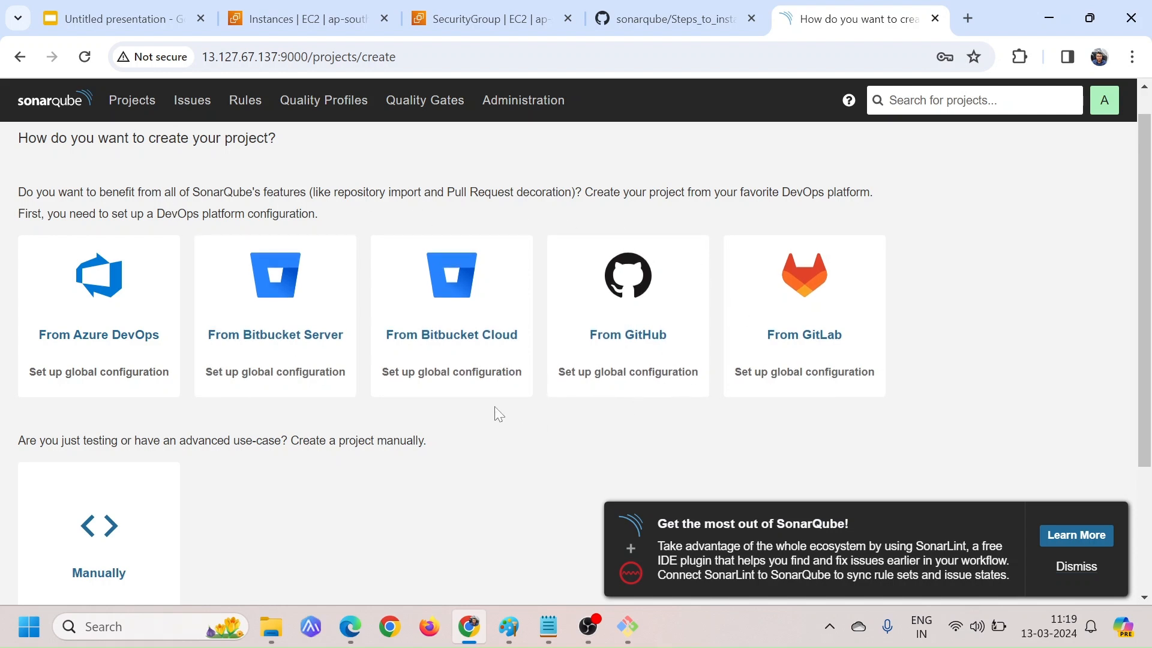
scroll(496, 411, down, 1)
scroll(495, 412, up, 1)
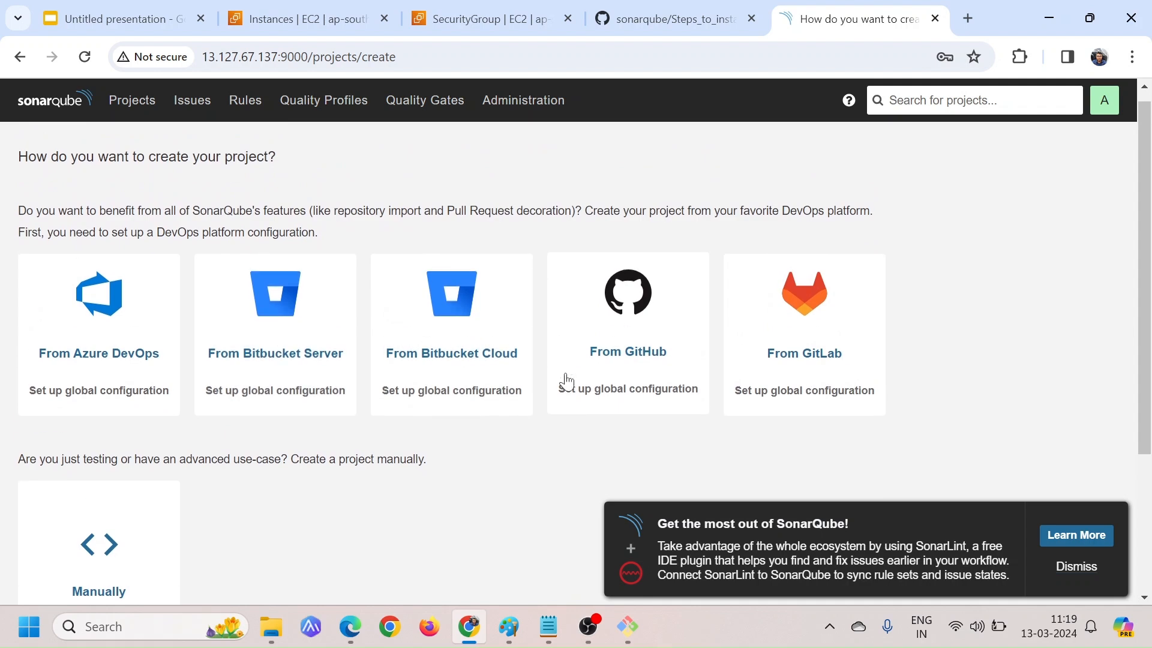
scroll(437, 424, down, 2)
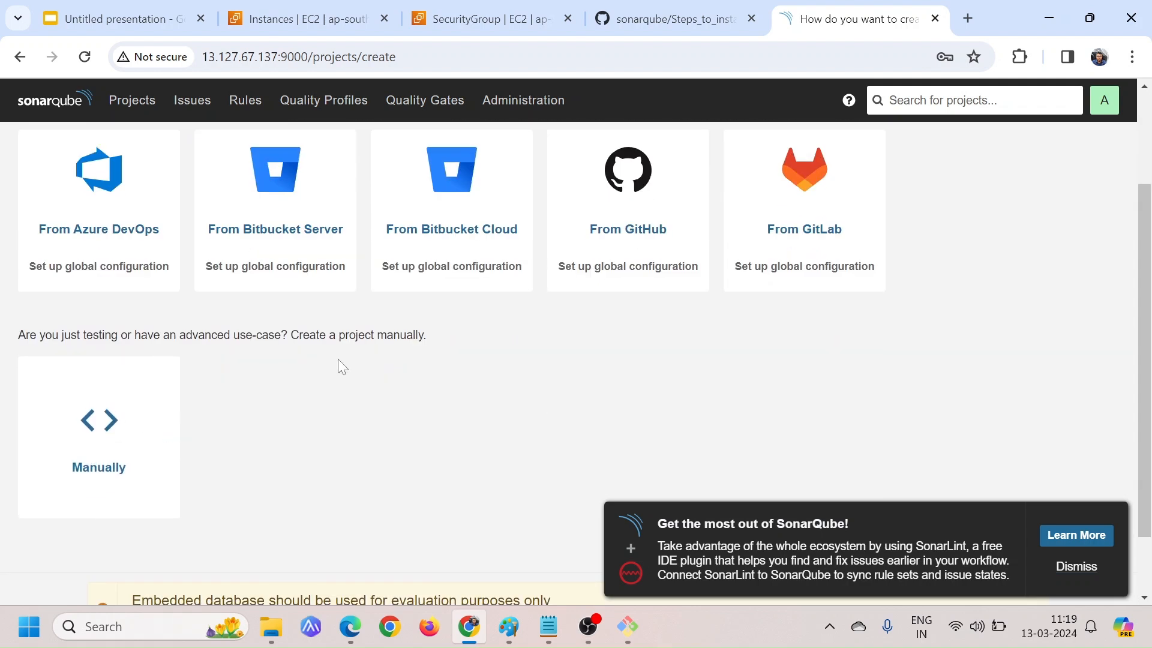
scroll(337, 363, up, 1)
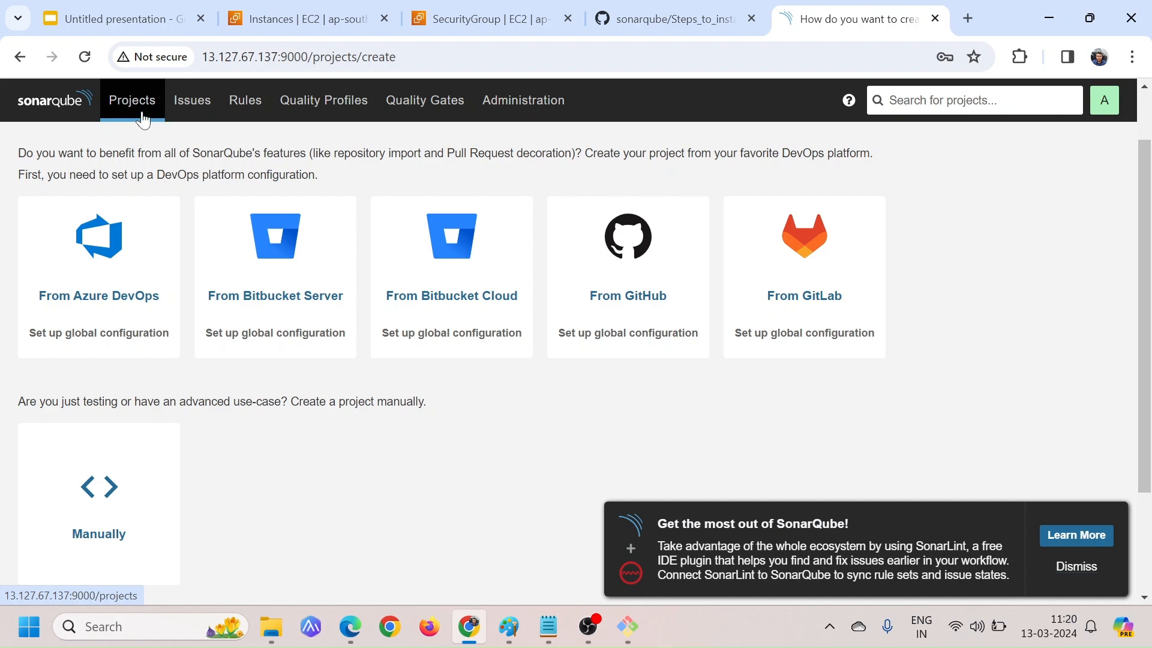
View the Issues page, then examine the Rules page's language filter and the first rules listed
click(203, 114)
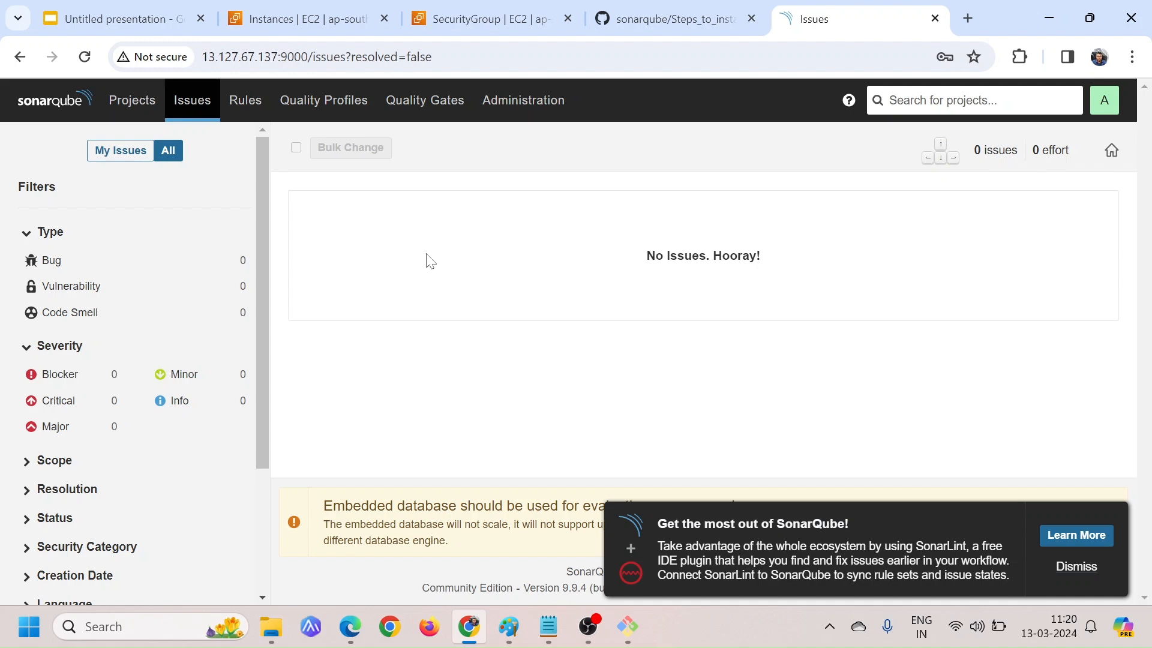
click(244, 110)
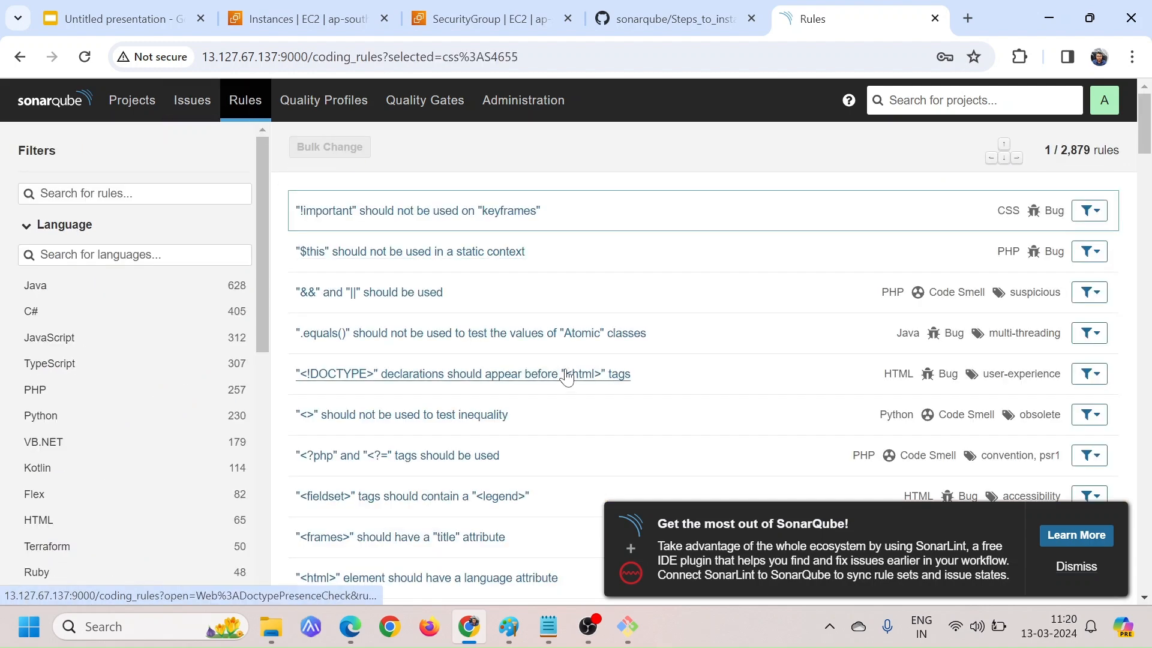
scroll(161, 455, down, 5)
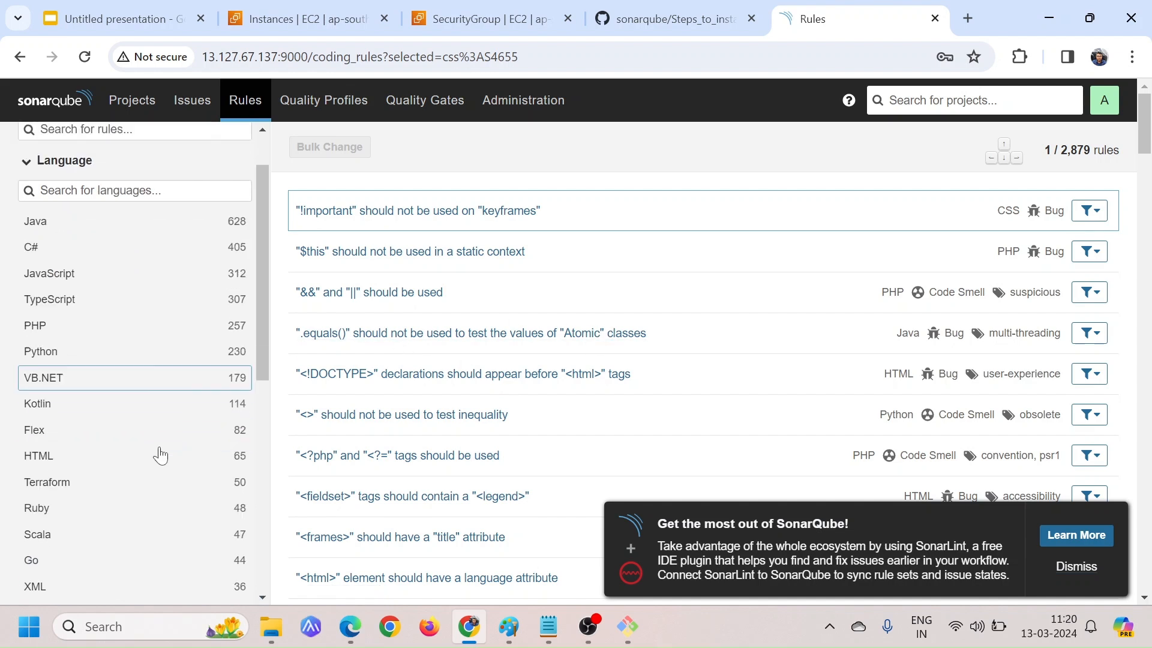
scroll(160, 455, up, 3)
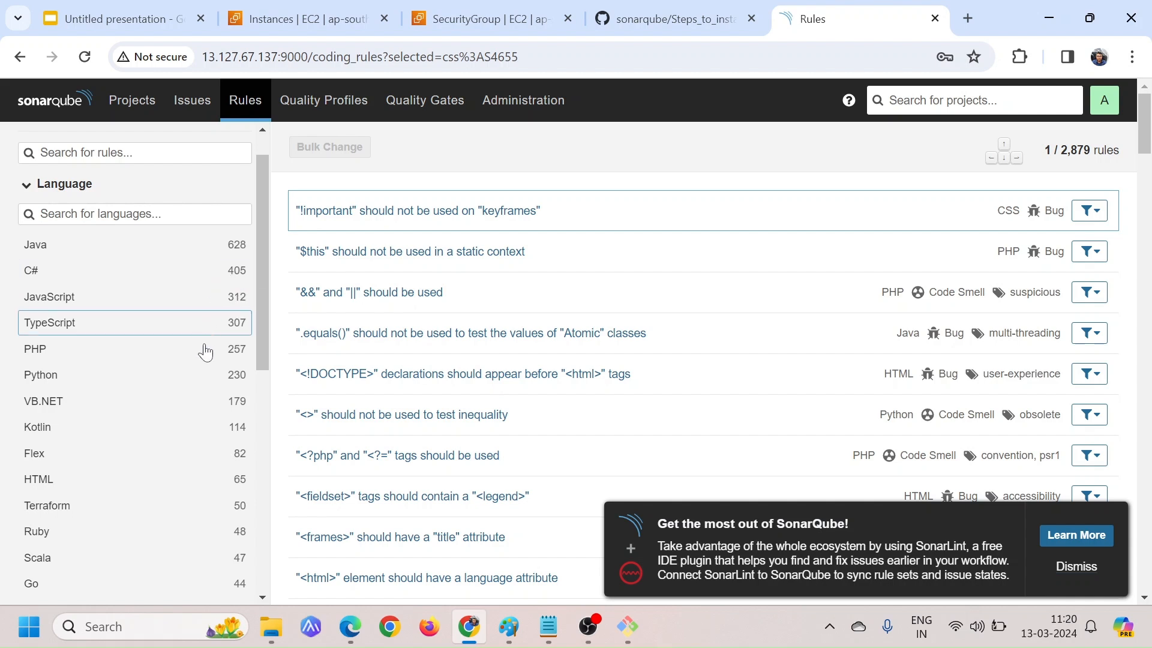
scroll(173, 472, down, 1)
scroll(175, 474, down, 1)
scroll(175, 474, up, 2)
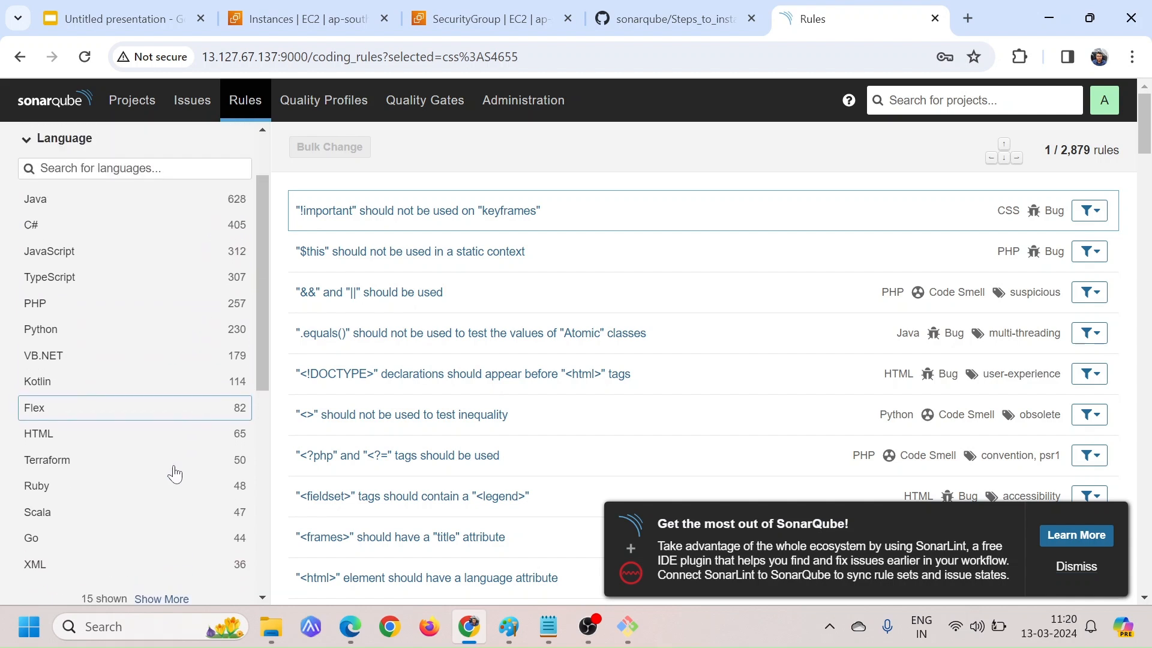
scroll(174, 473, up, 1)
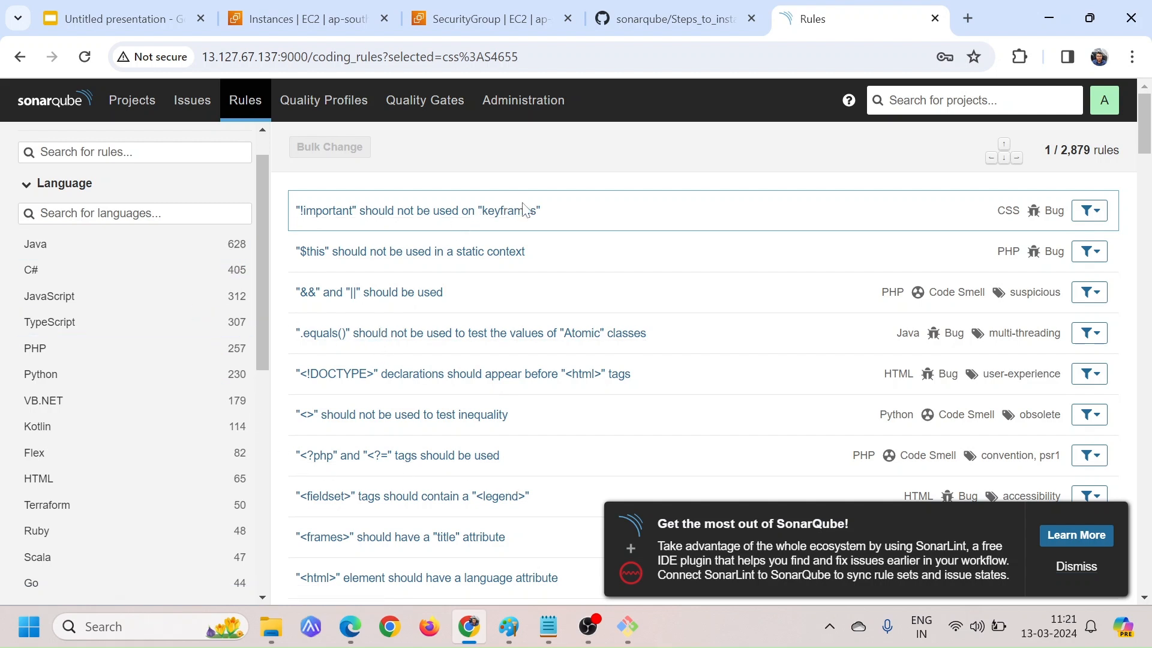
drag(524, 210, 584, 257)
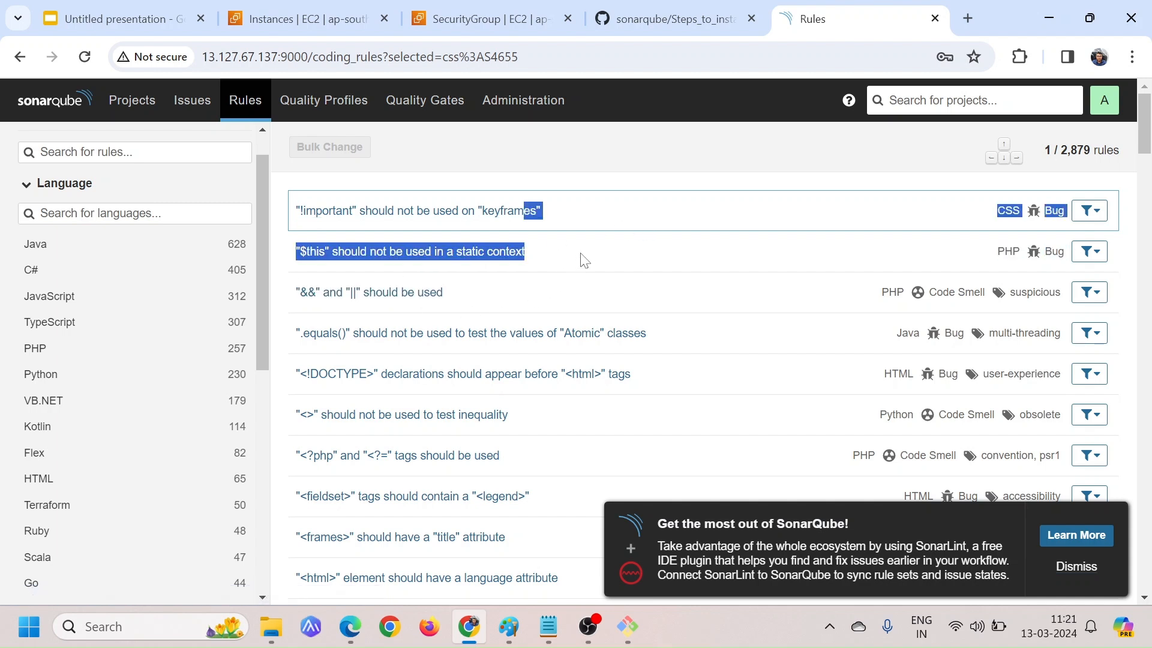
click(584, 258)
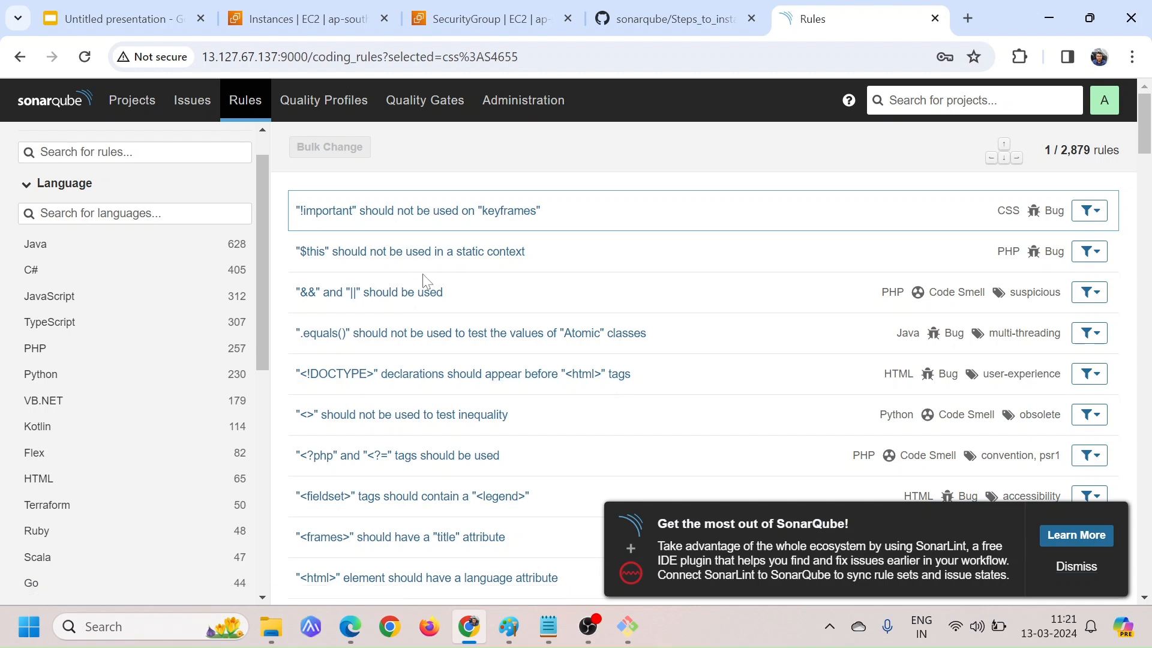
Look at the built-in Sonar way profile for C# in Quality Profiles and return to the Rules page
click(319, 111)
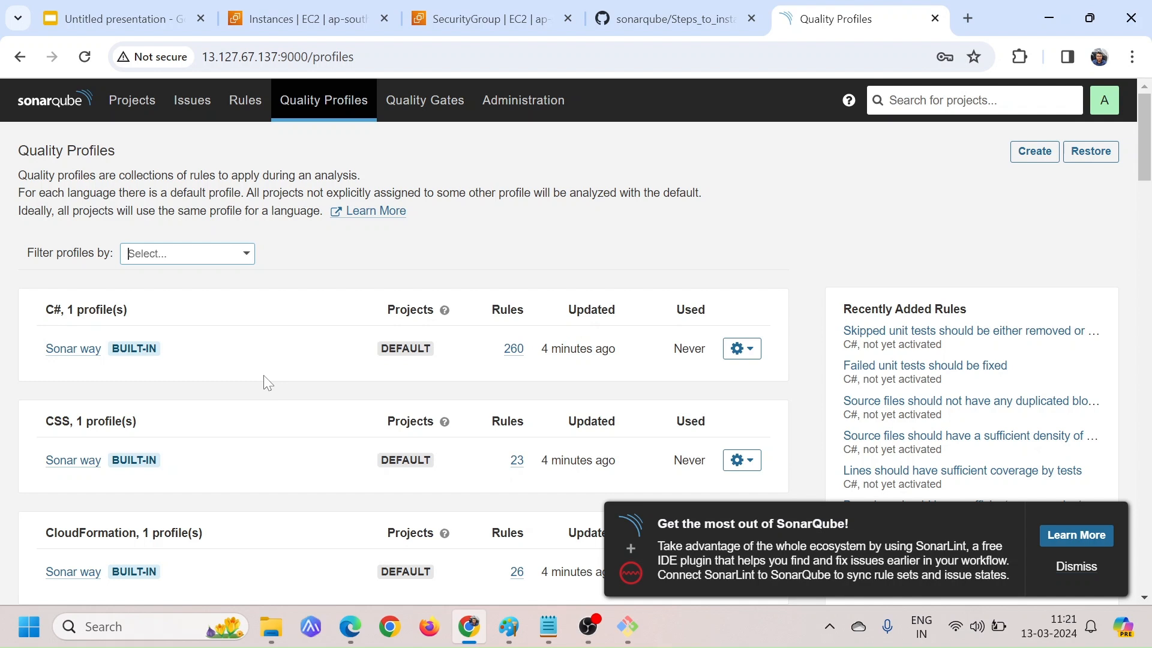
drag(45, 349, 96, 350)
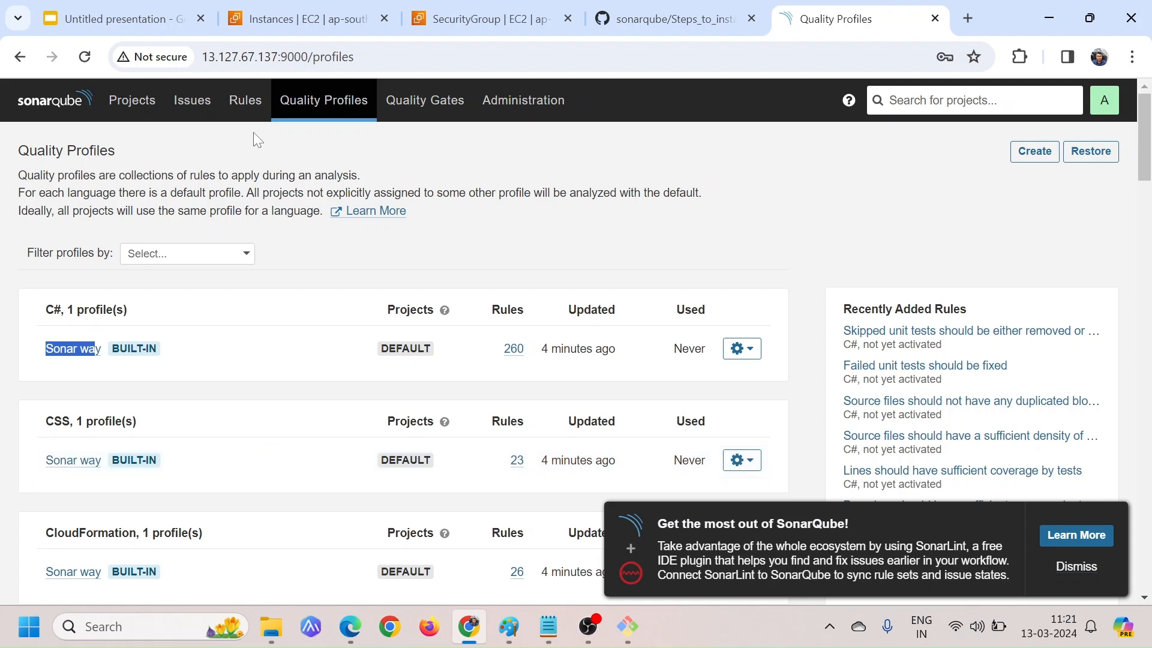
click(246, 103)
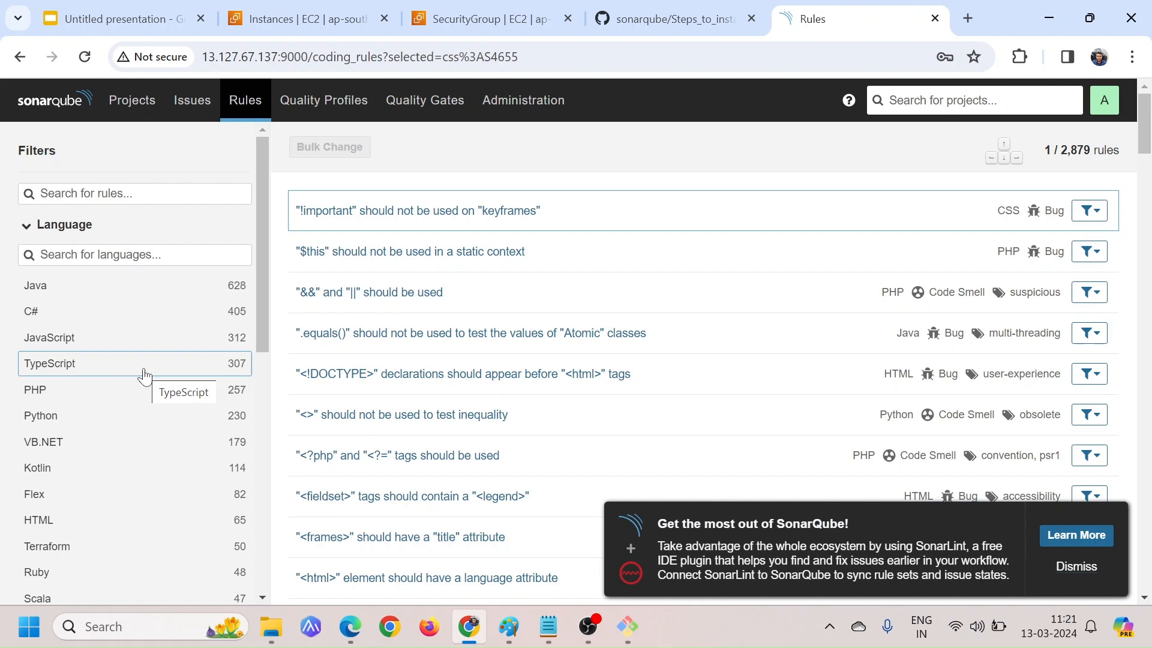
Find the Java entry in Quality Profiles and examine its built-in Sonar way profile and number of rules
click(322, 103)
scroll(285, 264, down, 5)
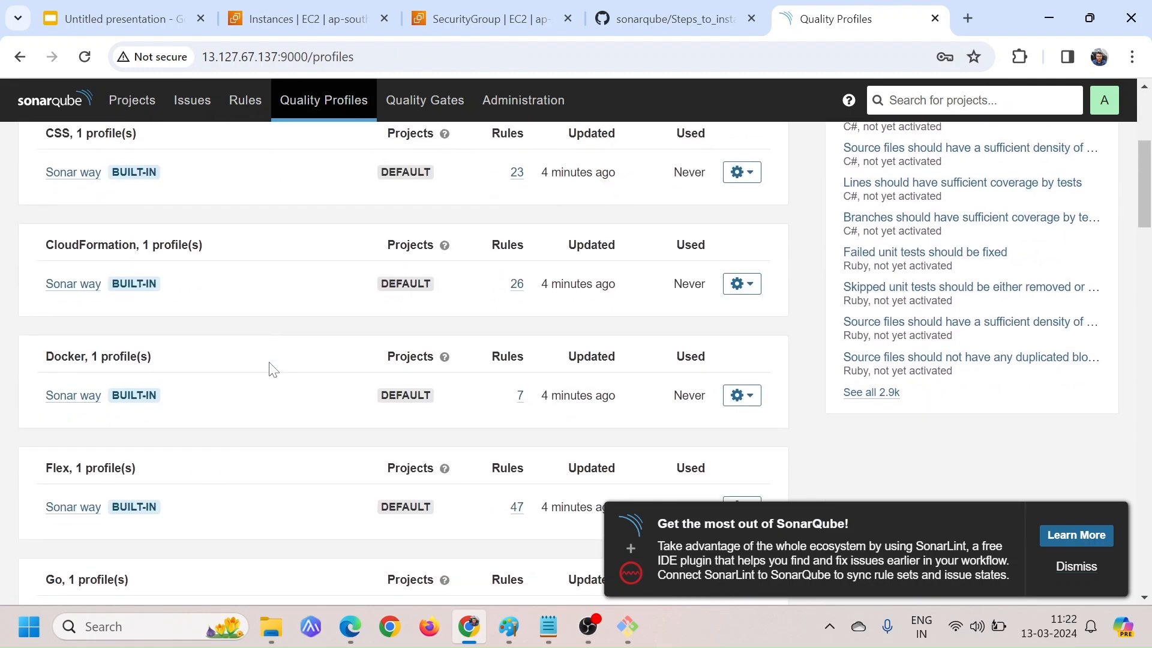
scroll(271, 368, down, 2)
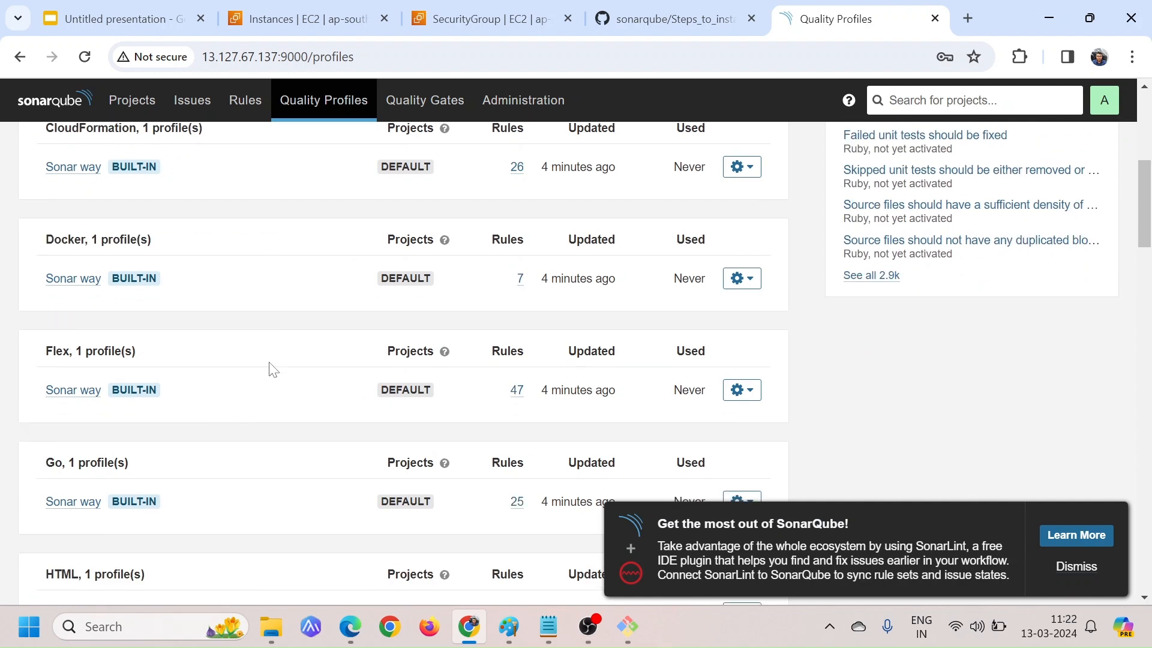
scroll(271, 368, down, 10)
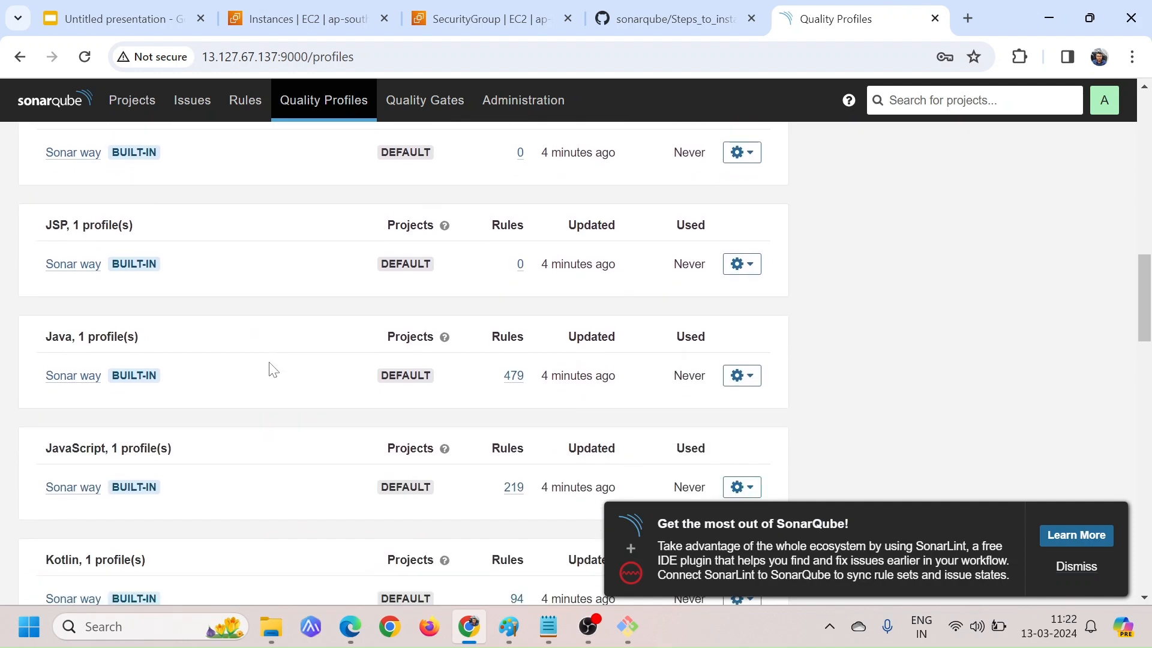
drag(40, 337, 179, 342)
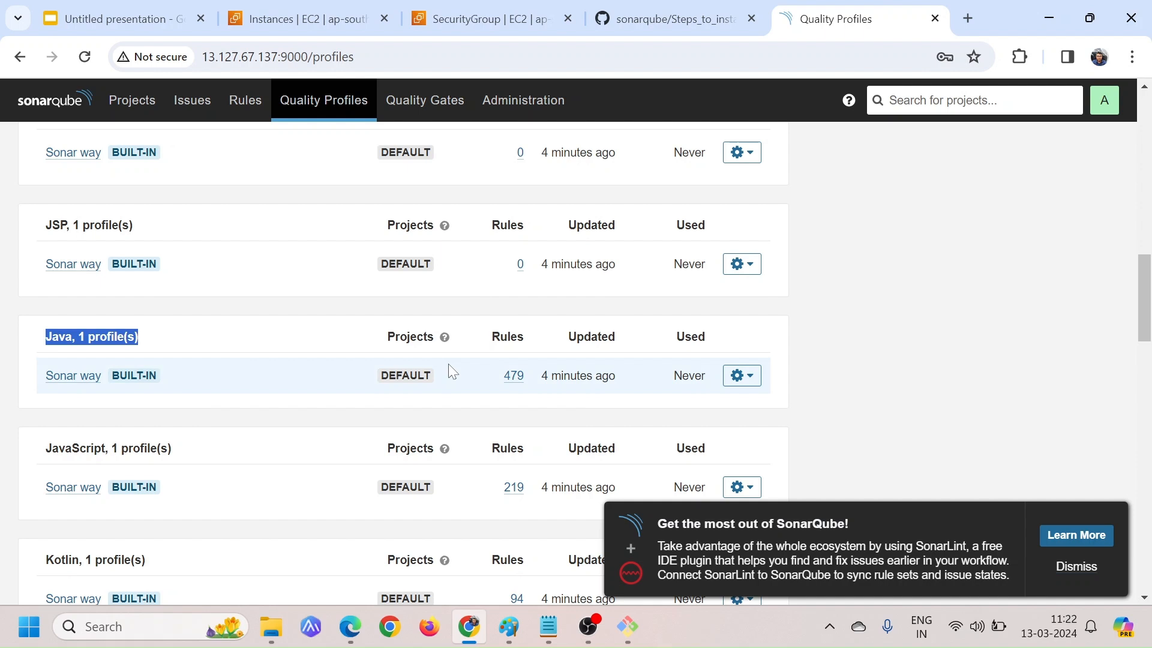
shift+click(180, 383)
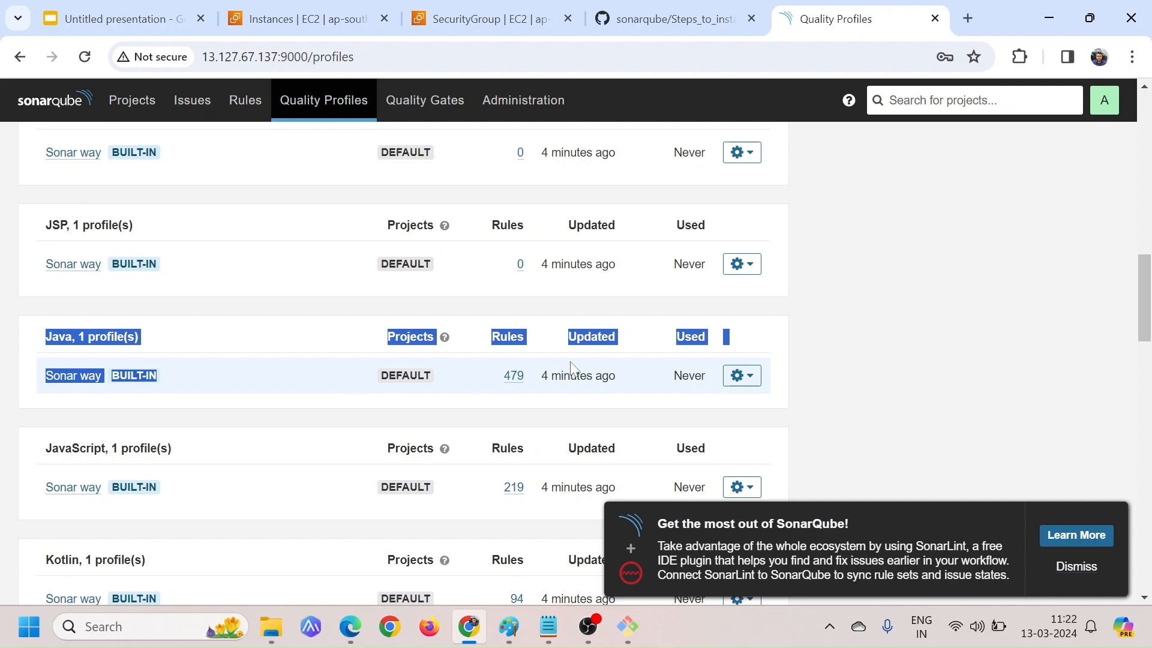
click(629, 385)
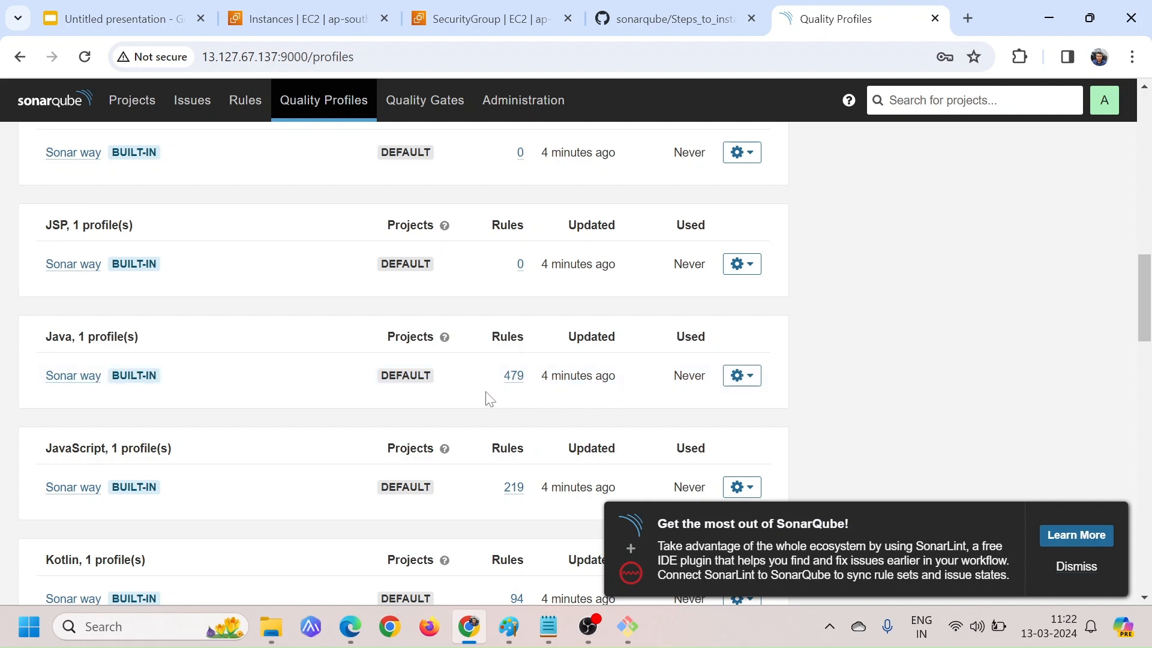
drag(503, 376, 539, 384)
click(503, 402)
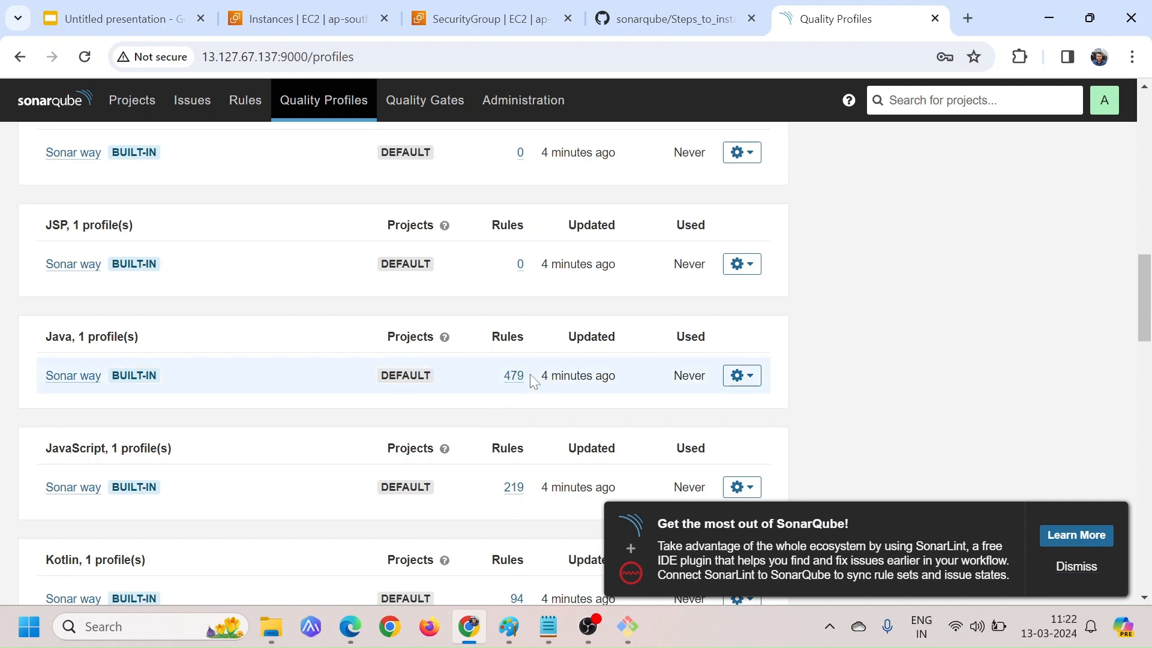
Compare the Java rule total on the Rules page with the number of rules in the Java Sonar way quality profile
scroll(530, 377, up, 4)
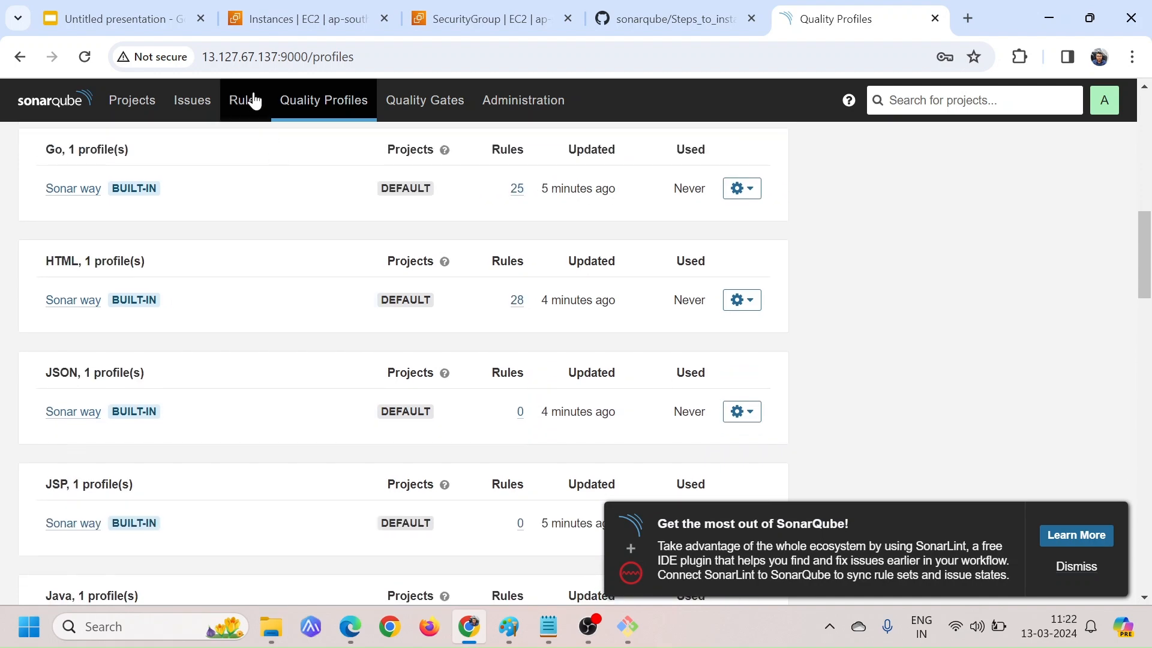
click(253, 100)
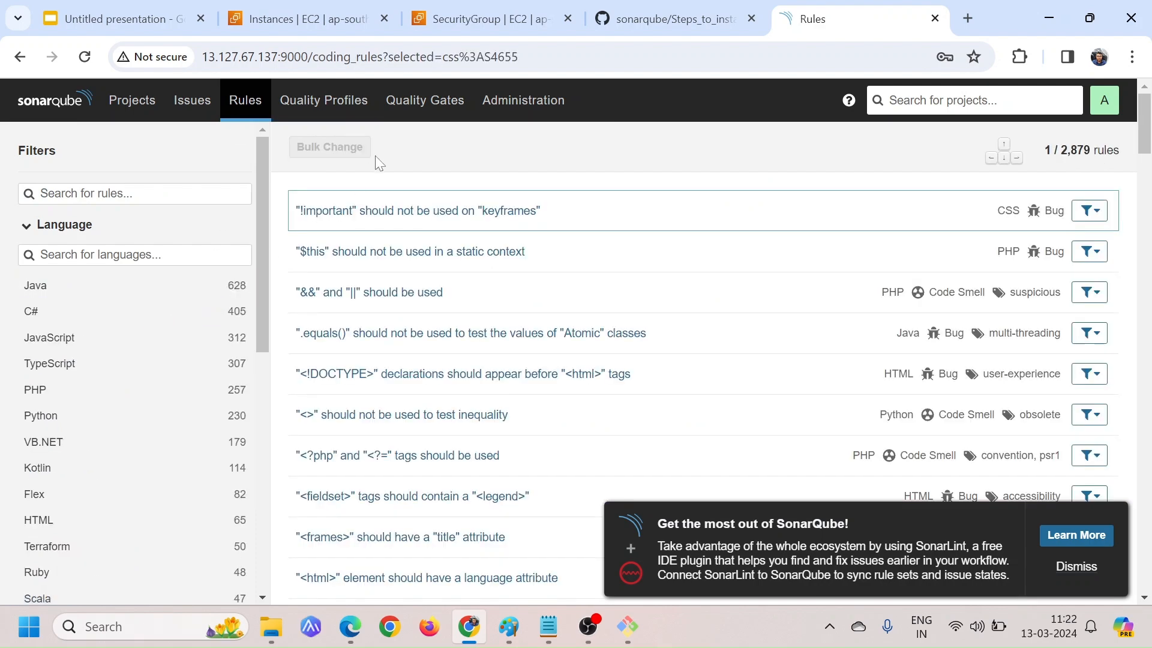
click(328, 103)
scroll(480, 362, down, 4)
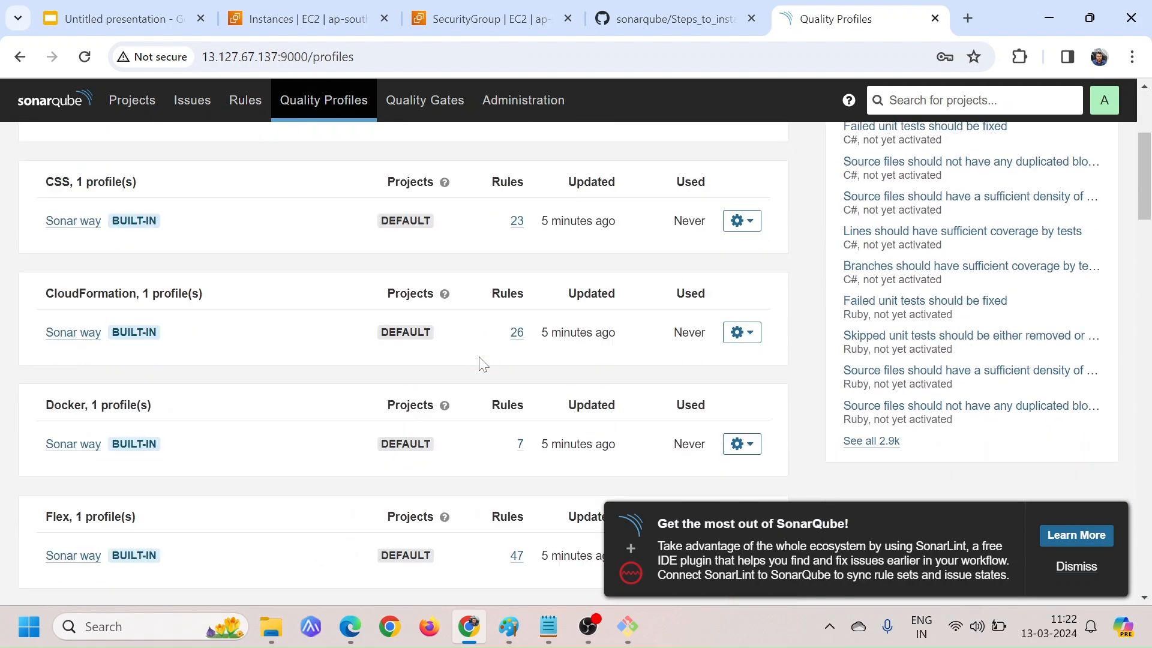
scroll(480, 363, down, 9)
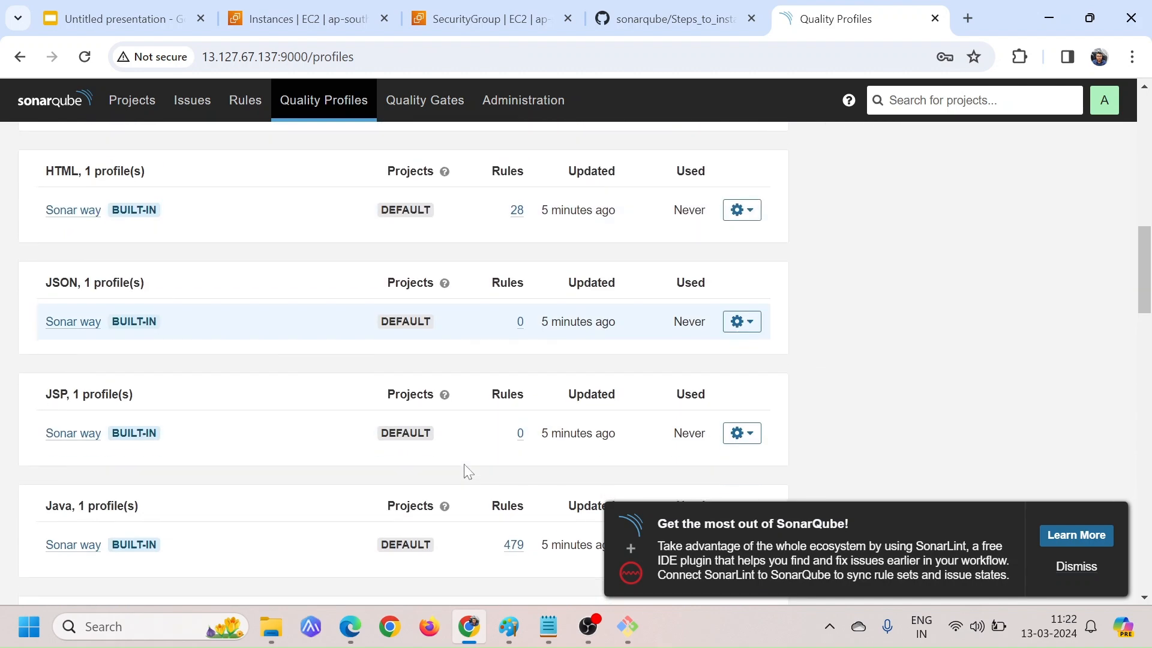
scroll(468, 472, down, 2)
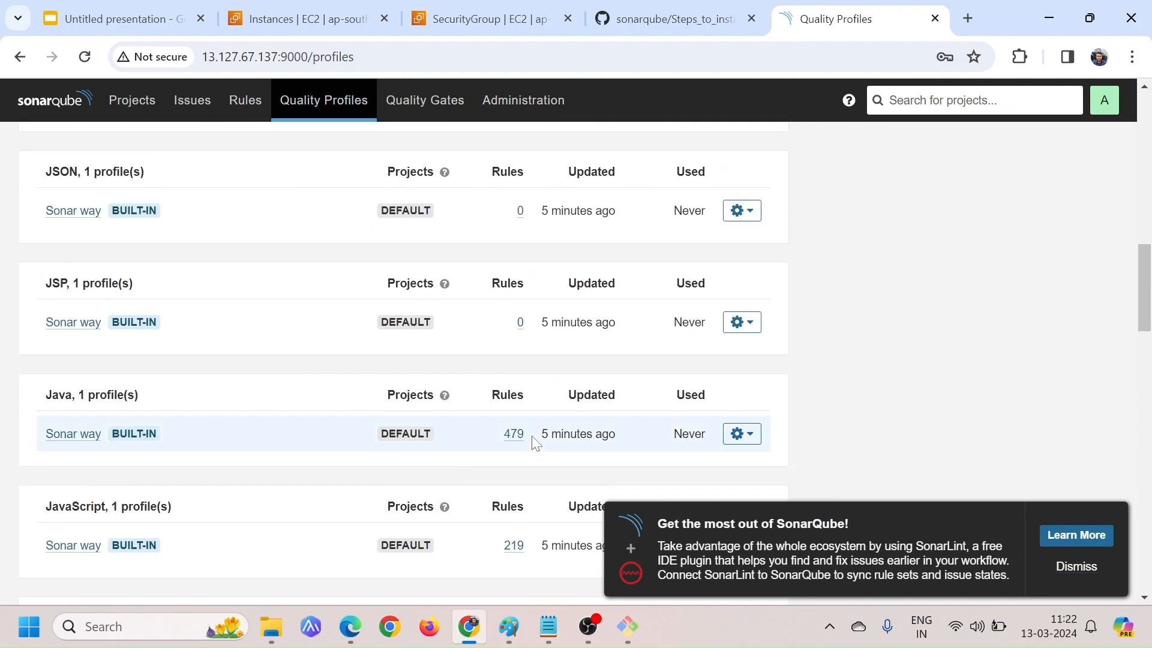
drag(534, 443, 498, 437)
scroll(621, 442, up, 7)
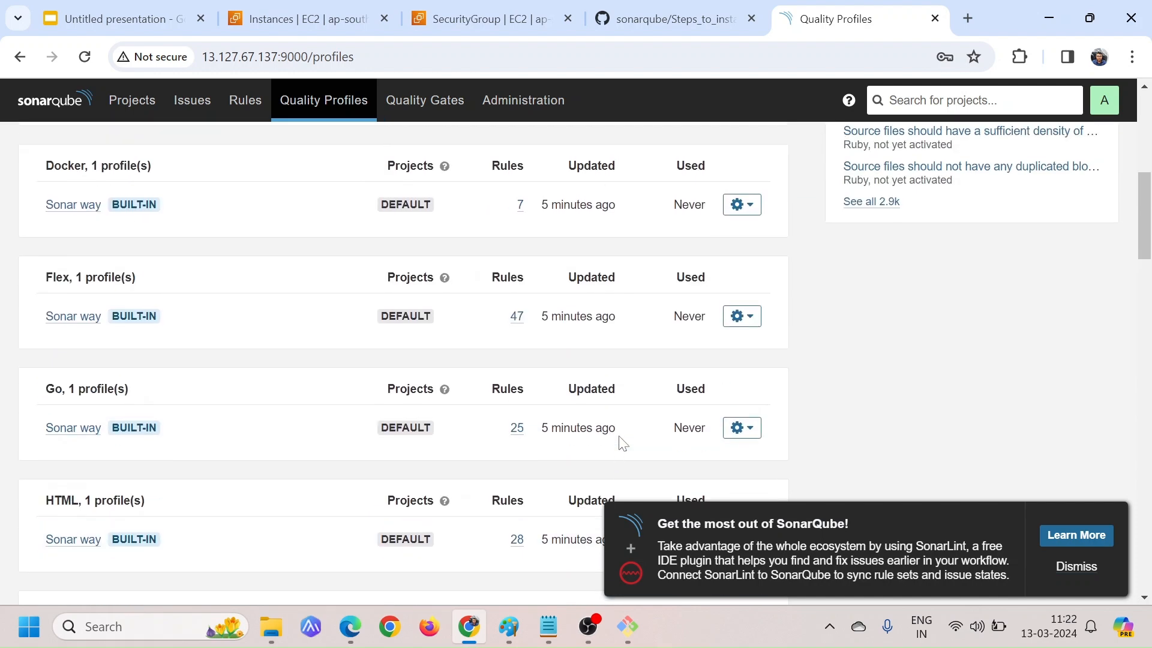
scroll(621, 442, up, 8)
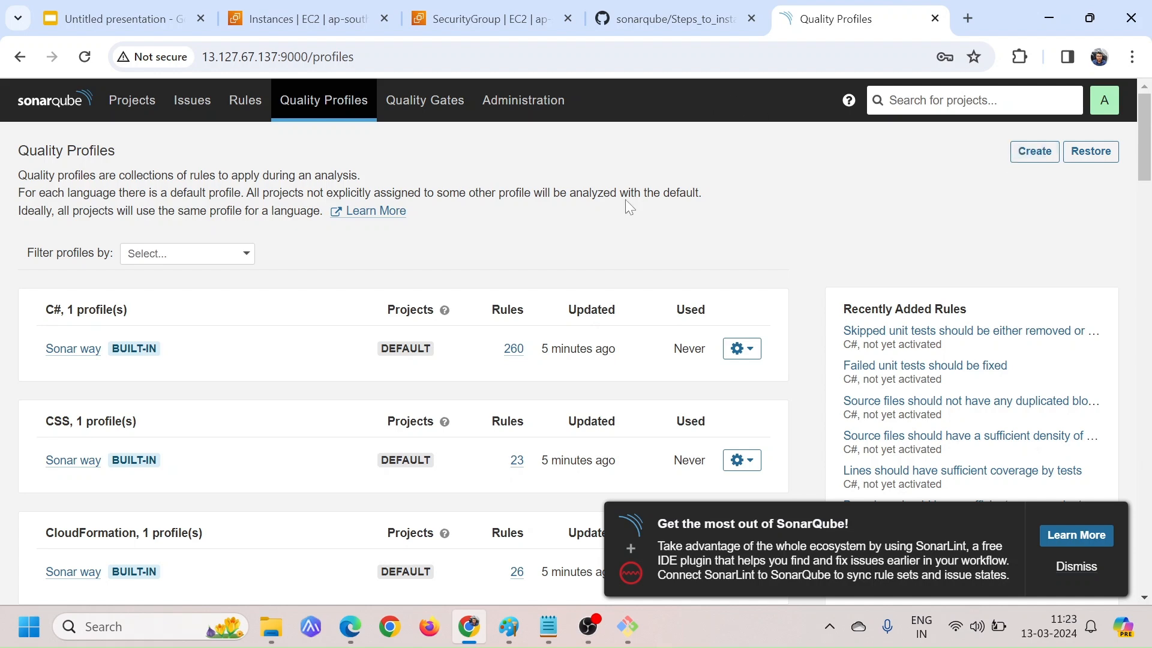
Look through the built-in profiles listed for each language on the Quality Profiles page
scroll(231, 414, down, 8)
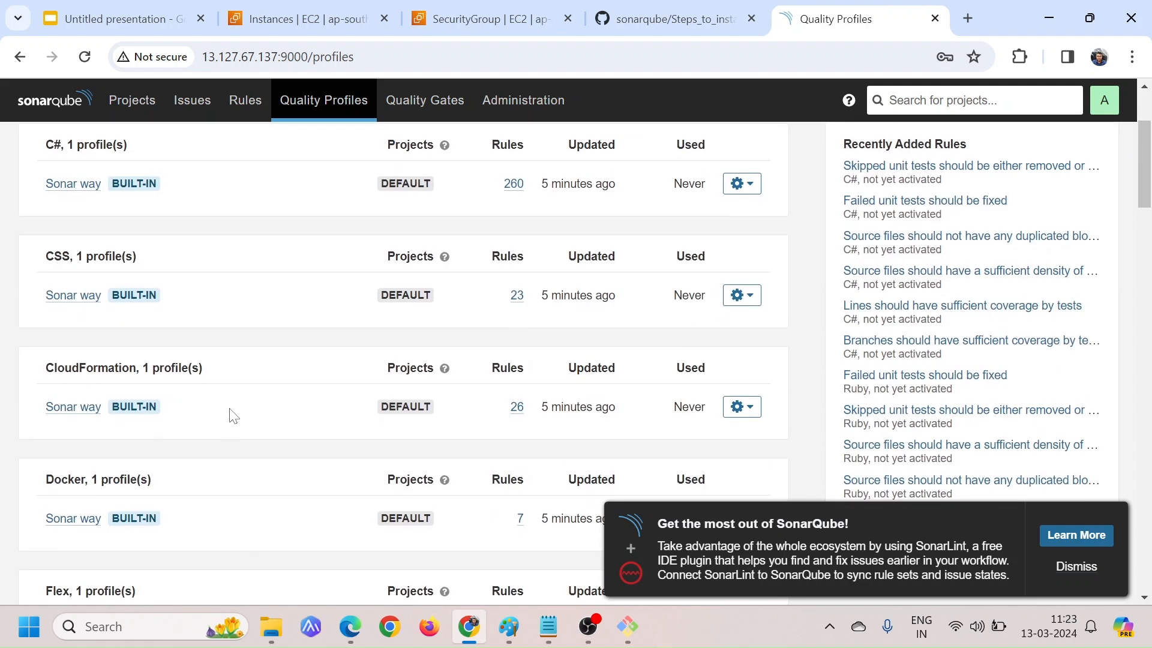
scroll(233, 416, down, 3)
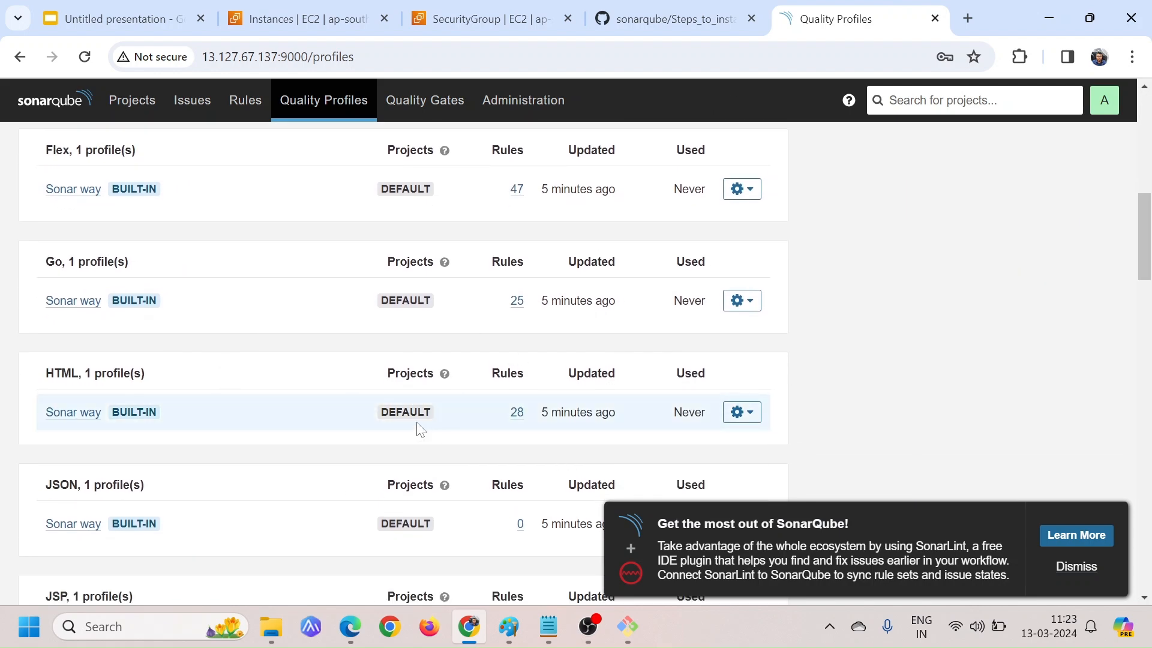
scroll(404, 391, up, 6)
scroll(403, 390, up, 4)
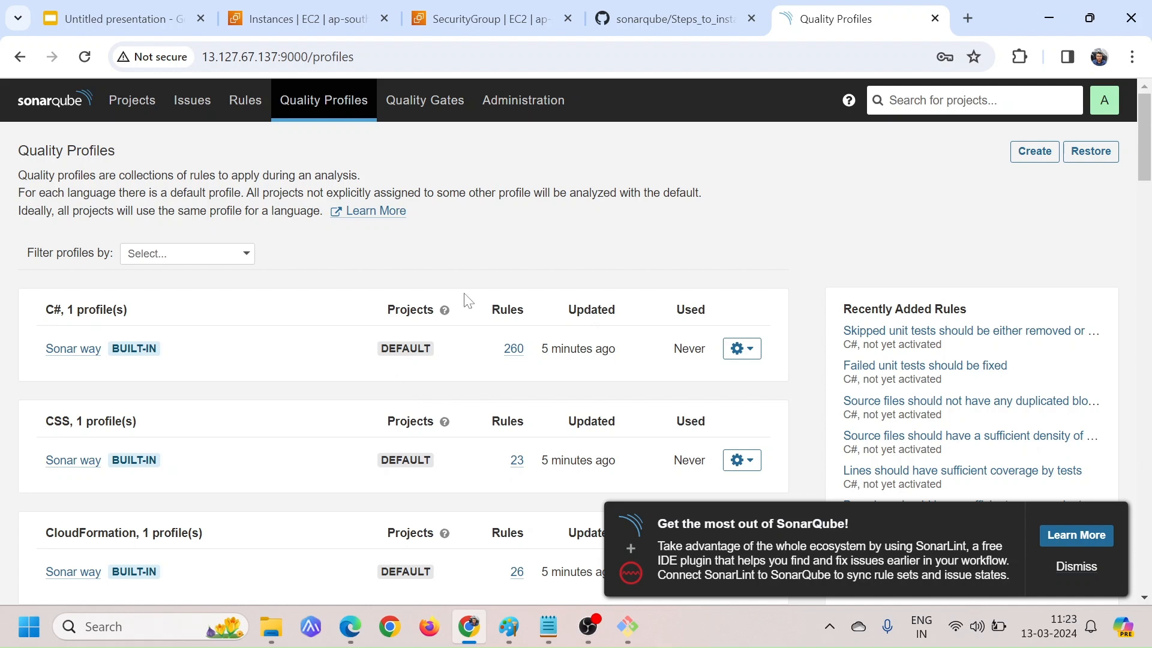
Open Quality Gates and examine the built-in Sonar way gate's conditions on new code, focusing on the Coverage threshold
click(447, 110)
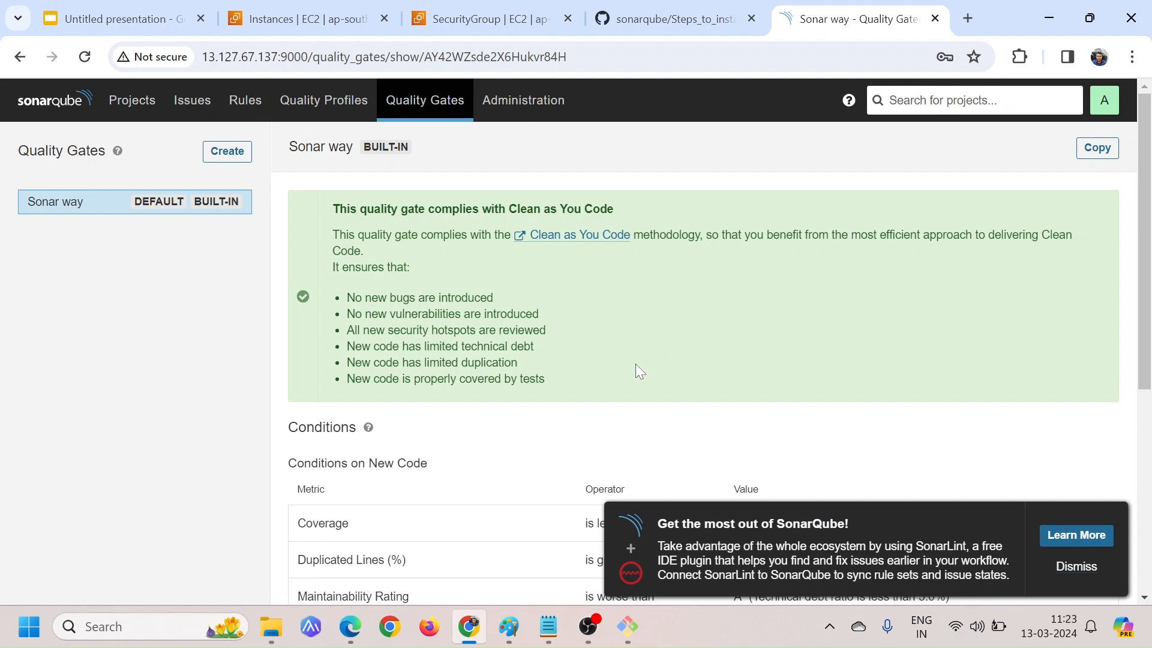
scroll(636, 366, down, 3)
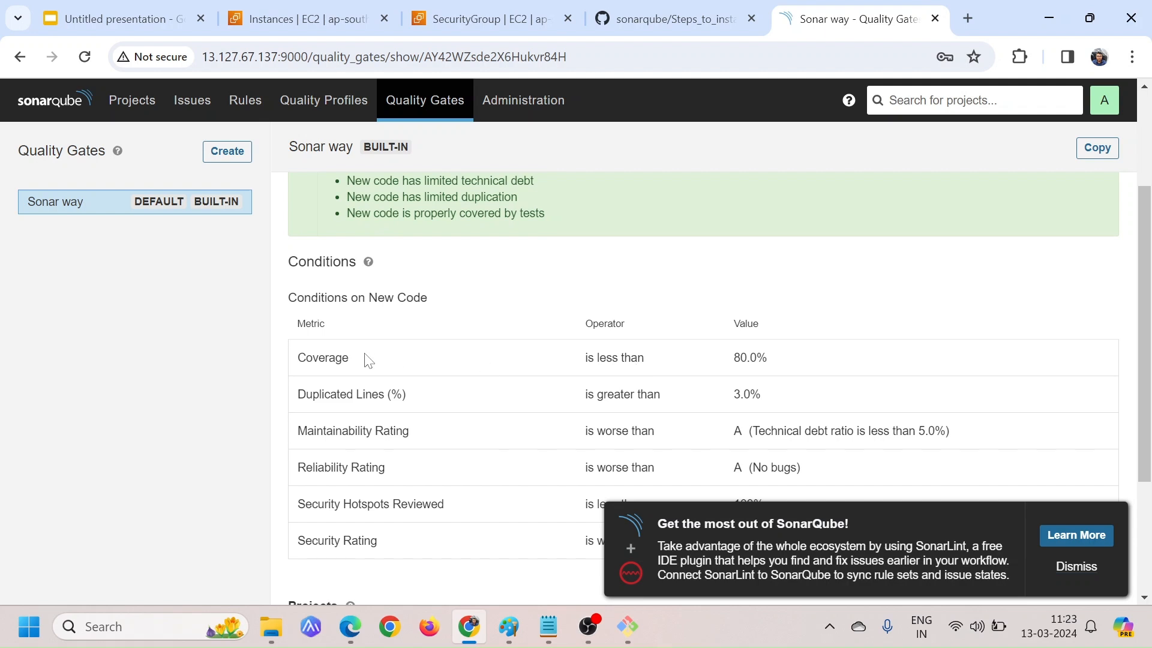
drag(794, 368, 725, 361)
scroll(800, 367, up, 2)
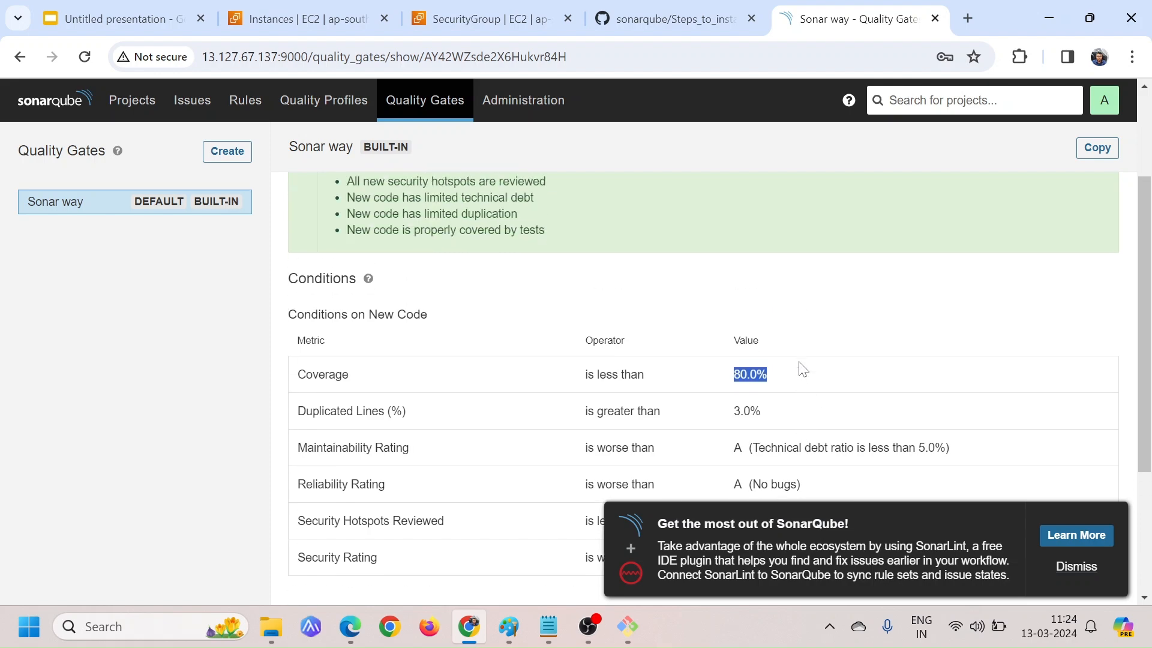
scroll(763, 420, down, 5)
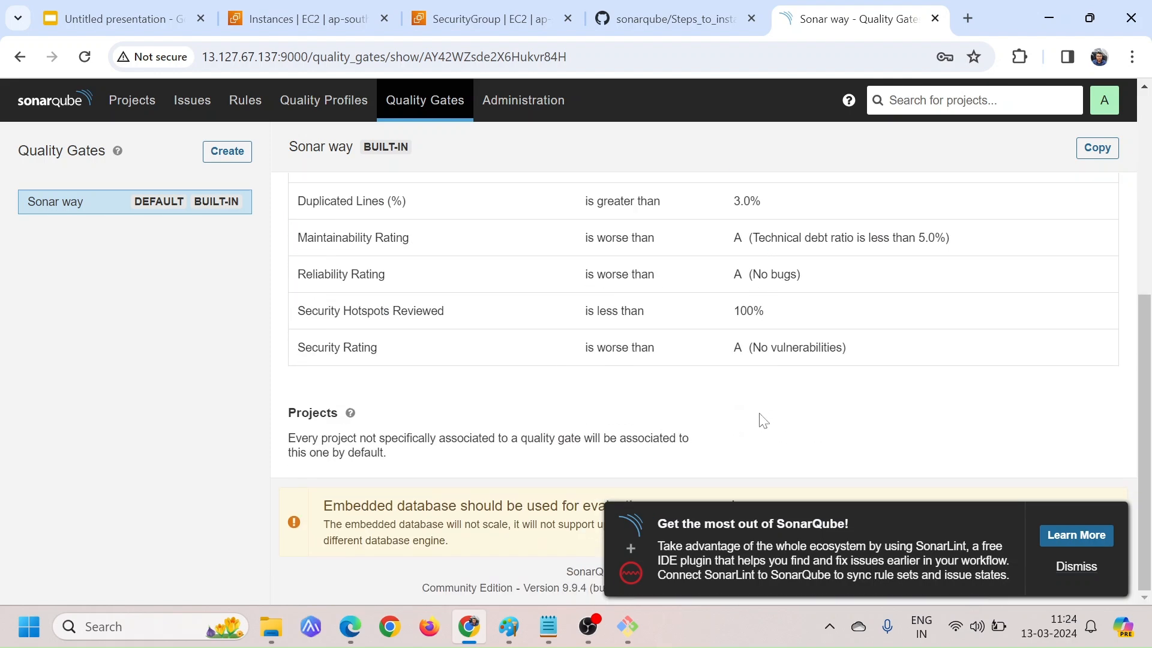
scroll(763, 420, up, 5)
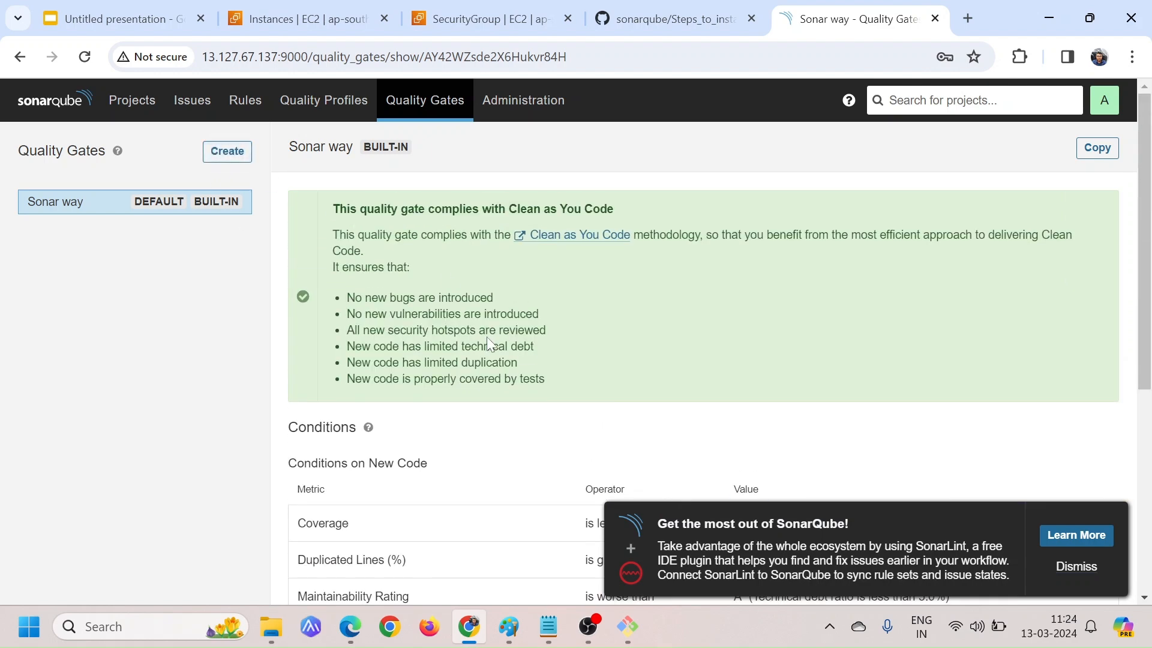
scroll(488, 339, down, 5)
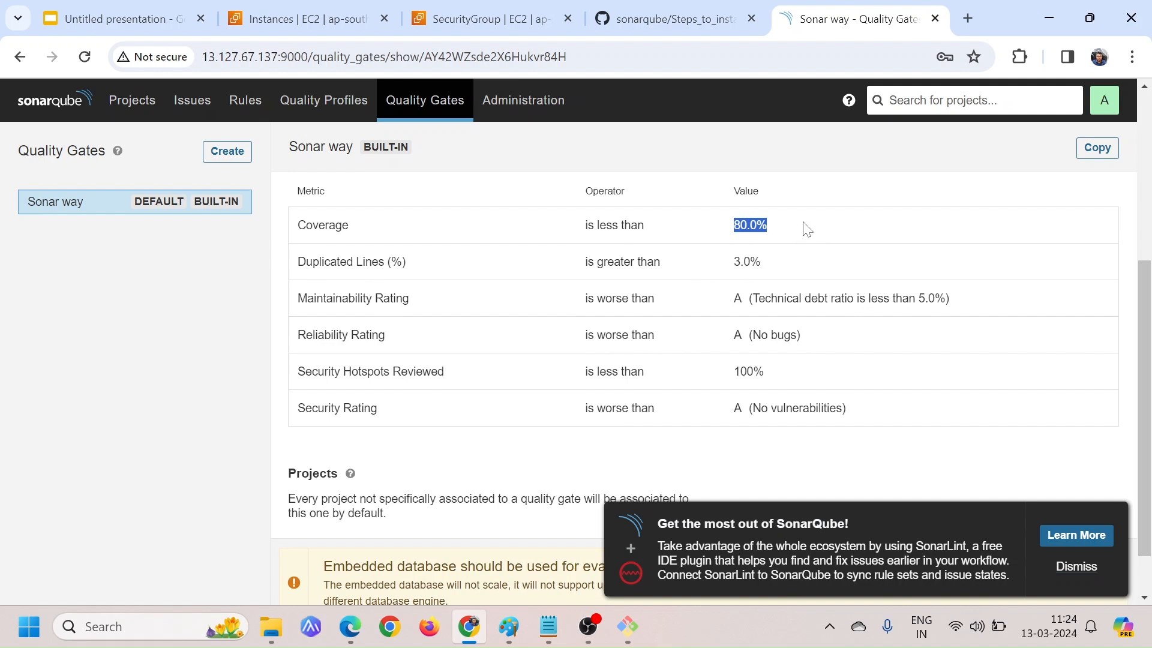
Examine the Duplicated Lines (%) condition of the Sonar way gate and view the Administration general settings
click(807, 229)
drag(770, 265, 728, 265)
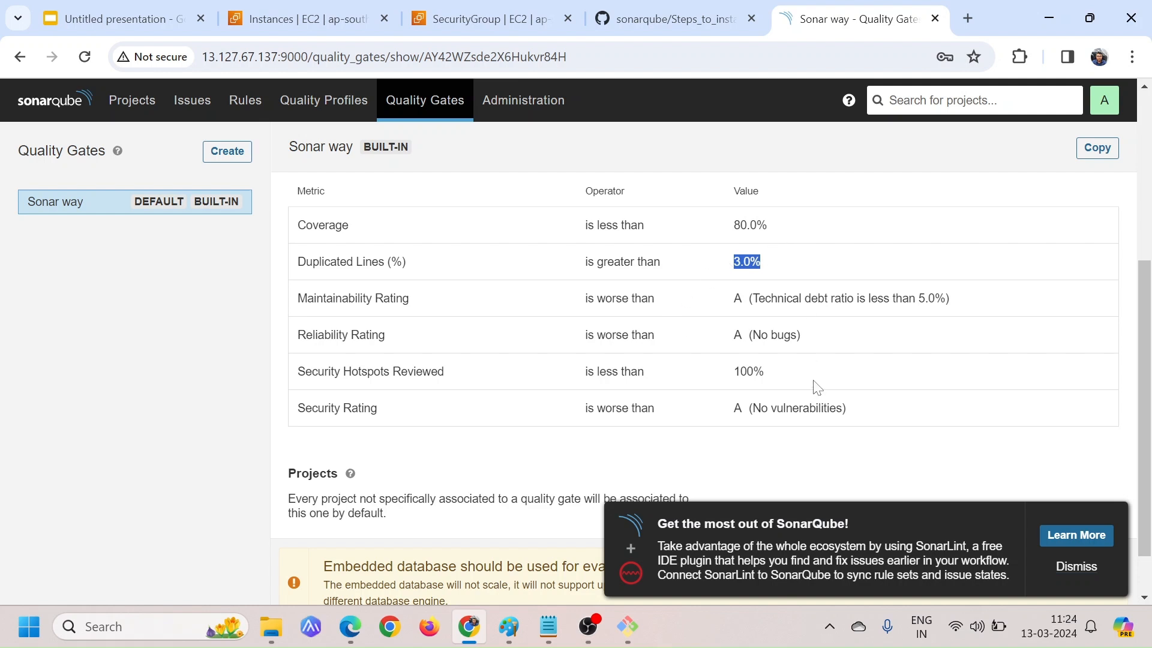
scroll(727, 357, up, 2)
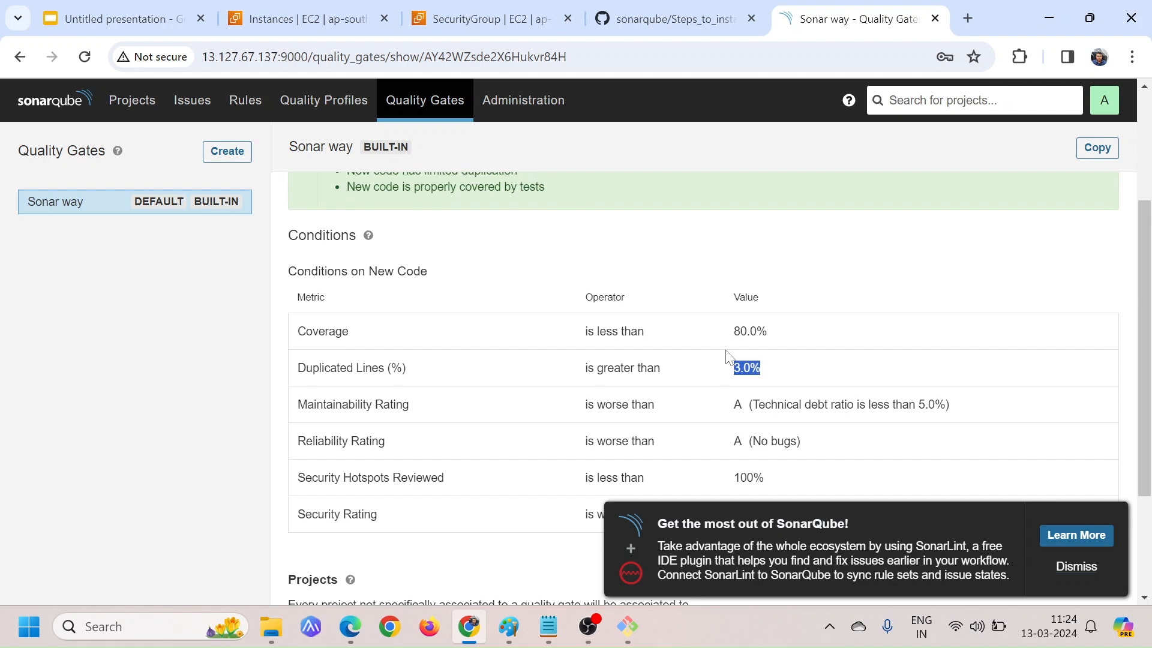
scroll(728, 358, down, 1)
click(803, 333)
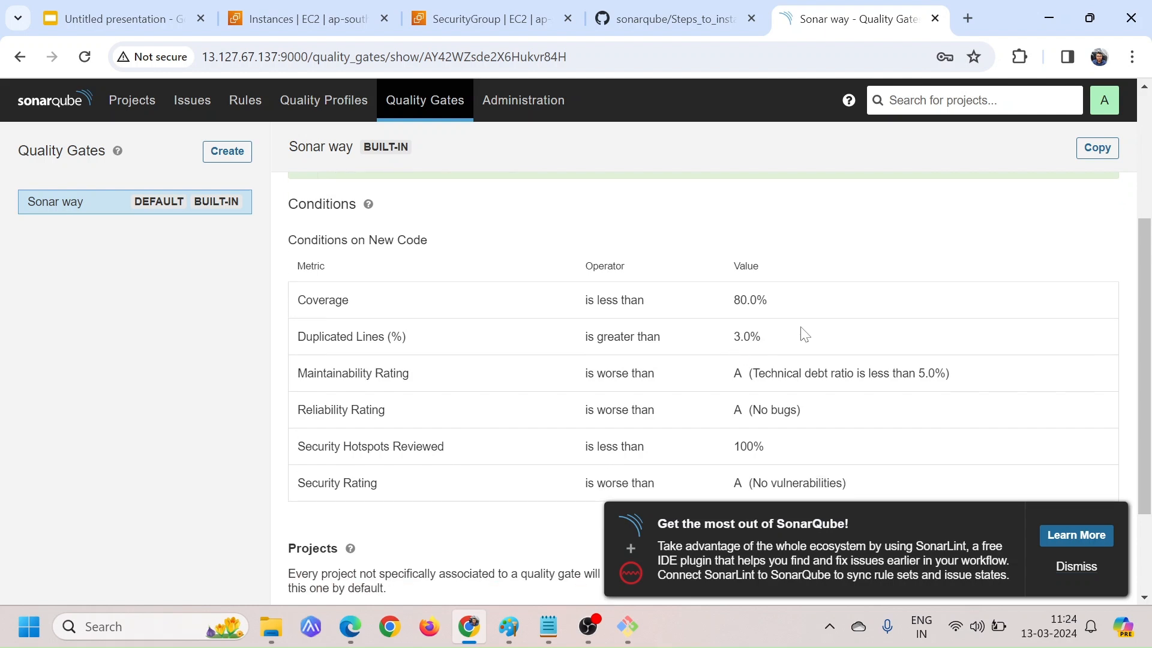
drag(787, 339, 690, 349)
click(525, 103)
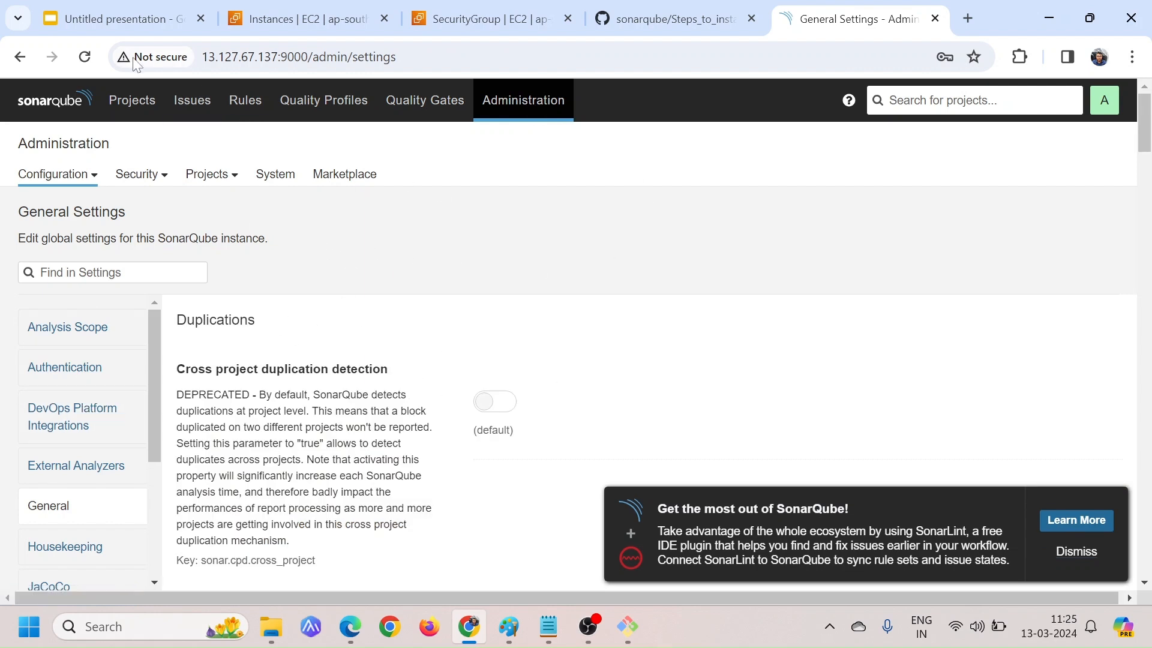
Start creating a project manually and enter maven-project as the project display name
click(125, 106)
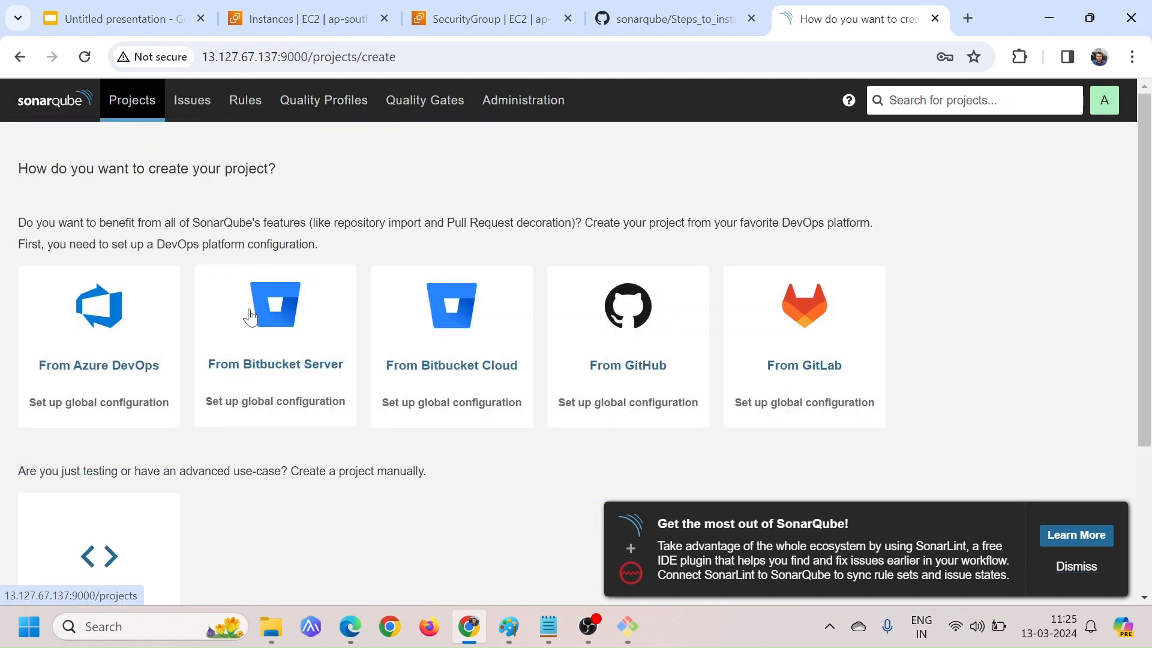
scroll(249, 313, down, 3)
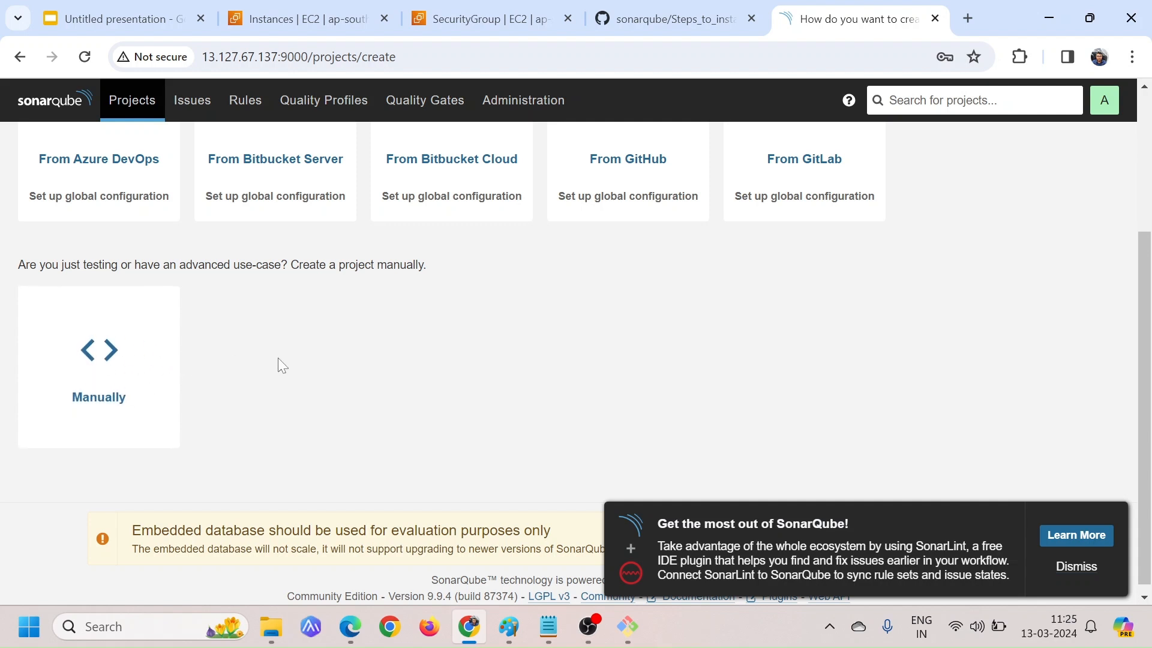
click(99, 353)
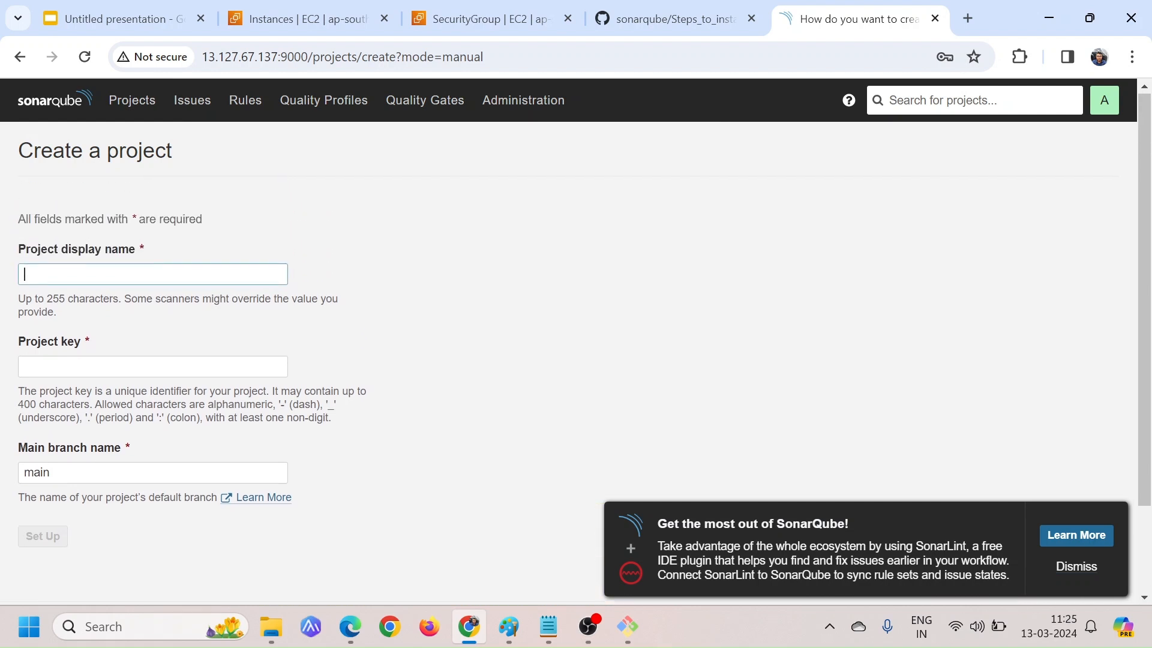
drag(2, 256, 170, 255)
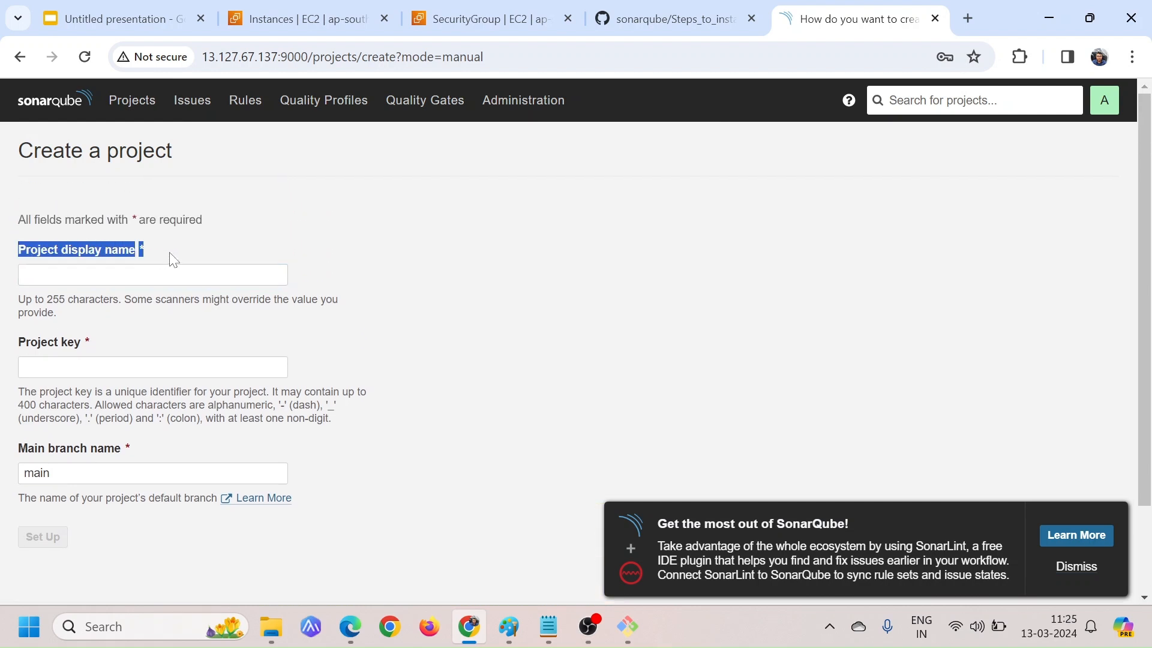
click(188, 257)
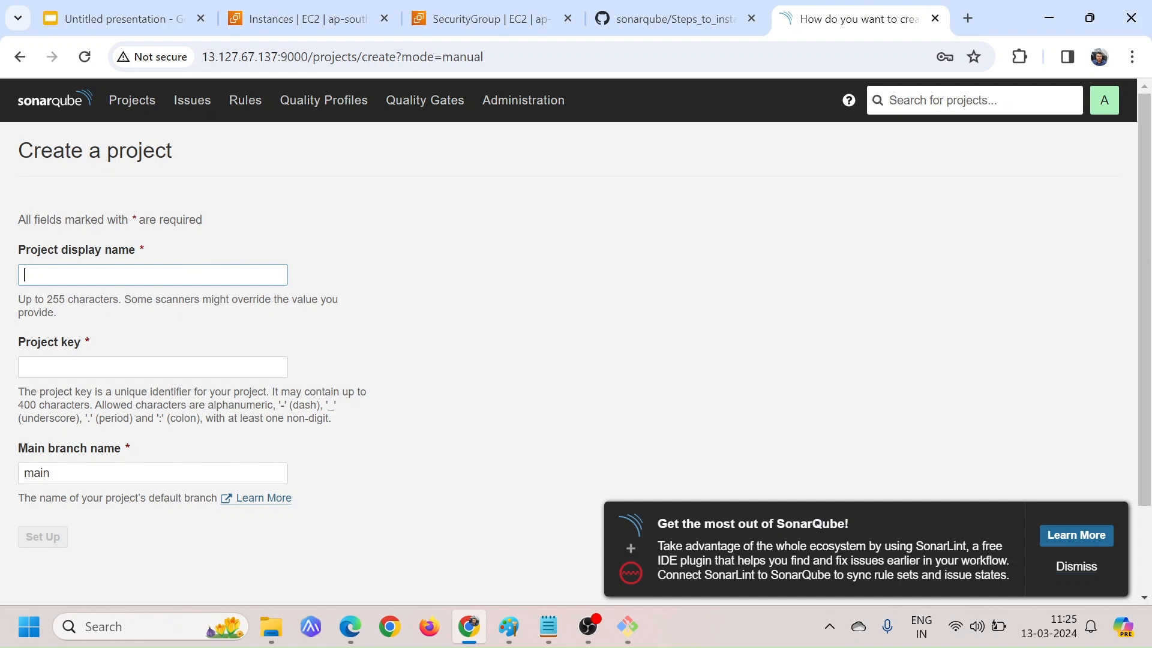
click(177, 275)
text(ma)
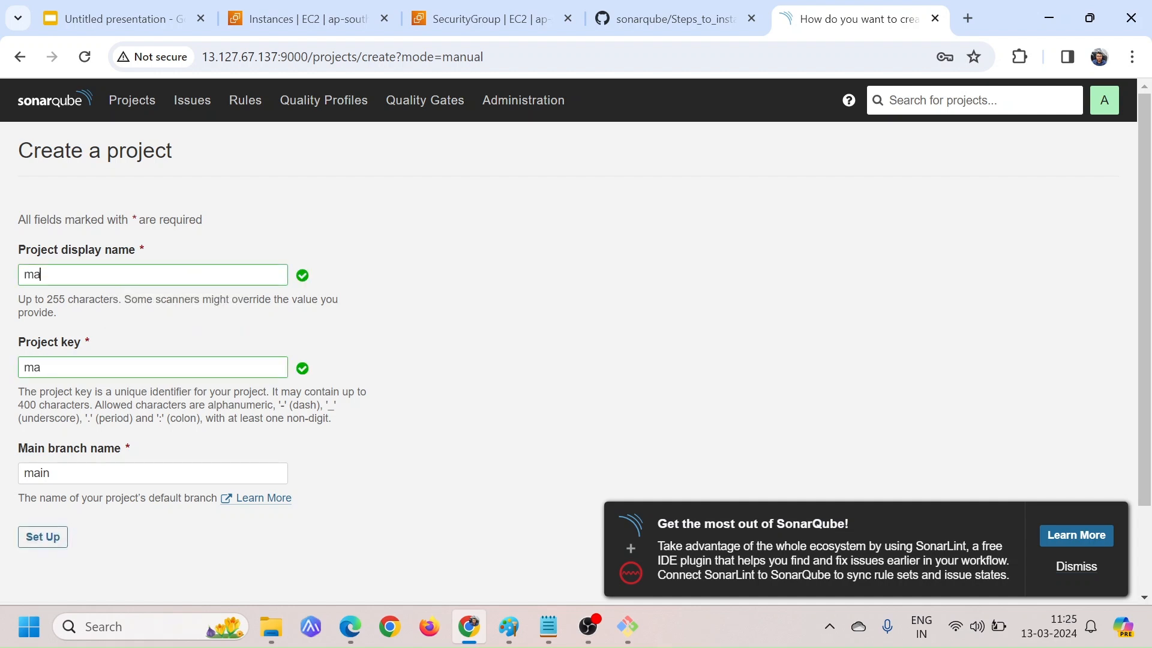
text(ven-project)
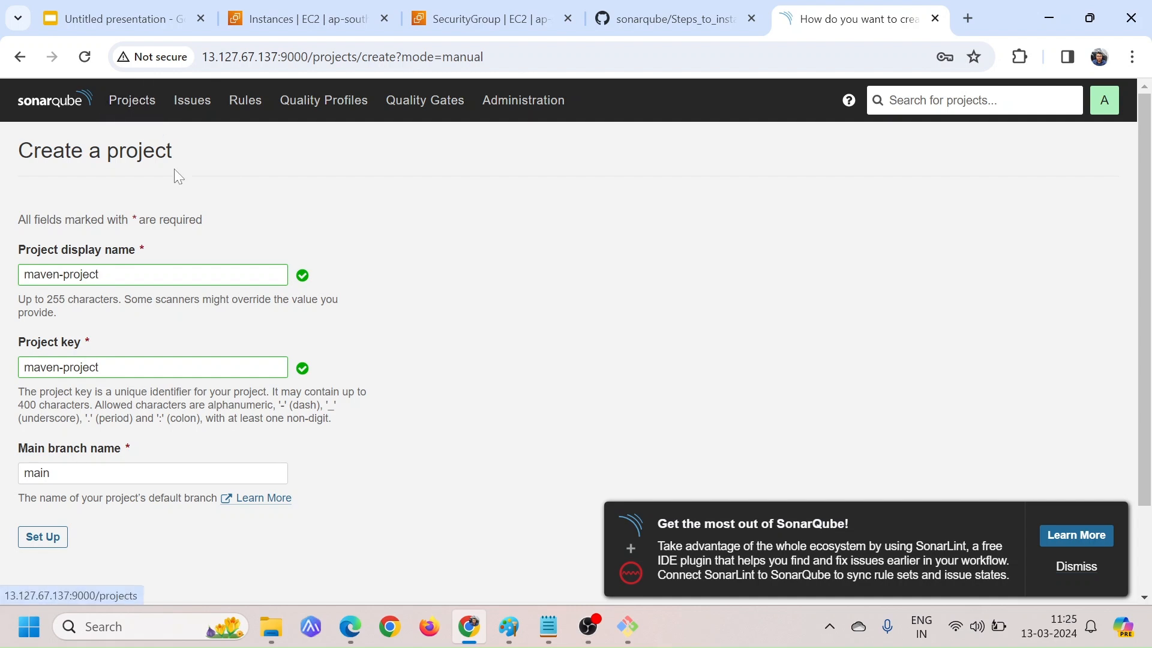
Check the new project's display name and the matching project key in the creation form
drag(99, 274, 24, 275)
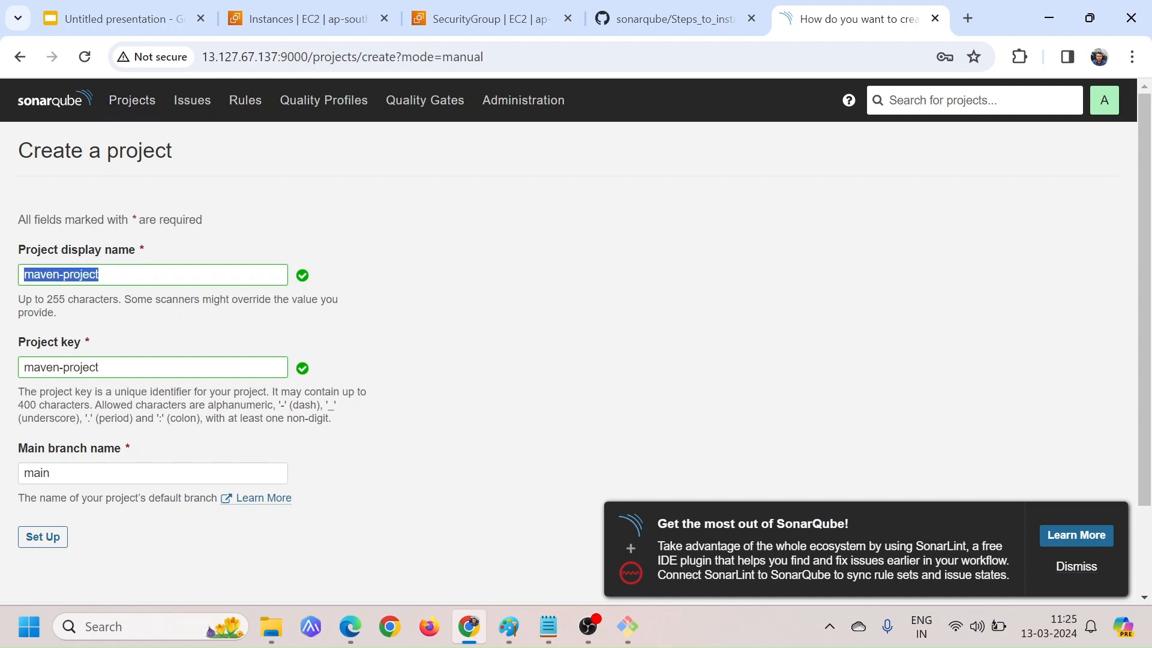
click(376, 344)
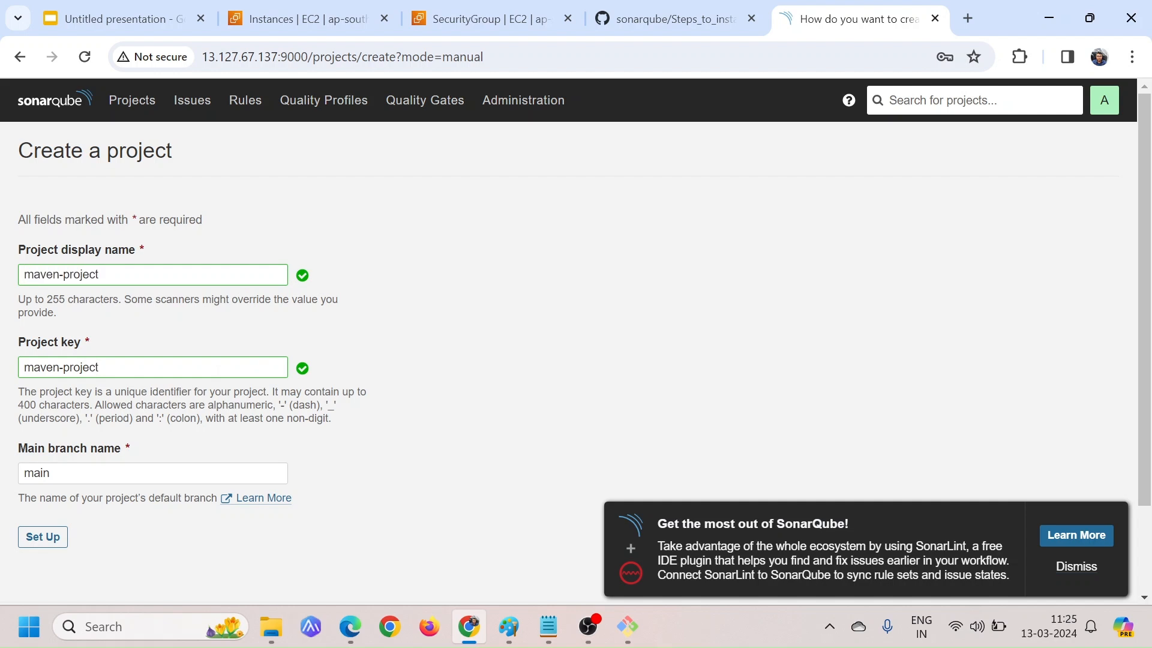
drag(99, 367, 34, 367)
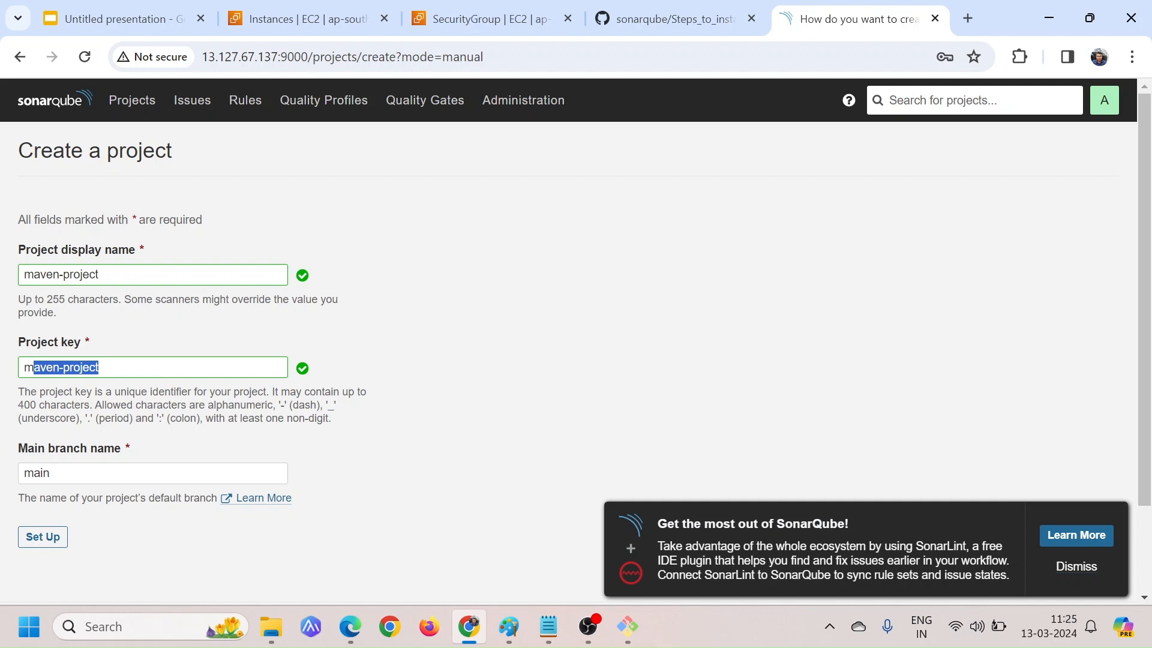
click(100, 367)
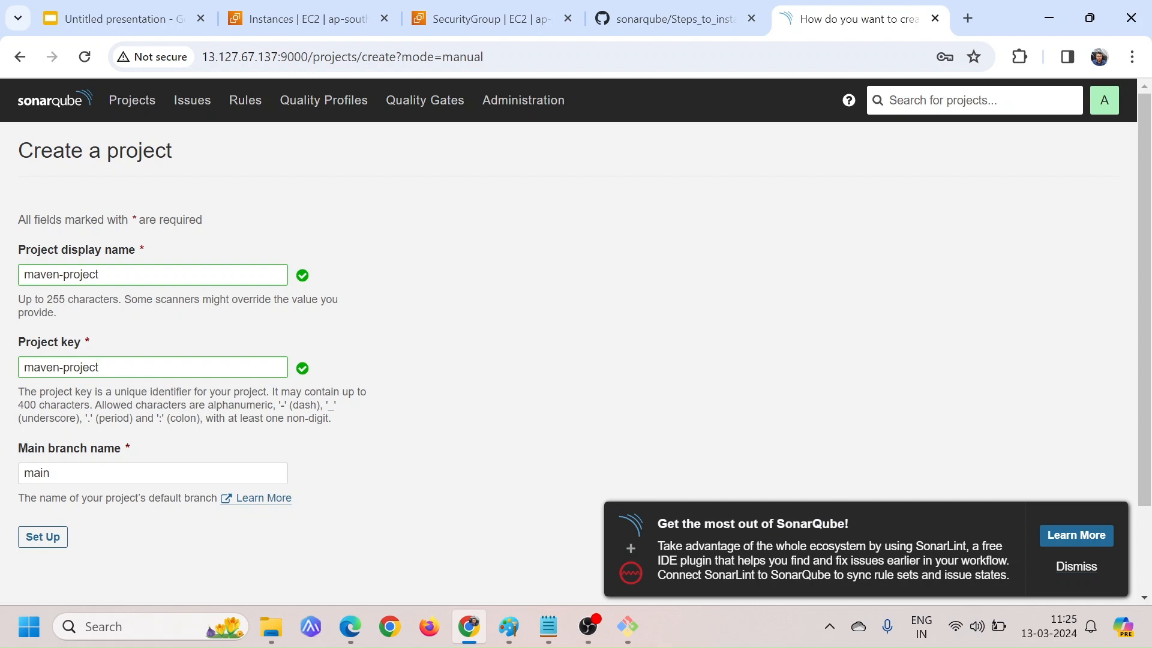
key(shift+Left)
key(shift+Left)
key(shift+Left)
key(shift+Left)
key(shift+Left)
key(shift+Left)
key(shift+Left)
key(shift+Left)
key(shift+Left)
key(shift+Left)
key(shift+Left)
key(shift+Left)
key(shift+Left)
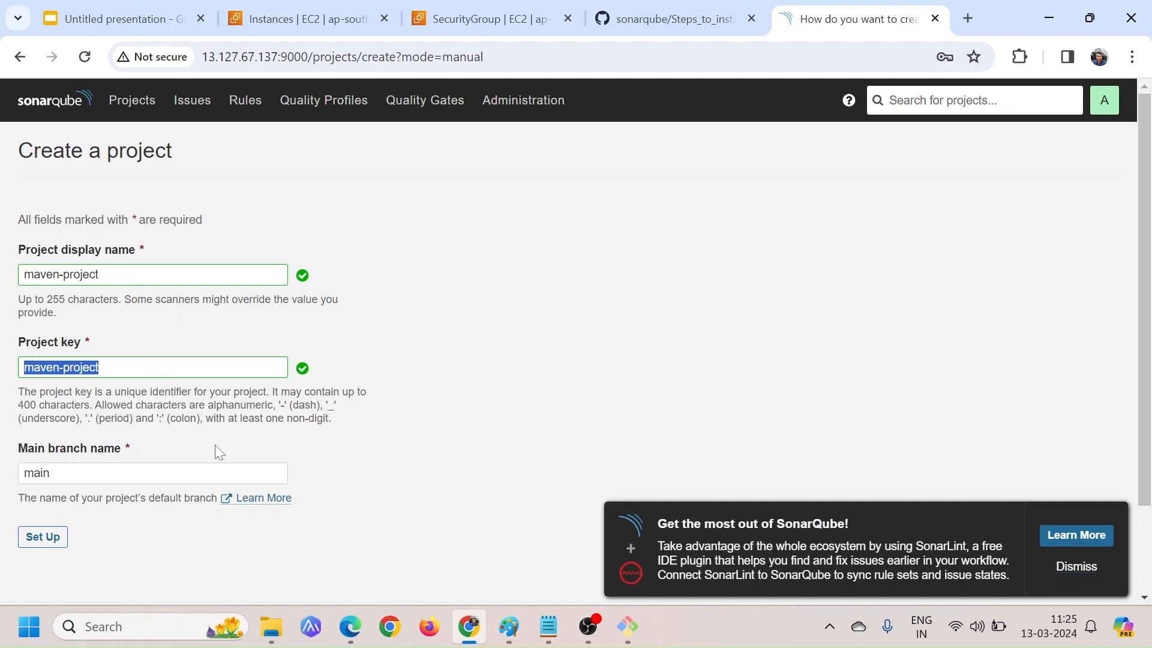
Keep main as the main branch name and set up the project
scroll(189, 442, down, 1)
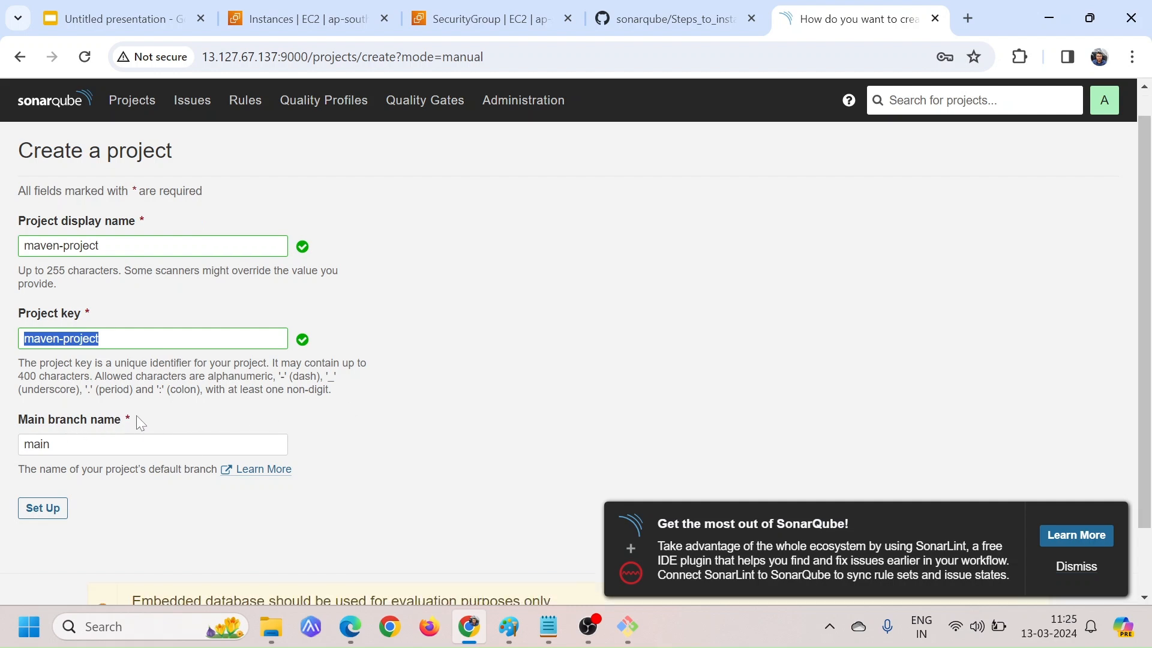
click(250, 415)
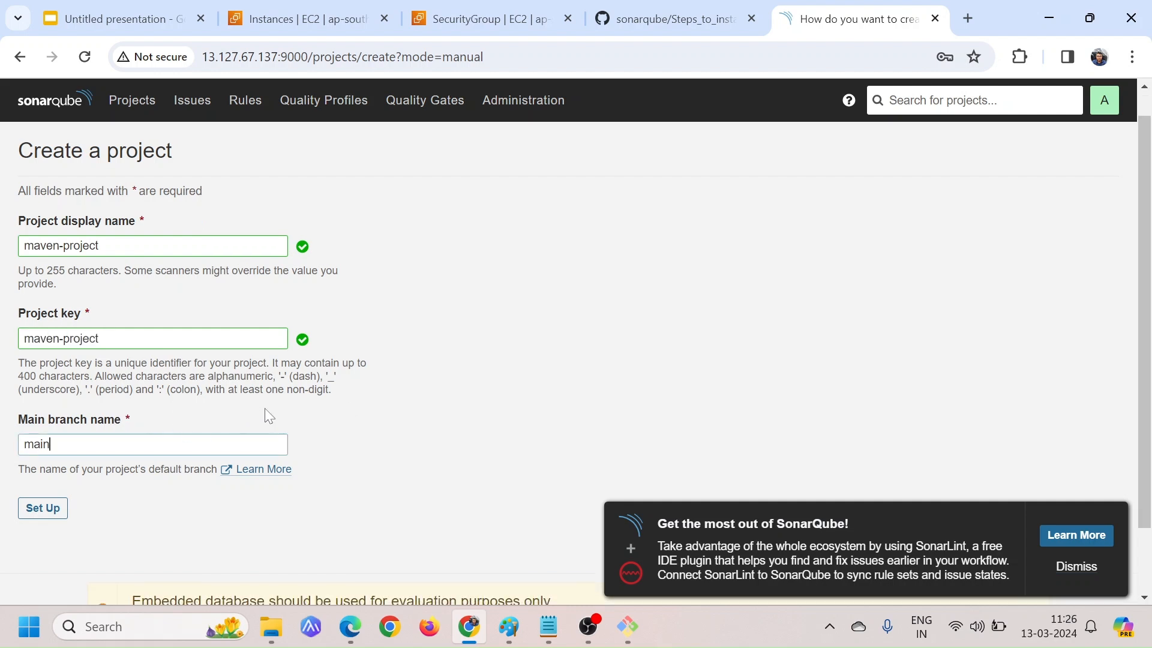
scroll(146, 503, down, 1)
scroll(147, 503, down, 1)
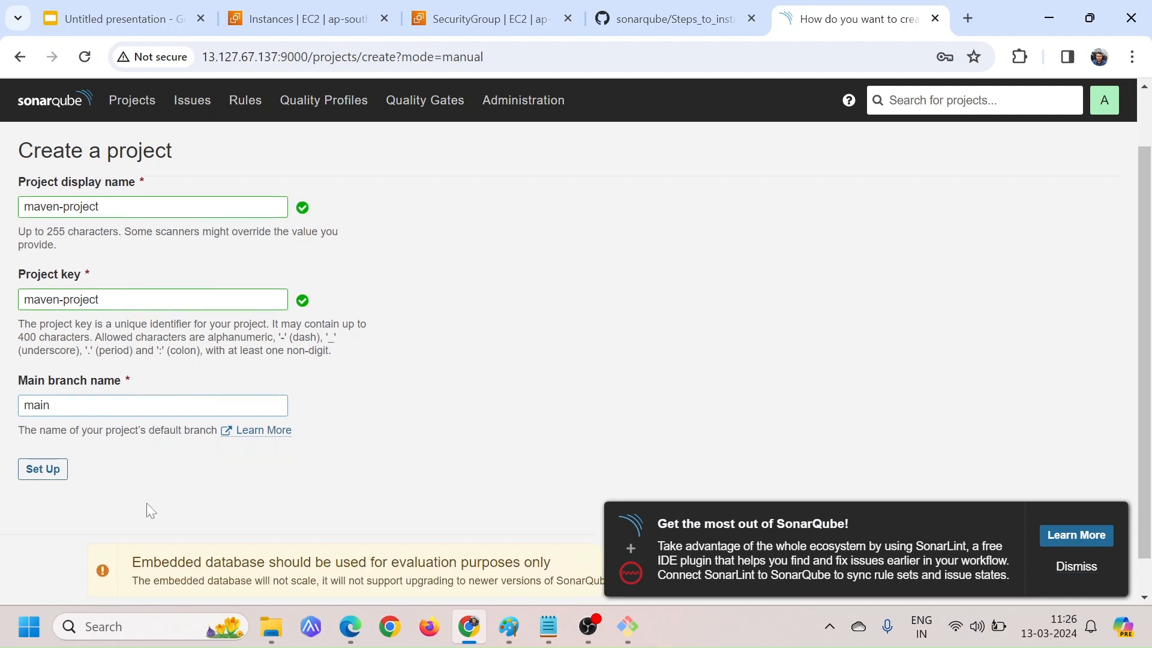
scroll(146, 503, up, 3)
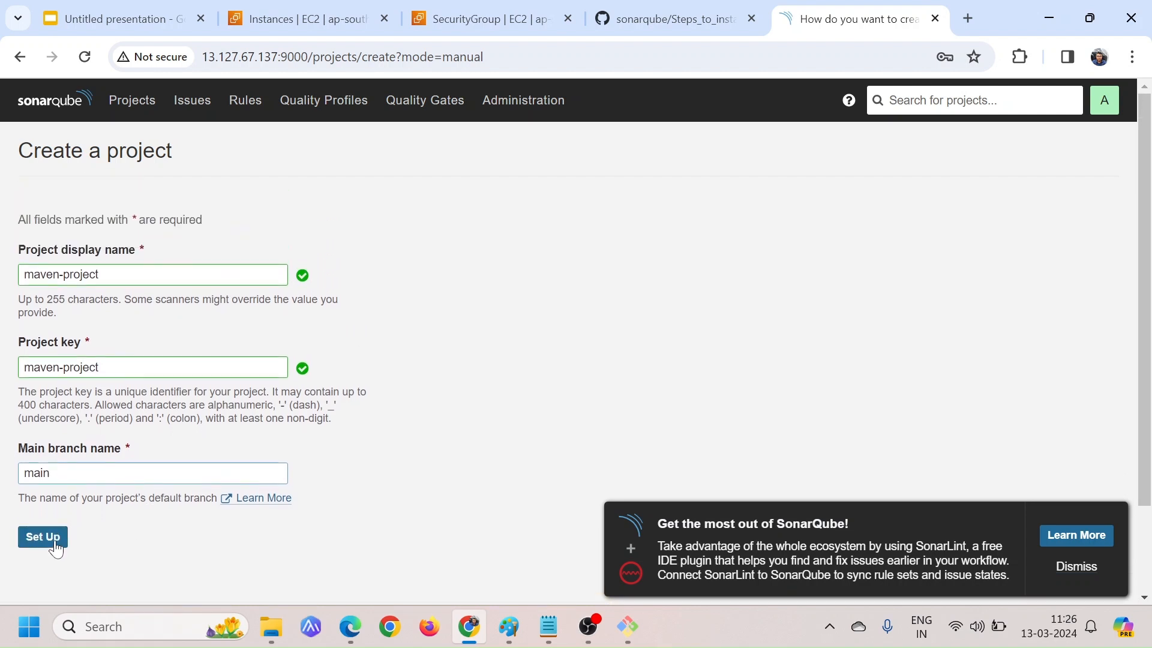
click(55, 543)
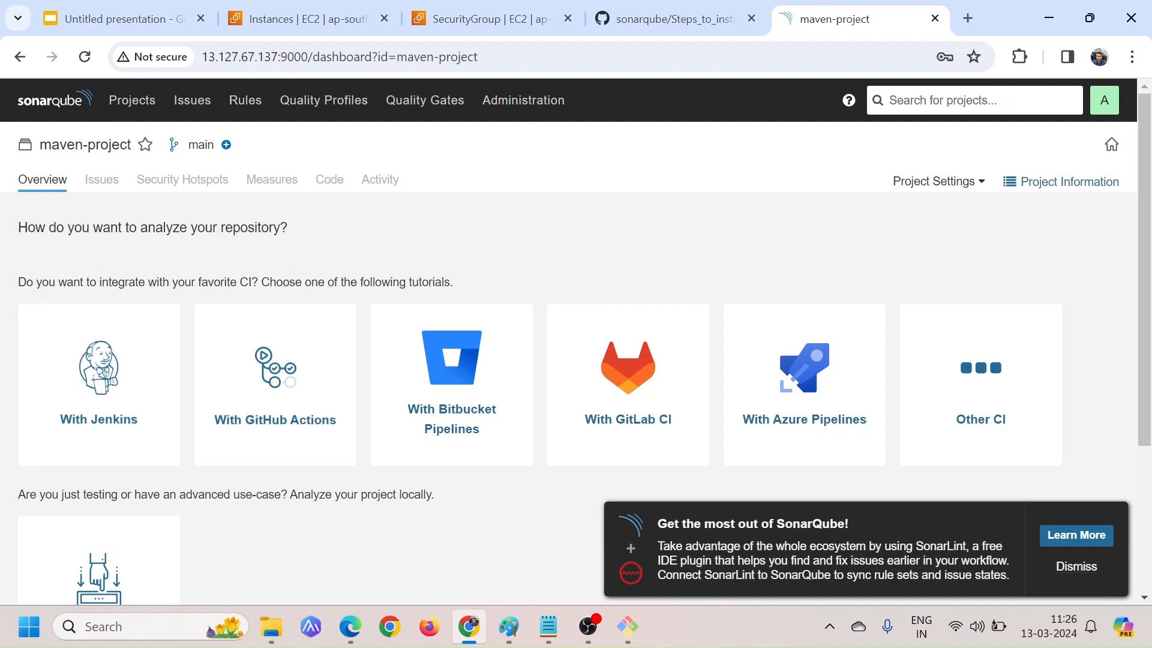
Choose to analyze the project locally and generate a project token named Analyze "maven-project" that expires in 30 days
scroll(346, 529, down, 1)
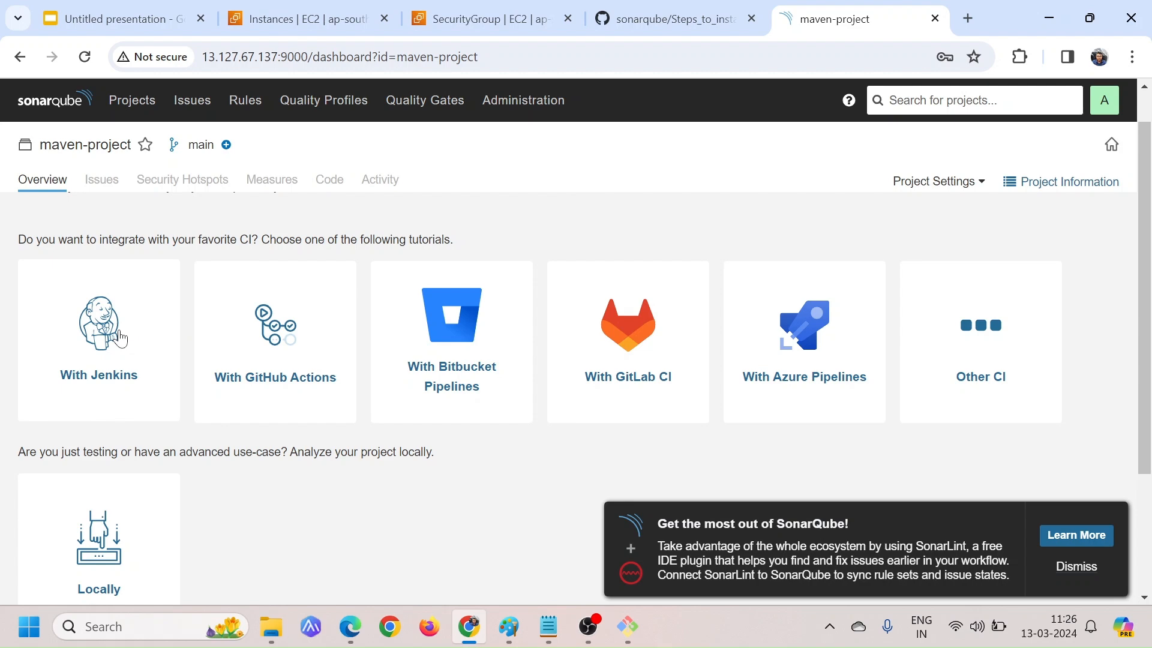
scroll(287, 480, down, 3)
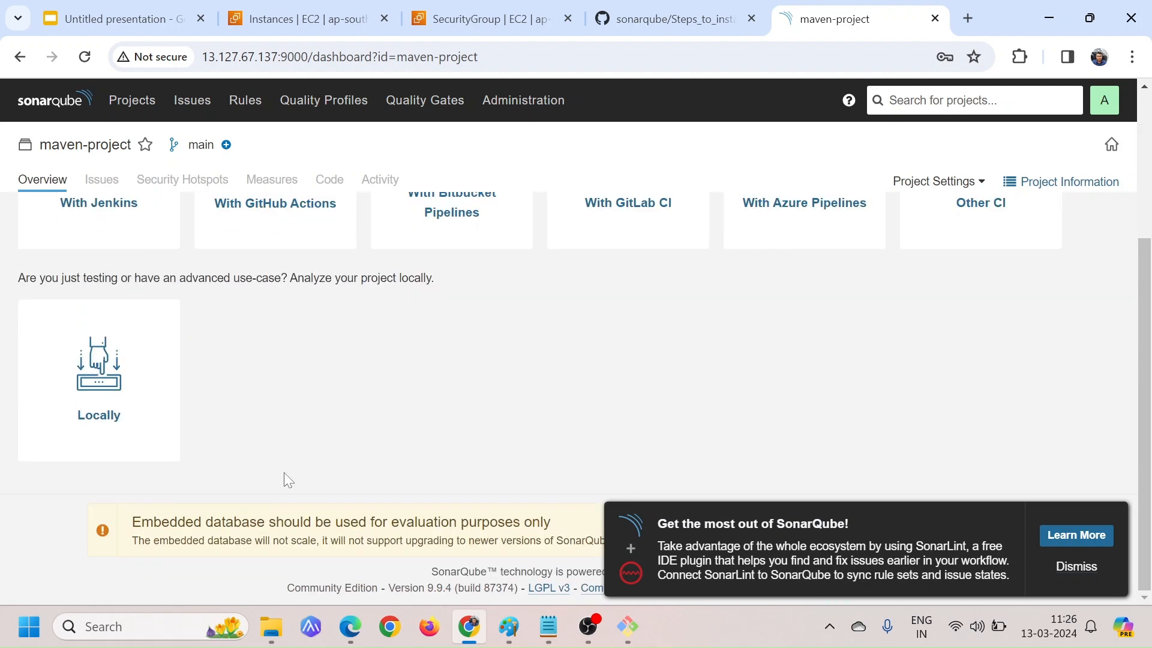
click(103, 375)
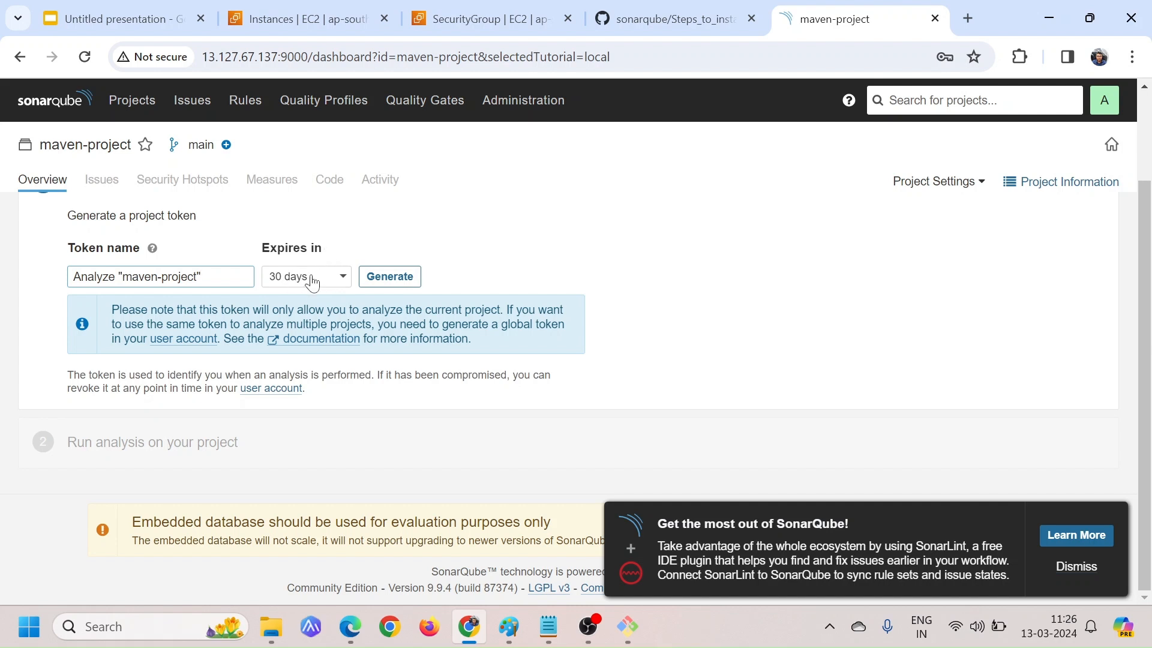
click(395, 282)
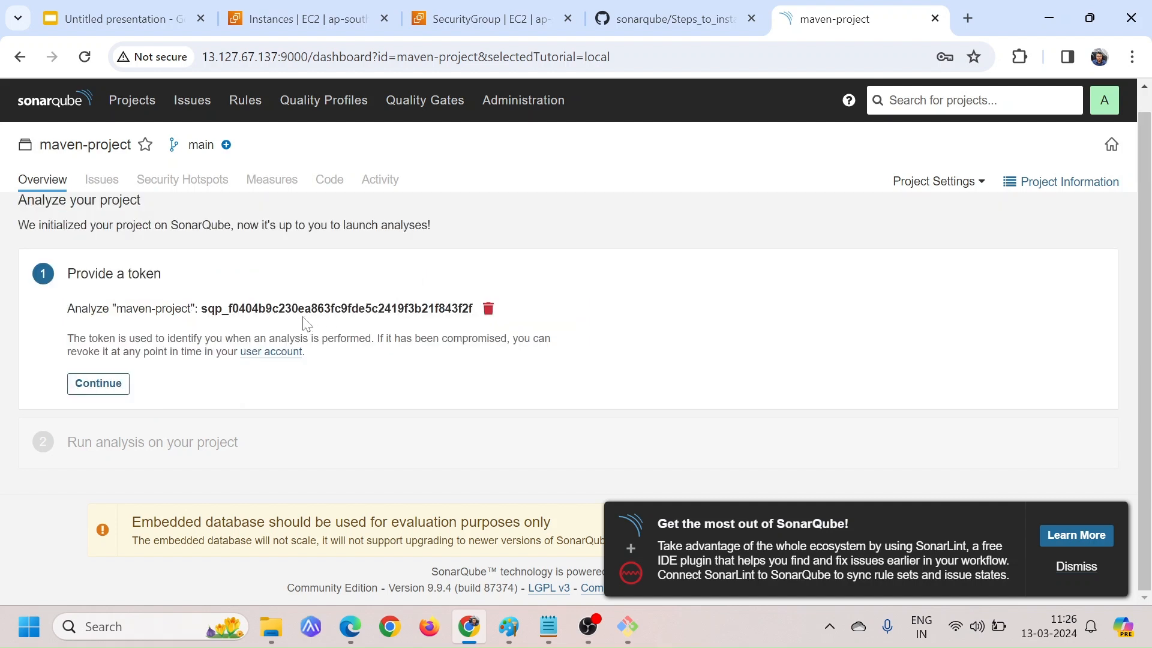
drag(198, 309, 458, 308)
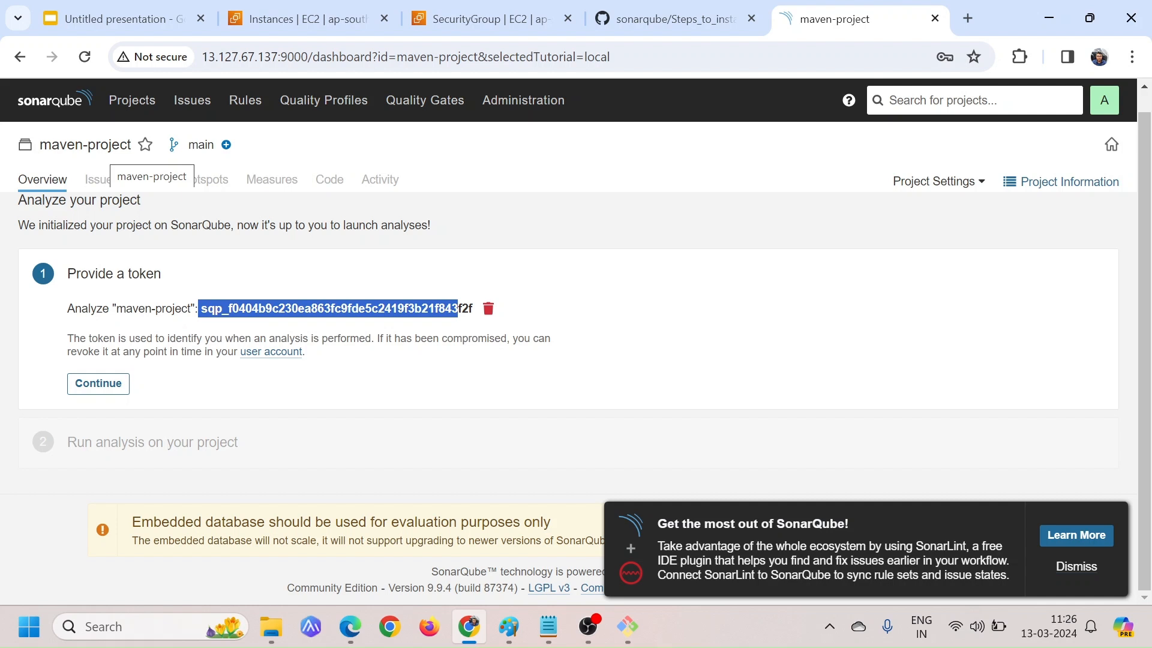
Continue with the generated project token and choose Maven as the build option for the analysis
click(266, 307)
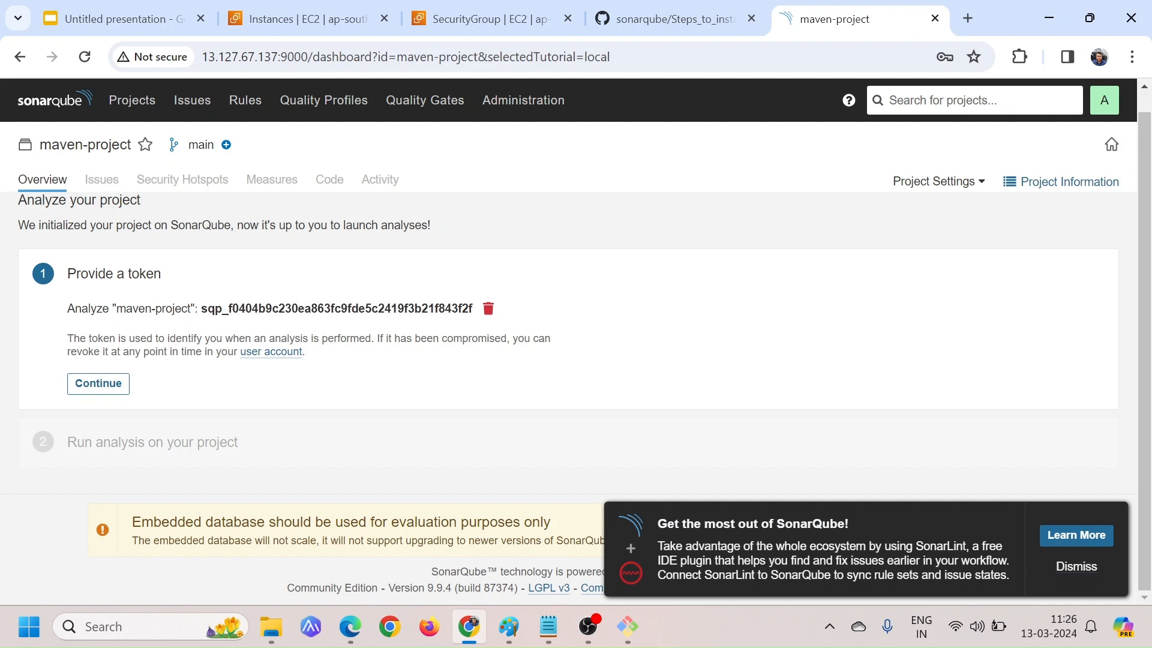
drag(222, 308, 358, 308)
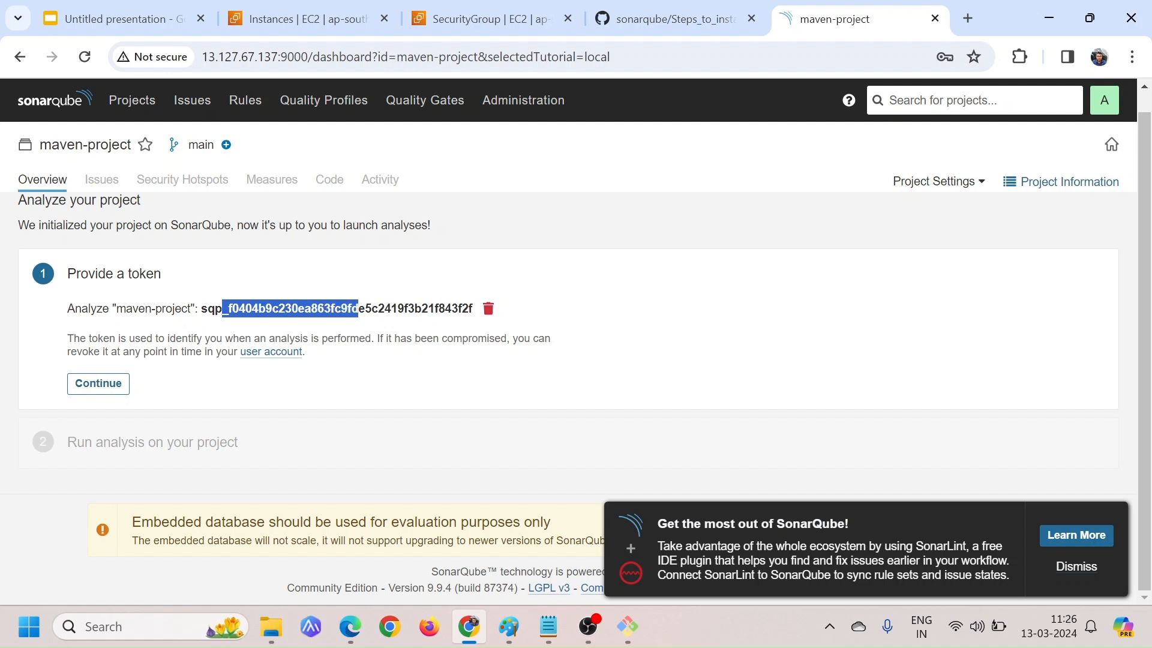
click(358, 308)
click(98, 383)
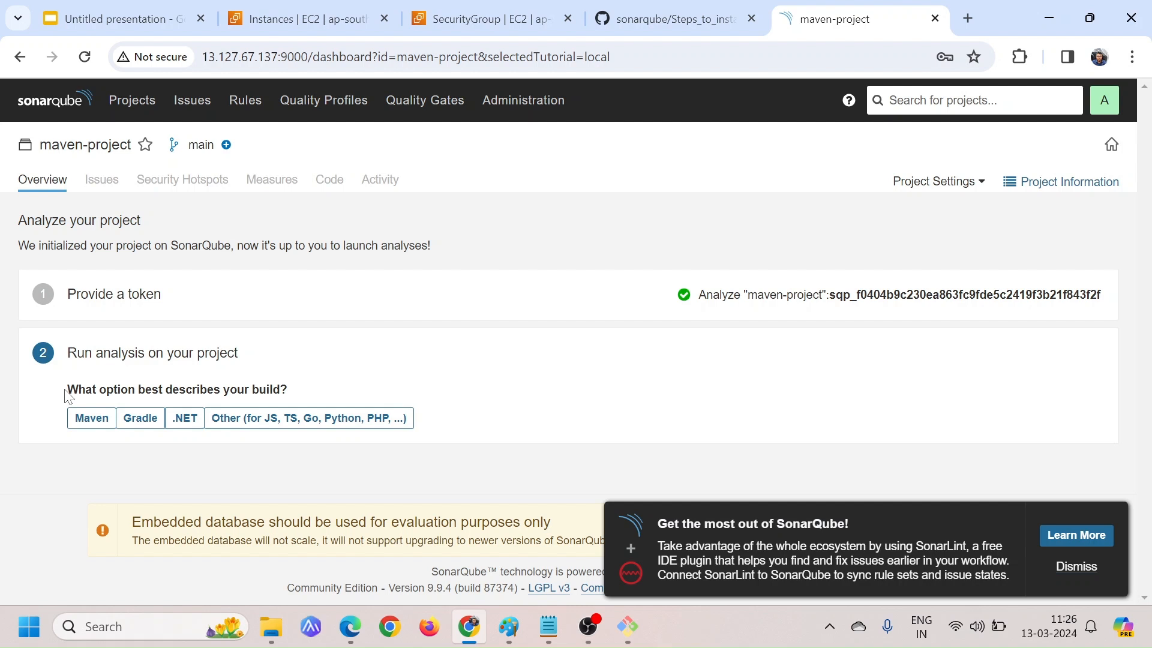
drag(66, 390, 307, 392)
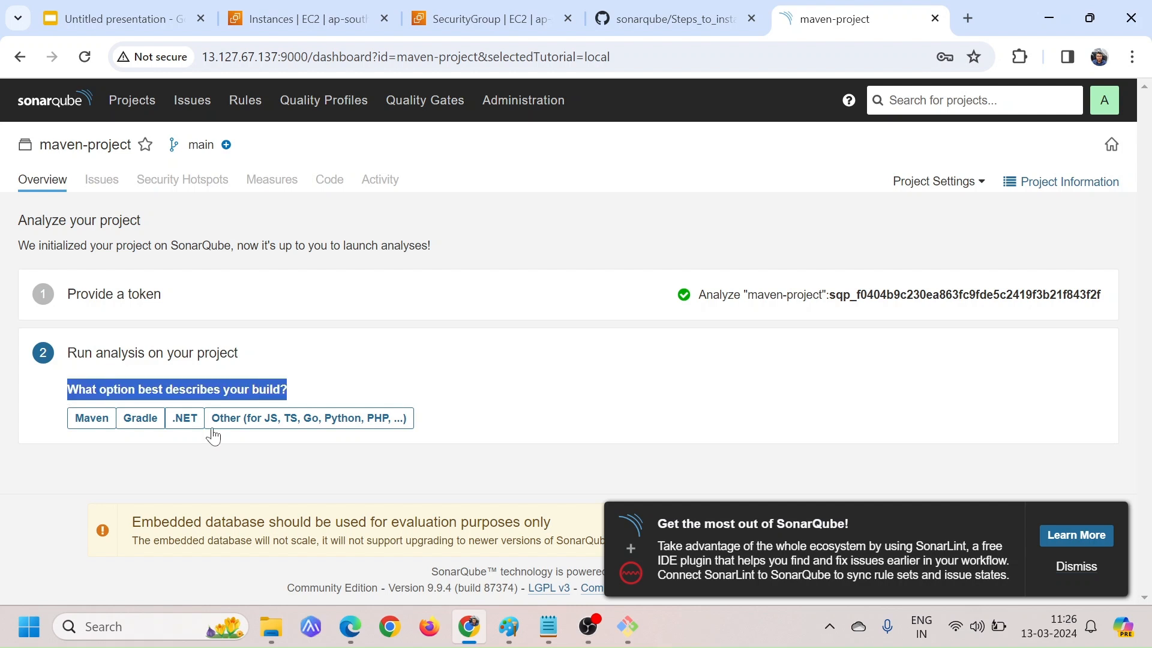
click(92, 424)
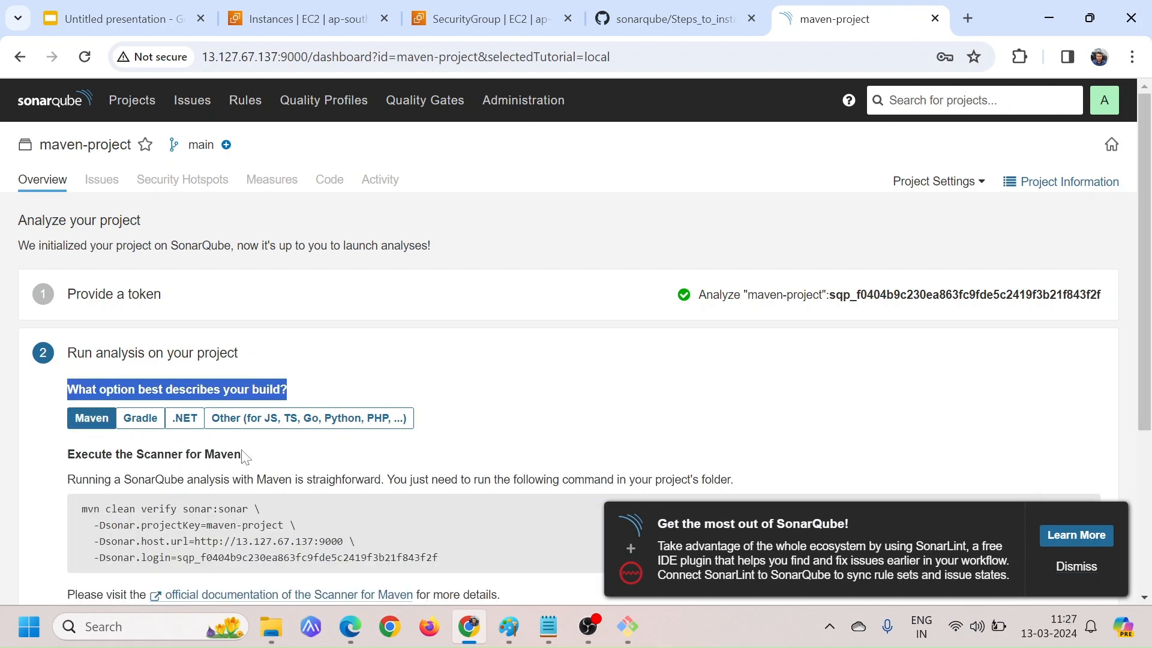
Examine the Maven scanner command, including its project key, host URL and login token parameters
scroll(92, 423, down, 2)
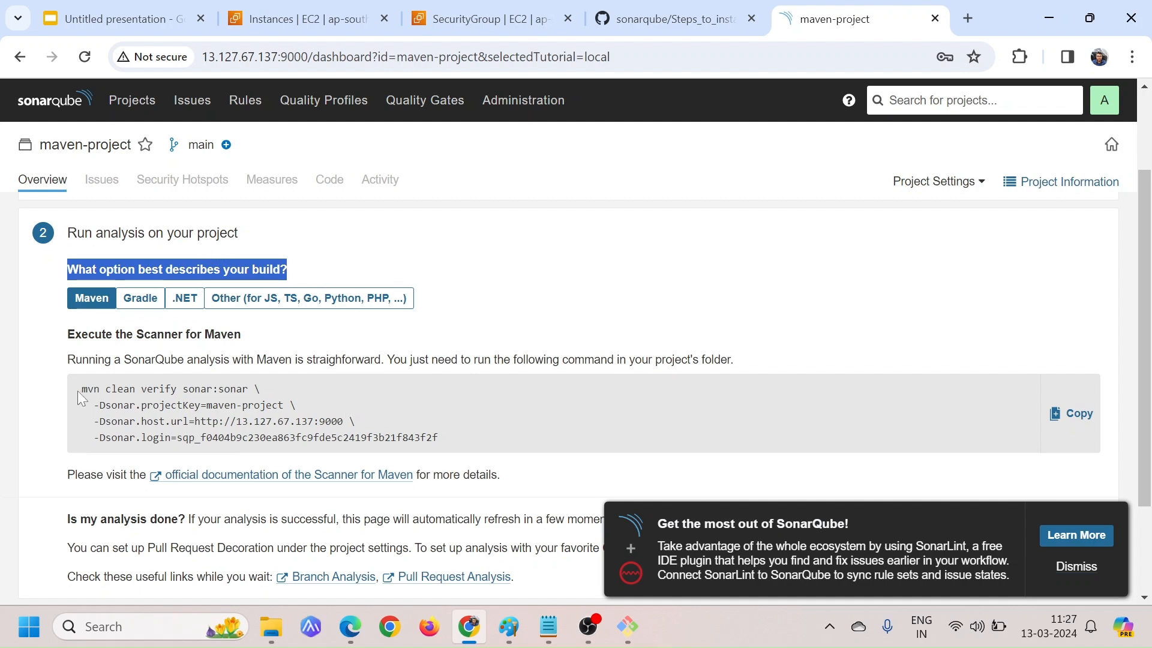
drag(82, 389, 447, 454)
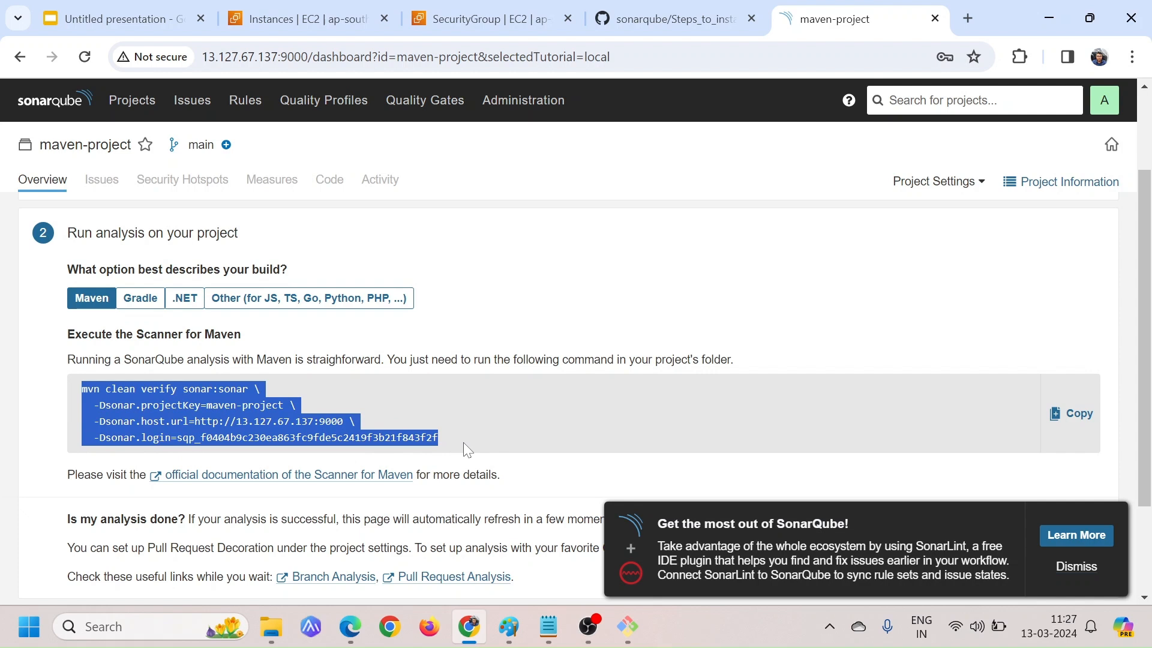
click(463, 444)
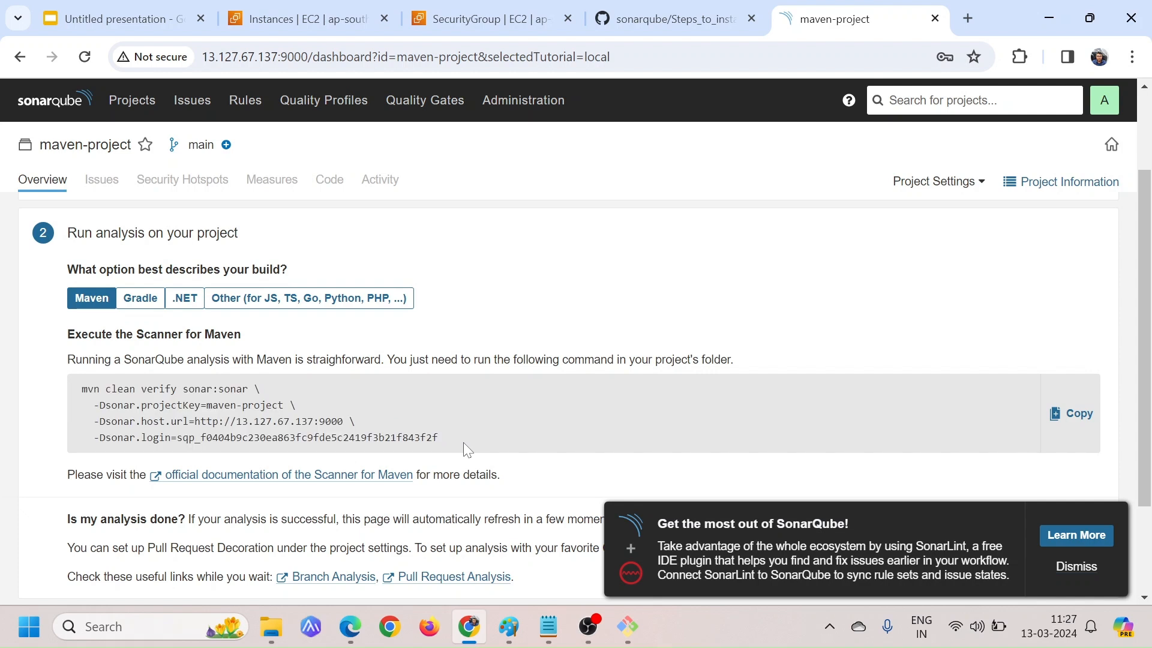
drag(213, 405, 342, 421)
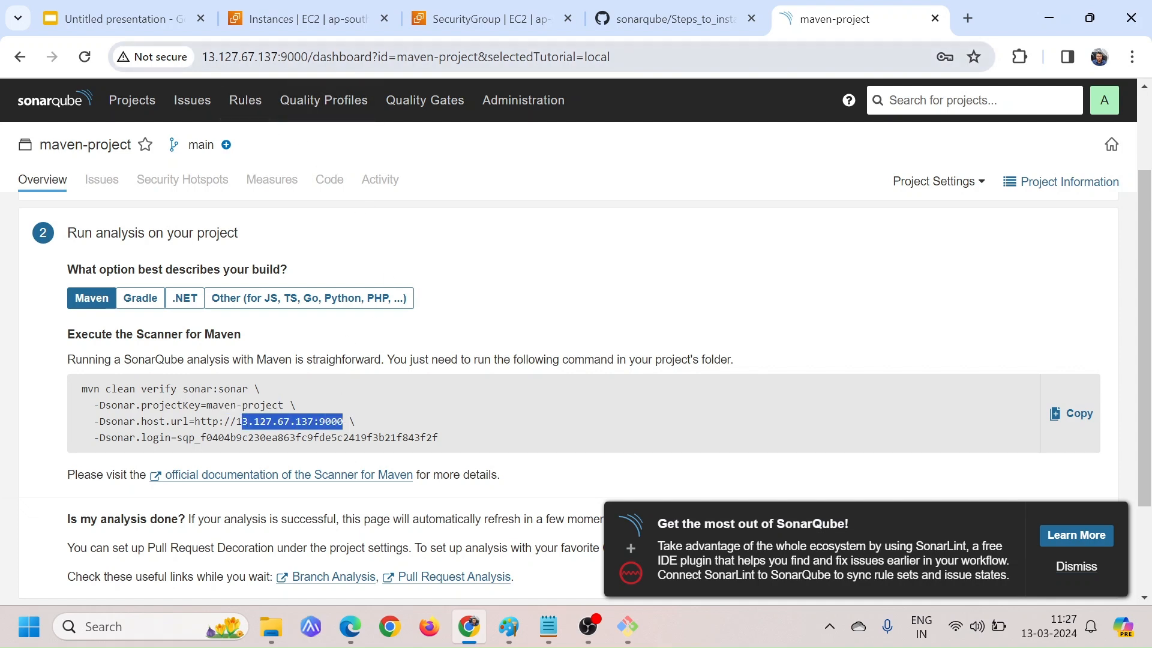
click(292, 422)
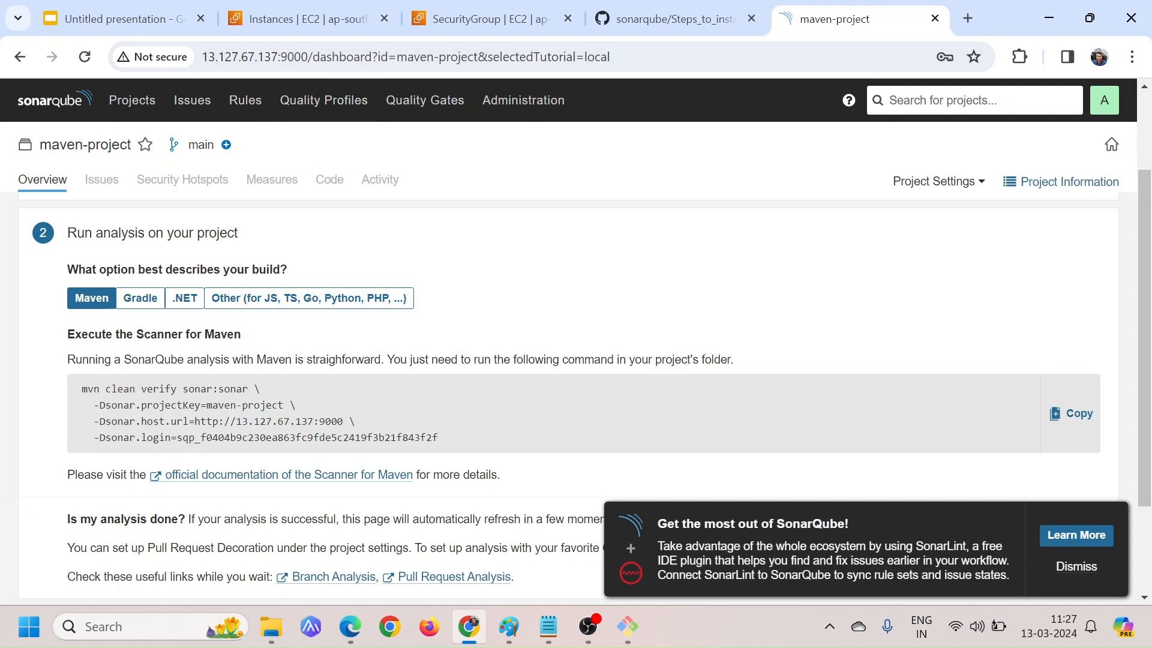
drag(242, 437, 414, 437)
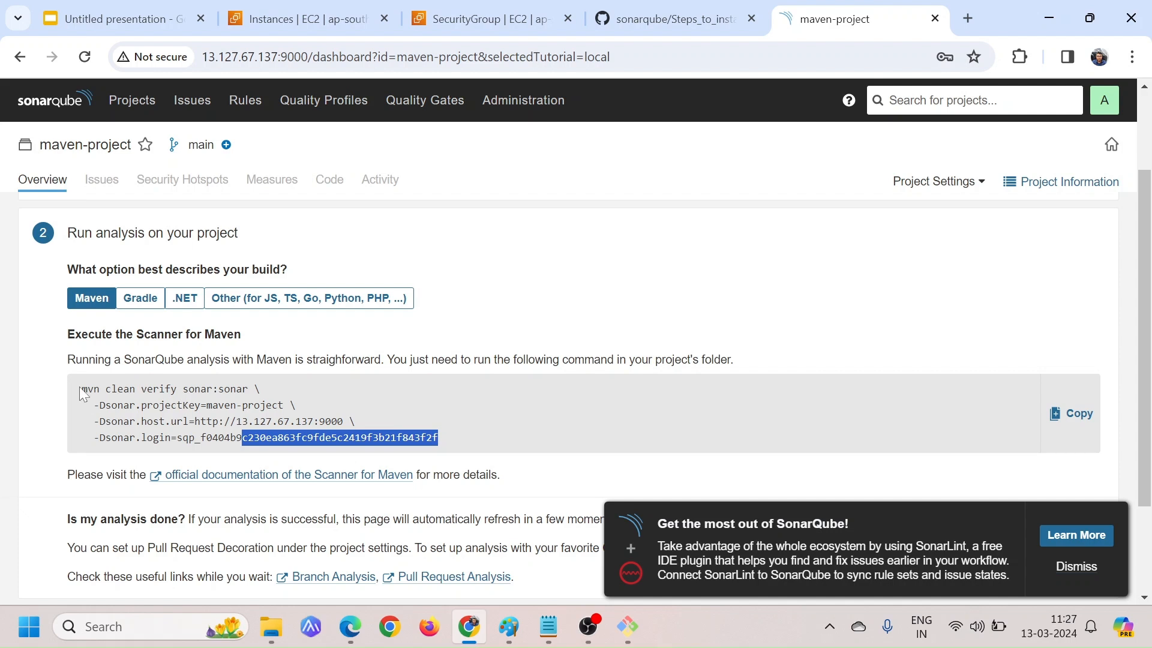
drag(81, 389, 463, 455)
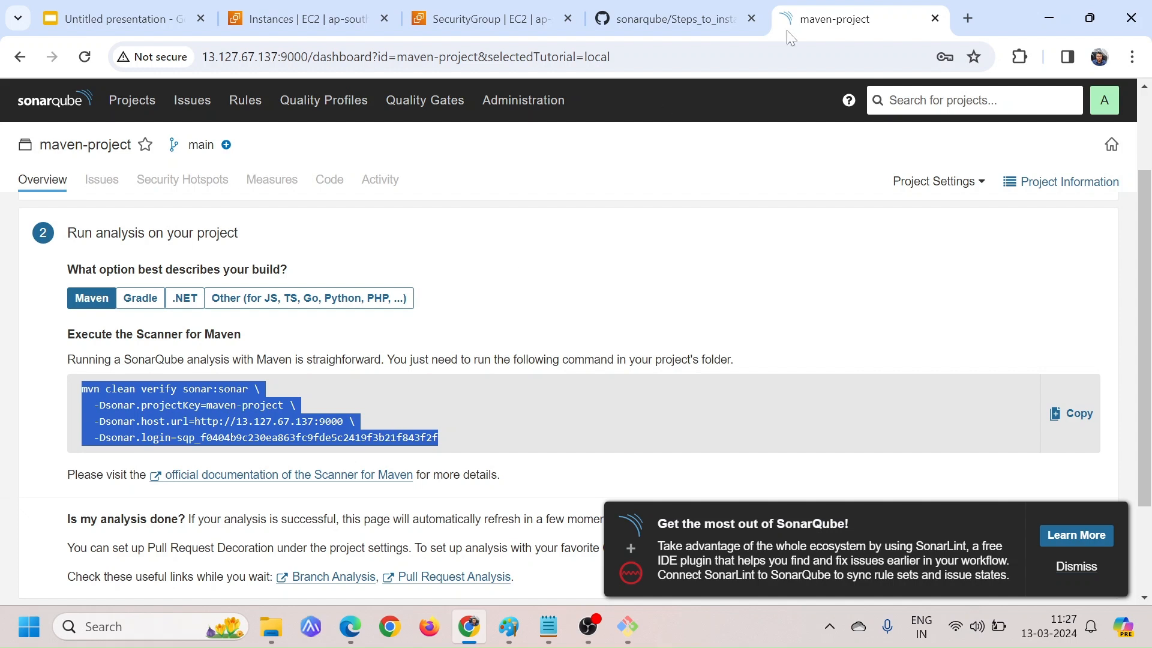
Open github.com in a new browser tab, find the coit-simple-microservice repository and open it
click(967, 17)
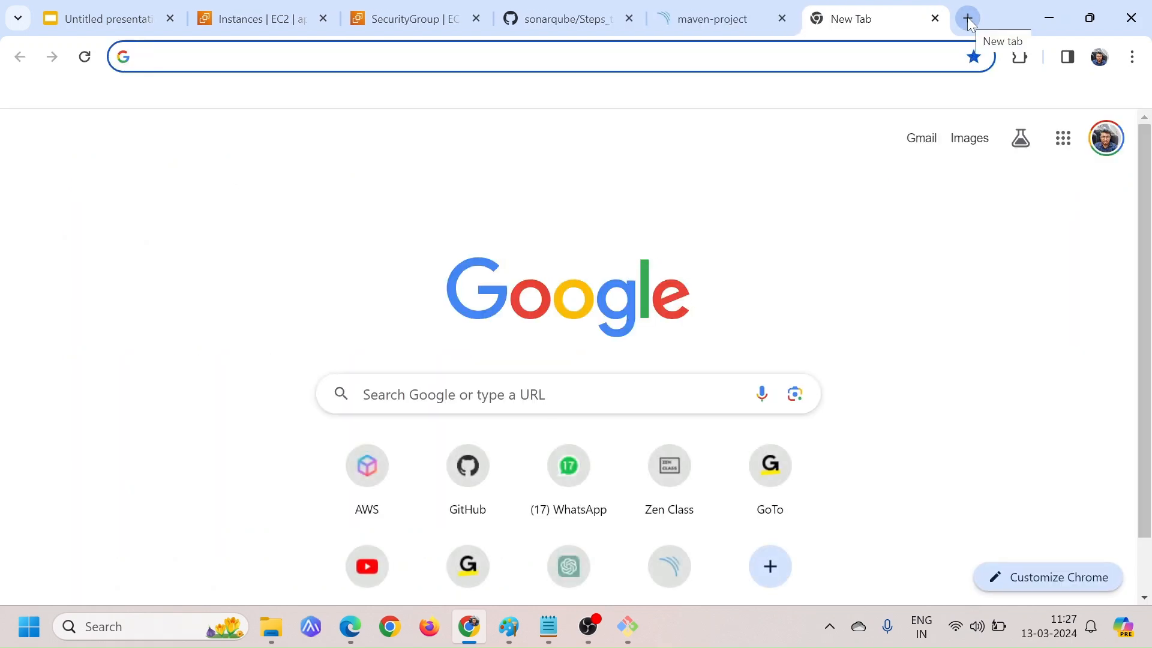
text(github.com)
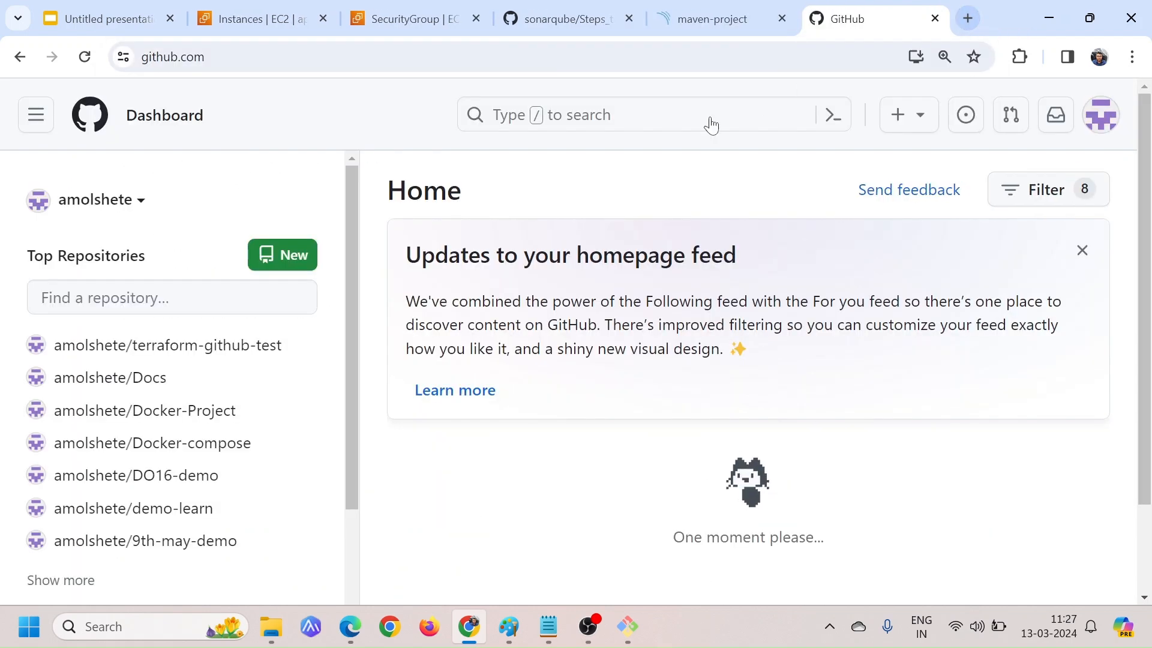
click(172, 297)
text(coit)
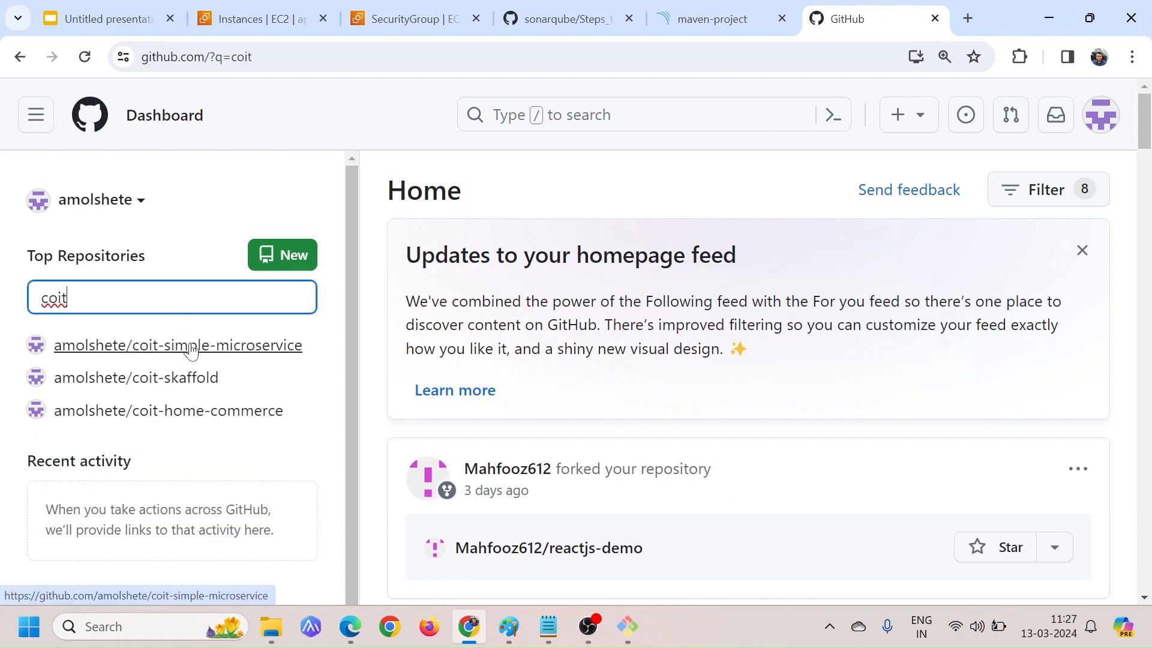
click(183, 344)
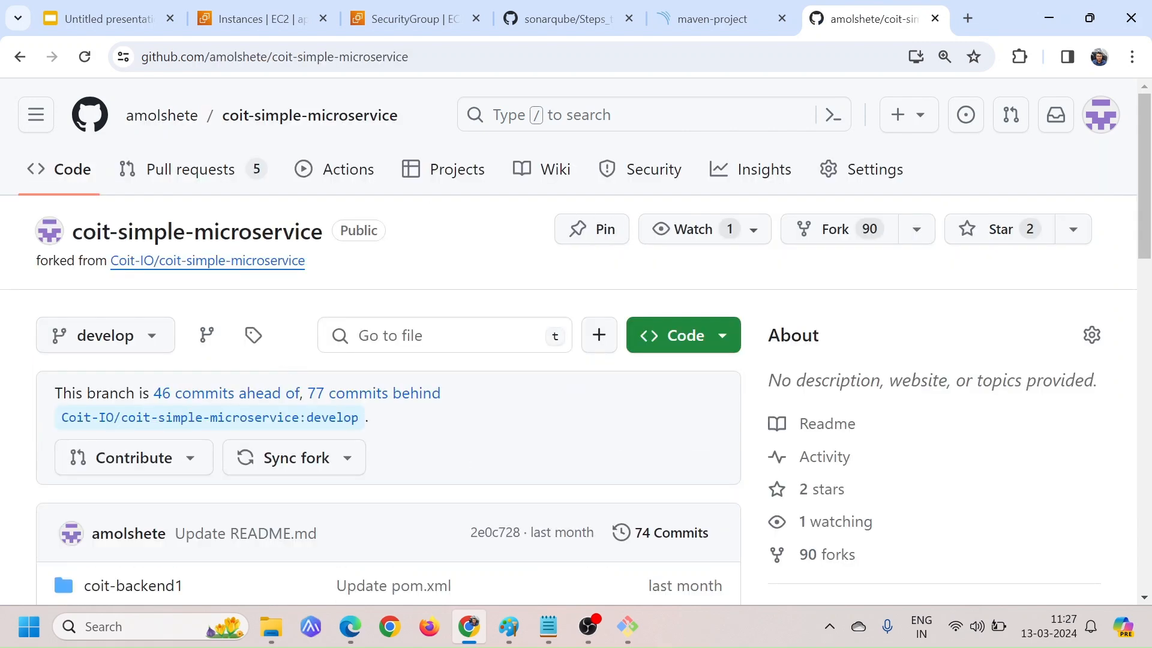
Open the coit-backend1 folder of the repository and examine its files down to pom.xml
scroll(410, 333, down, 4)
scroll(410, 333, down, 1)
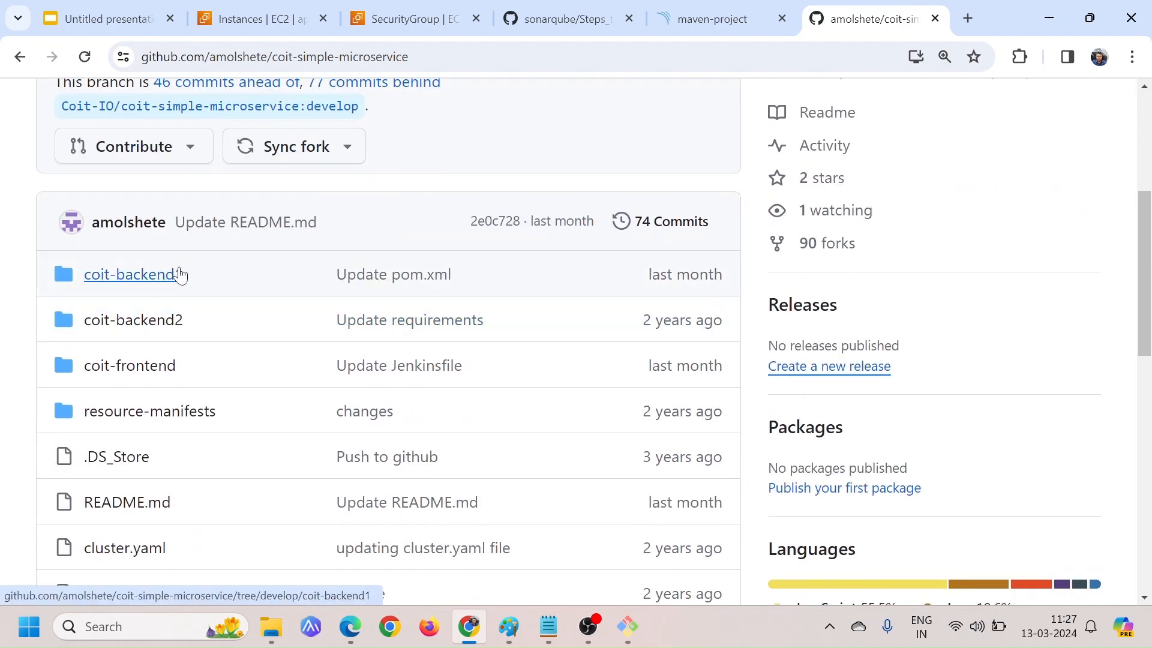
click(153, 279)
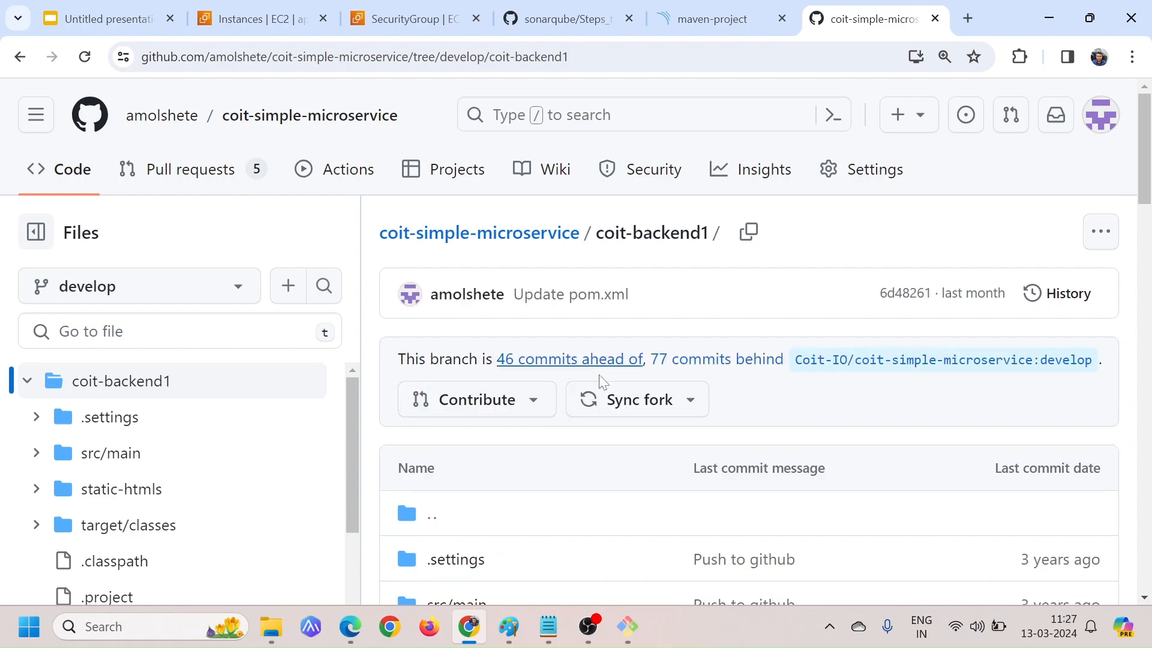
scroll(570, 497, down, 1)
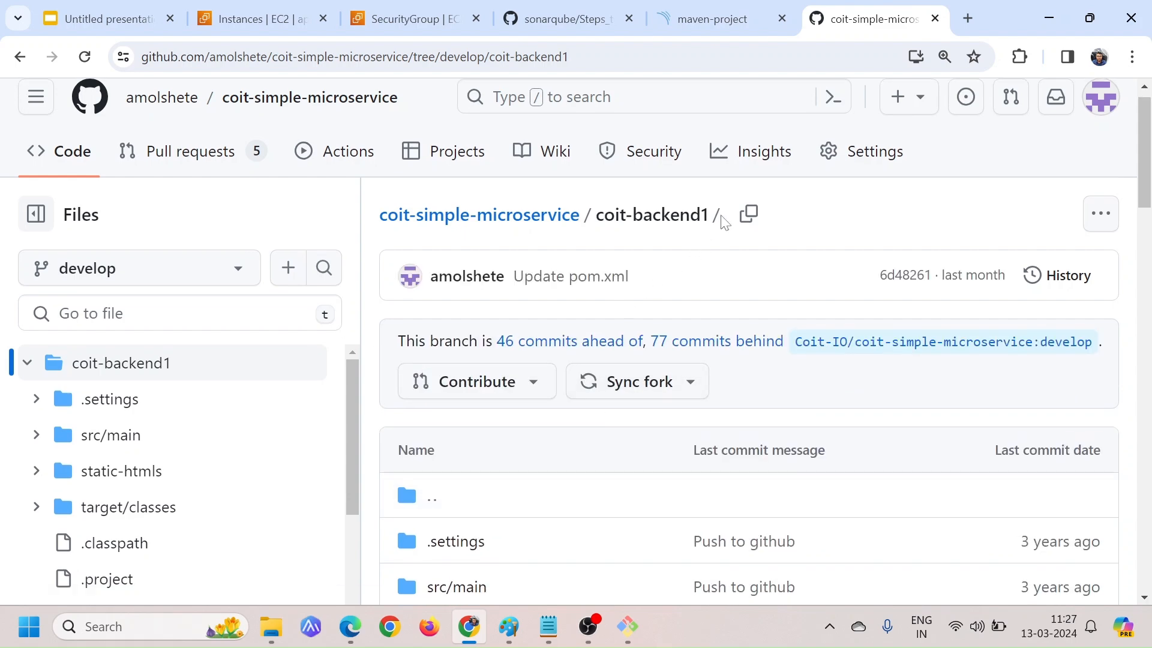
drag(724, 222, 604, 216)
scroll(706, 342, down, 6)
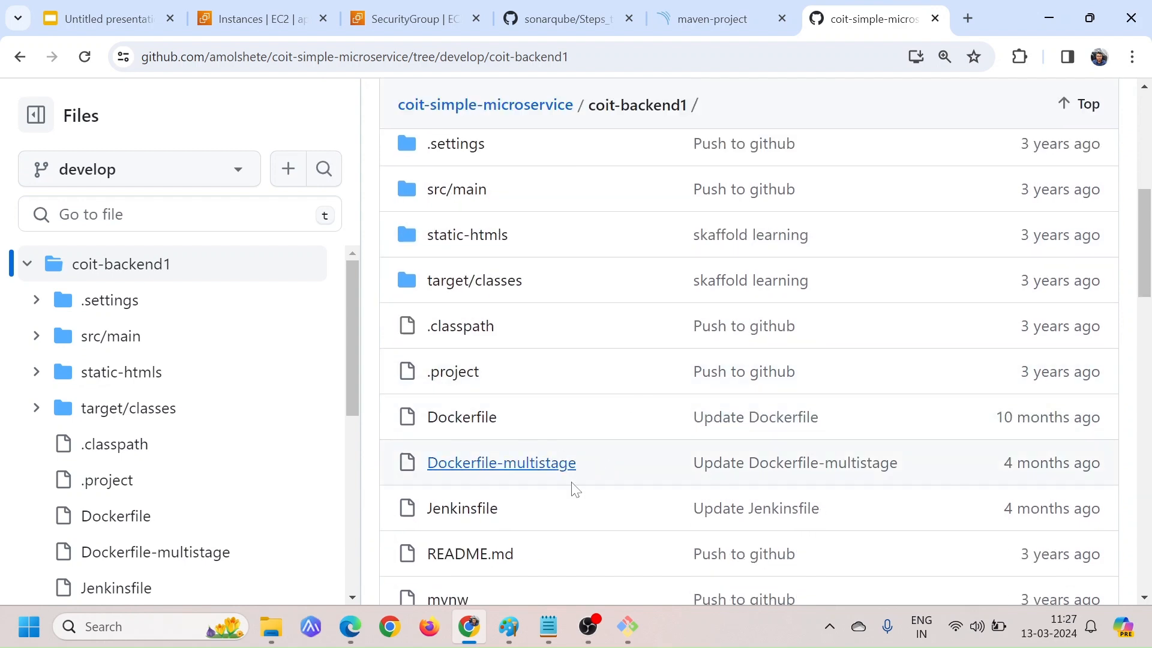
scroll(573, 489, down, 2)
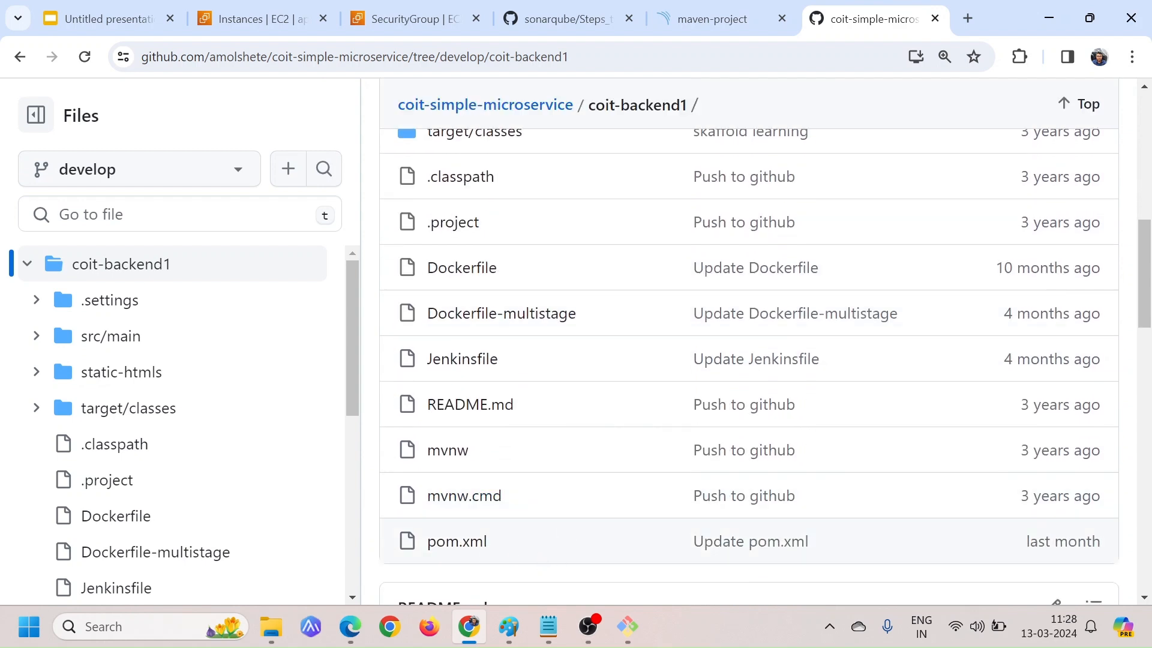
drag(488, 542, 426, 542)
Return to the coit-simple-microservice repository root and show its HTTPS clone URL
scroll(575, 293, up, 6)
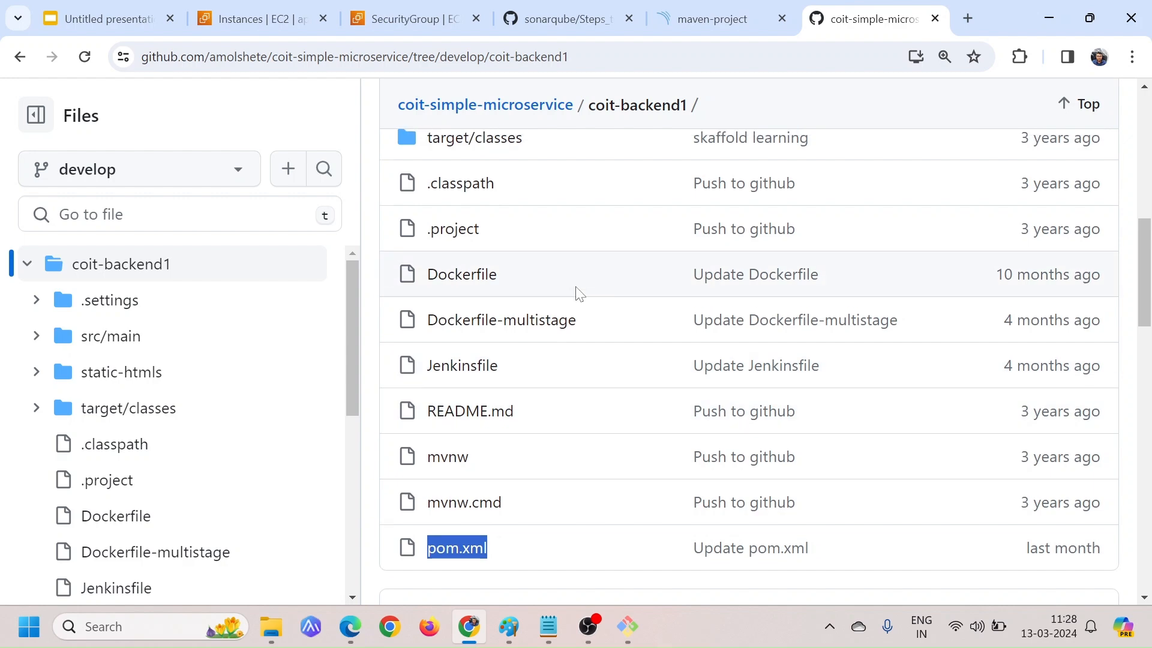
scroll(579, 293, up, 2)
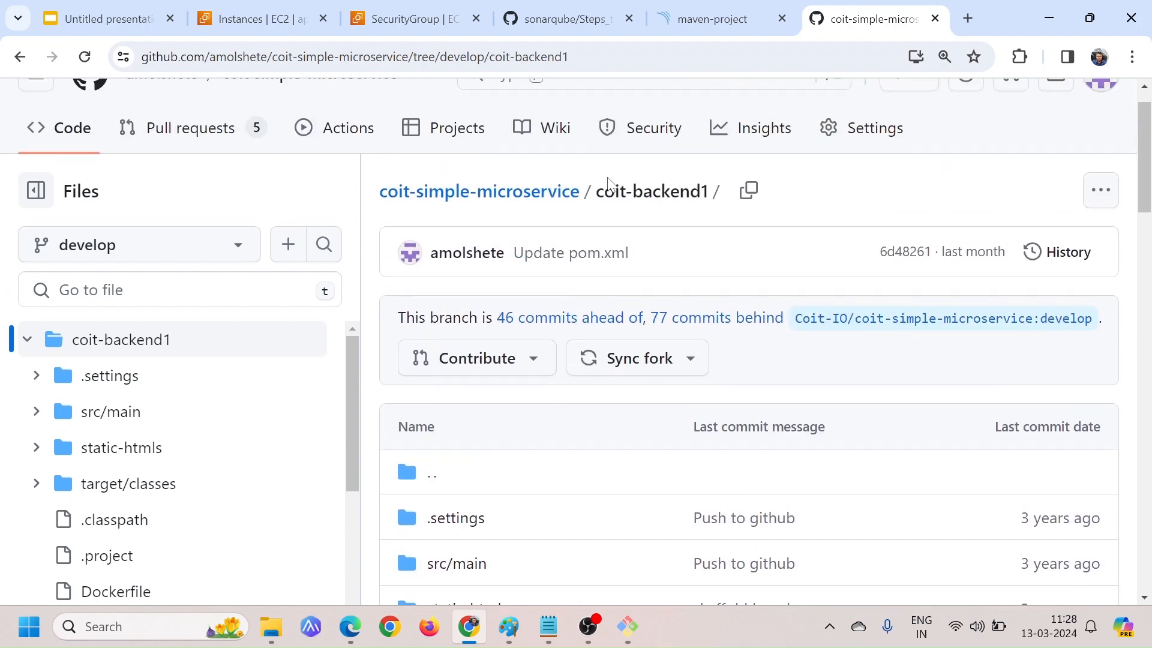
click(547, 198)
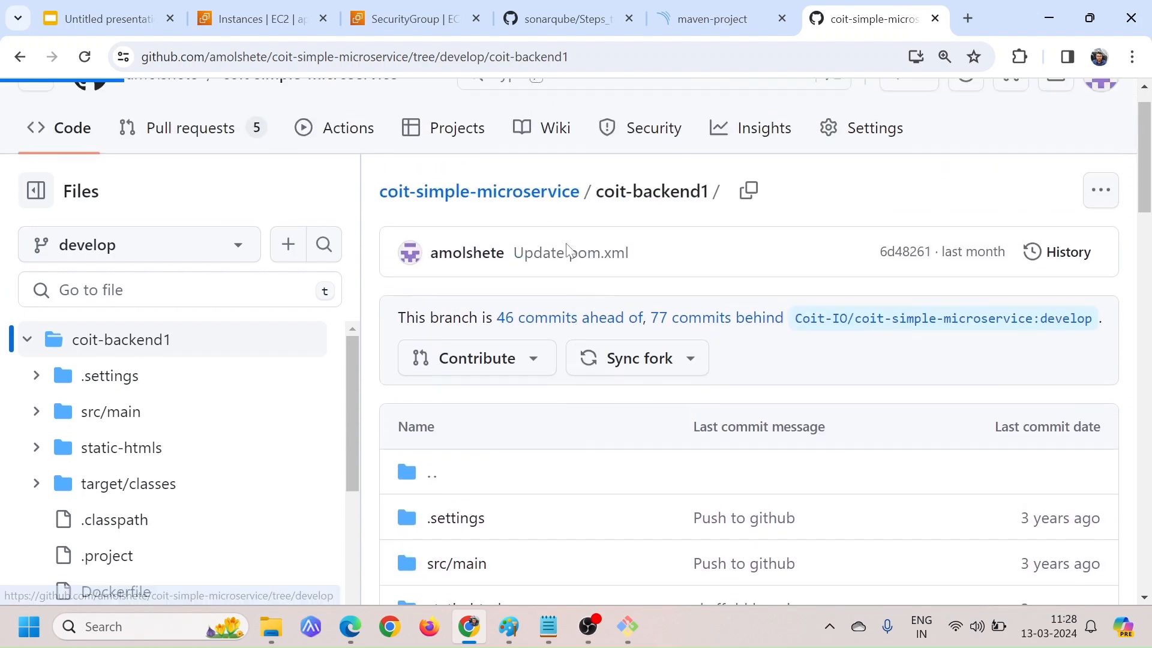
click(707, 338)
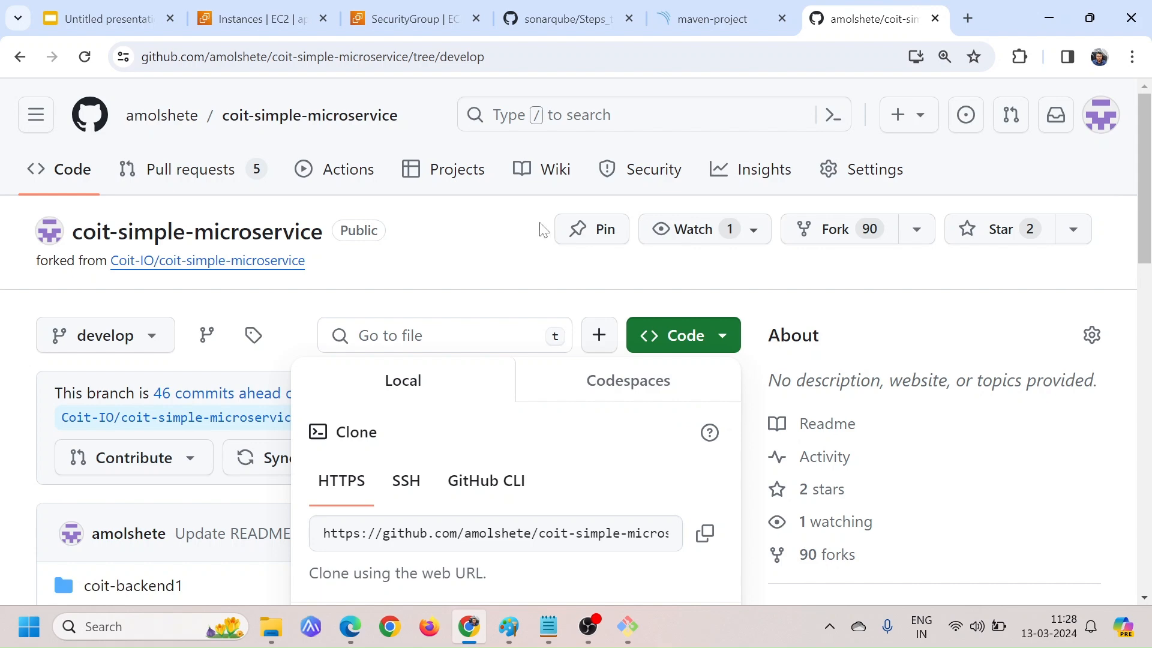
Switch to the EC2 instances list, select only Jenkins Server and copy its public IPv4 address
click(258, 18)
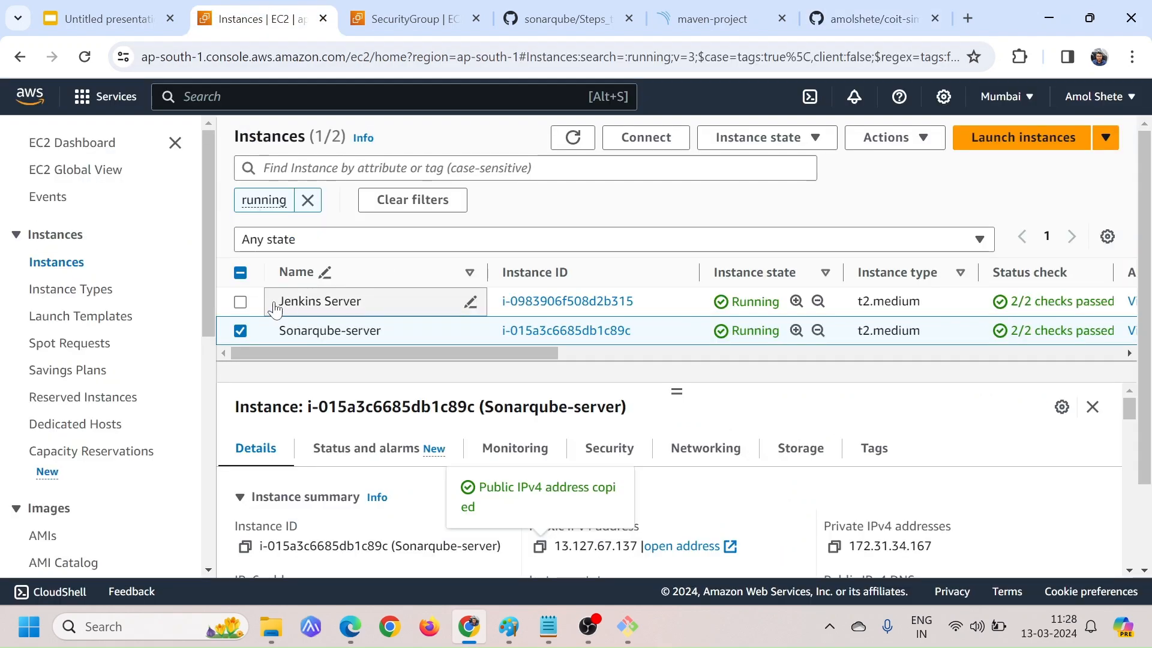
click(240, 331)
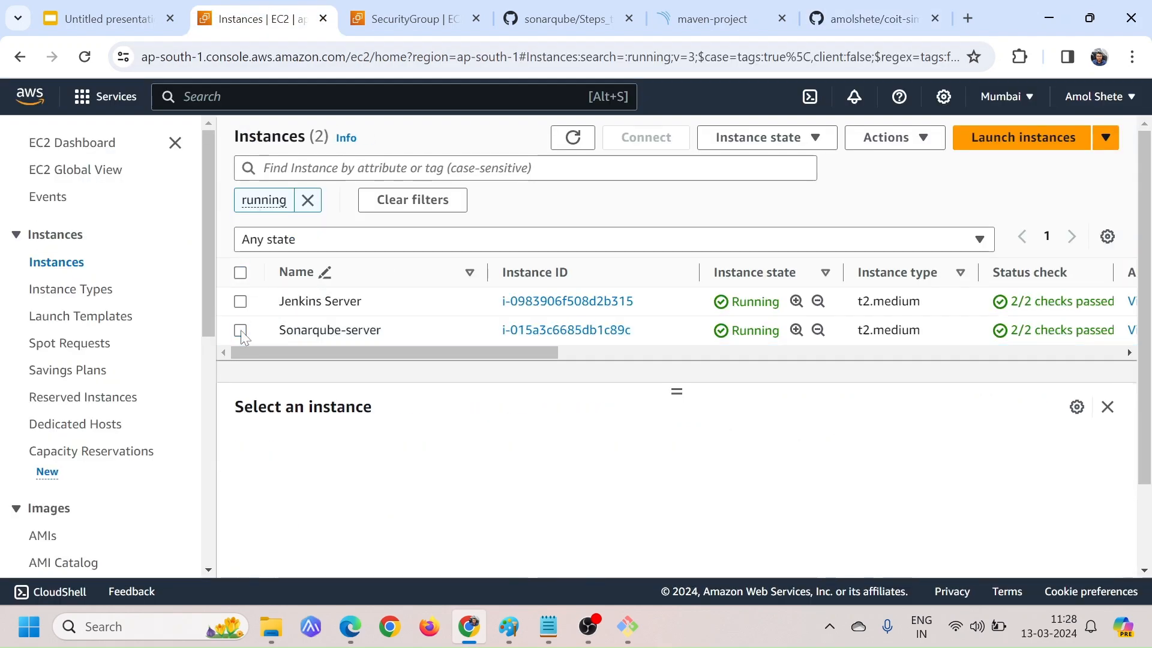
click(241, 302)
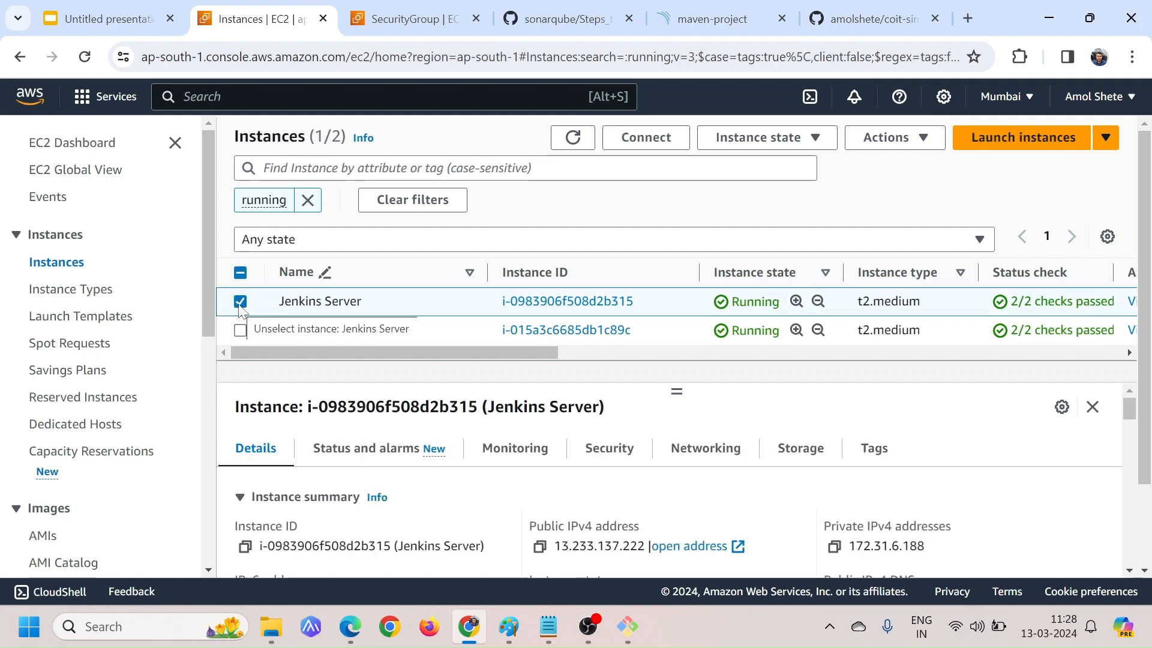
click(539, 546)
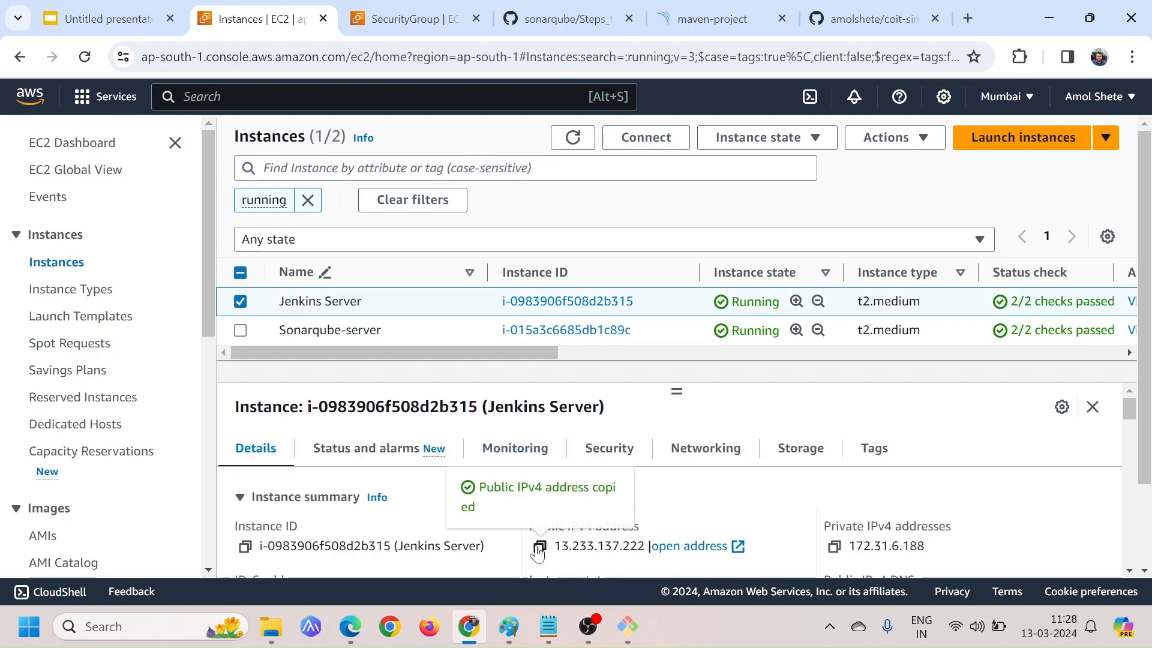
Open the Jenkins server in a new browser tab at 13.233.137.222:8080
click(968, 19)
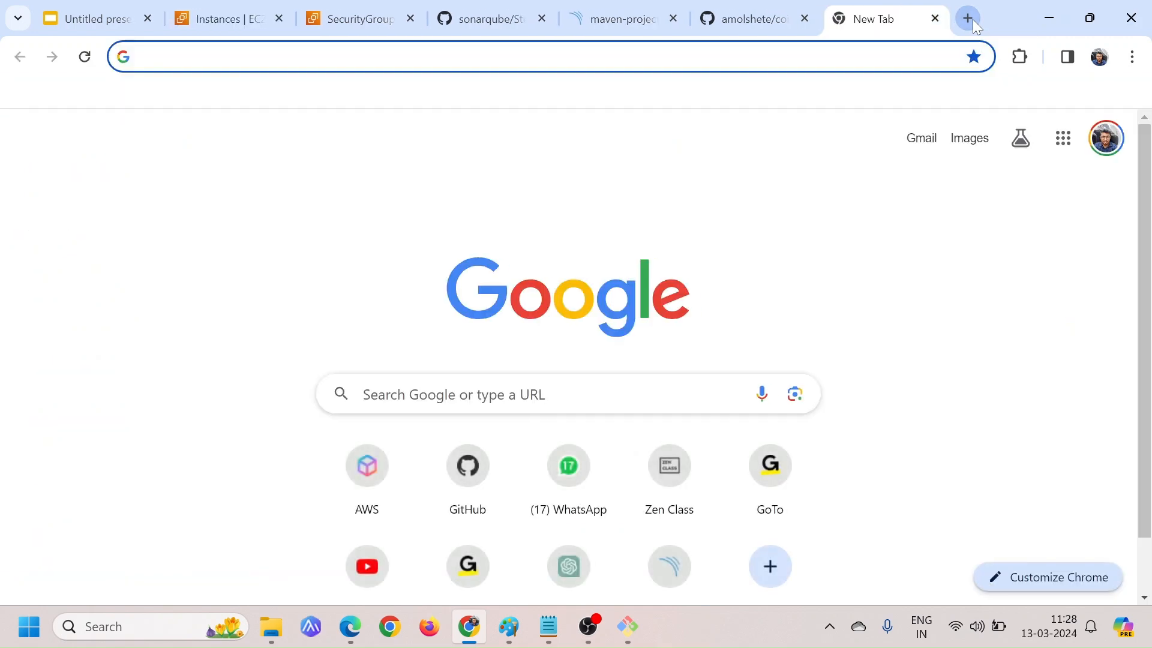
key(ctrl+v)
text(:)
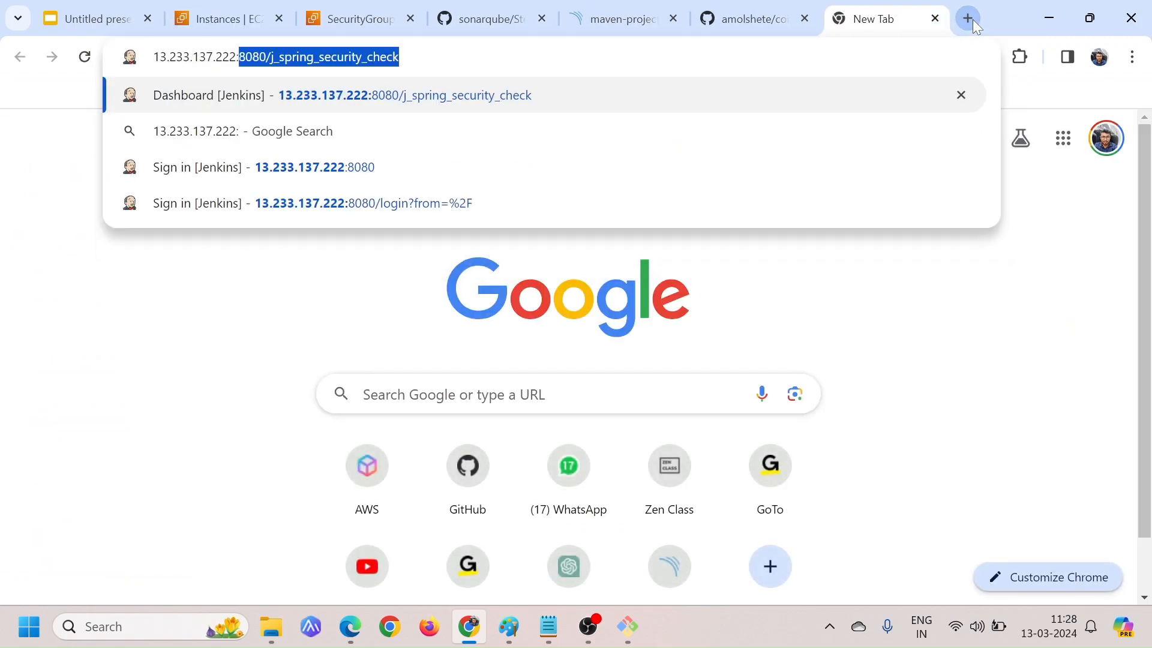
text(8080)
key(Return)
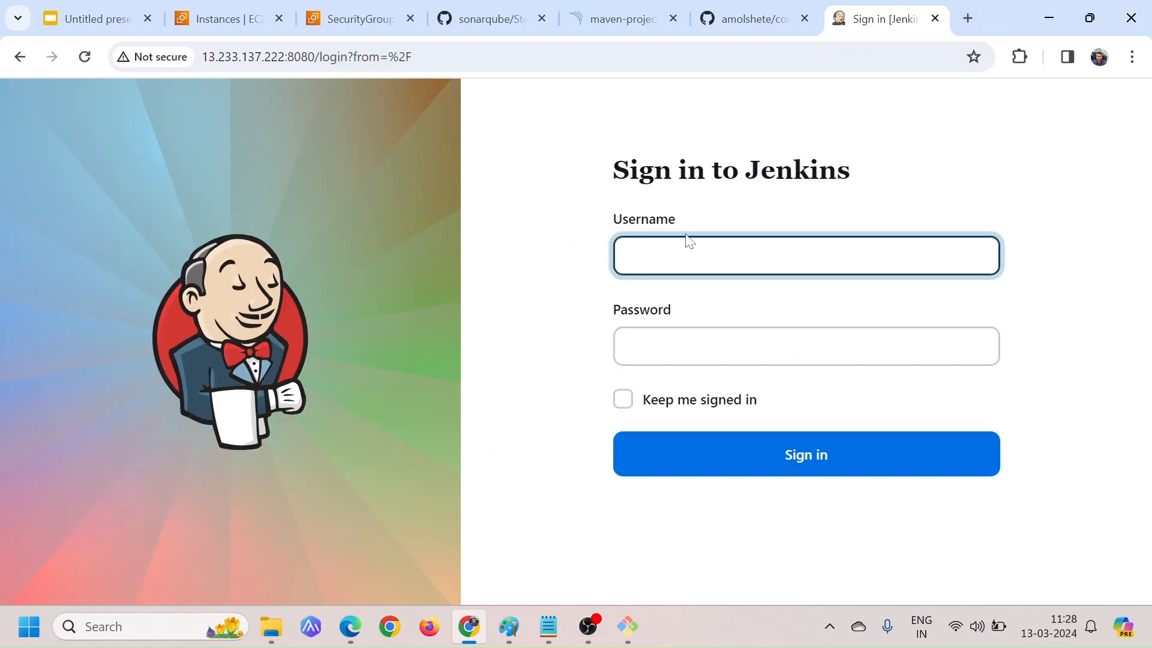
Sign in to Jenkins as admin with the account password and dismiss the browser's offer to save it
key(Tab)
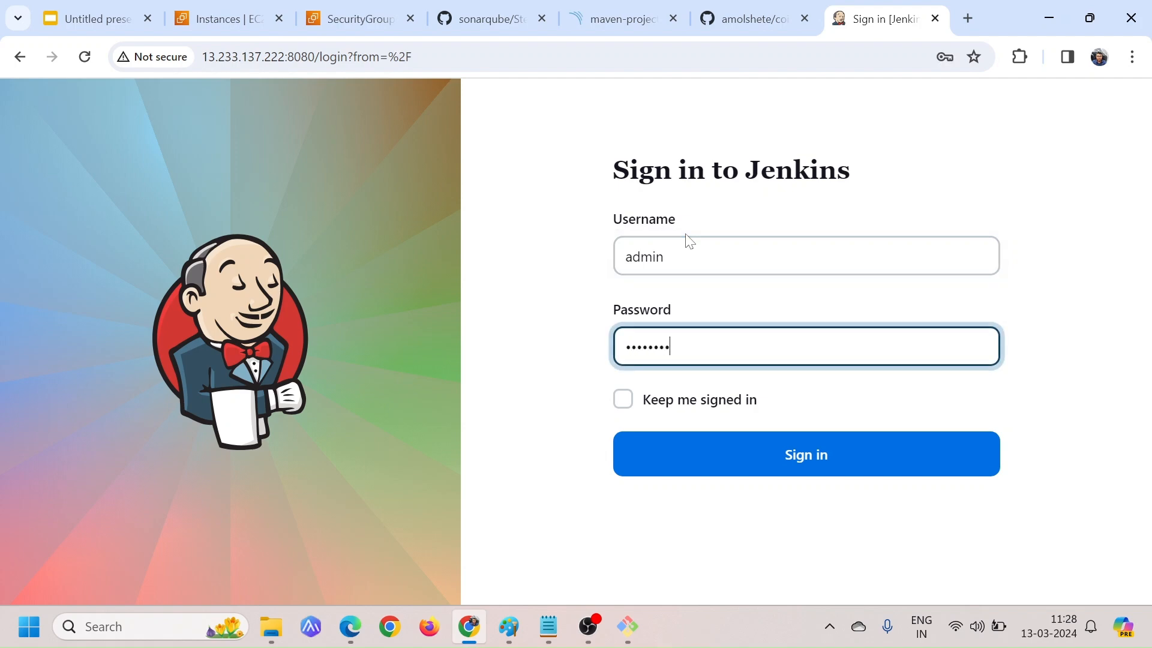
click(790, 457)
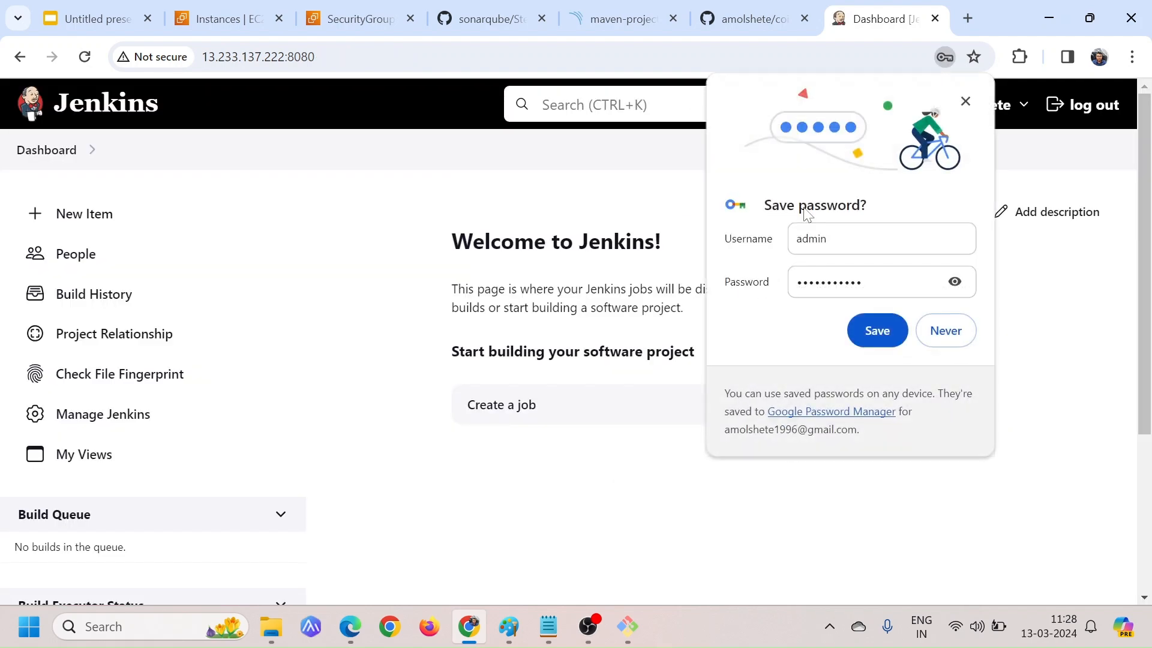
click(965, 101)
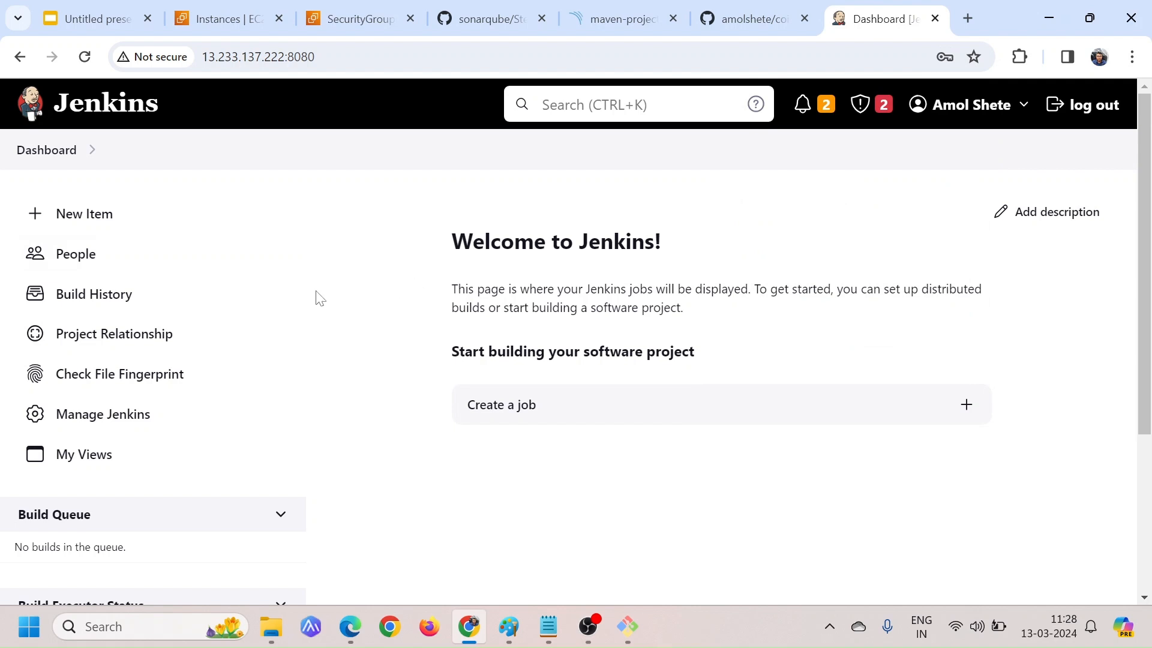
Create a new Freestyle project named sonarqube-demo in Jenkins
click(97, 220)
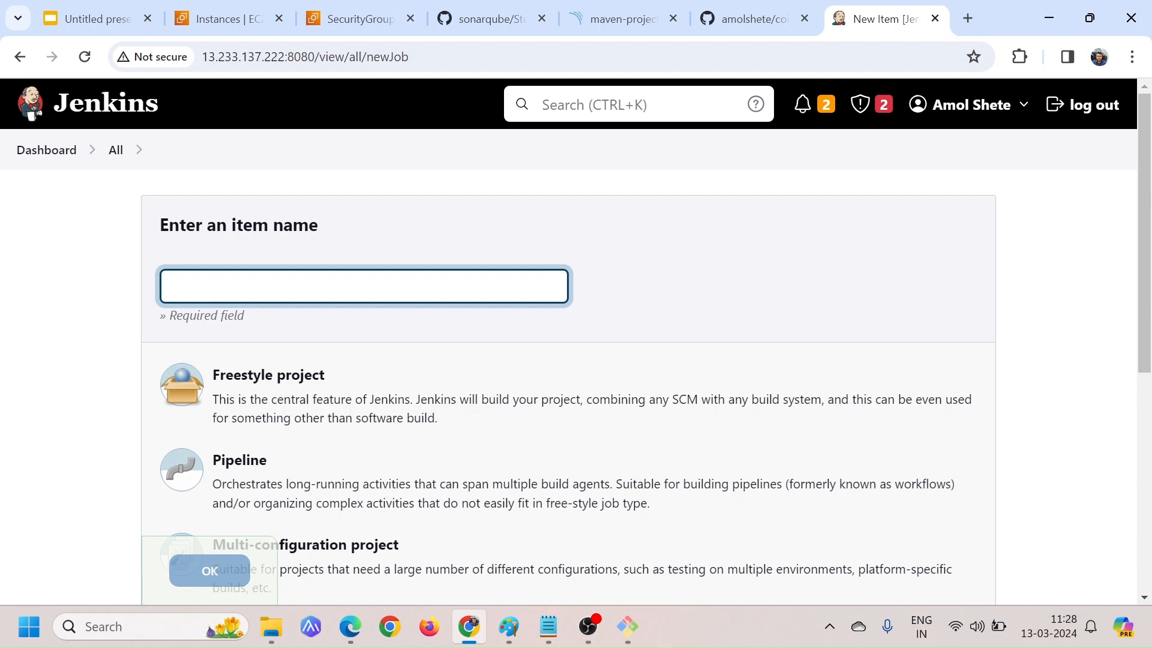
text(sonarqube-demo)
click(380, 398)
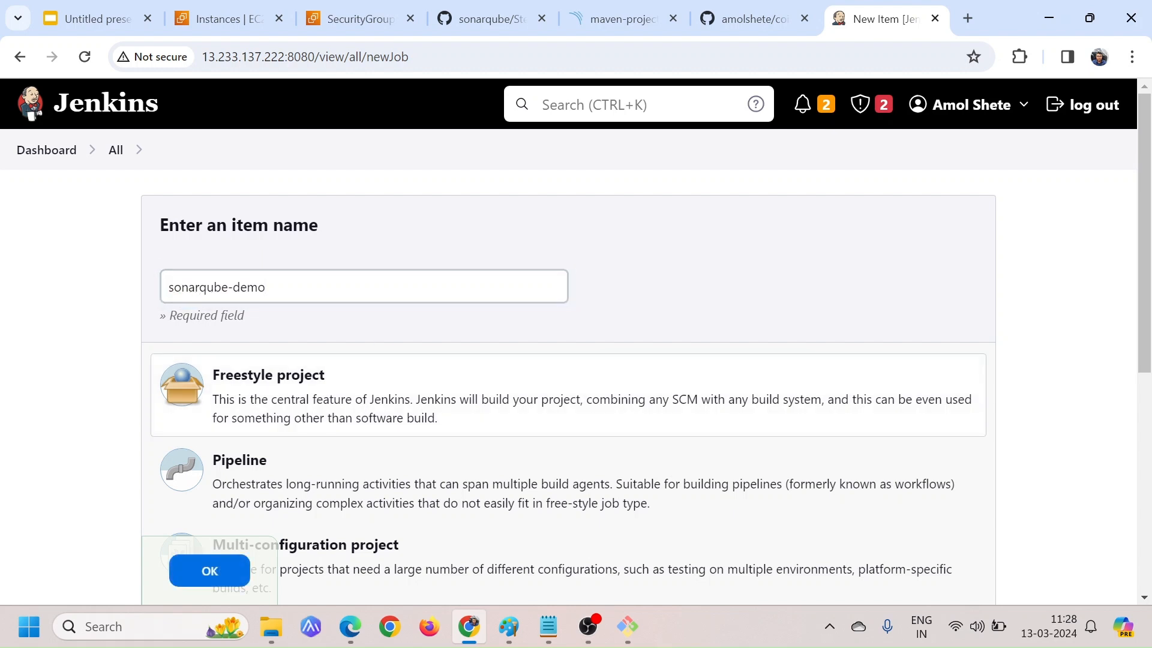
click(218, 570)
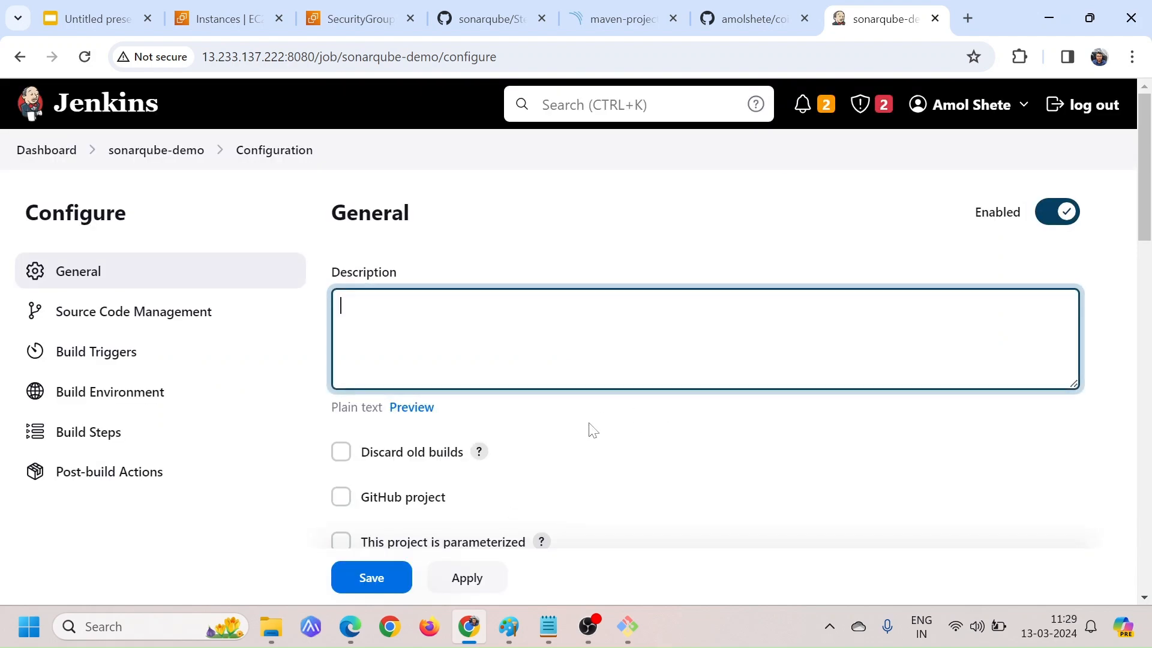
Review the Source Code Management options in the sonarqube-demo job configuration
scroll(591, 430, down, 3)
scroll(591, 429, down, 5)
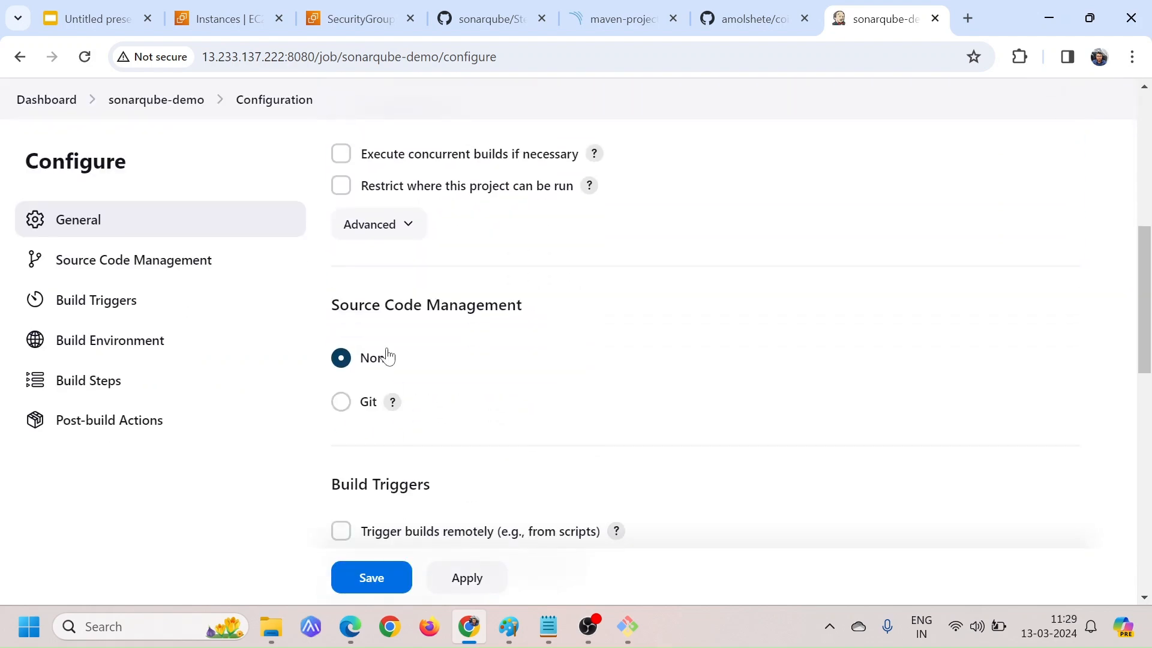
drag(340, 305, 577, 310)
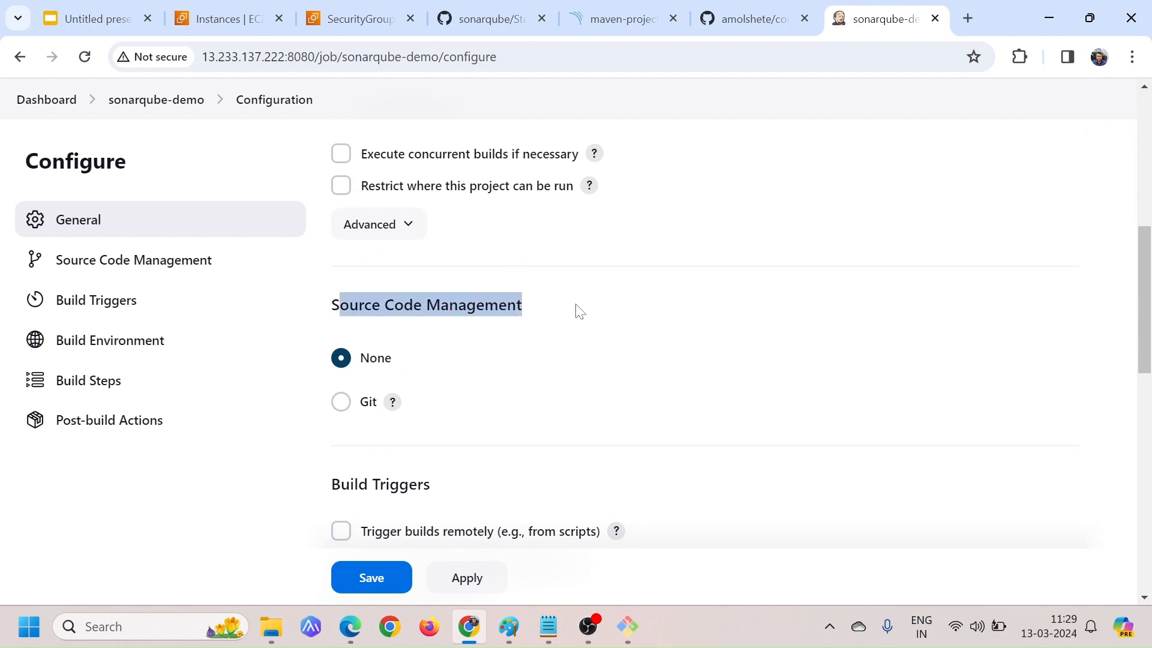
click(578, 310)
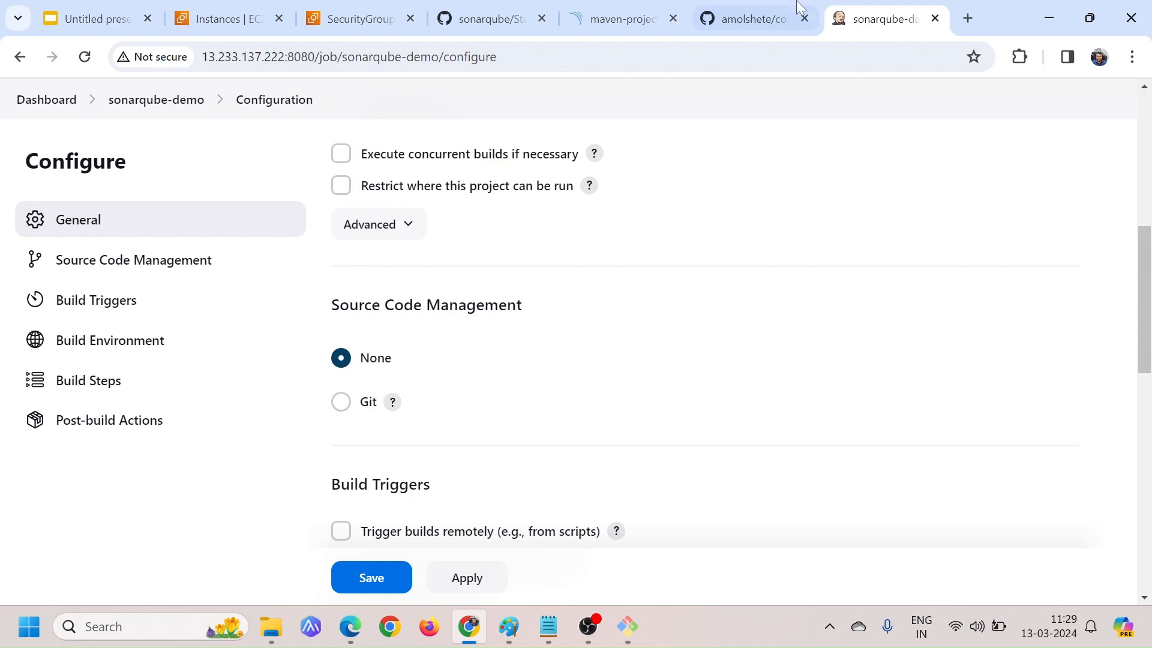
Switch to the coit-simple-microservice repository on GitHub, examine its develop branch and the coit-backend1 folder, and return to the repository root
click(737, 14)
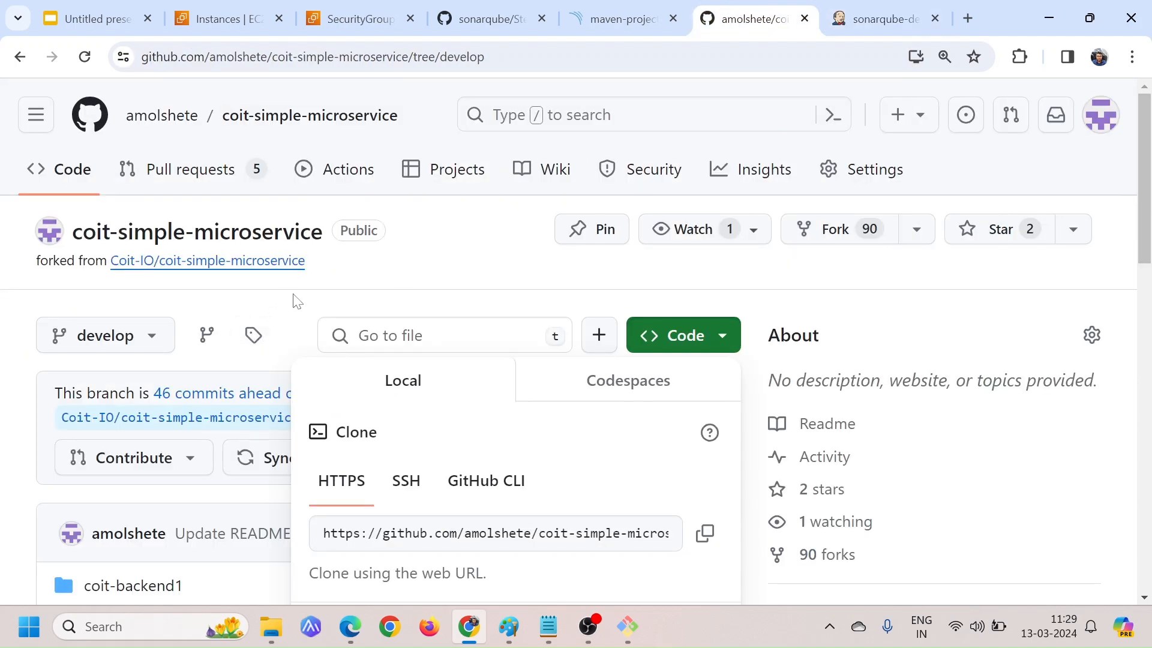
click(3, 444)
scroll(318, 493, down, 3)
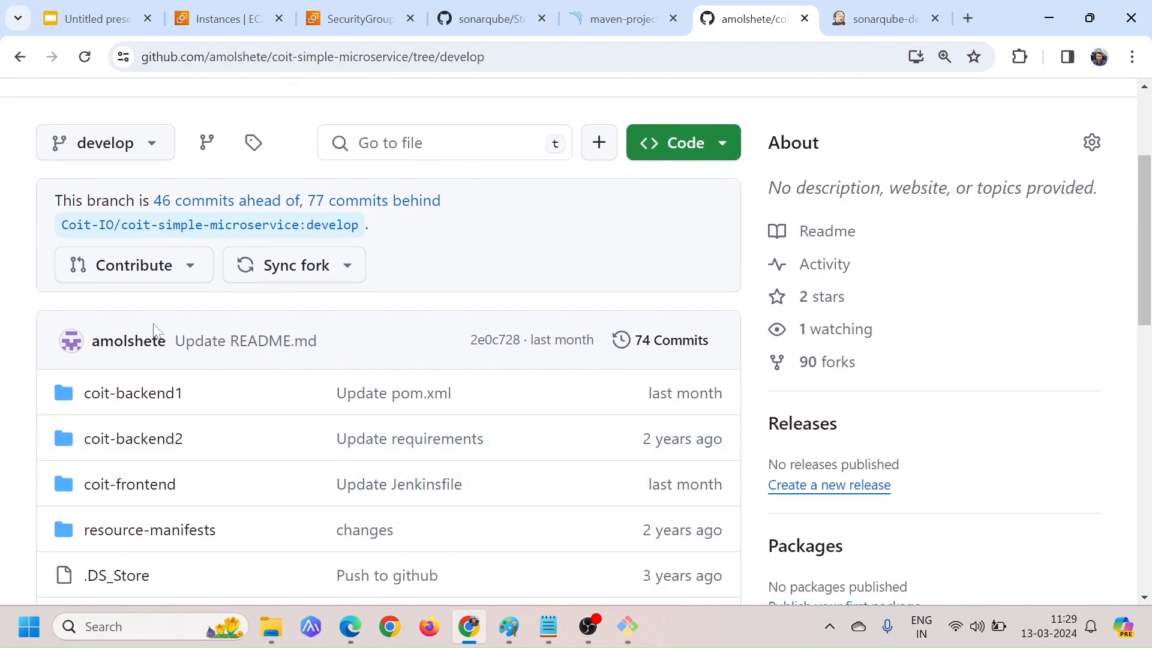
scroll(186, 341, up, 1)
scroll(186, 341, up, 2)
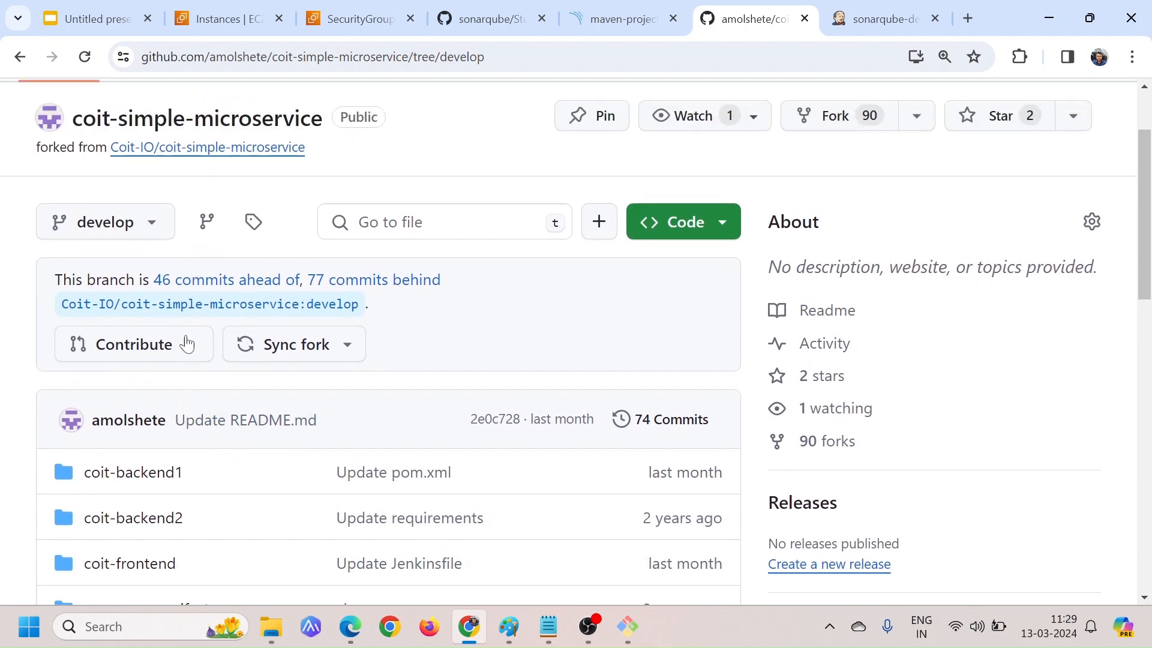
scroll(186, 341, down, 3)
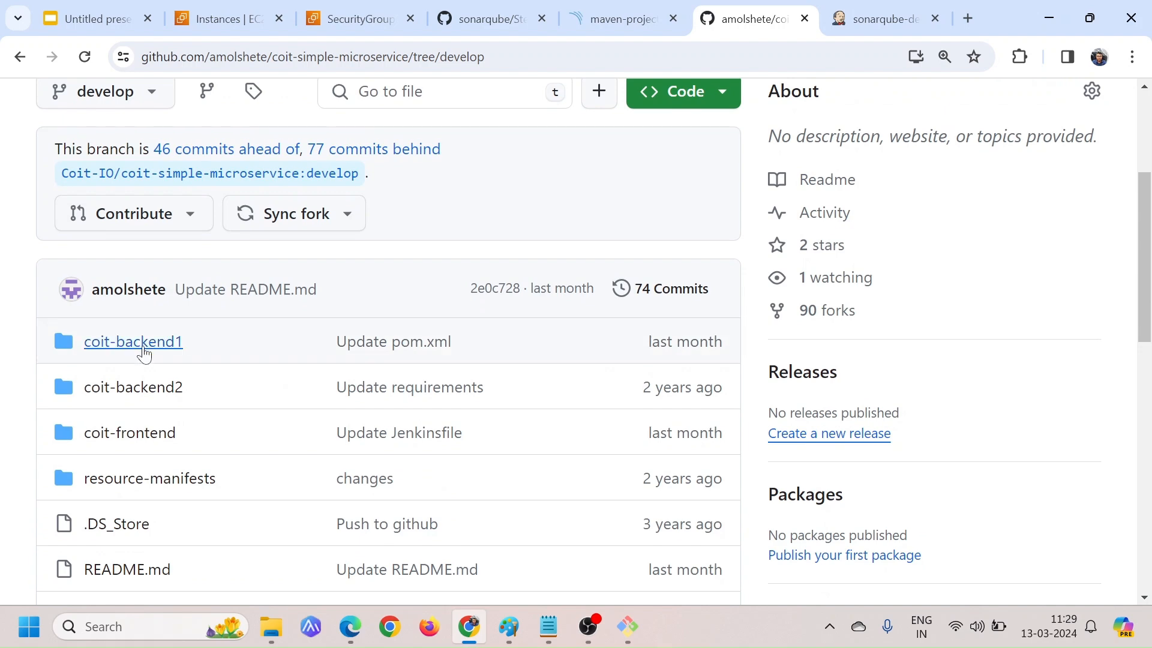
click(188, 342)
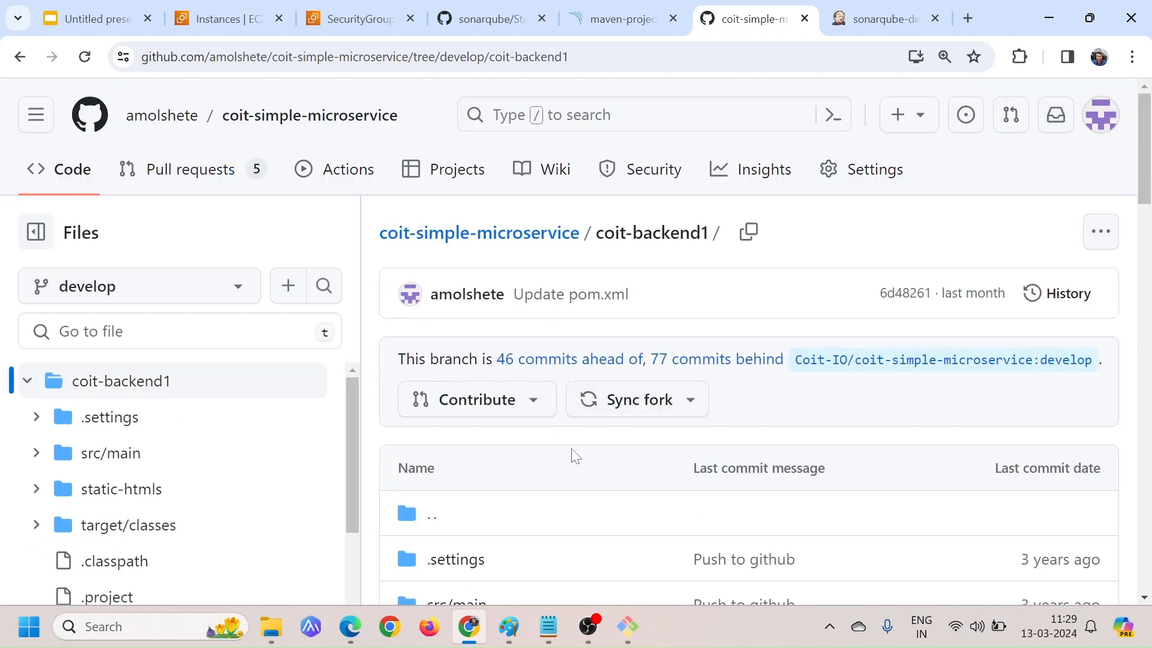
click(20, 57)
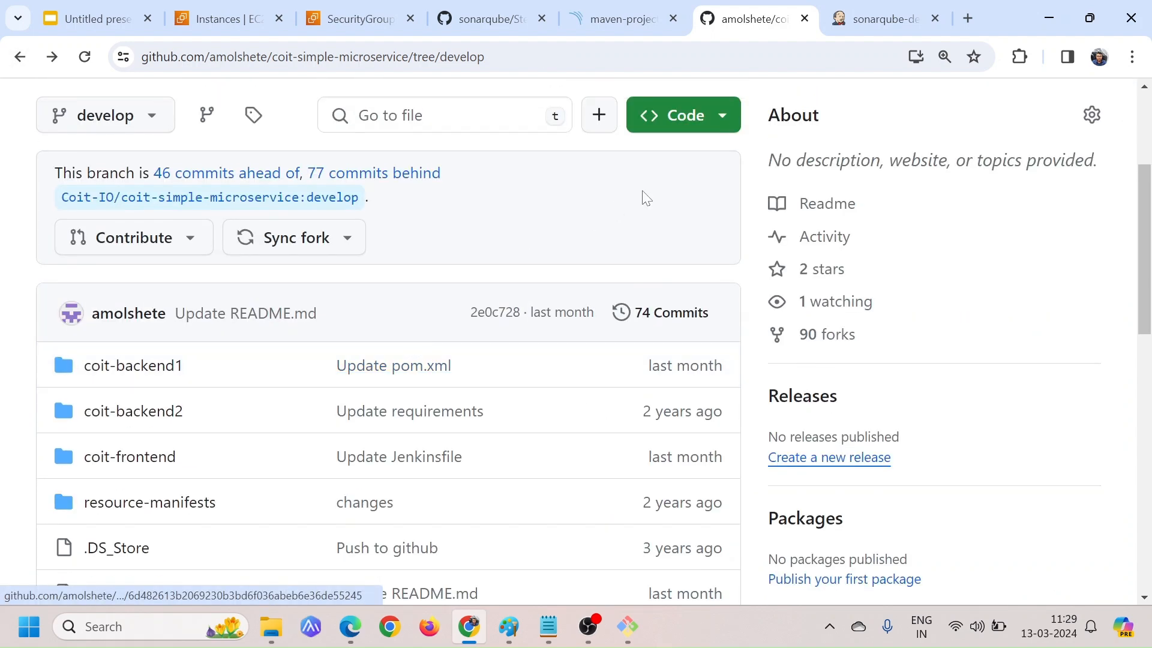
Copy the coit-simple-microservice HTTPS clone URL and set it as the Git repository URL in the sonarqube-demo job's source code management
click(720, 118)
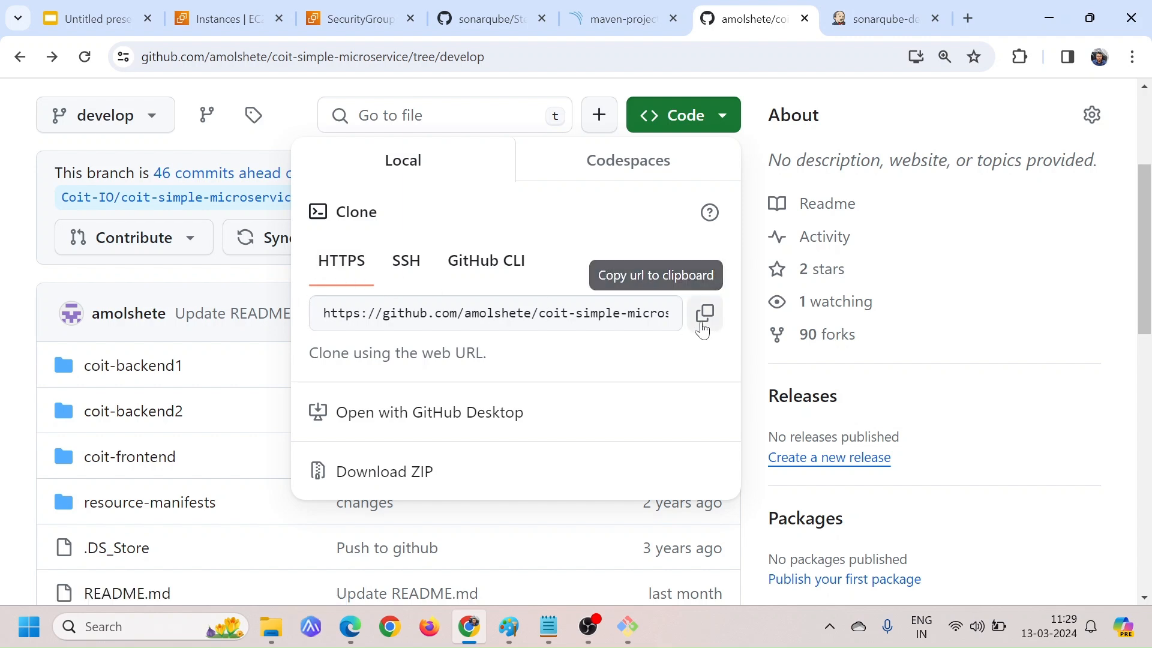
click(705, 314)
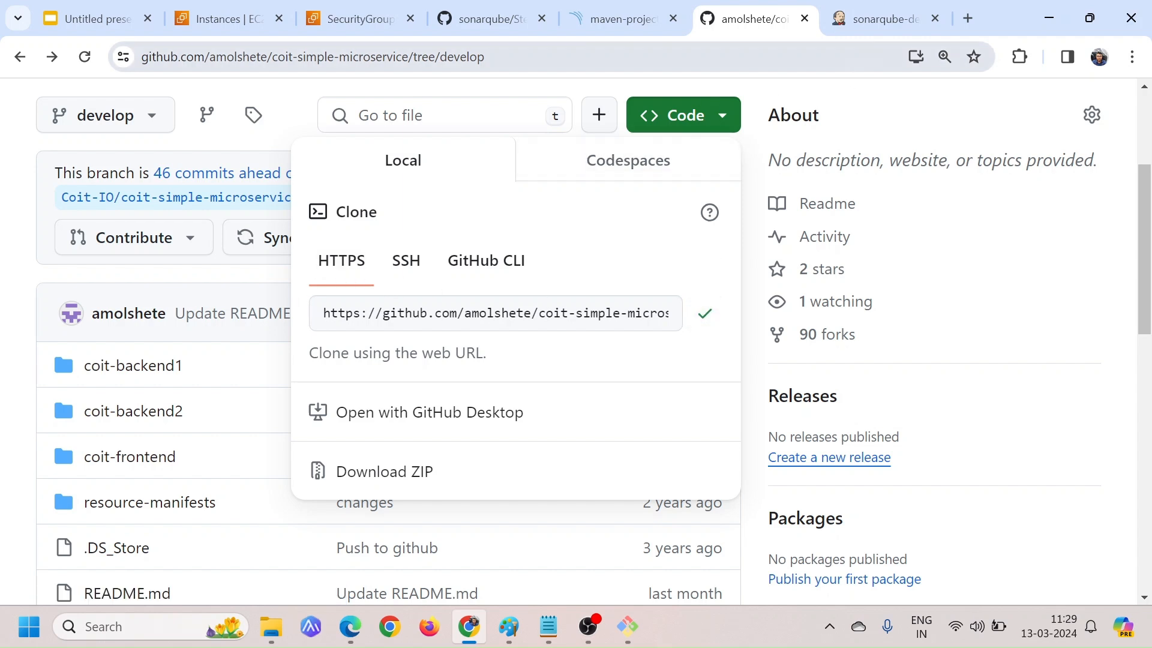
click(877, 20)
click(341, 401)
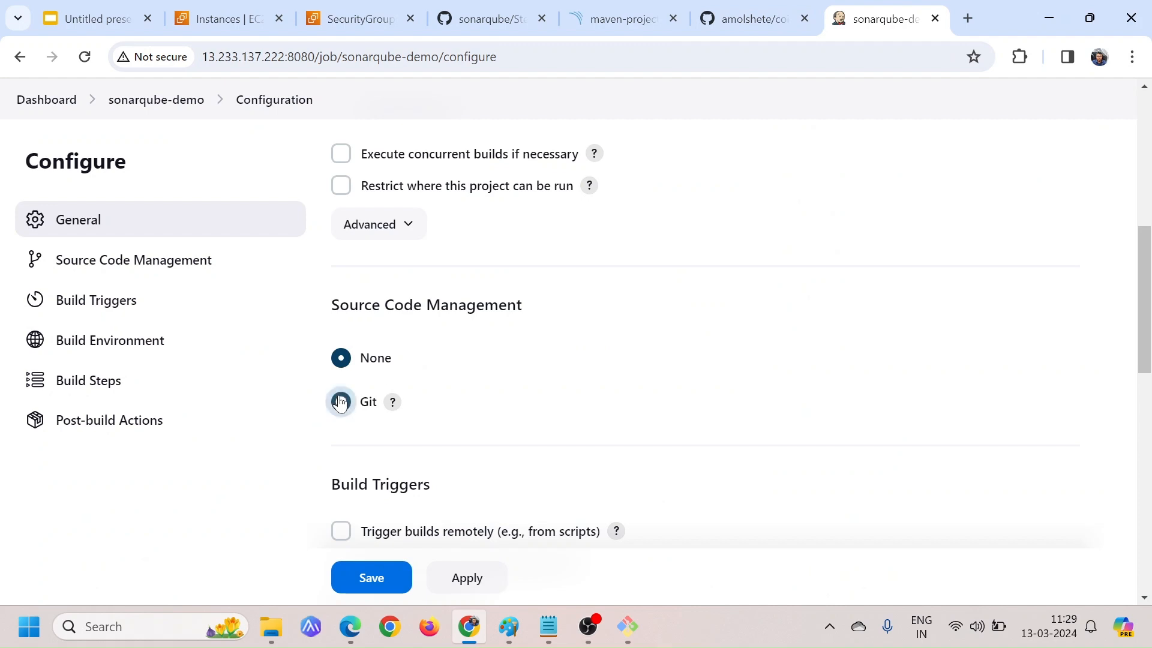
scroll(540, 388, down, 3)
click(576, 343)
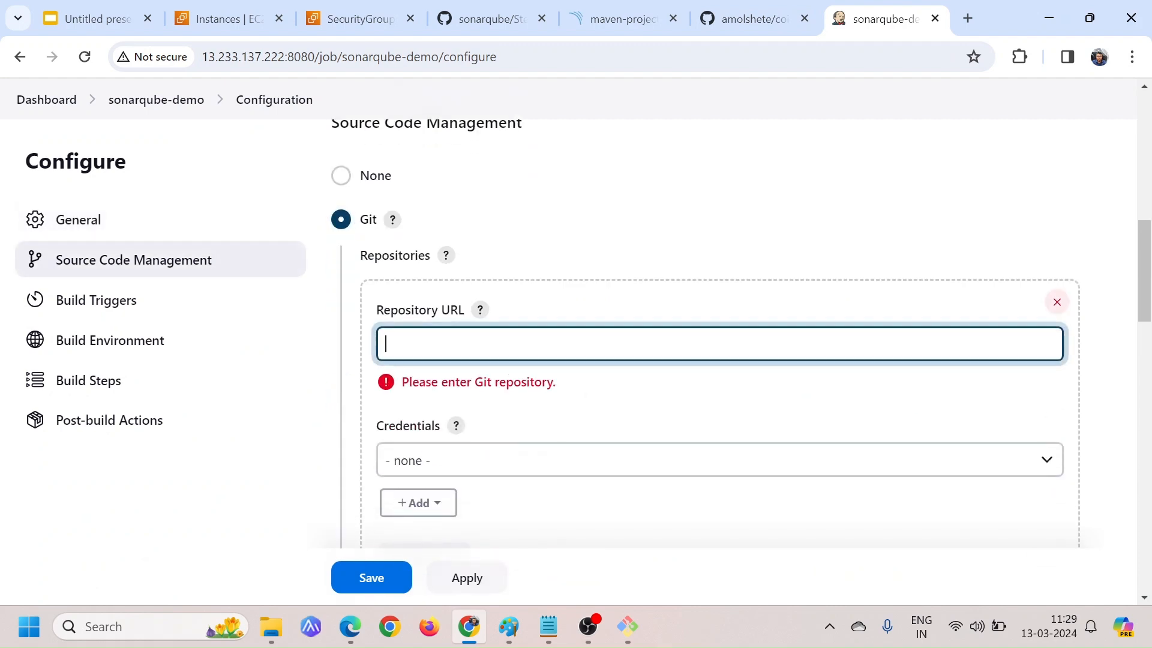
key(ctrl+v)
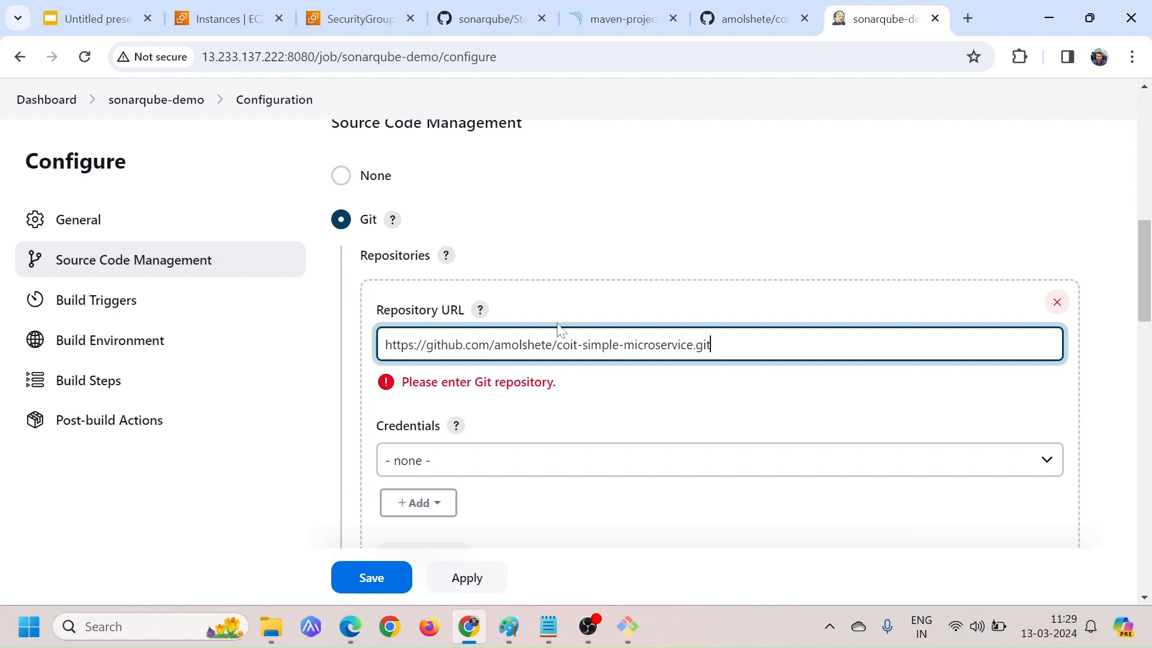
Check the branch name on GitHub and set the job's branch specifier to */develop
scroll(561, 330, down, 5)
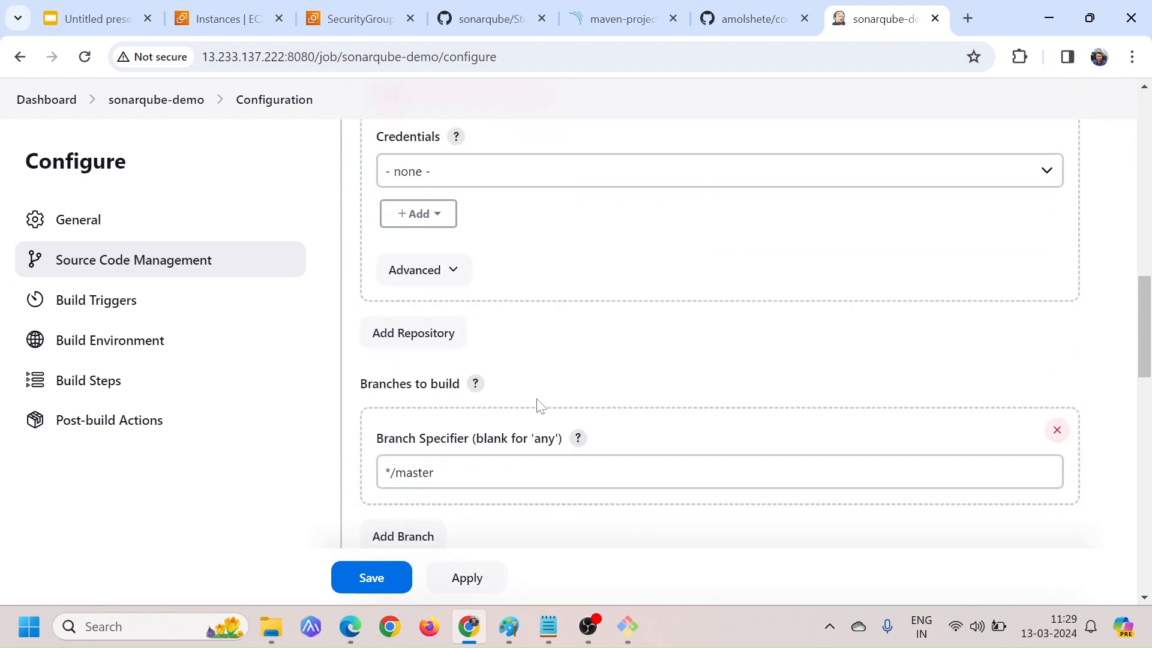
scroll(538, 406, down, 2)
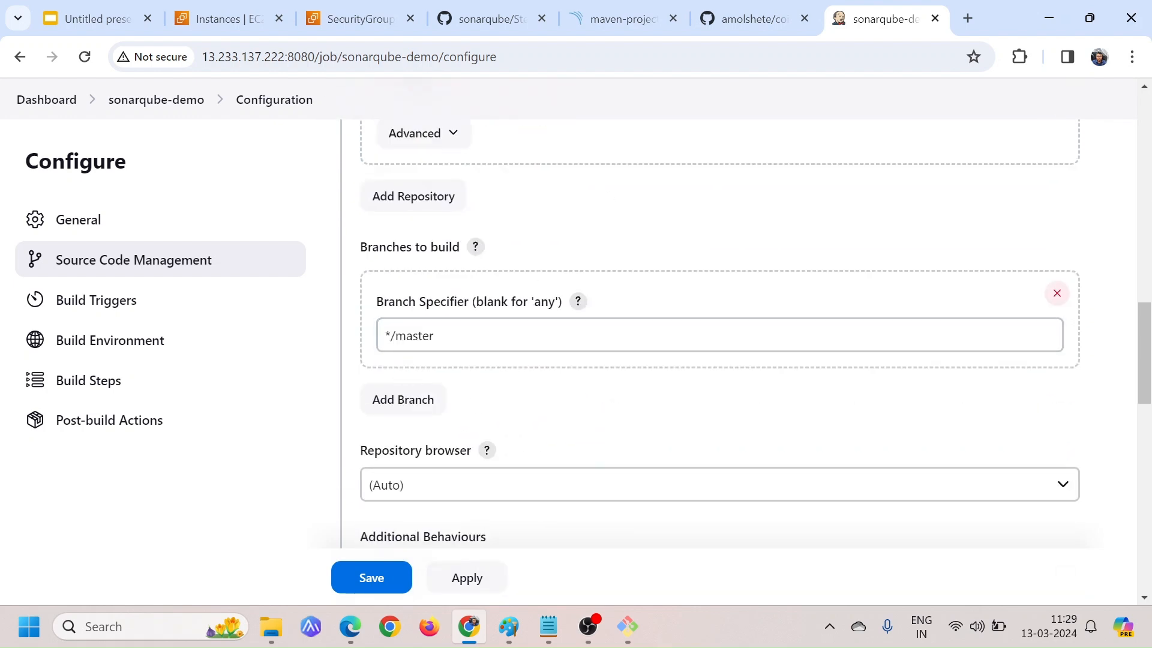
click(762, 12)
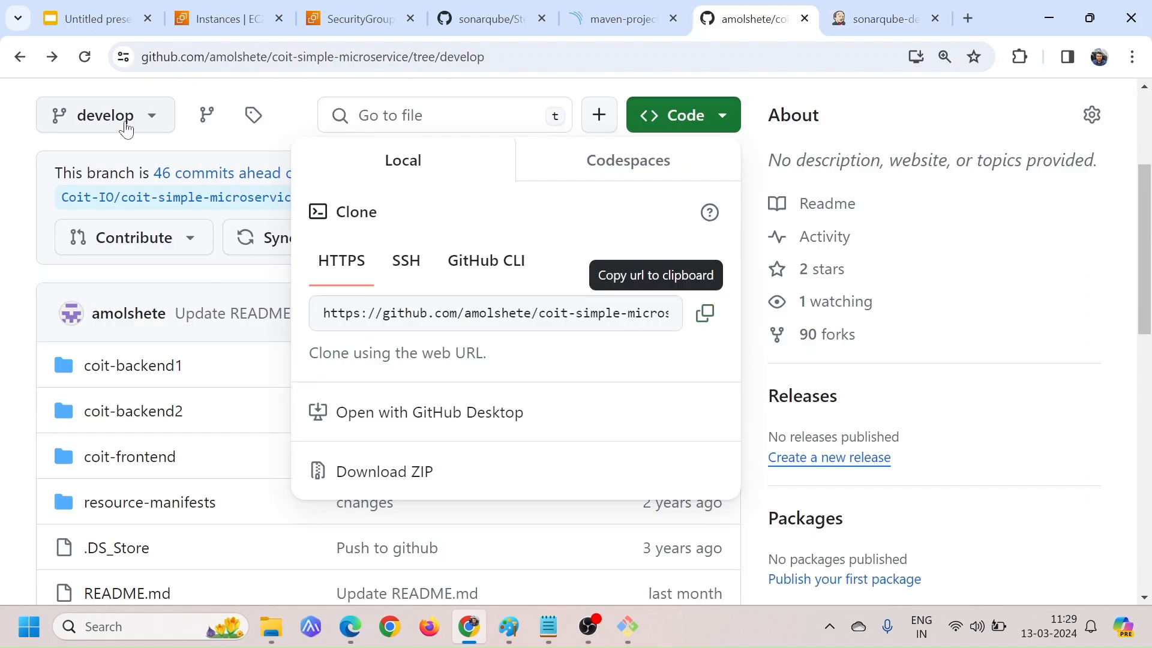
click(882, 19)
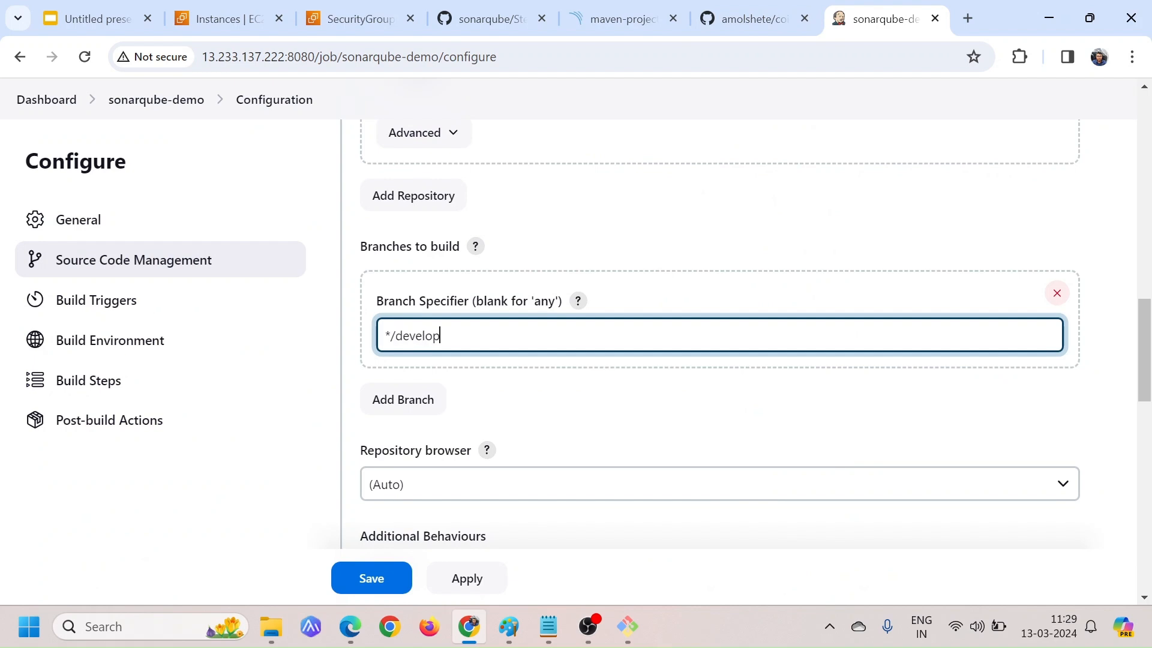
Add an Execute shell build step to the sonarqube-demo job, leaving the build triggers and build environment options unselected
scroll(571, 414, down, 4)
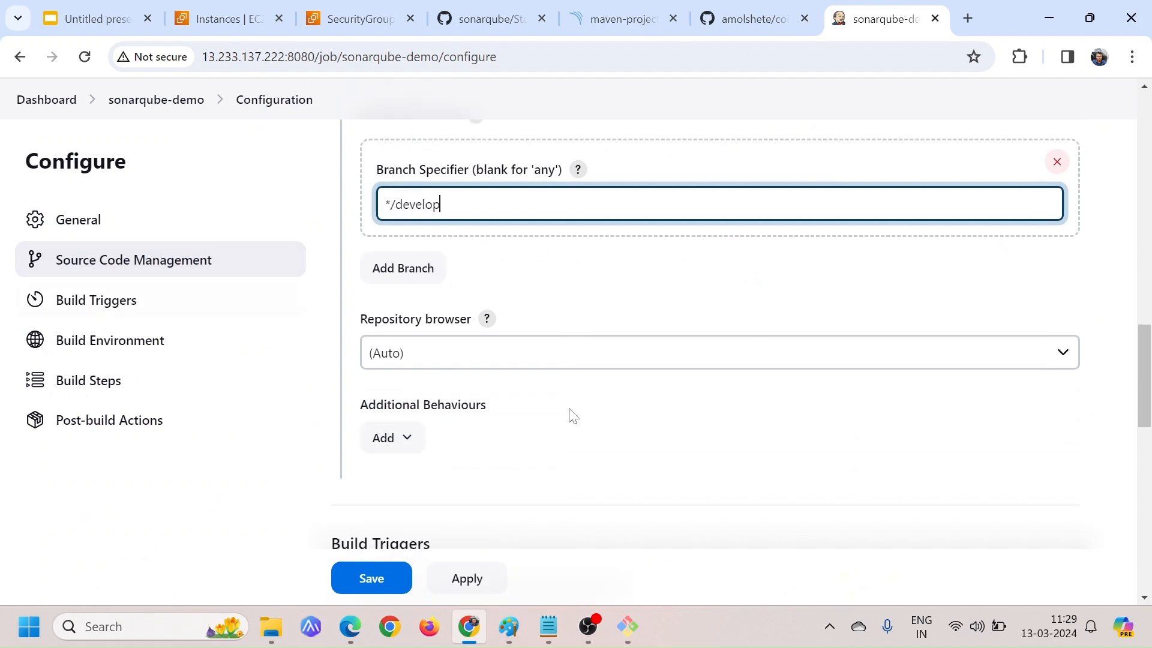
scroll(571, 414, down, 3)
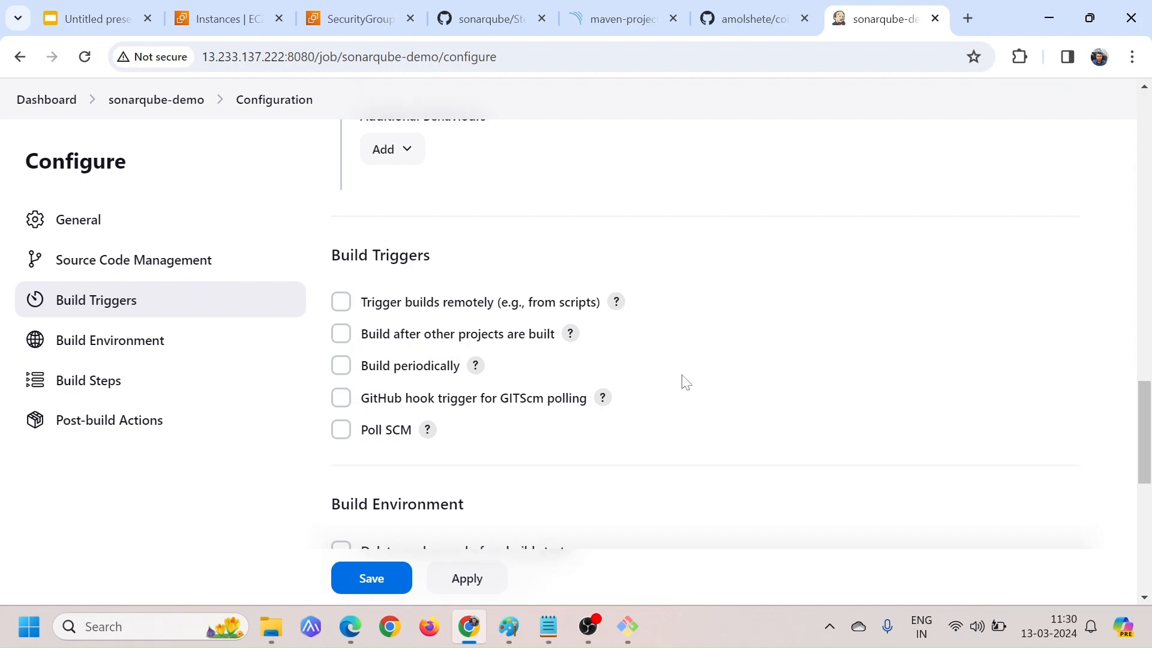
scroll(686, 383, up, 4)
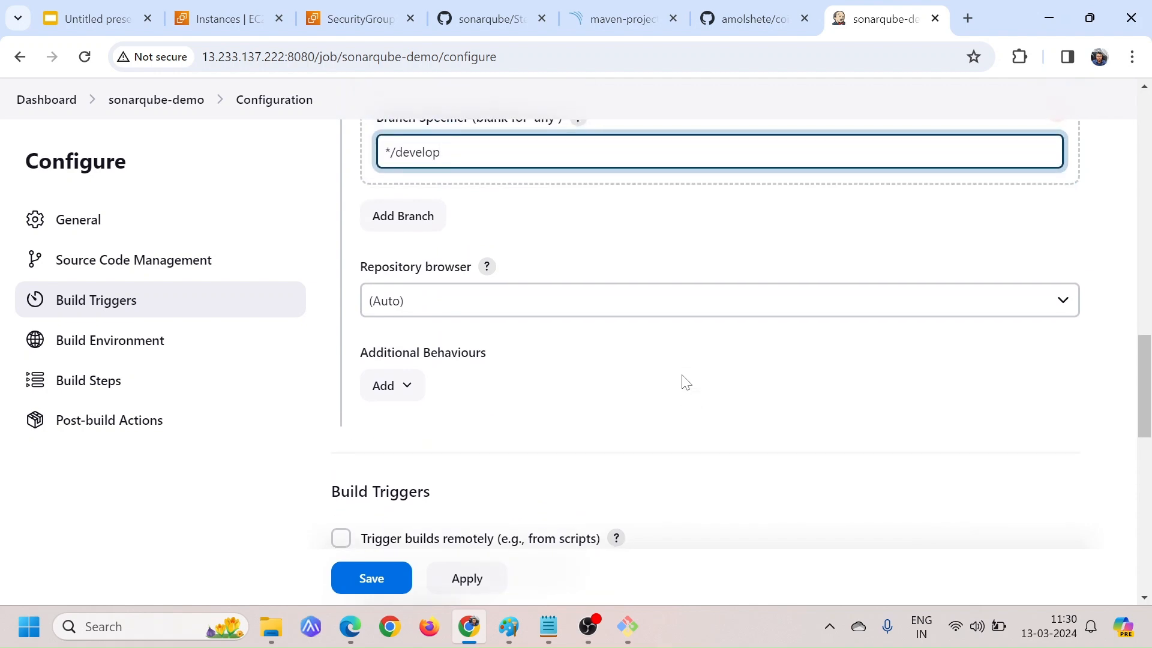
scroll(685, 382, up, 1)
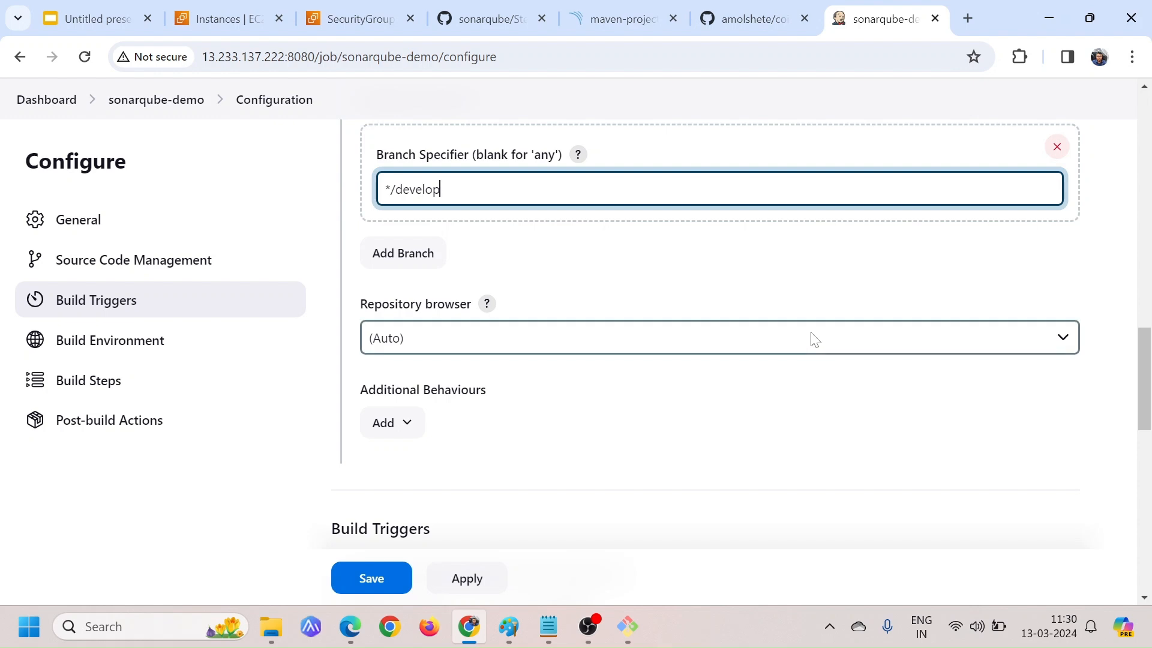
scroll(689, 411, down, 5)
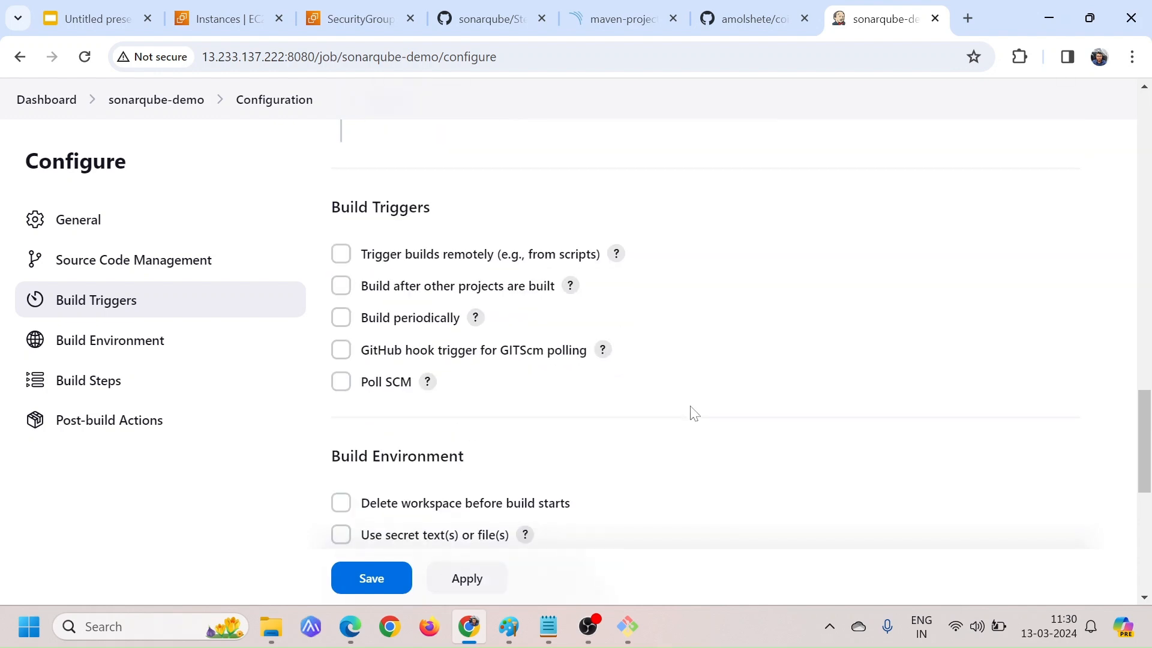
scroll(691, 406, up, 1)
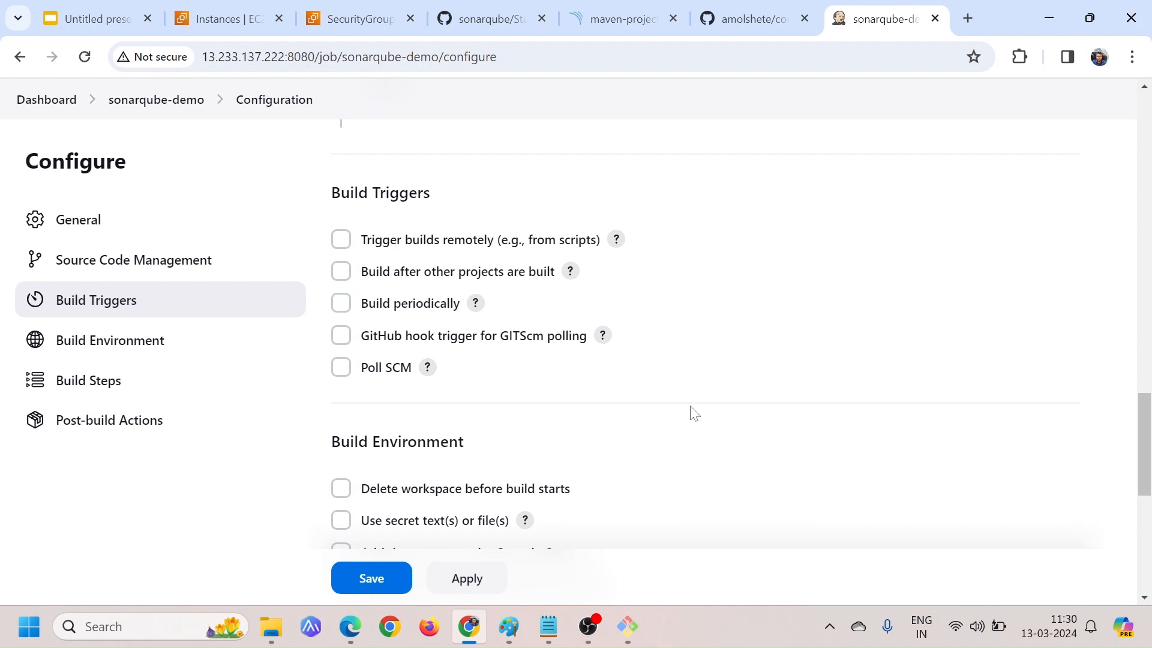
scroll(536, 419, down, 7)
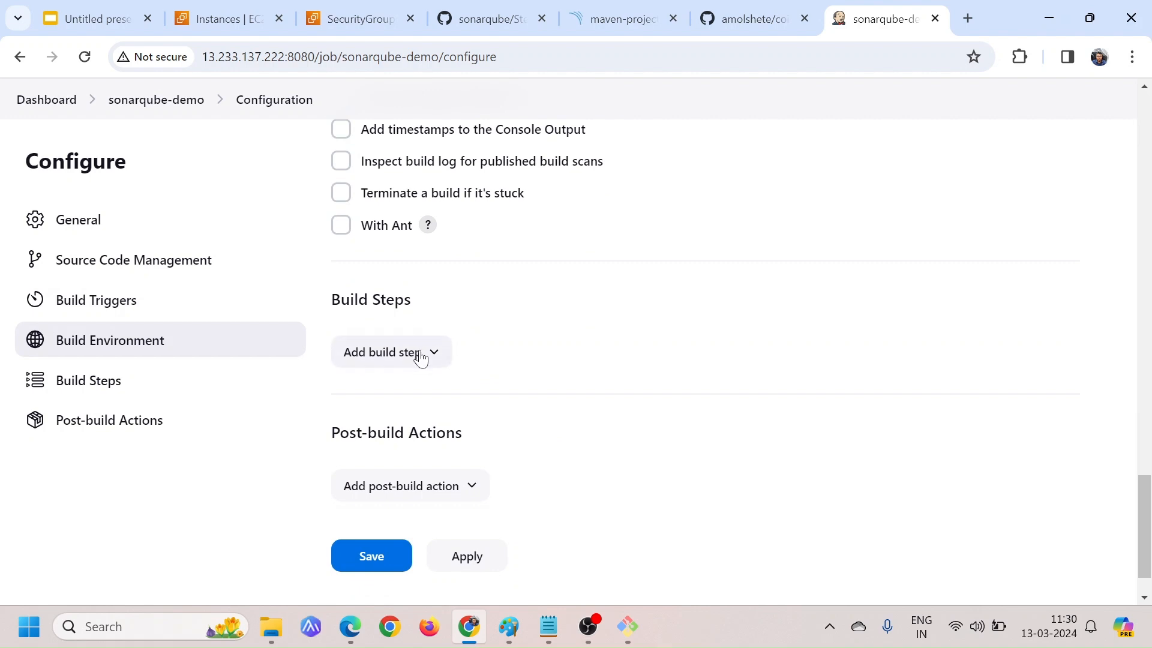
click(419, 353)
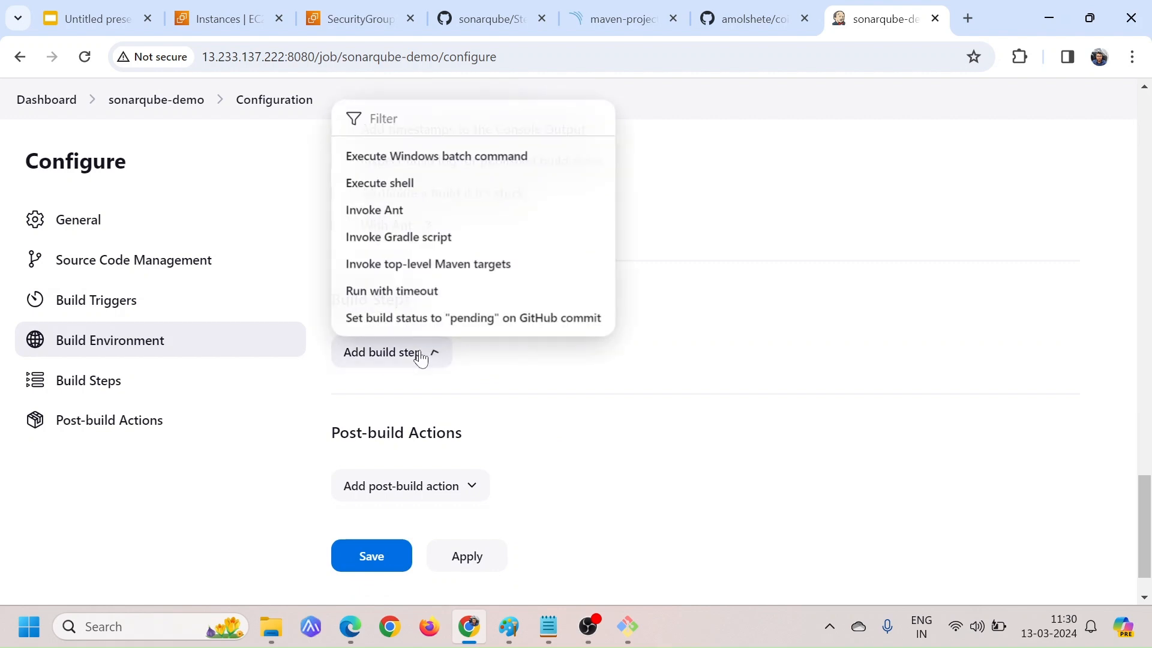
click(394, 193)
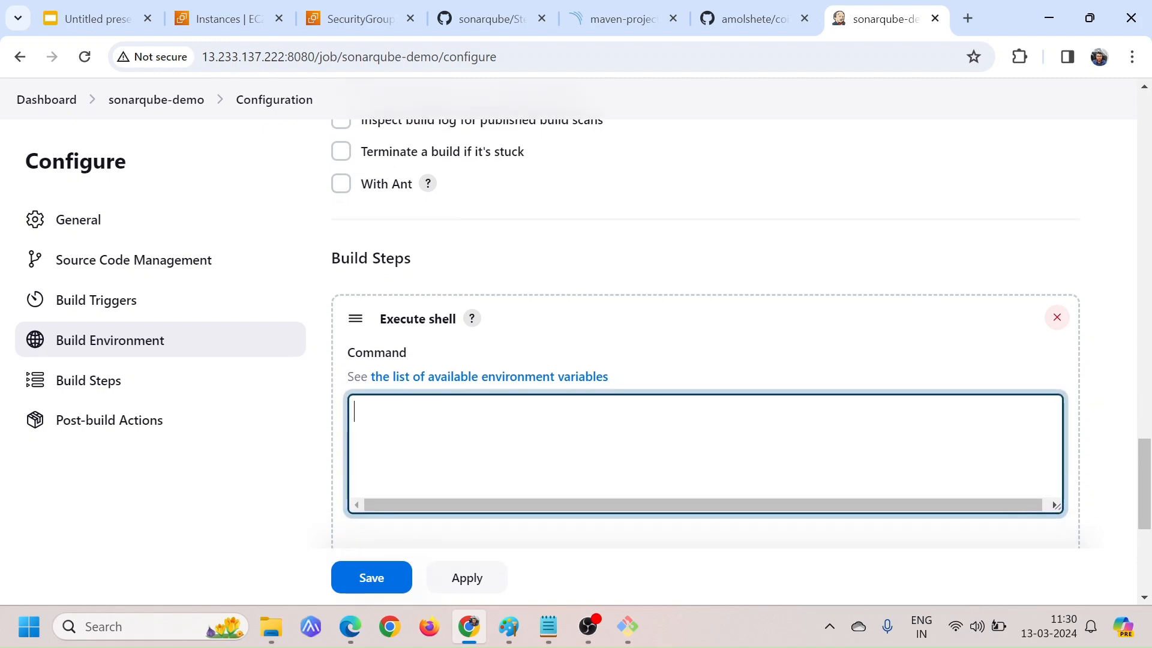
Copy the Maven scanner command with its login token from SonarQube's maven-project page and paste it into the Execute shell command
click(657, 15)
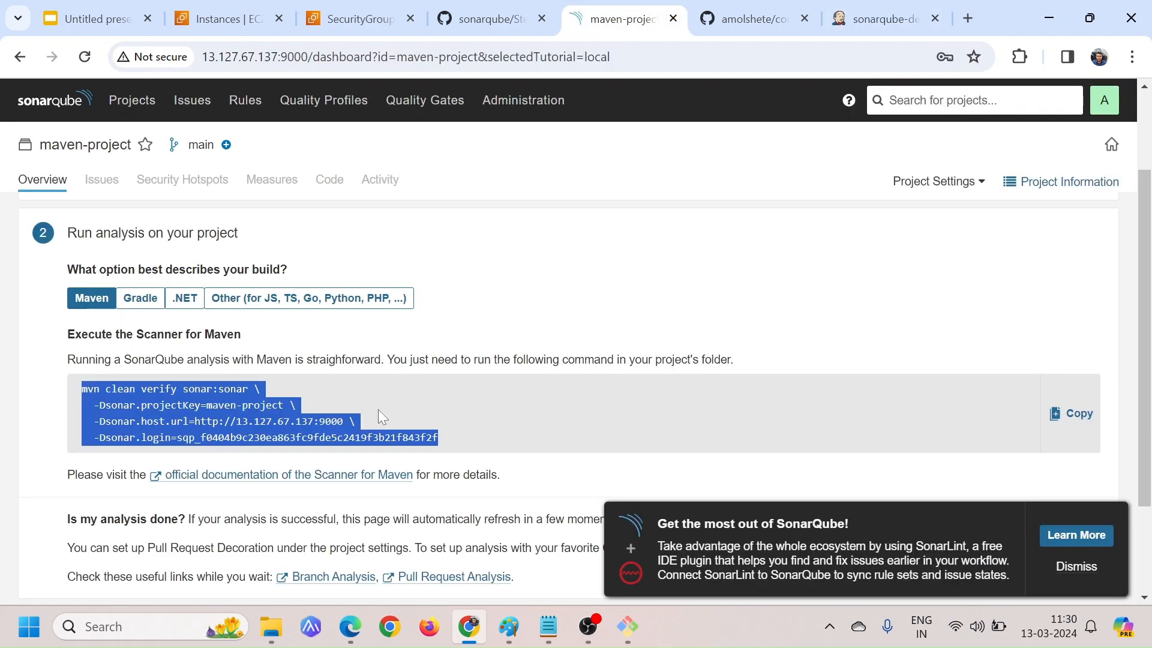
click(447, 424)
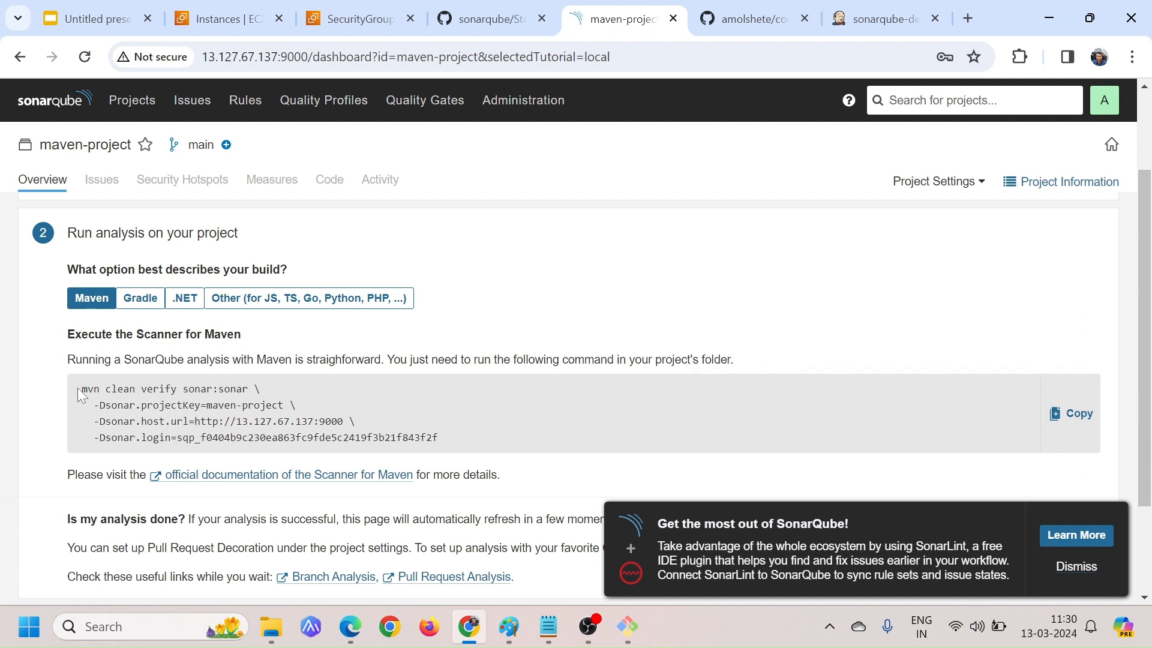
drag(78, 388, 466, 441)
key(ctrl+c)
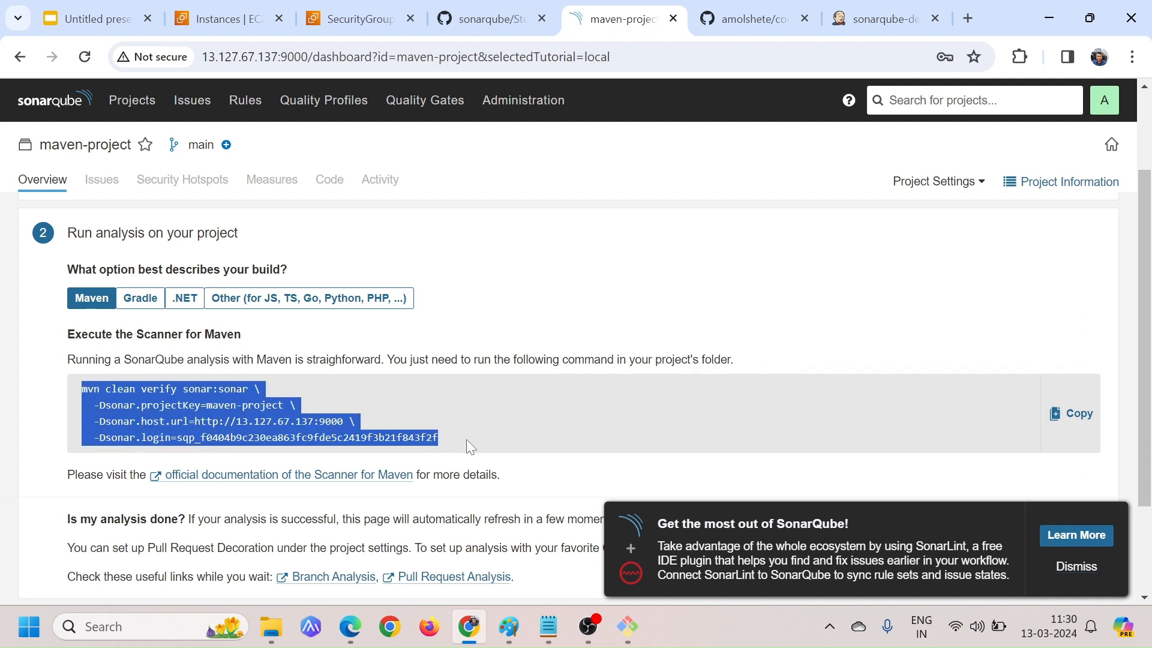
key(alt+Tab)
key(alt+Tab)
click(873, 9)
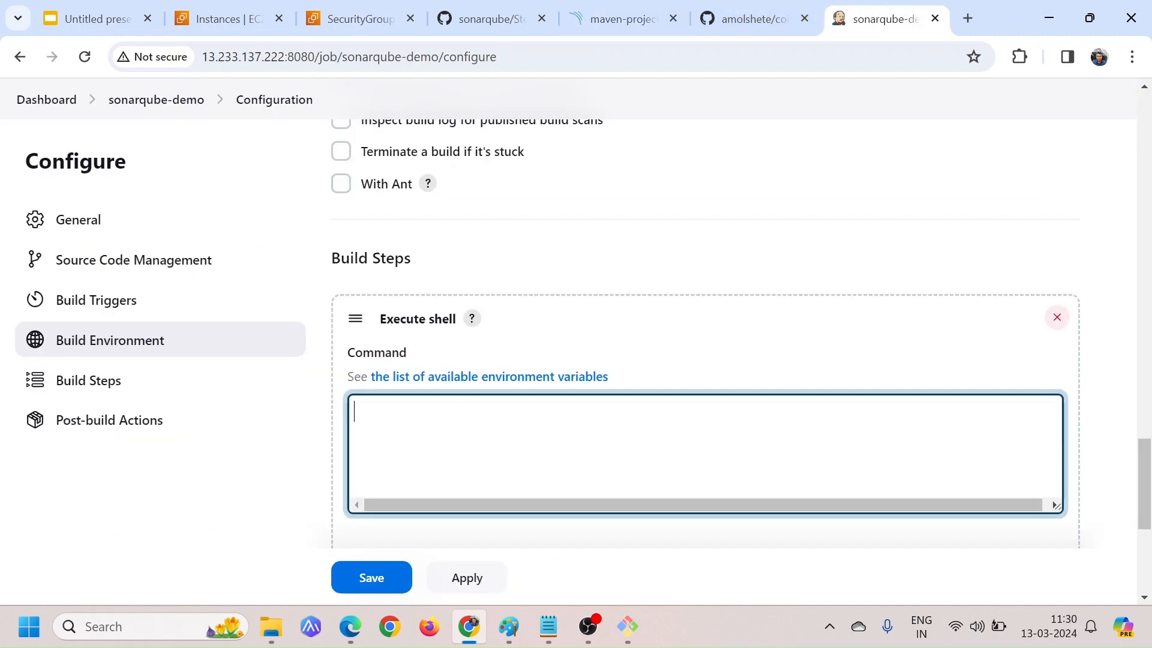
key(ctrl+v)
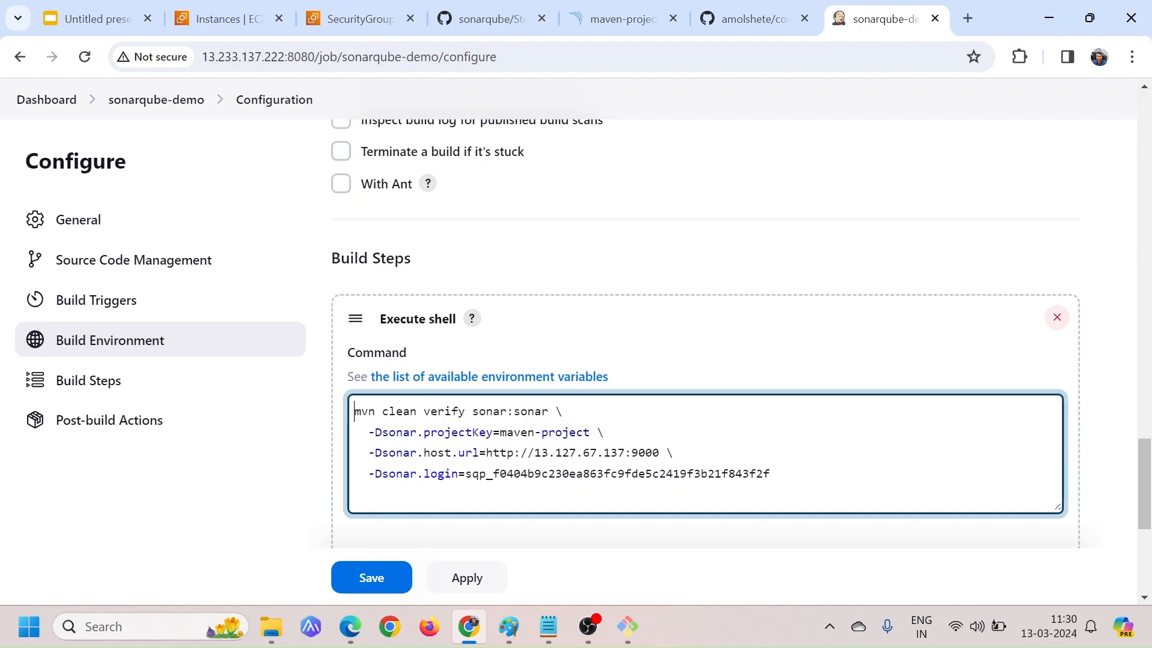
Insert an empty line above the Maven command and locate pom.xml in the coit-backend1 folder of the GitHub repository
key(Return)
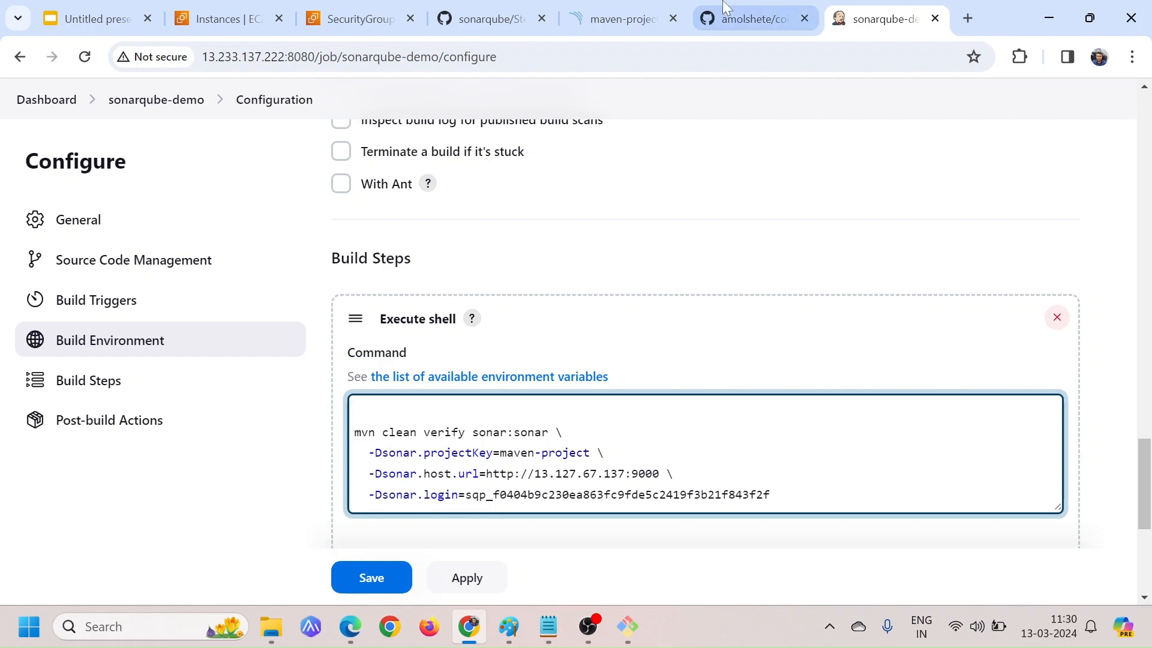
click(750, 12)
click(5, 348)
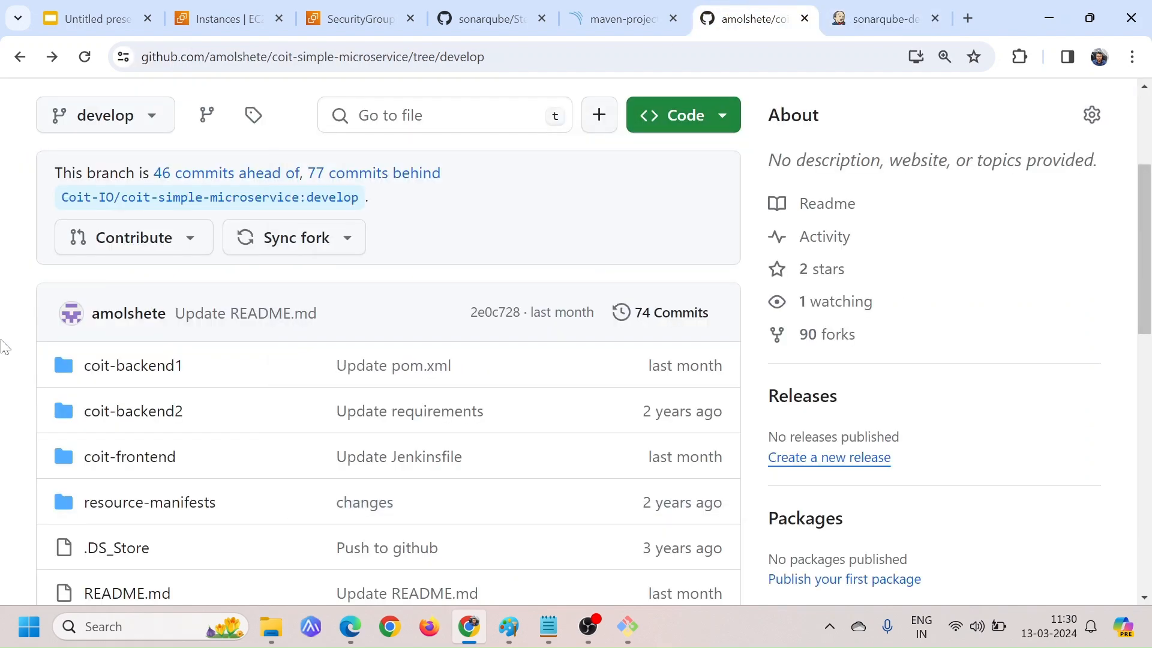
click(124, 367)
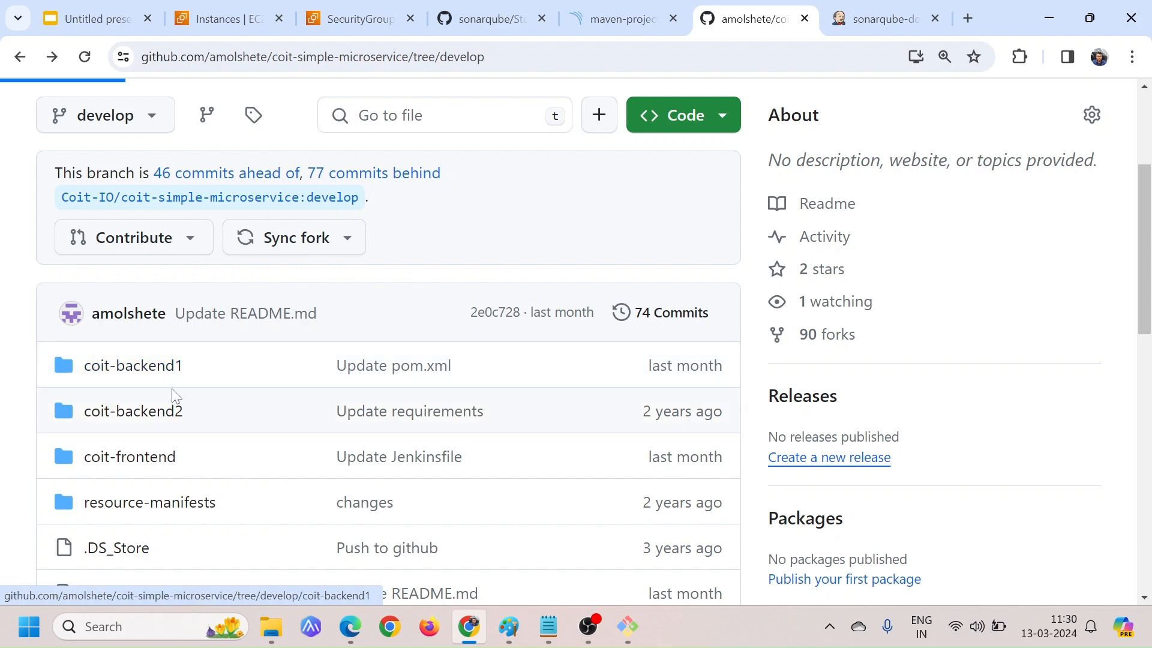
scroll(576, 502, down, 8)
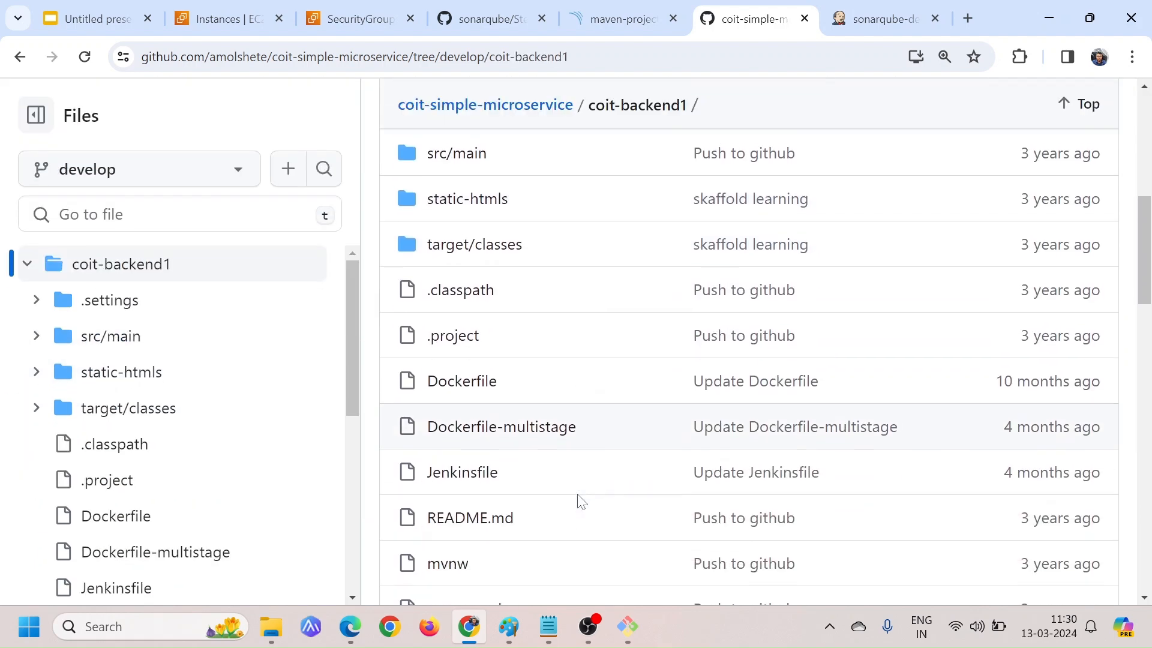
scroll(580, 502, down, 1)
drag(506, 473, 423, 482)
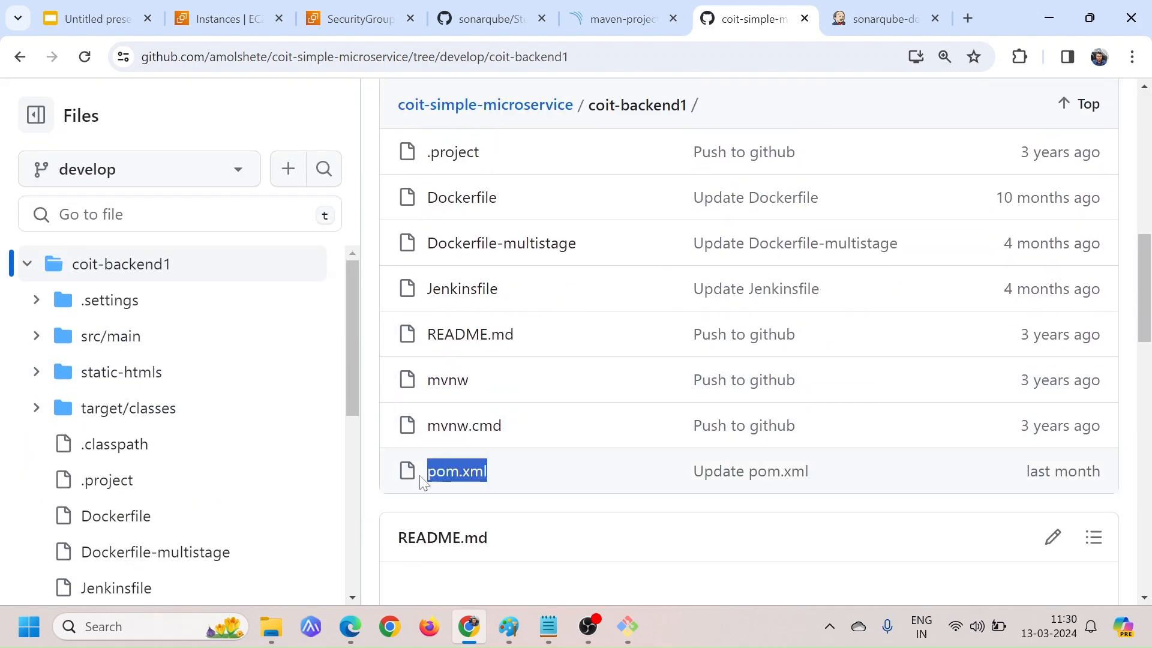
Enter cd coit-backend1 as the first line of the job's Execute shell command, checking the folder name against GitHub
click(876, 18)
text(cd ba)
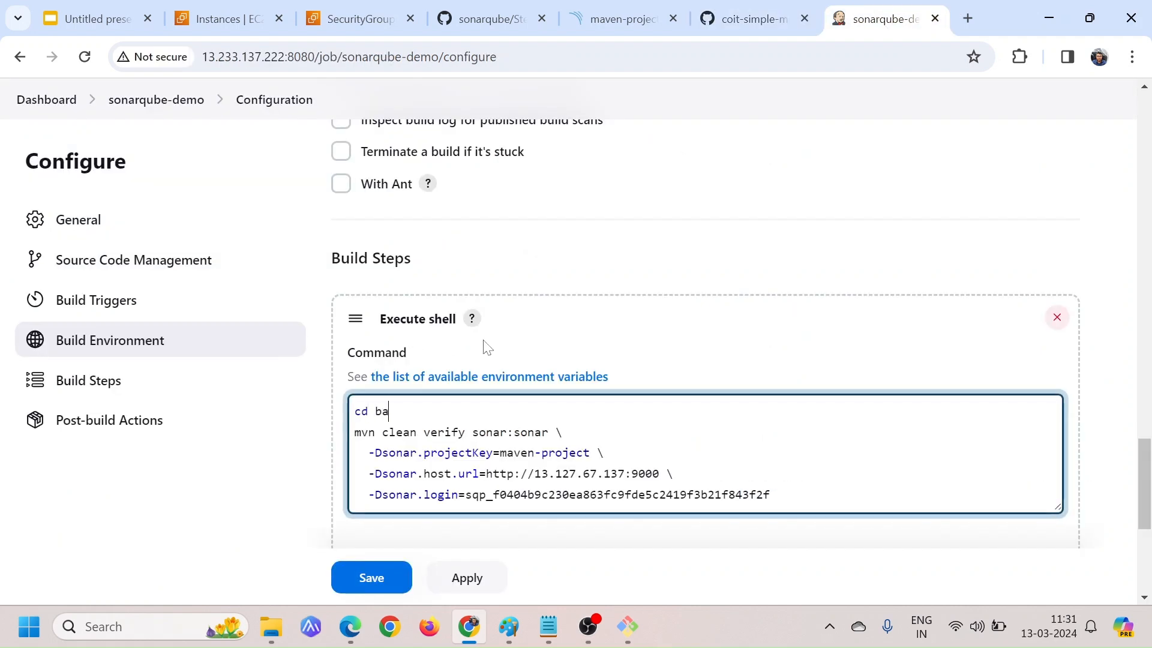
text(ckend1)
key(Left)
key(Left)
key(Left)
key(Left)
key(Left)
key(Left)
key(Left)
key(Left)
text(coit-)
click(758, 31)
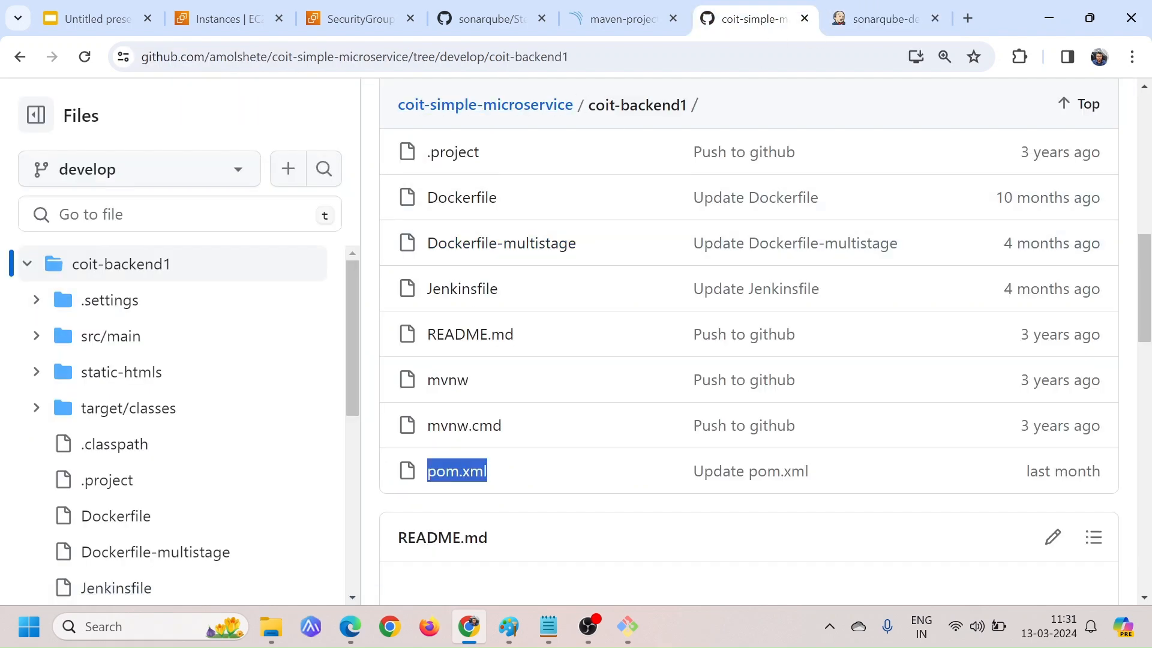
click(882, 17)
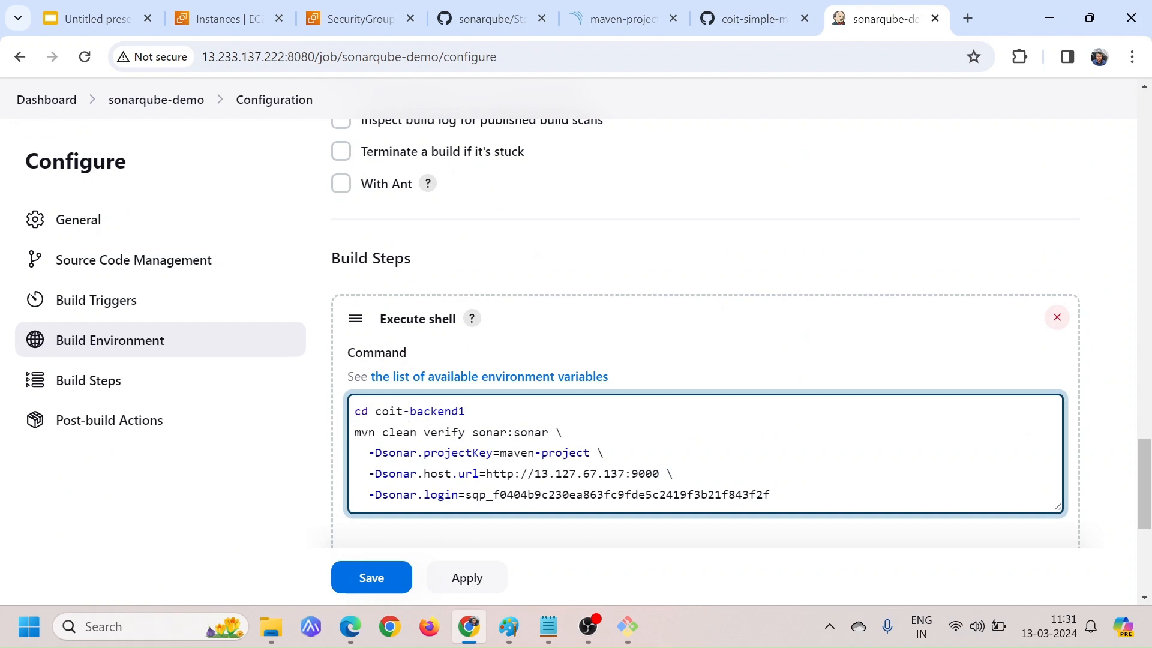
Add the package goal after clean in the mvn line of the shell command
drag(354, 432, 770, 495)
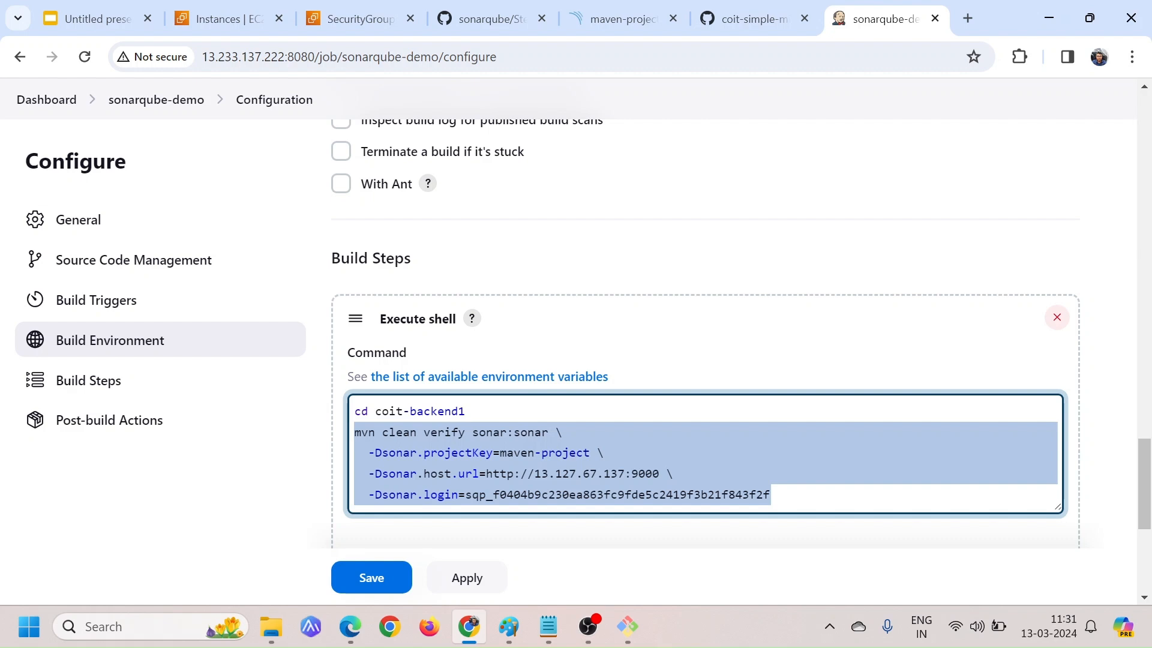
click(771, 495)
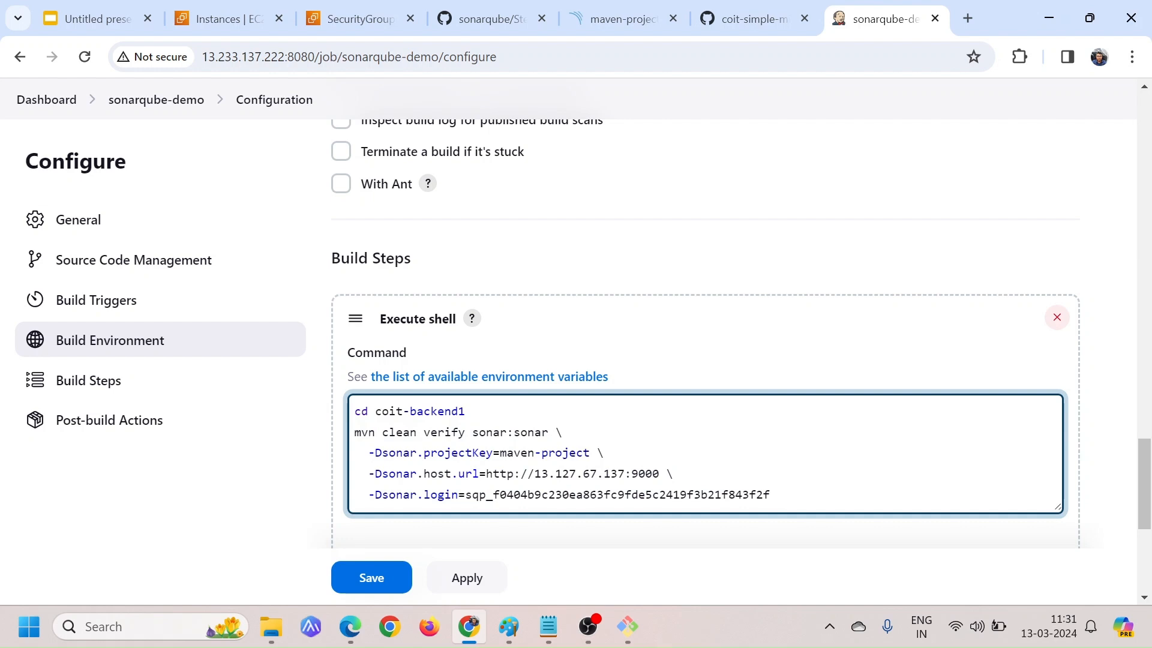
click(417, 432)
text(package)
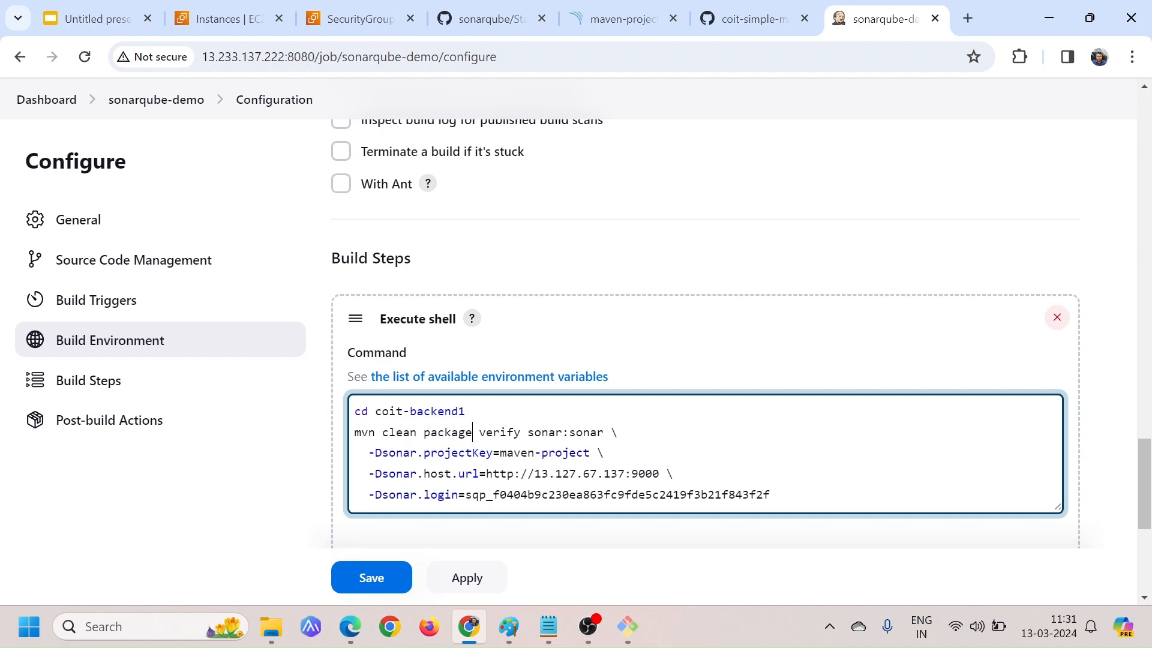
drag(417, 432, 368, 432)
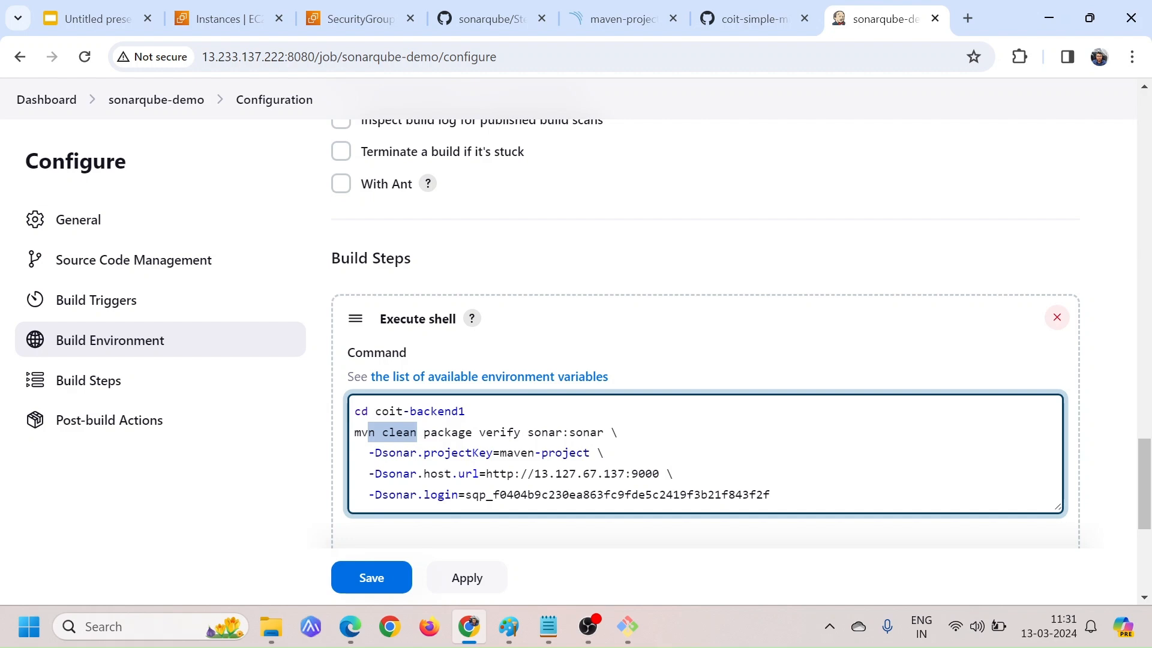
click(605, 453)
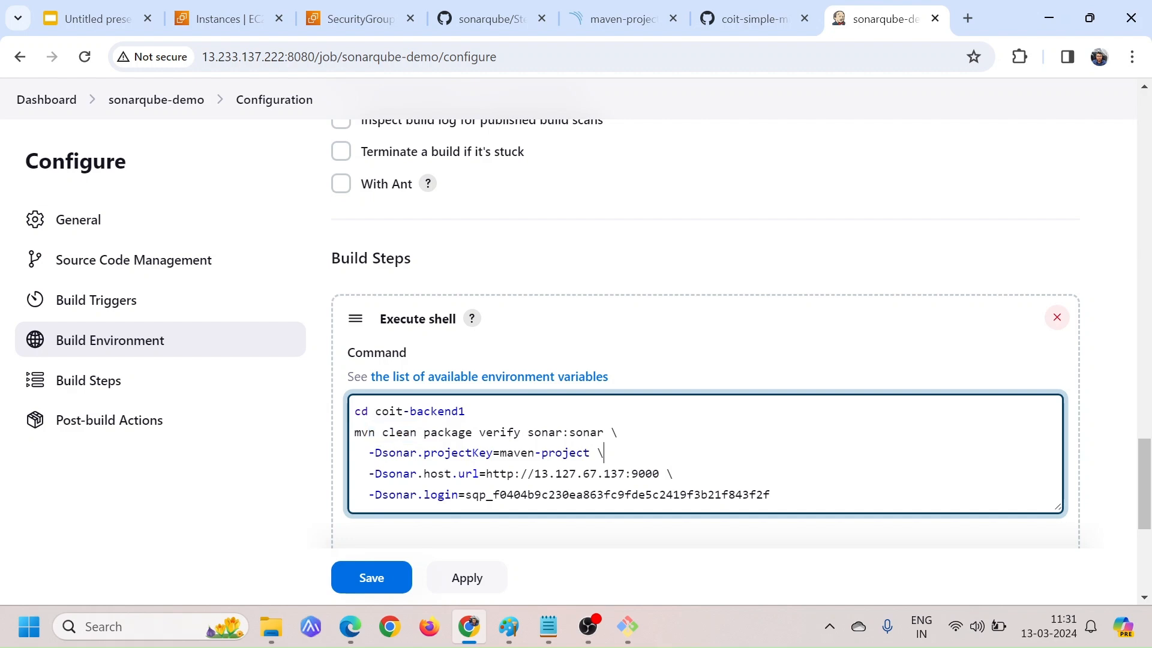
Review the command's sonar:sonar goal, host URL and login token, and save the sonarqube-demo job configuration
drag(535, 432, 592, 432)
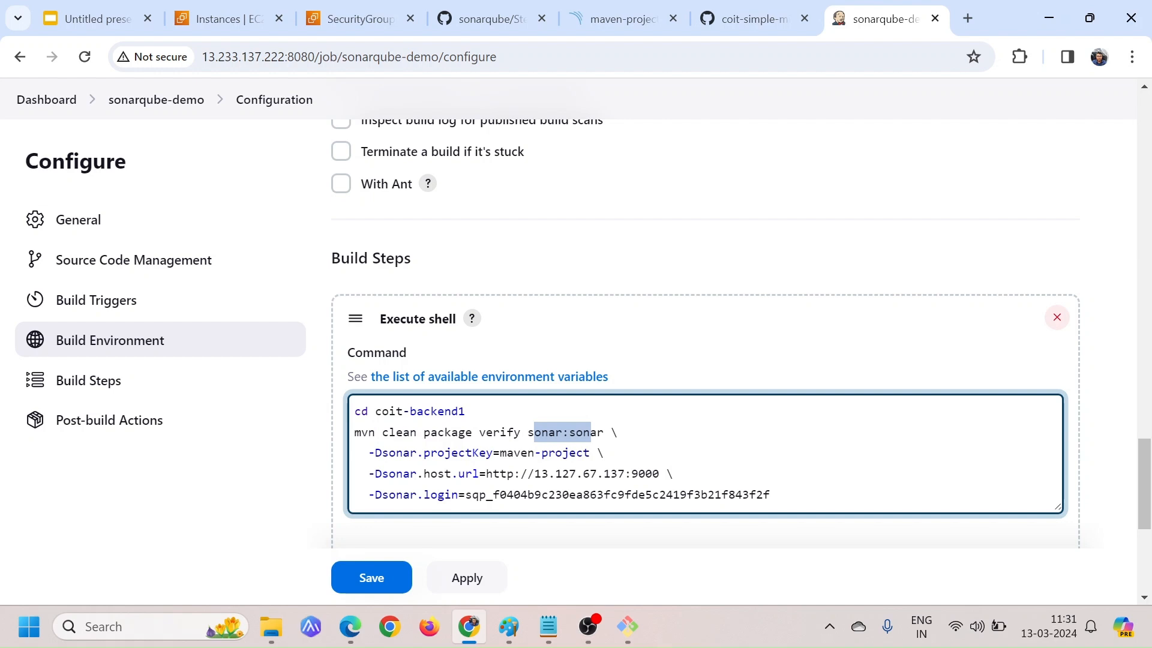
drag(534, 473, 673, 473)
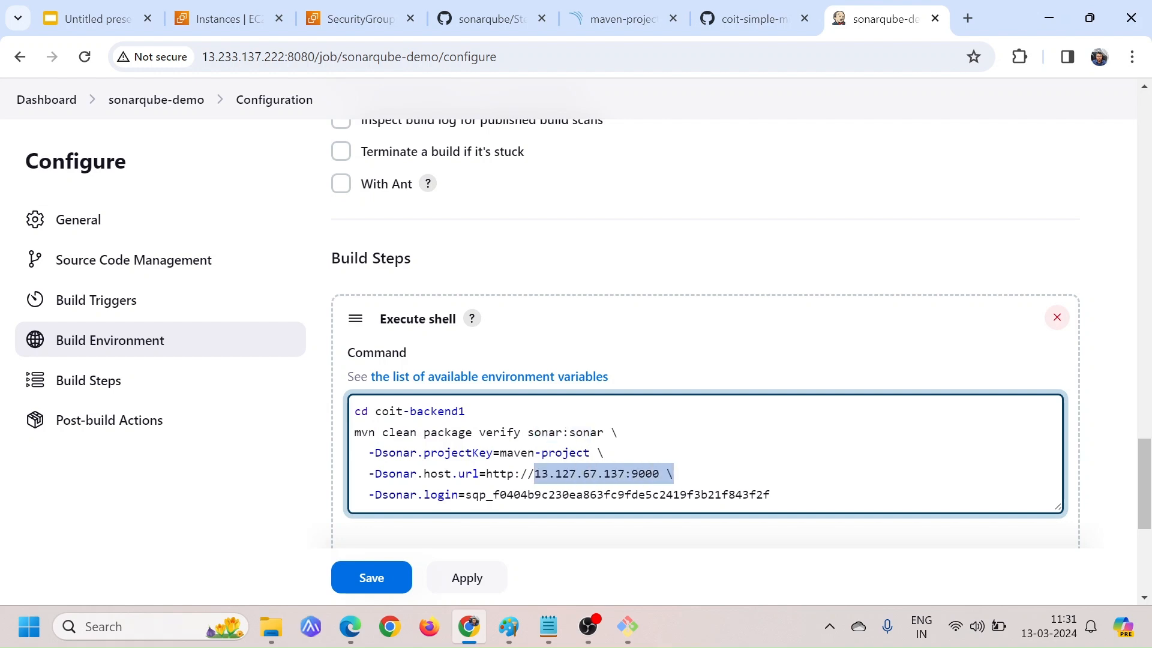
drag(770, 494, 590, 495)
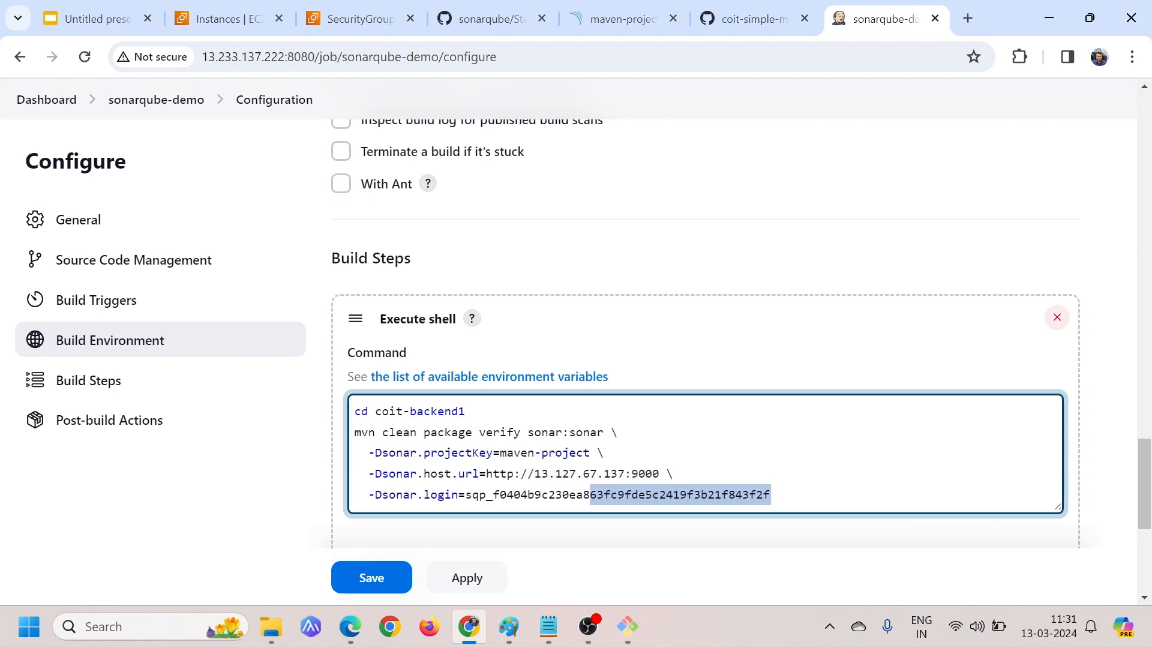
click(770, 495)
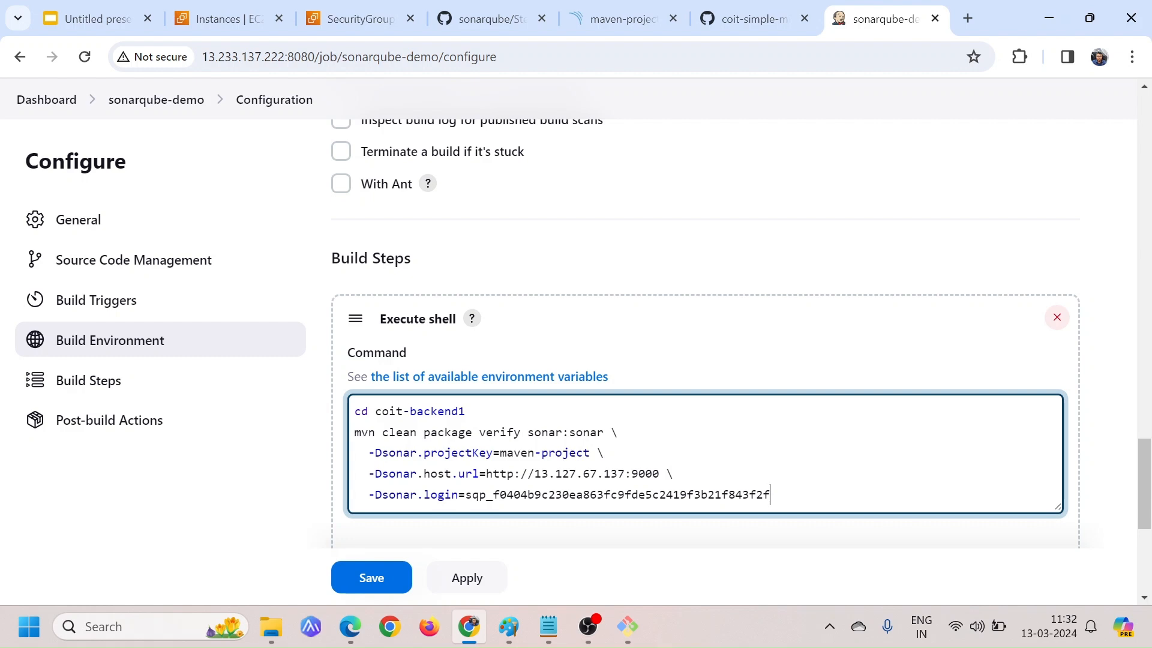
scroll(688, 507, down, 1)
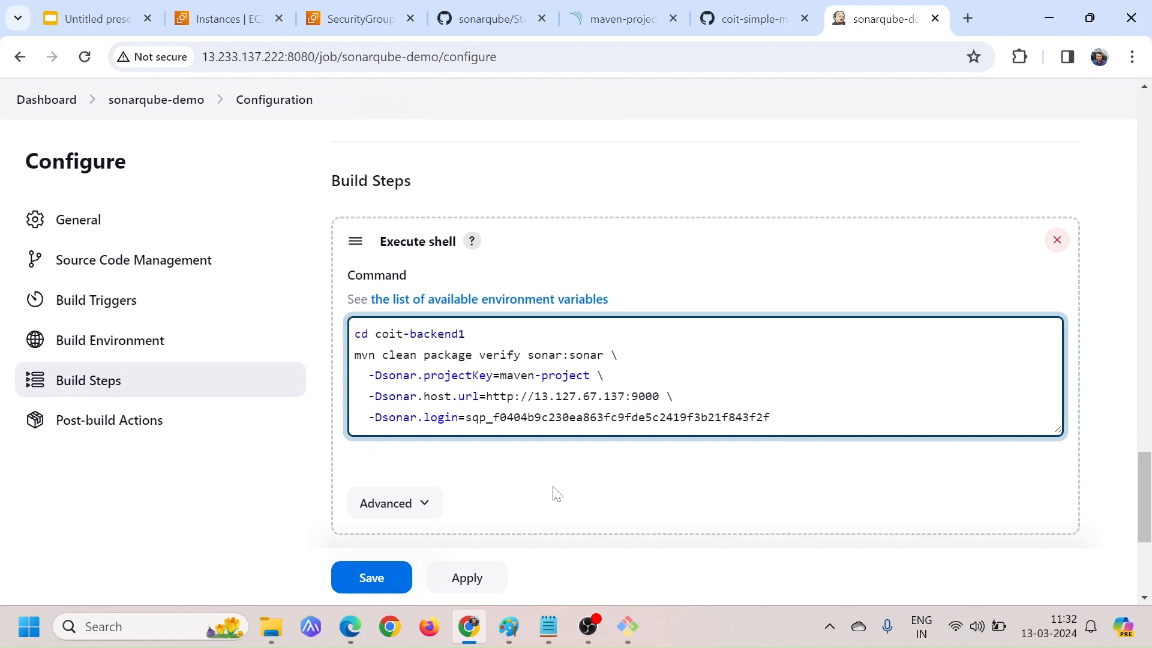
scroll(553, 494, down, 1)
click(373, 578)
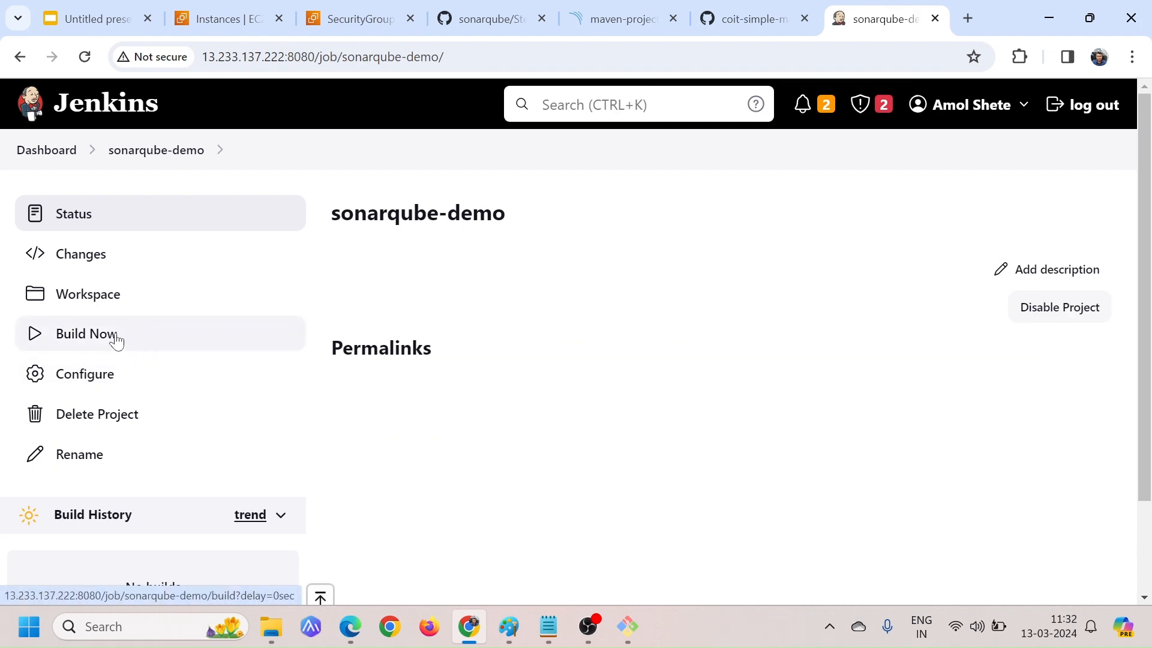
Run a build of sonarqube-demo and check the build result in the console output of build #1
click(116, 339)
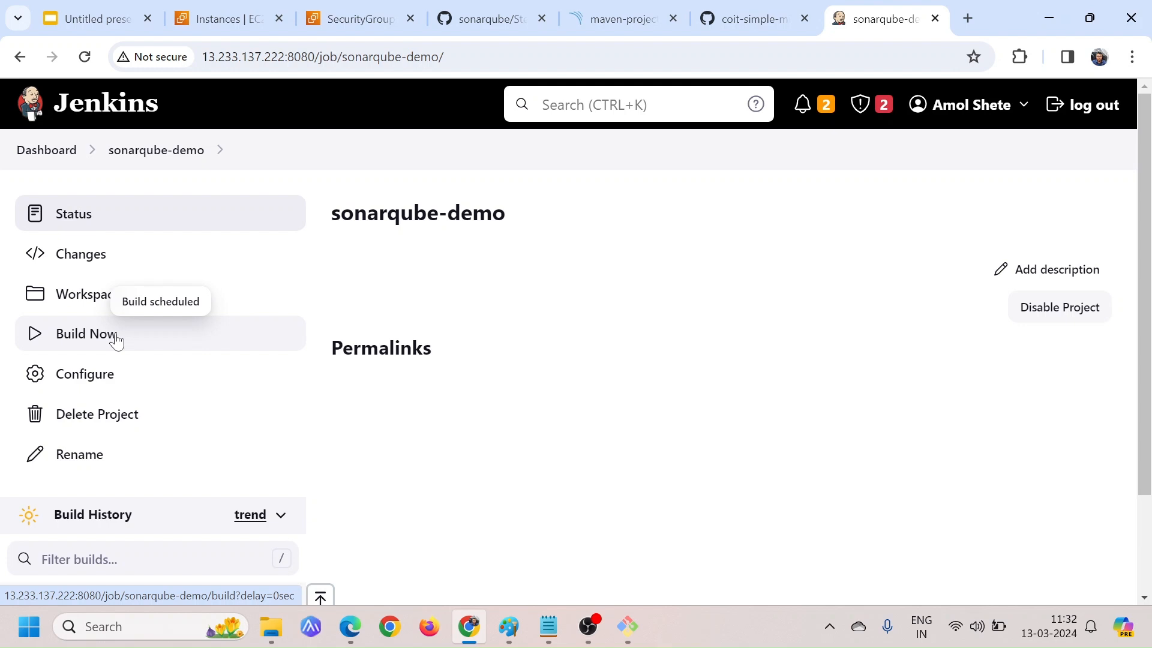
scroll(134, 389, down, 2)
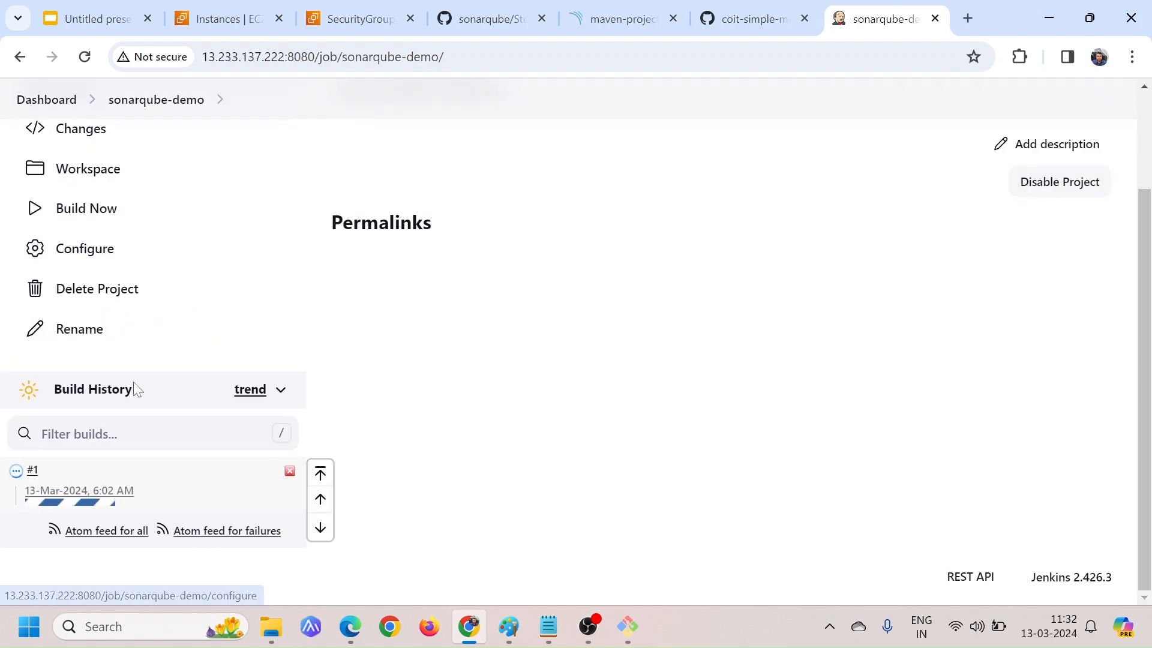
click(16, 475)
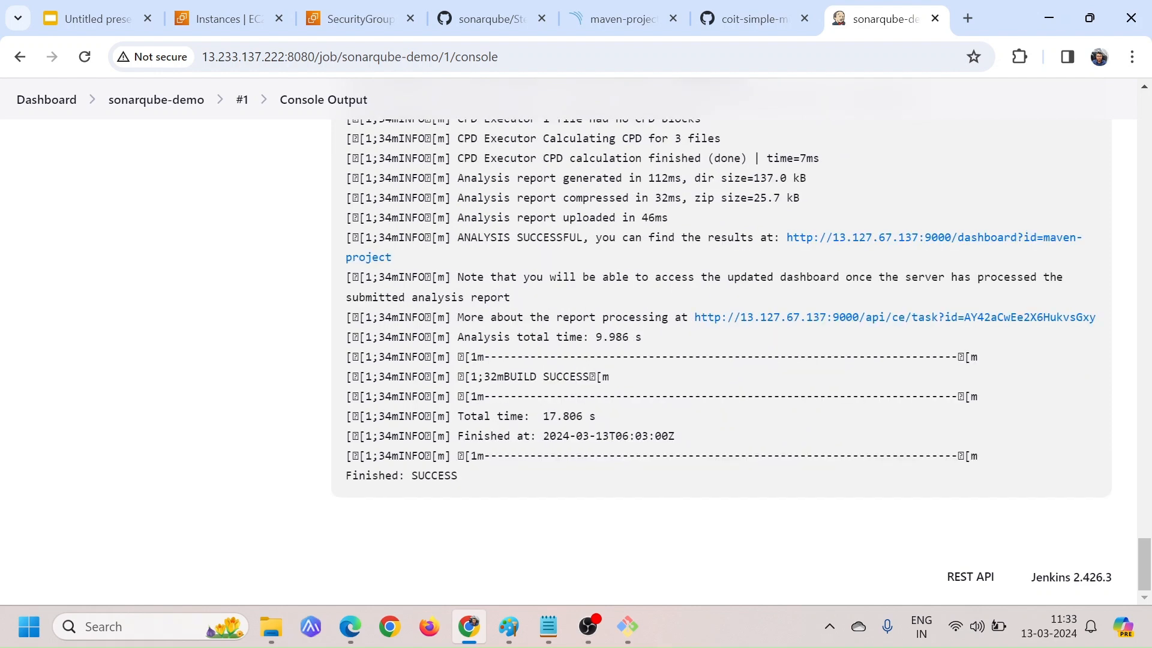
drag(483, 376, 638, 391)
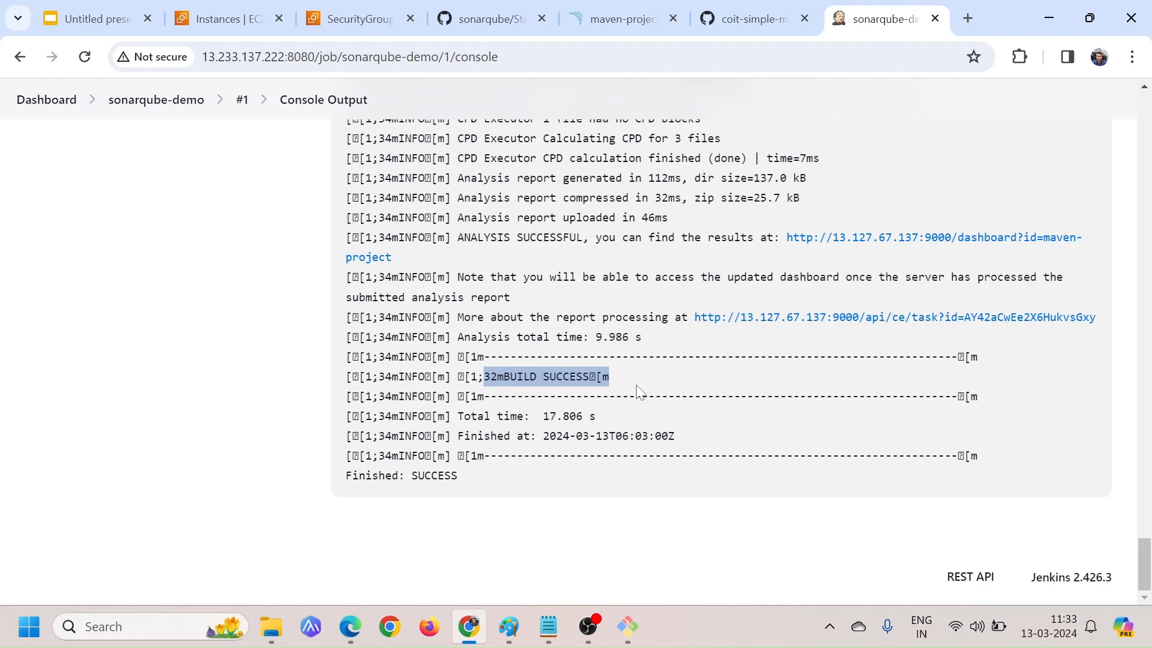
Examine the analyzed project's SonarQube overview, including bugs, vulnerabilities, security hotspots, code smells, coverage and activity
click(621, 19)
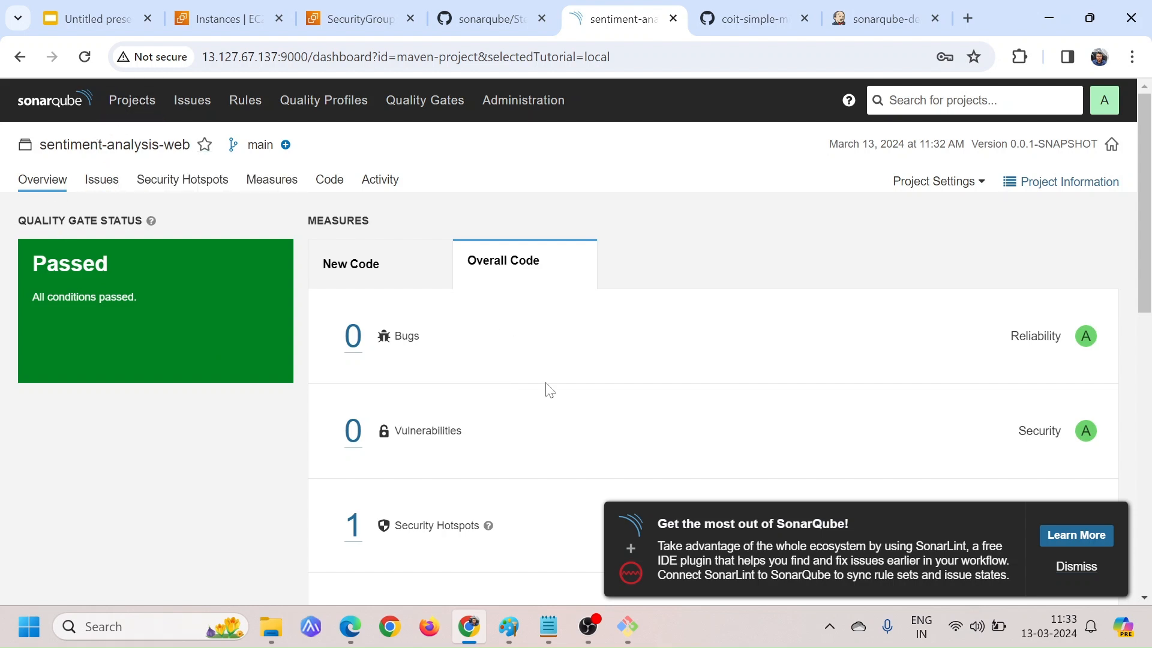
scroll(571, 422, down, 2)
scroll(571, 421, down, 1)
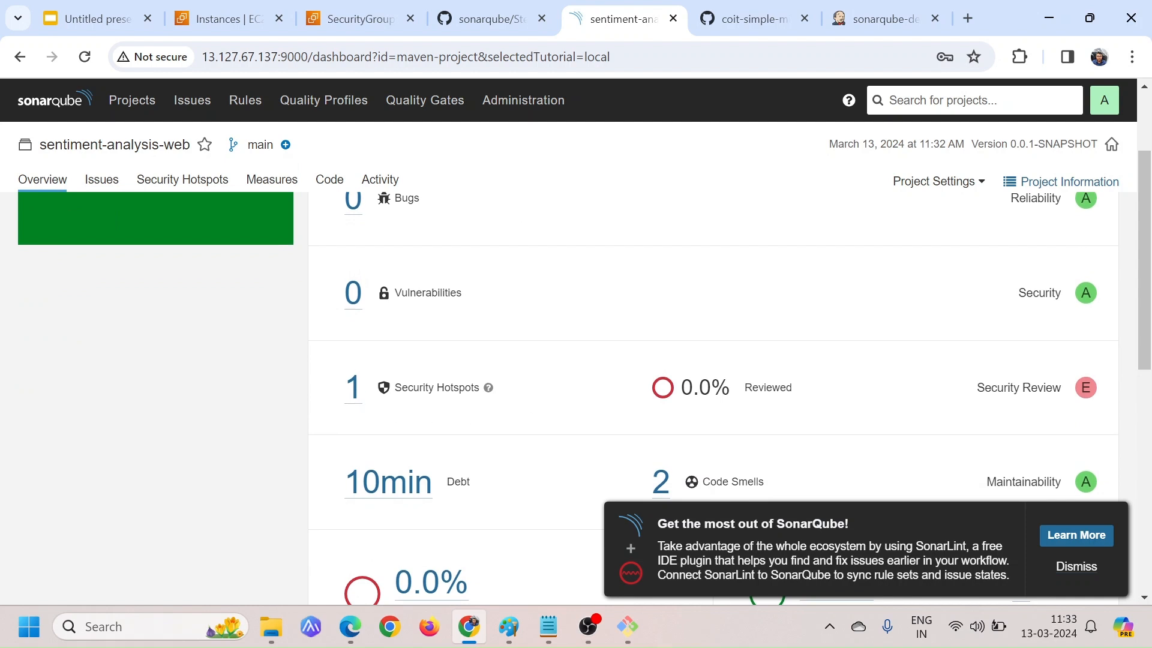
scroll(754, 408, down, 3)
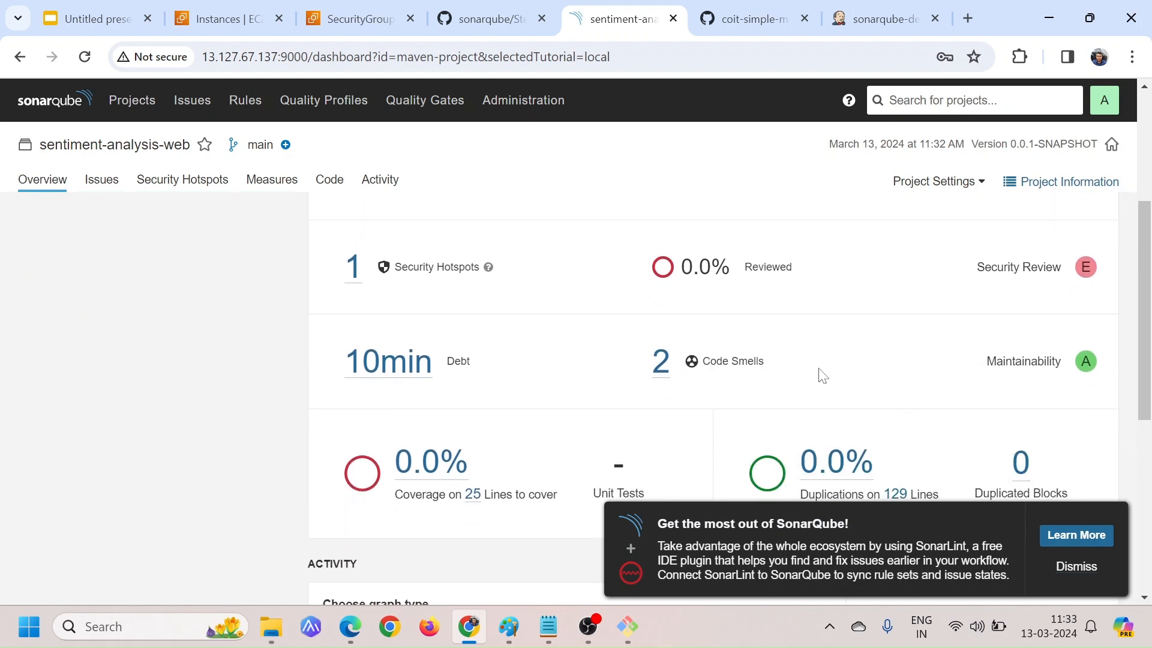
drag(767, 362, 648, 372)
scroll(710, 386, down, 6)
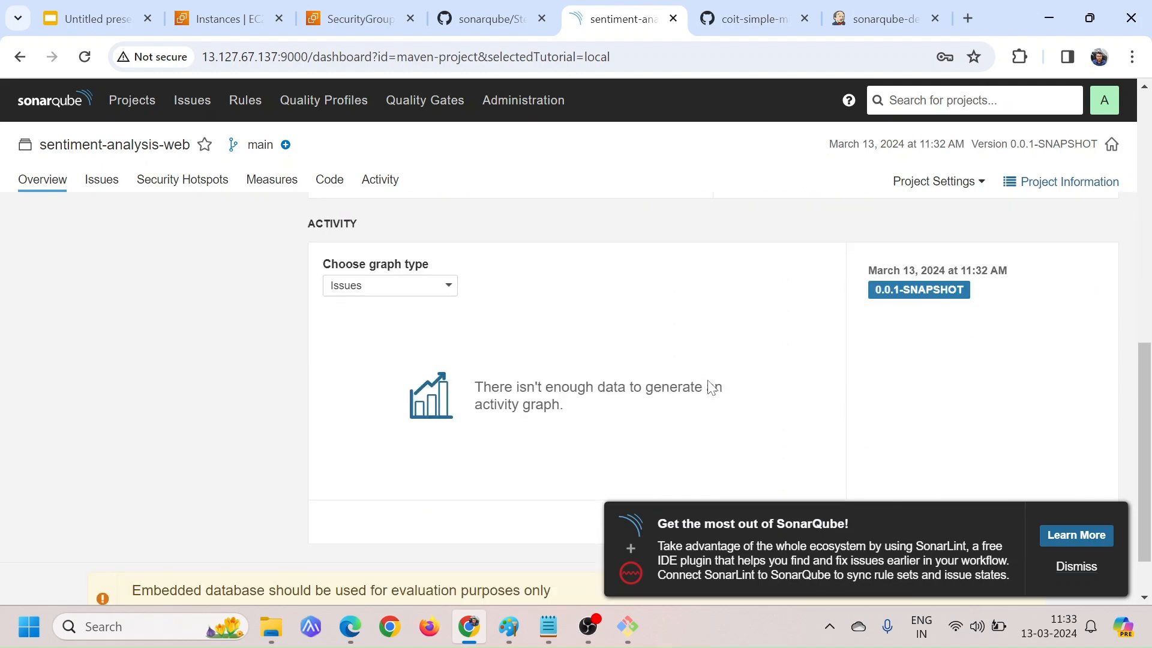
scroll(709, 386, up, 4)
scroll(709, 386, up, 5)
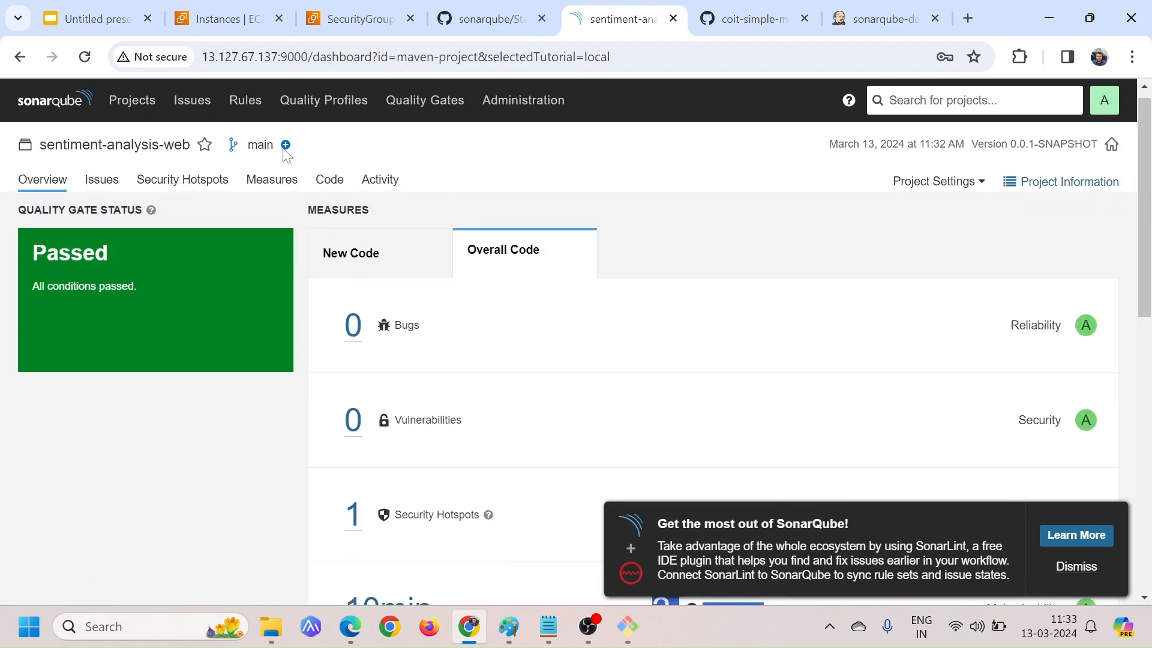
Open the SentimentController.java issue about the empty method and read why it is an issue and its compliant solution
click(193, 108)
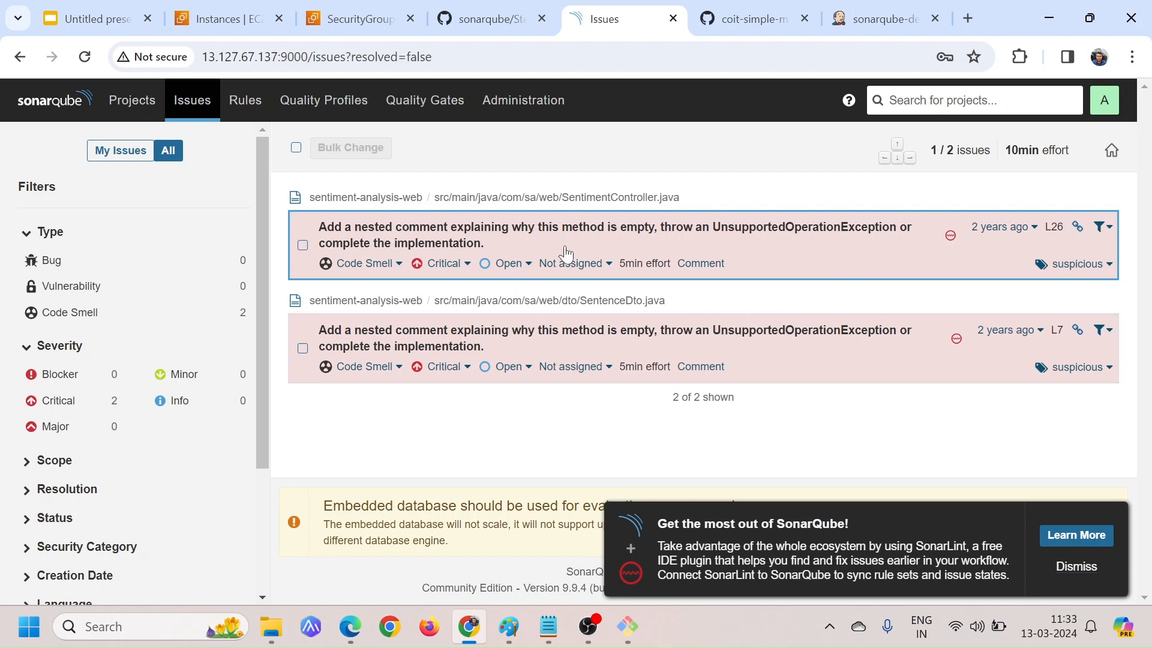
click(528, 235)
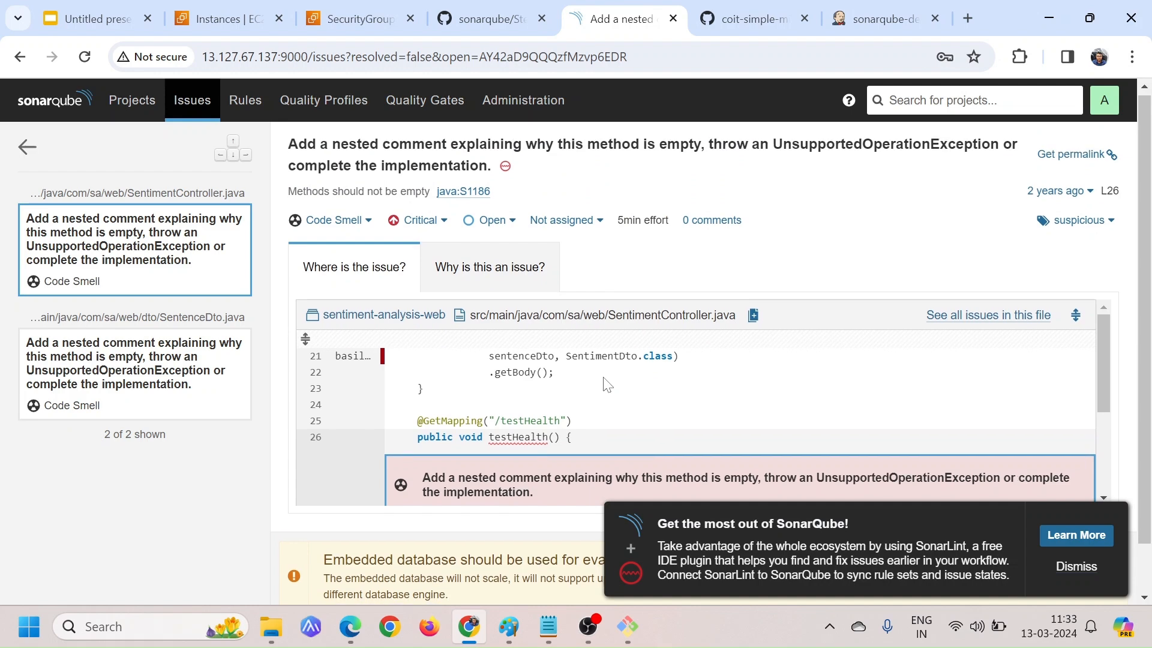
click(484, 269)
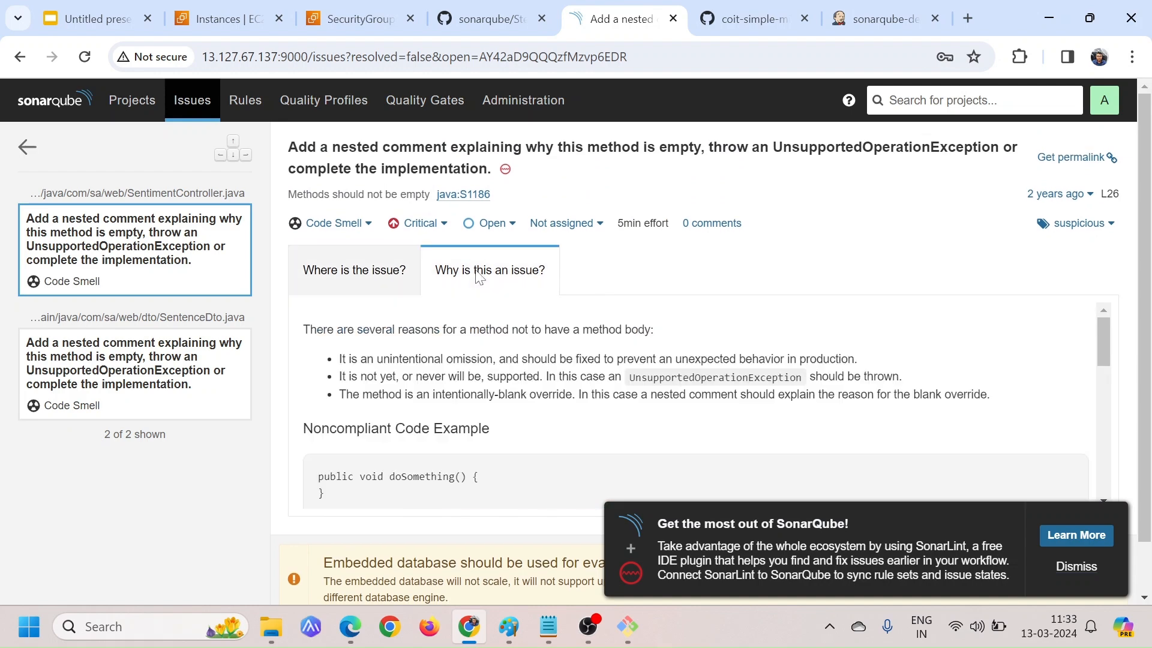
scroll(633, 374, down, 5)
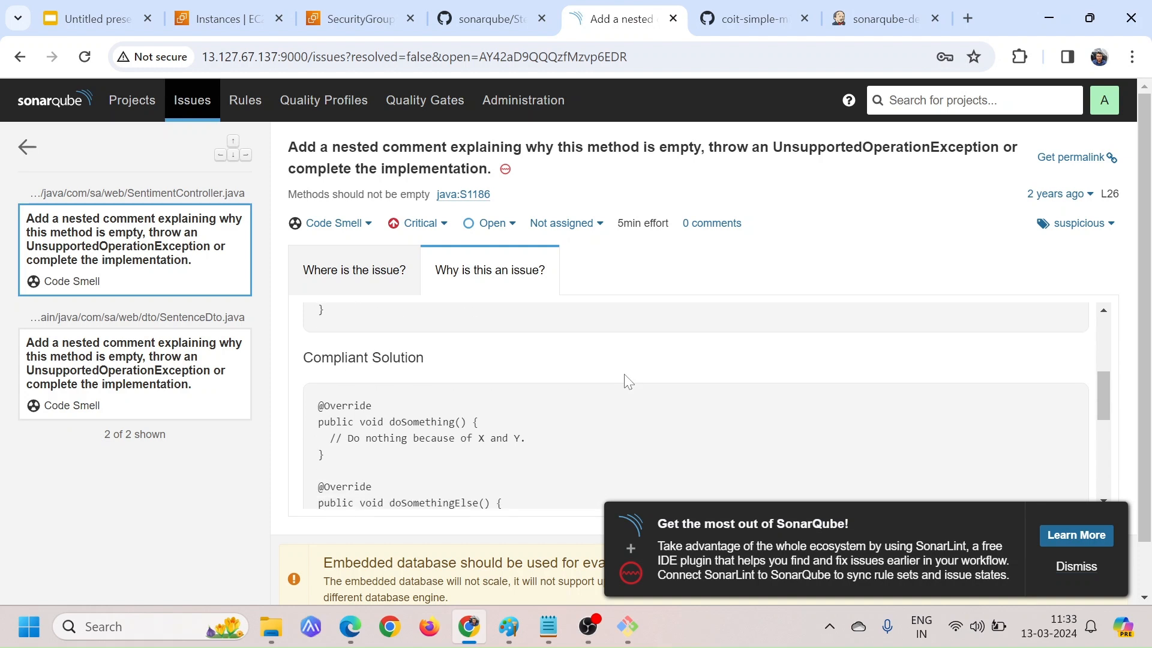
scroll(624, 374, down, 1)
scroll(624, 374, up, 3)
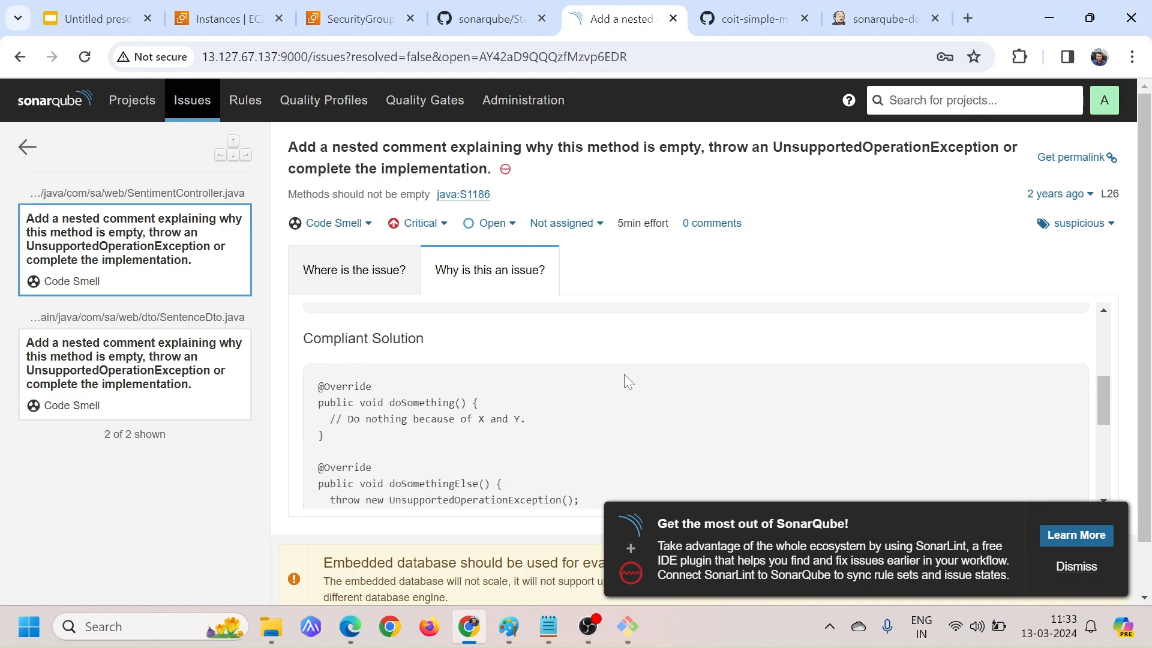
drag(313, 339, 498, 346)
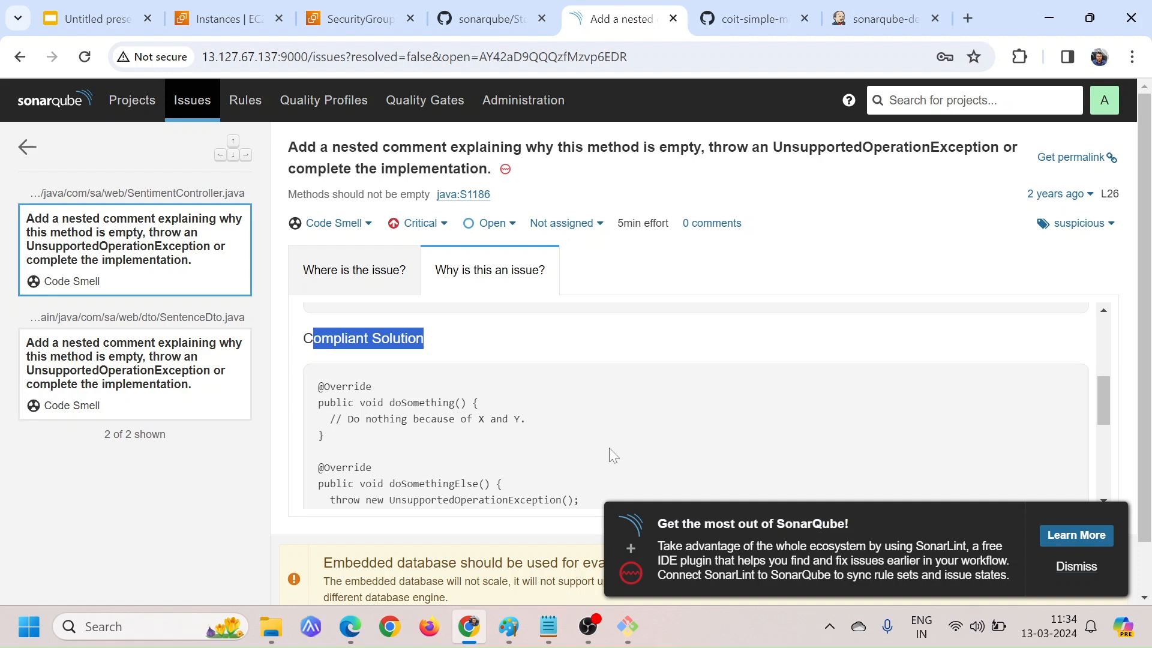
scroll(609, 450, up, 5)
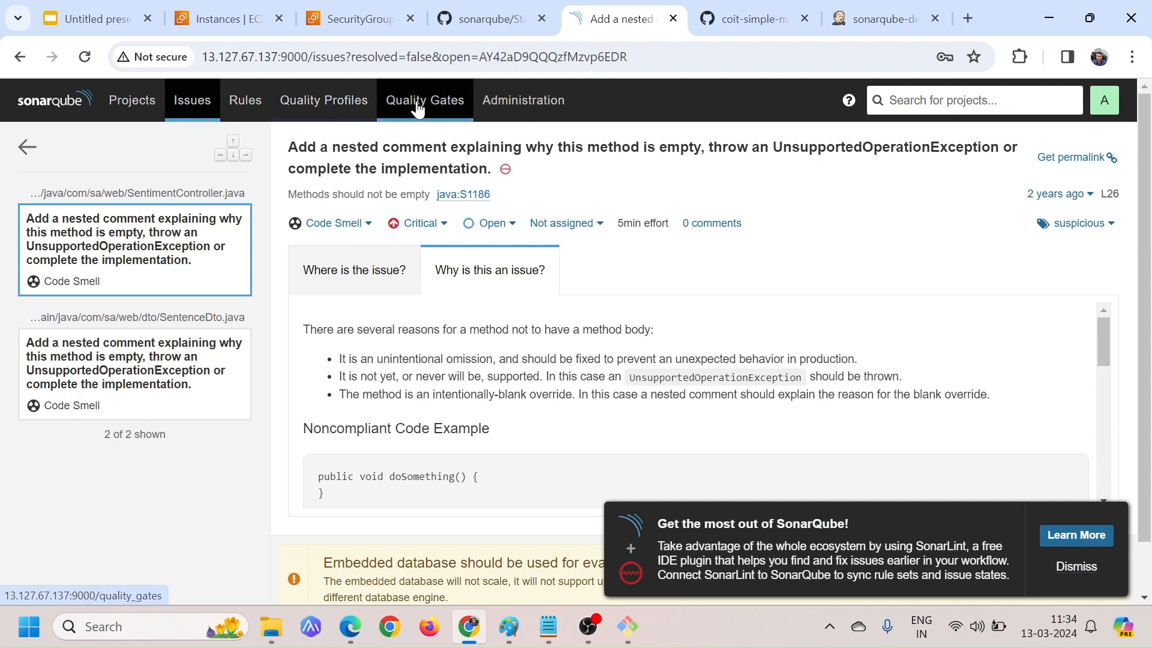
Examine the conditions on new code of the built-in Sonar way quality gate
click(408, 127)
scroll(638, 359, down, 4)
scroll(639, 359, down, 3)
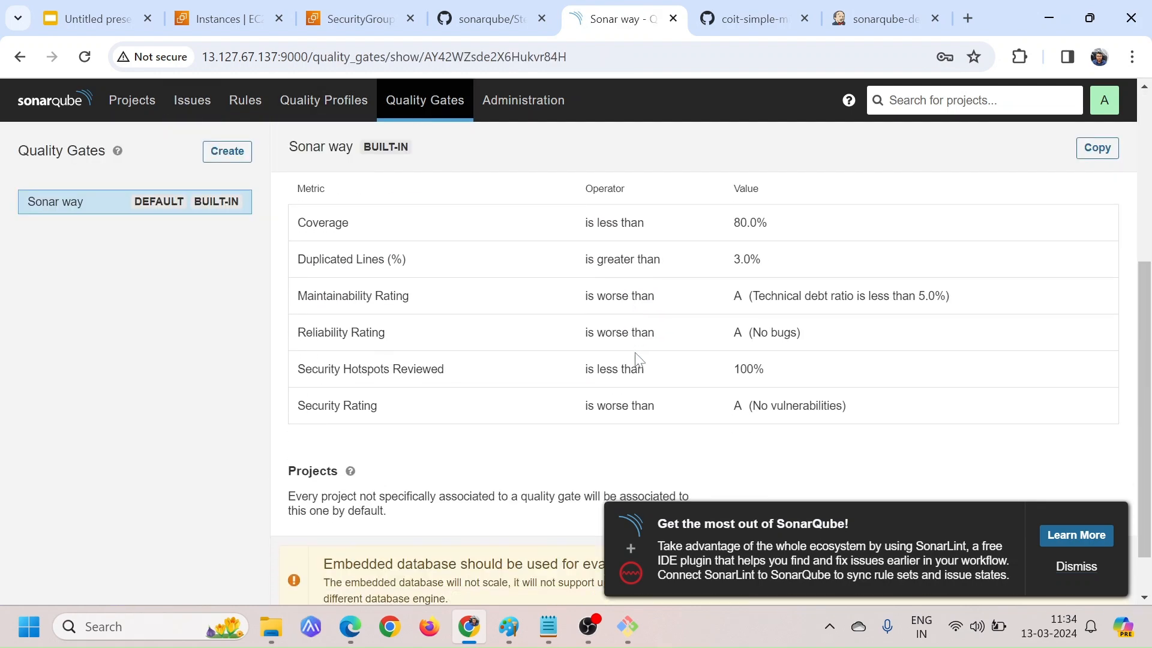
scroll(639, 359, up, 6)
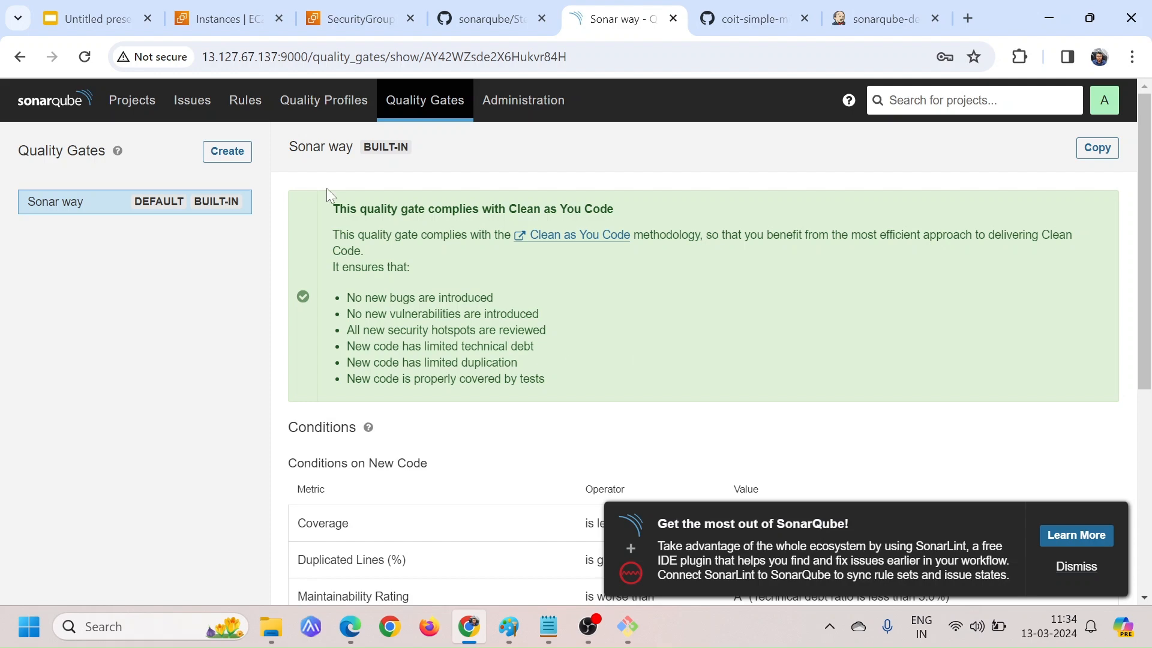
Review the coverage, duplications and quality gate status of sentiment-analysis-web in the projects list
click(127, 103)
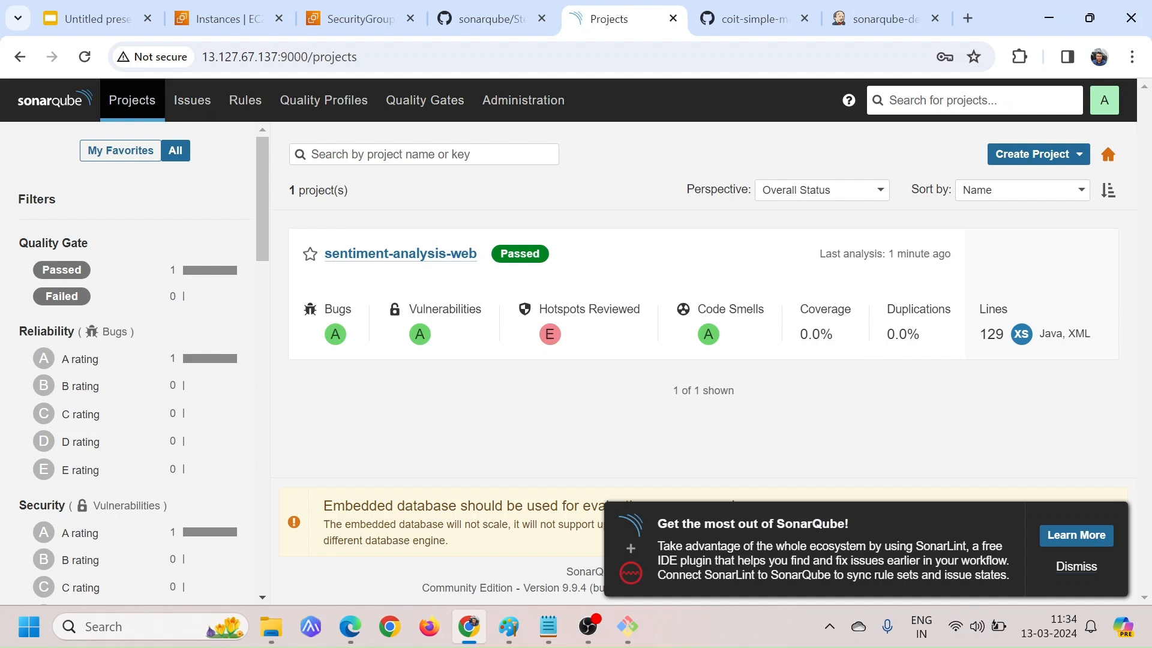
drag(840, 347, 793, 341)
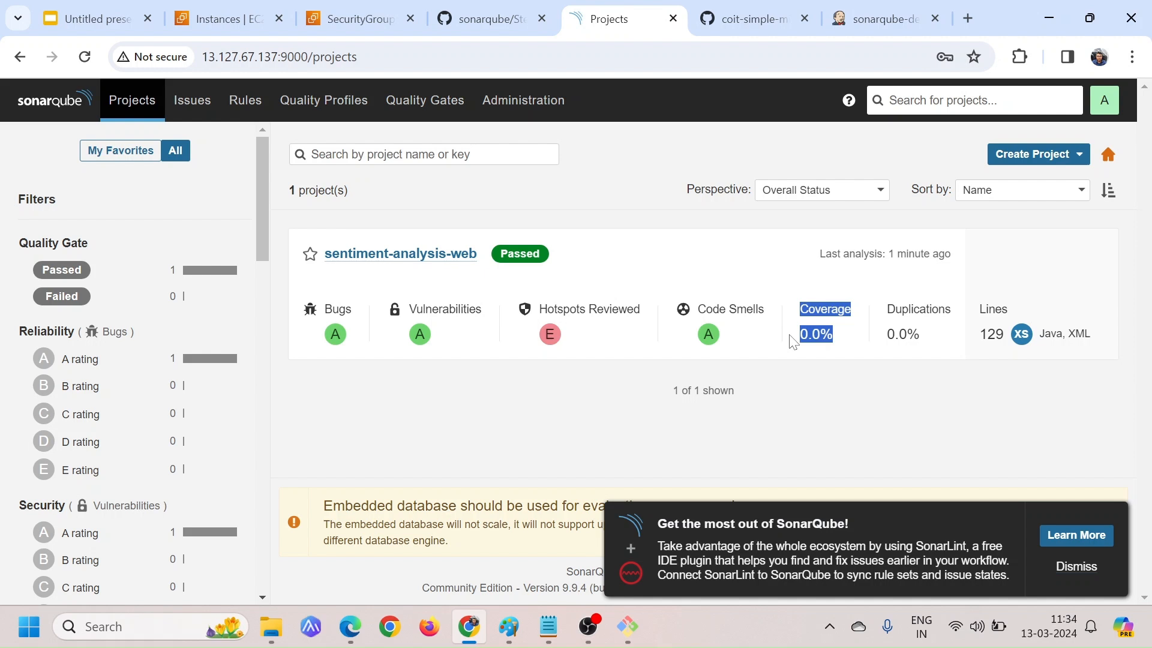
click(794, 341)
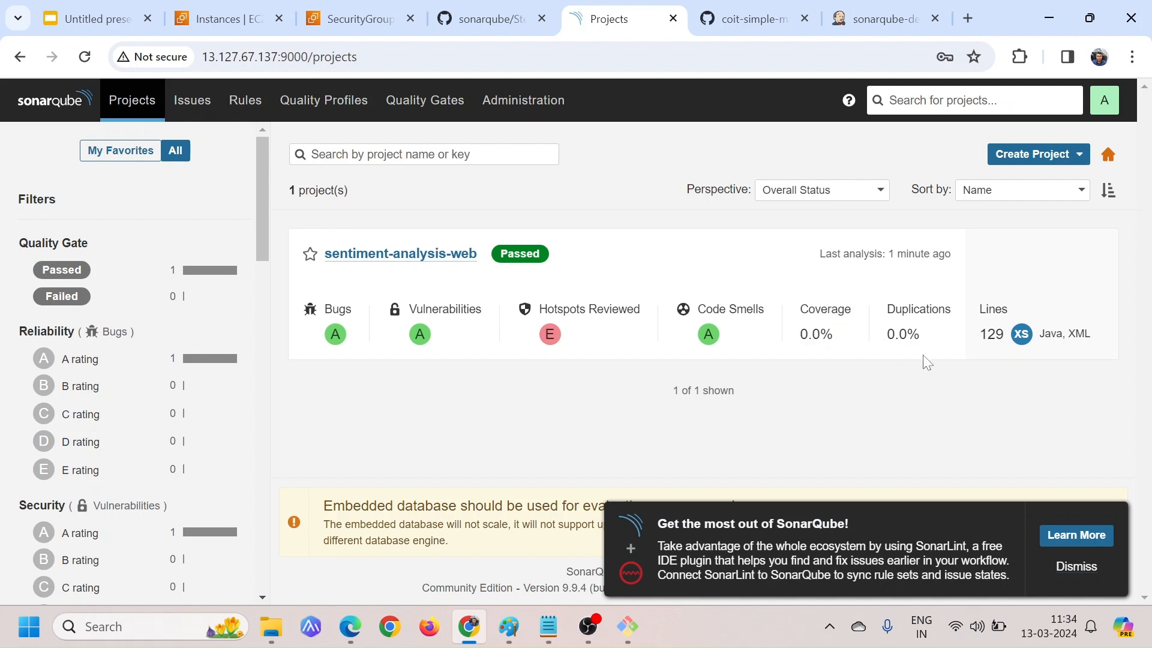
drag(933, 348, 878, 337)
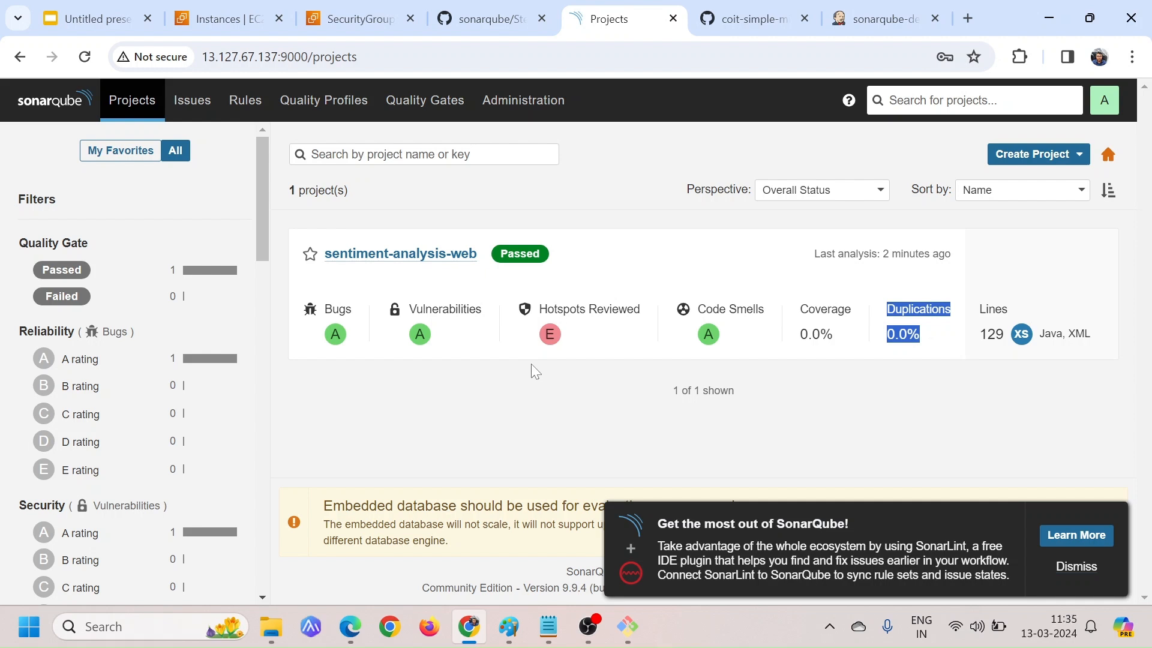
click(607, 312)
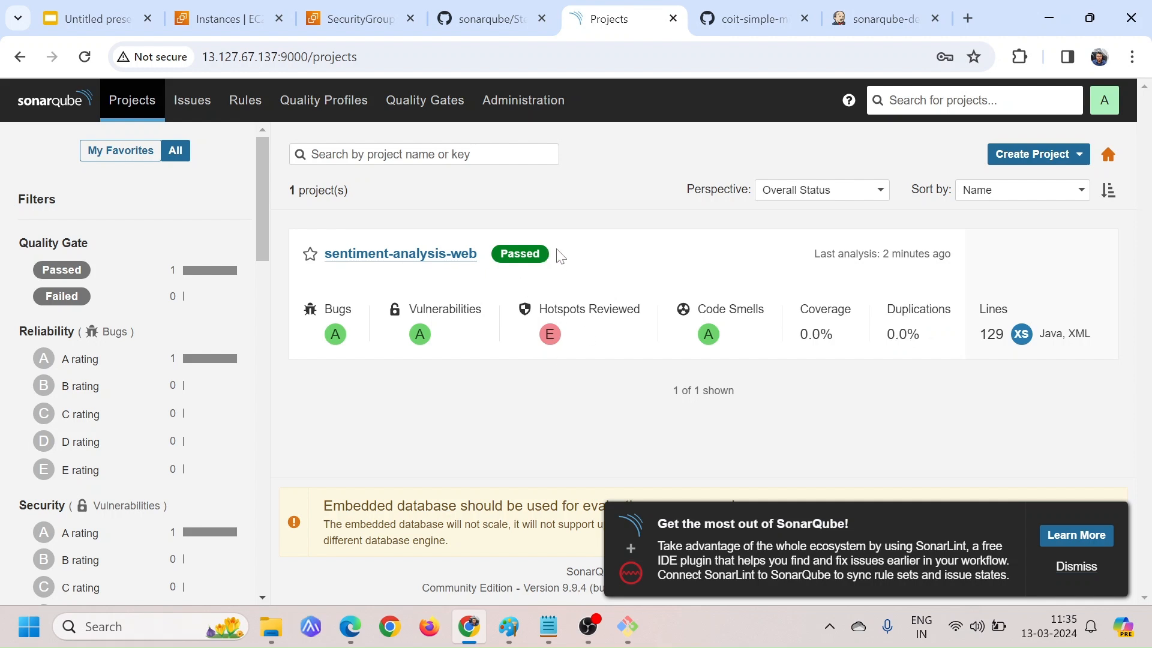
drag(560, 255, 502, 259)
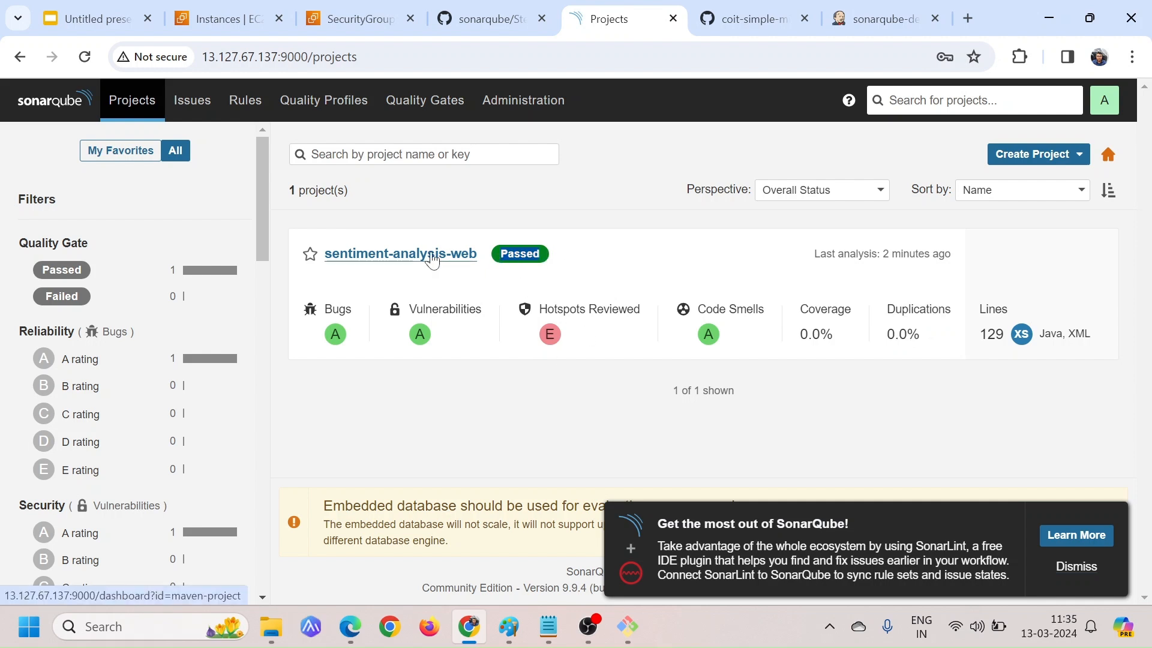
Open the sentiment-analysis-web project and review its overall code measures, from bugs to duplications, and its activity section
click(453, 258)
scroll(562, 402, down, 2)
scroll(562, 403, up, 2)
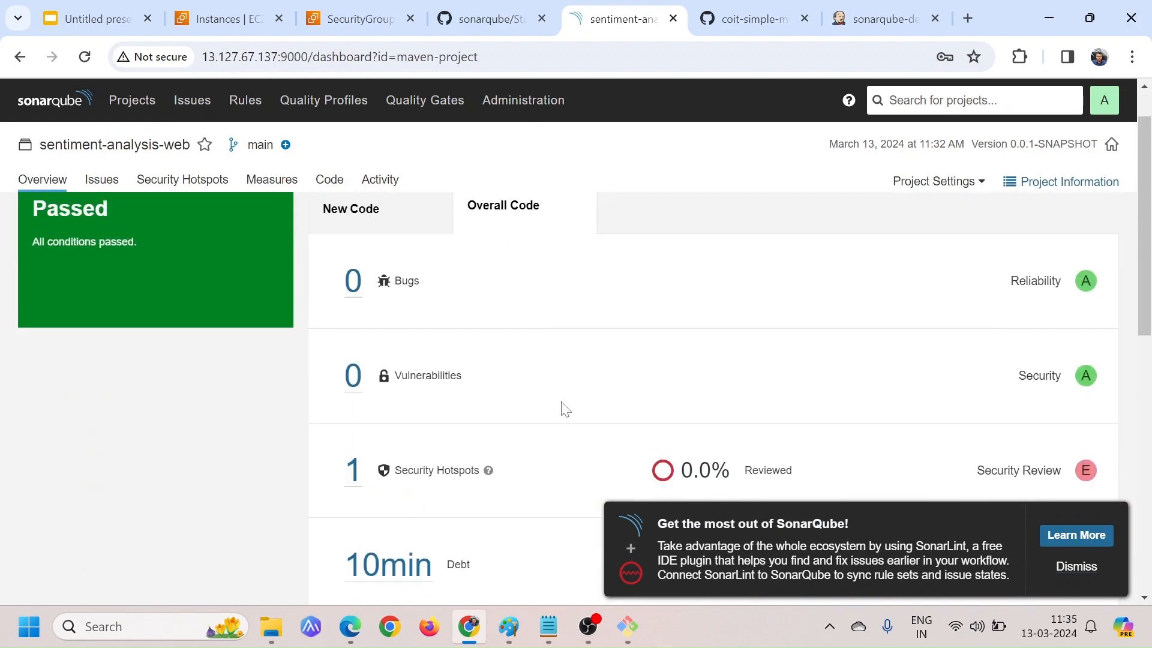
scroll(502, 378, down, 4)
scroll(502, 385, up, 4)
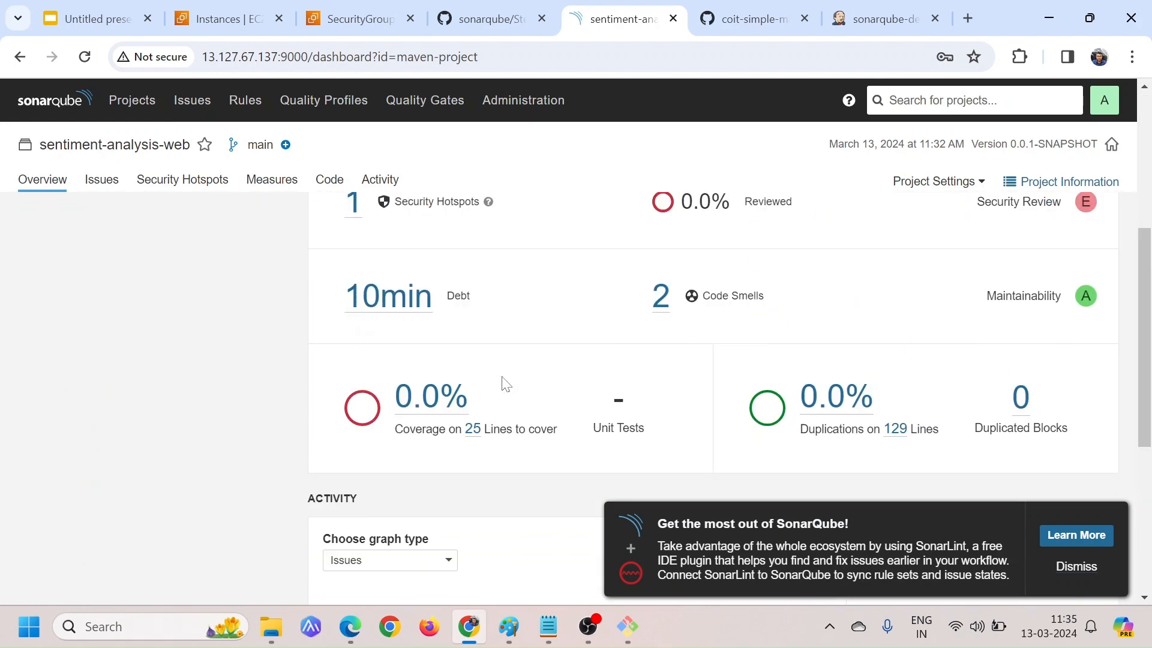
drag(447, 351, 393, 337)
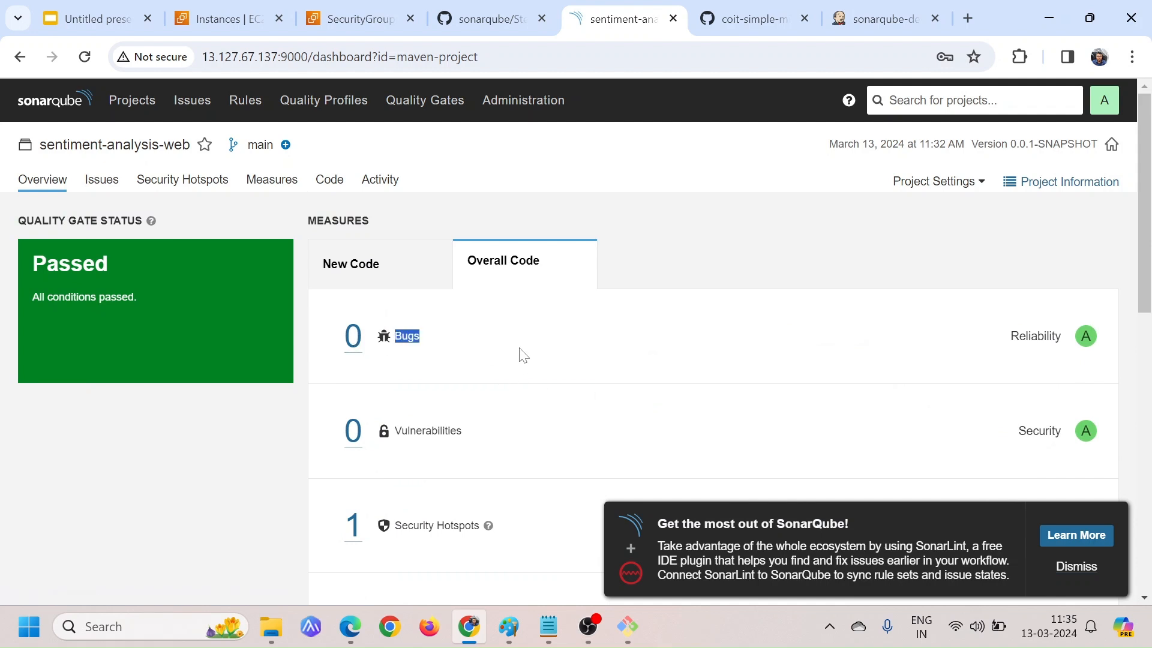
scroll(522, 354, down, 10)
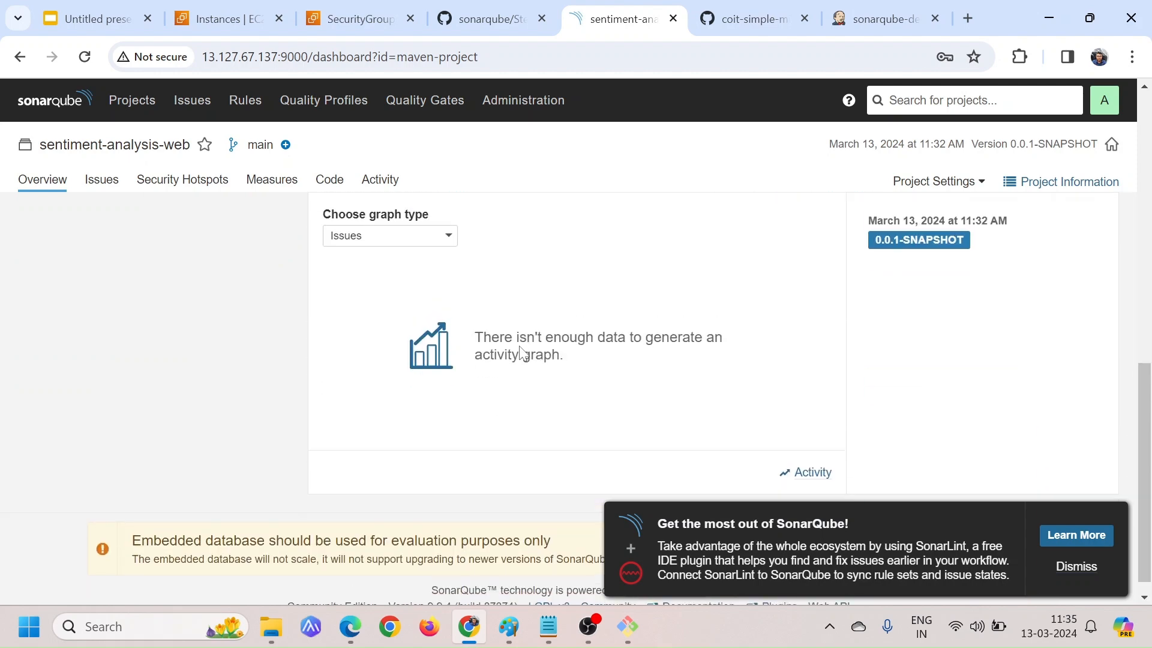
scroll(522, 354, up, 3)
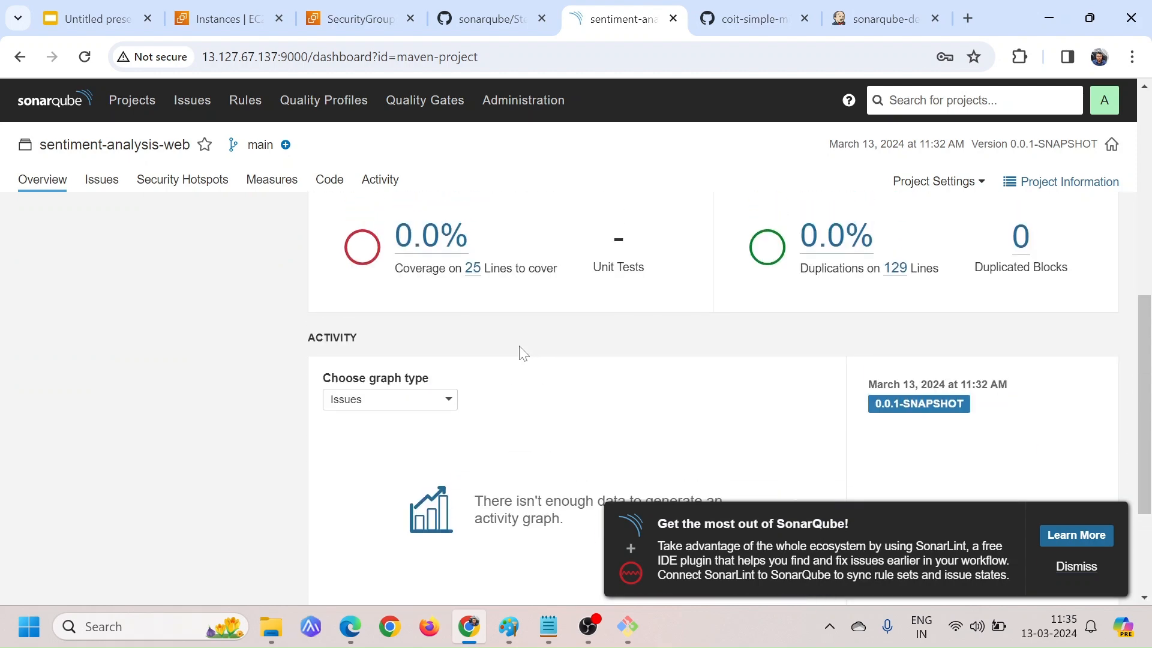
scroll(523, 353, up, 8)
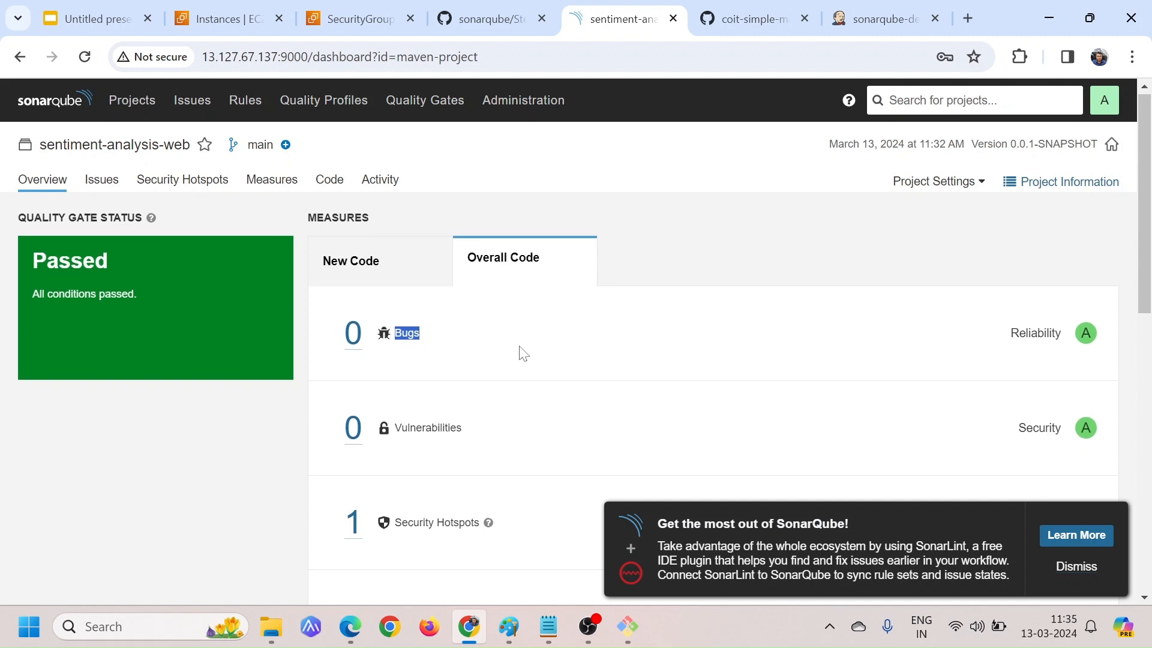
scroll(523, 354, down, 1)
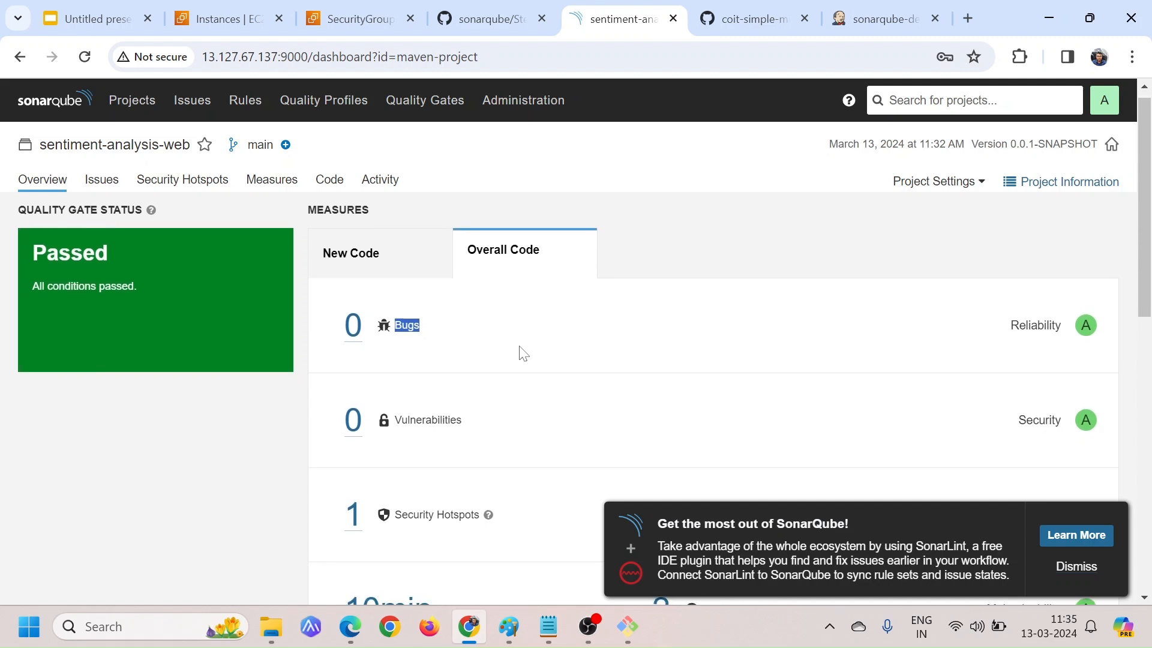